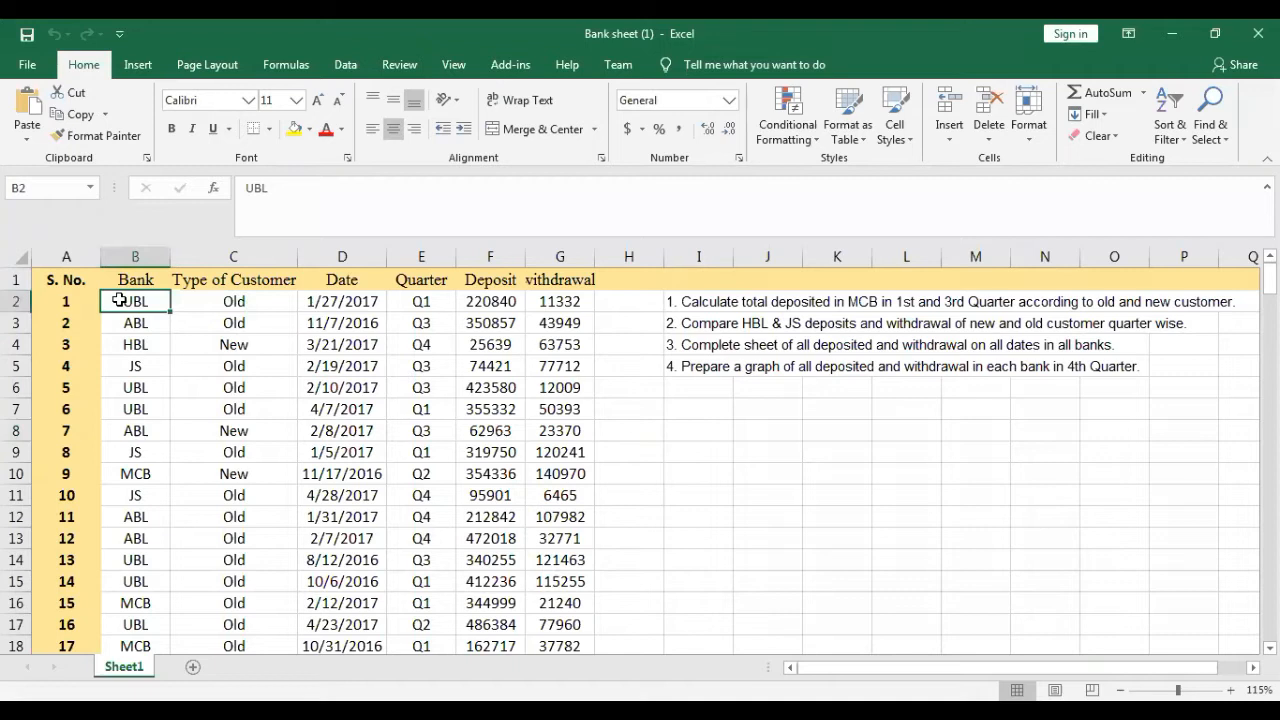
- Examine the Bank column from its first record down to its last, checking how far the data extends
key(Down)
key(Down)
key(Down)
key(Down)
key(Down)
key(Down)
key(Down)
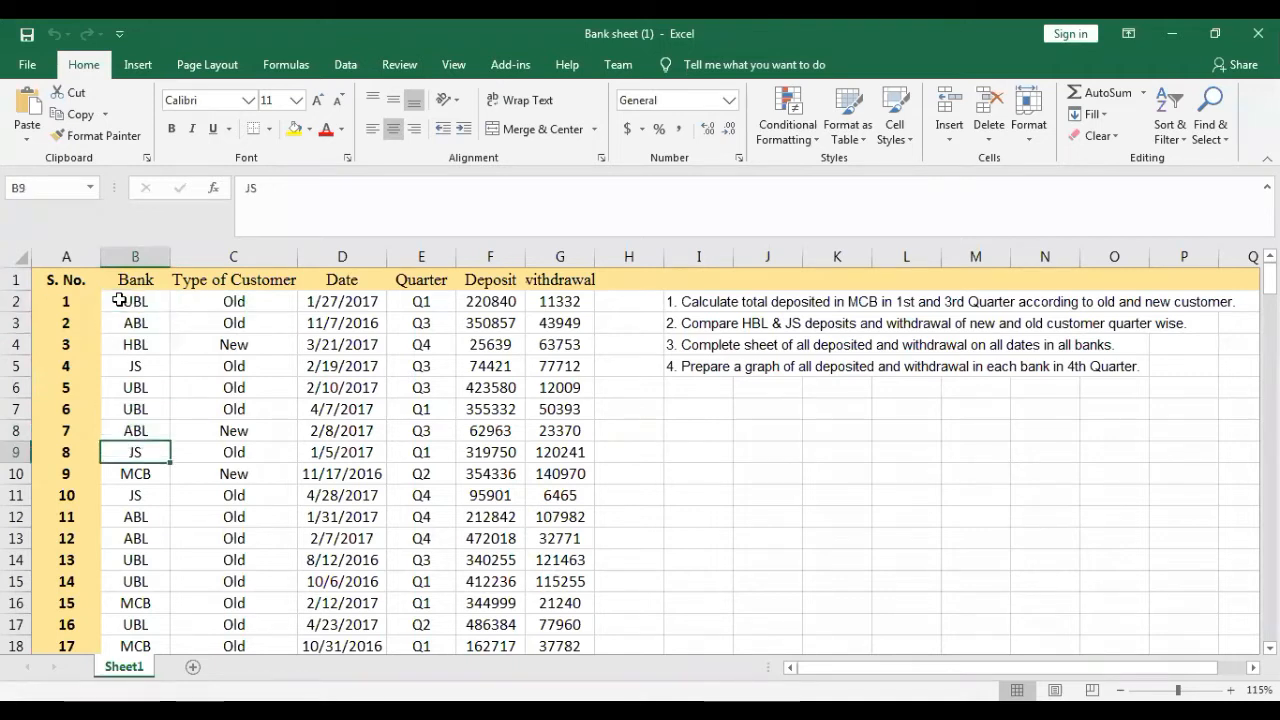
key(ctrl+Down)
key(Left)
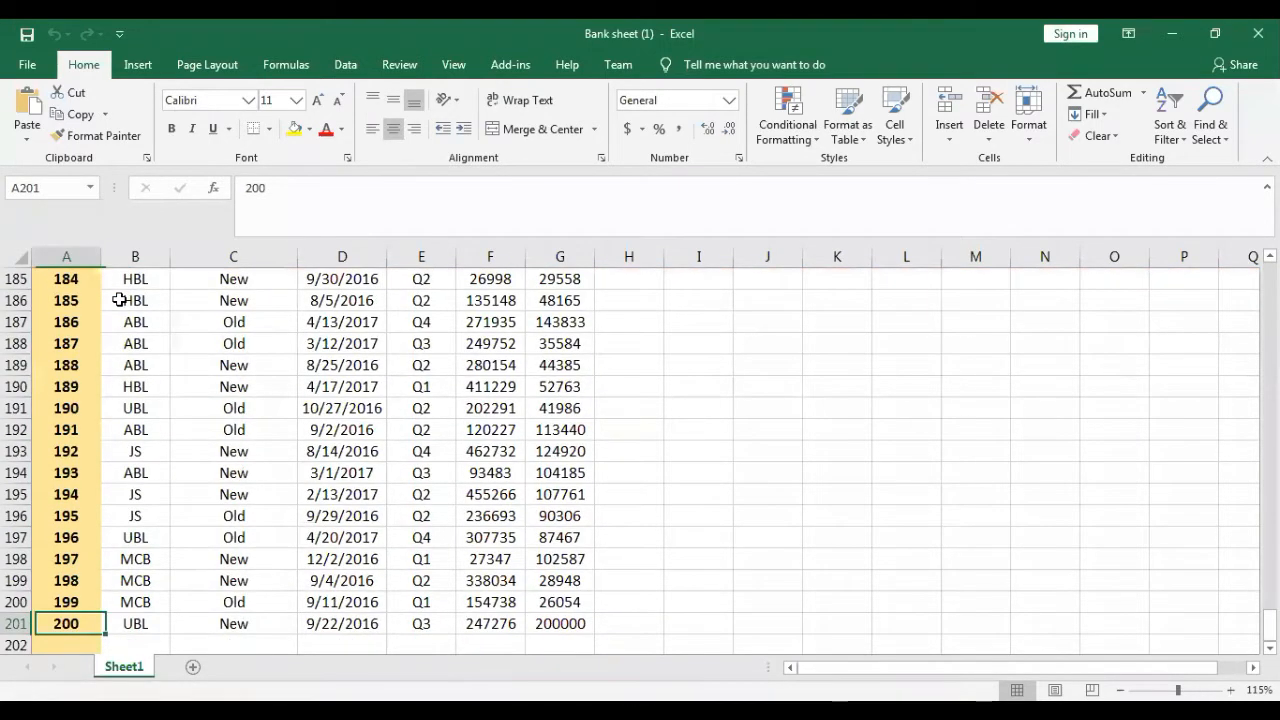
key(Right)
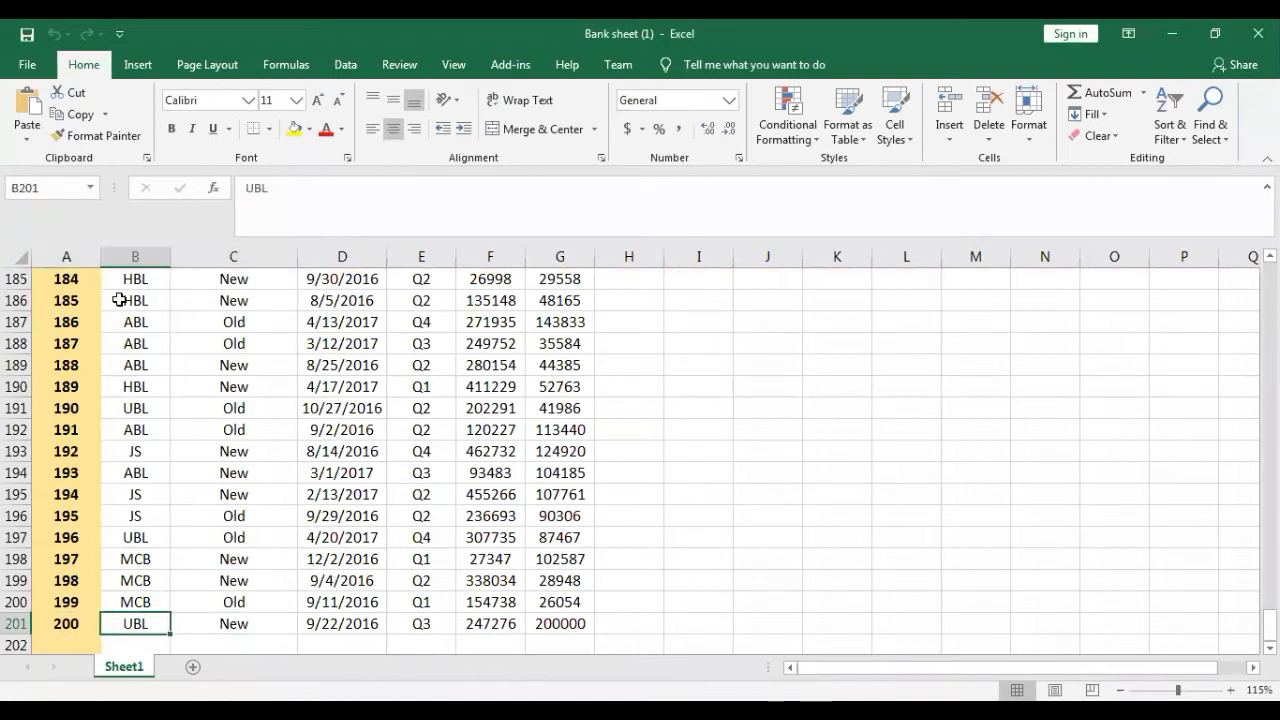
key(ctrl+Up)
key(Down)
key(ctrl+Down)
key(ctrl+Down)
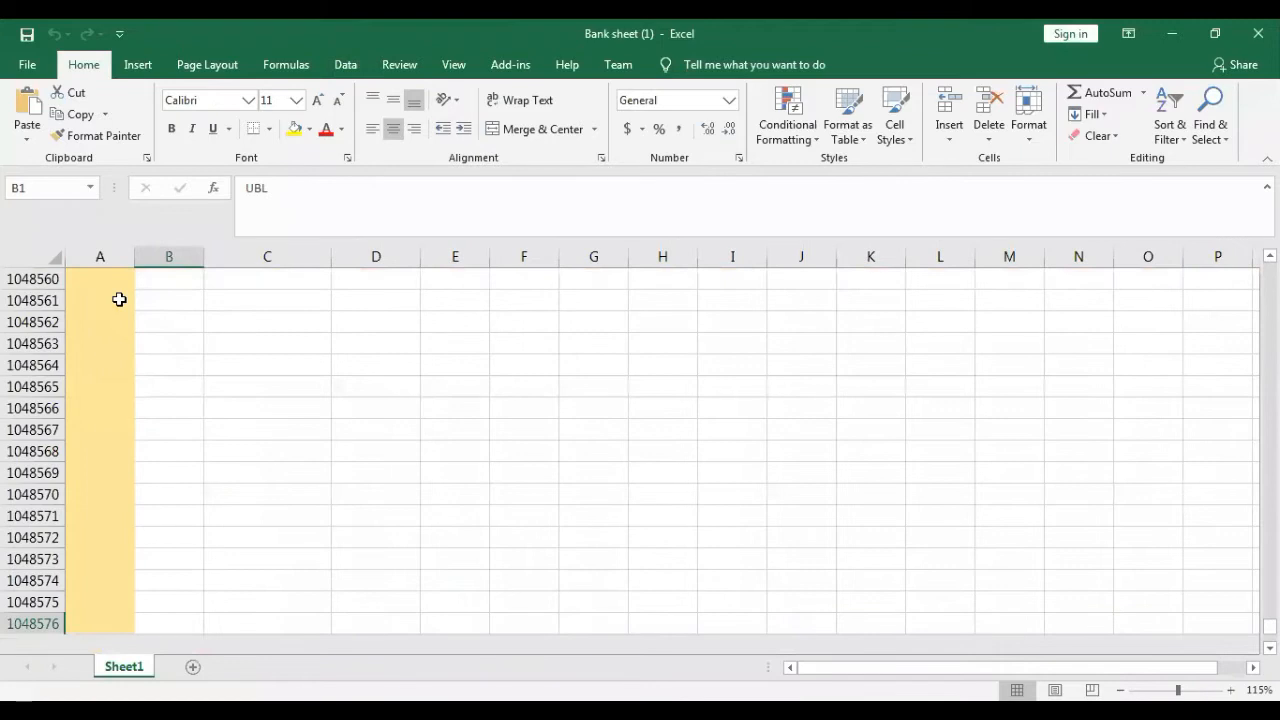
key(ctrl+Up)
key(ctrl+Up)
key(Down)
key(Right)
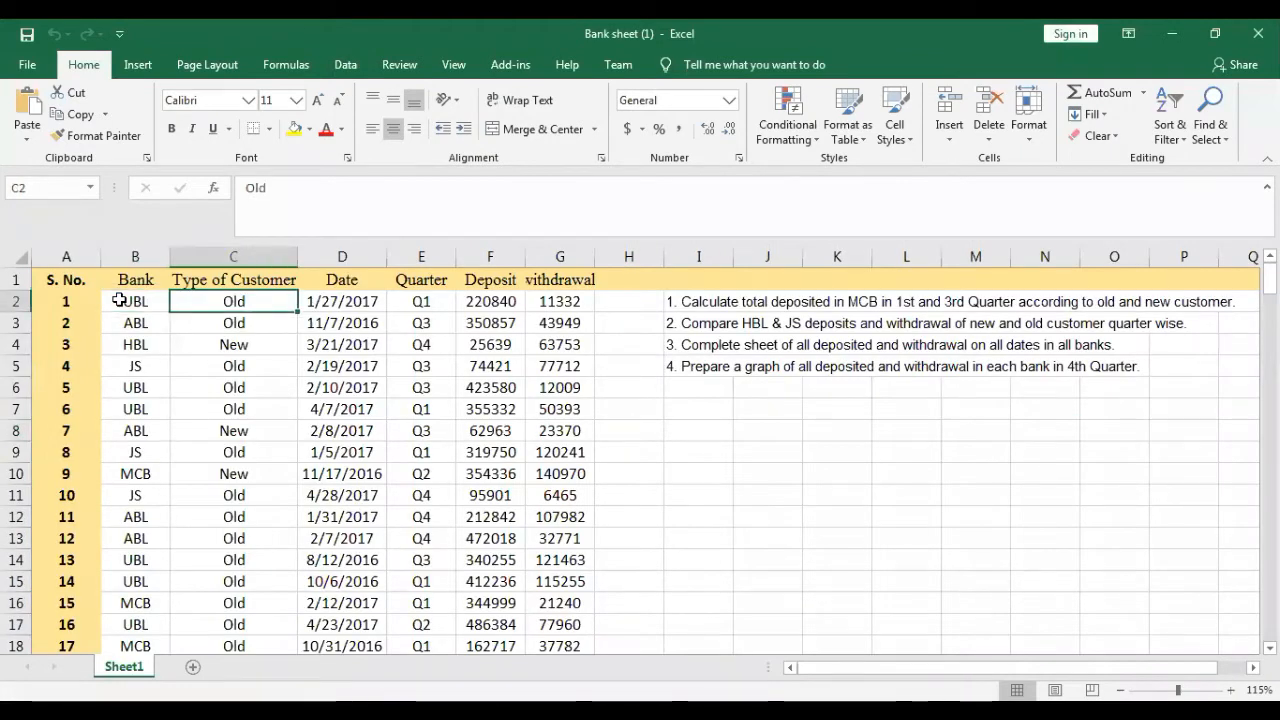
- Look over the first entries of the Date, Quarter, Deposit and withdrawal columns
key(Right)
key(Down)
key(Down)
key(Down)
key(Down)
key(Down)
key(Up)
key(Up)
key(Up)
key(Right)
key(Up)
key(Up)
key(Down)
key(Down)
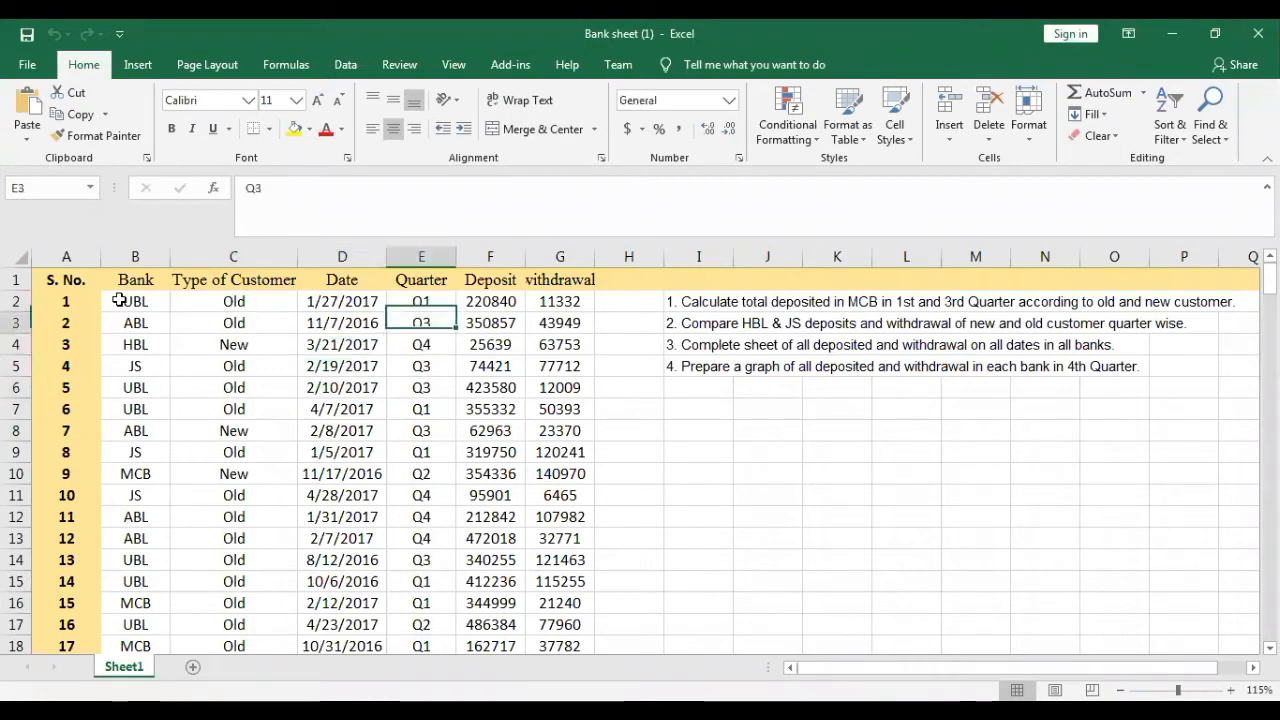
key(Right)
key(Up)
key(Up)
key(Right)
key(Down)
key(Up)
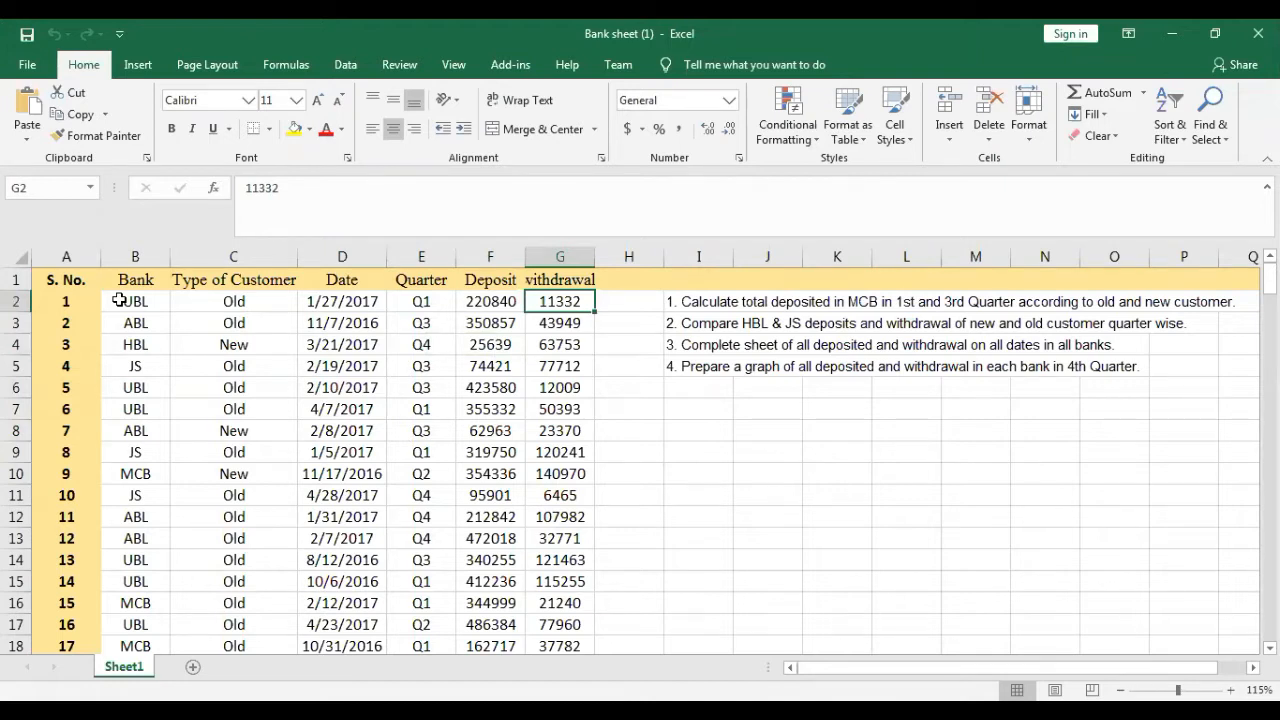
- Copy all bank names in B2:B201 and paste them starting at cell I7
key(Left)
key(Left)
key(Left)
key(Left)
key(Left)
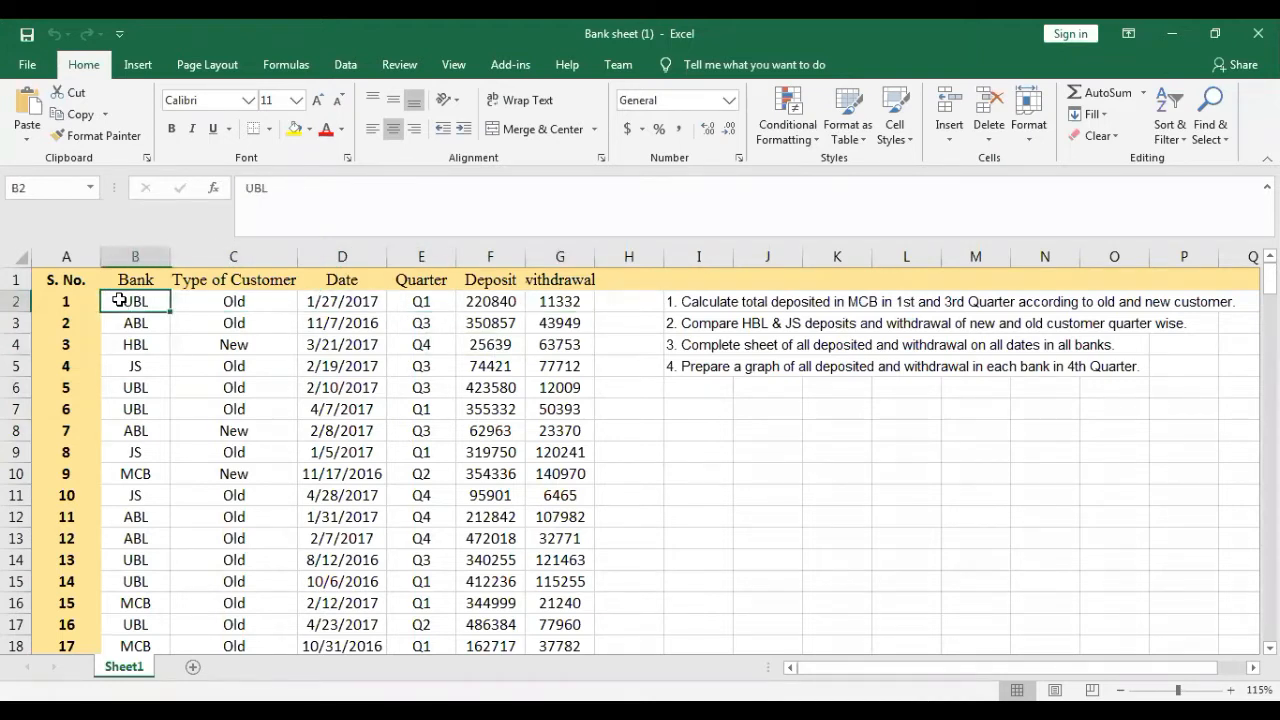
key(ctrl+shift+Down)
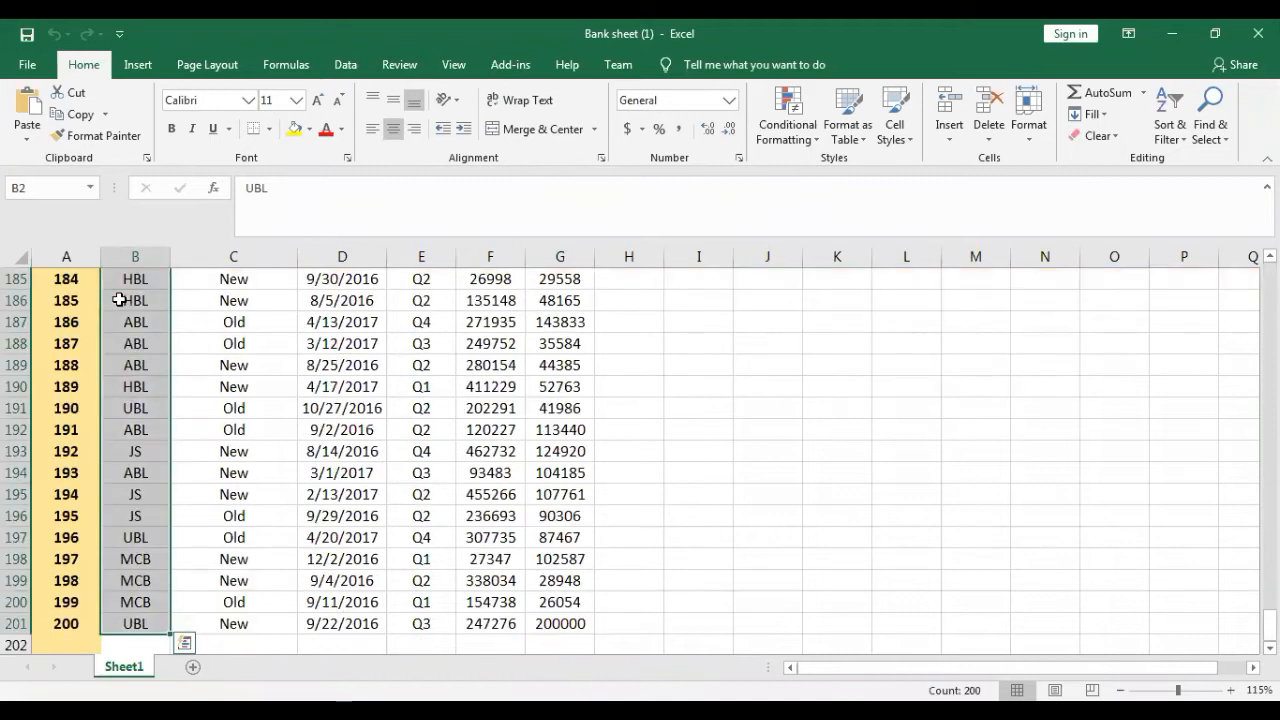
key(ctrl+c)
key(Right)
key(Right)
key(Right)
key(Right)
key(Right)
key(Up)
key(Down)
key(Down)
key(Down)
key(Right)
key(Down)
key(Down)
key(Right)
key(Down)
key(Down)
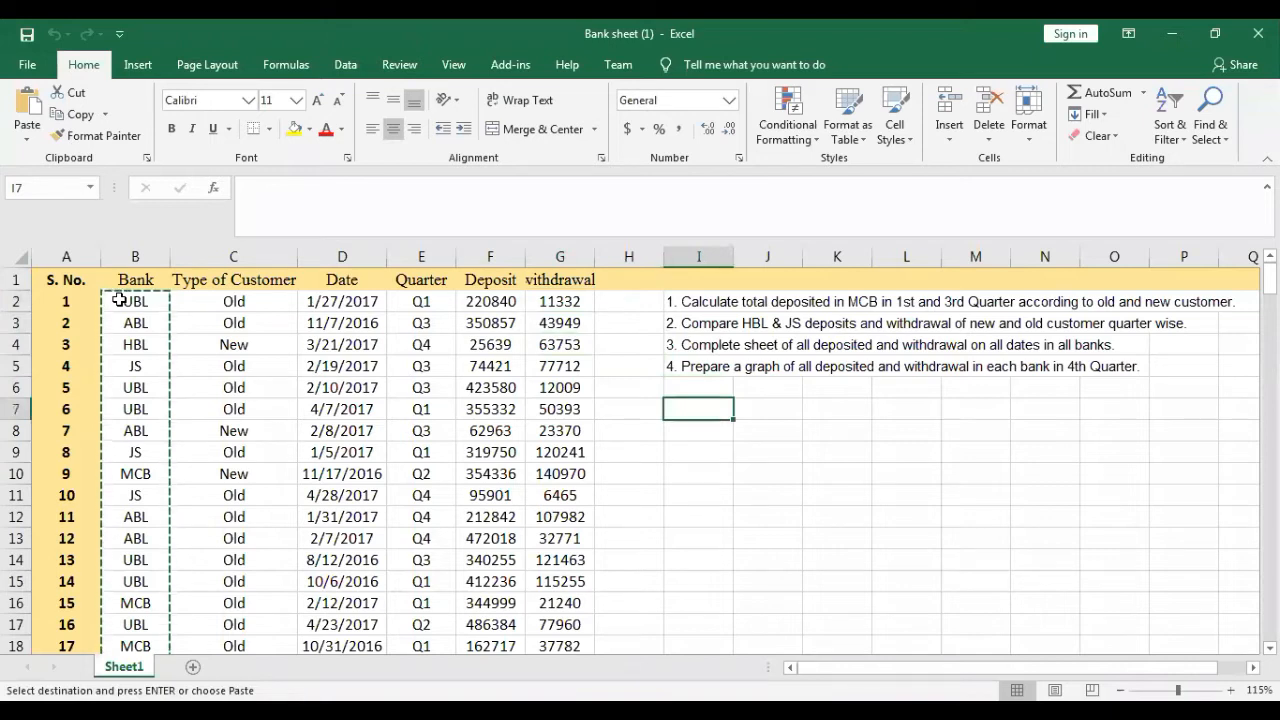
key(ctrl+v)
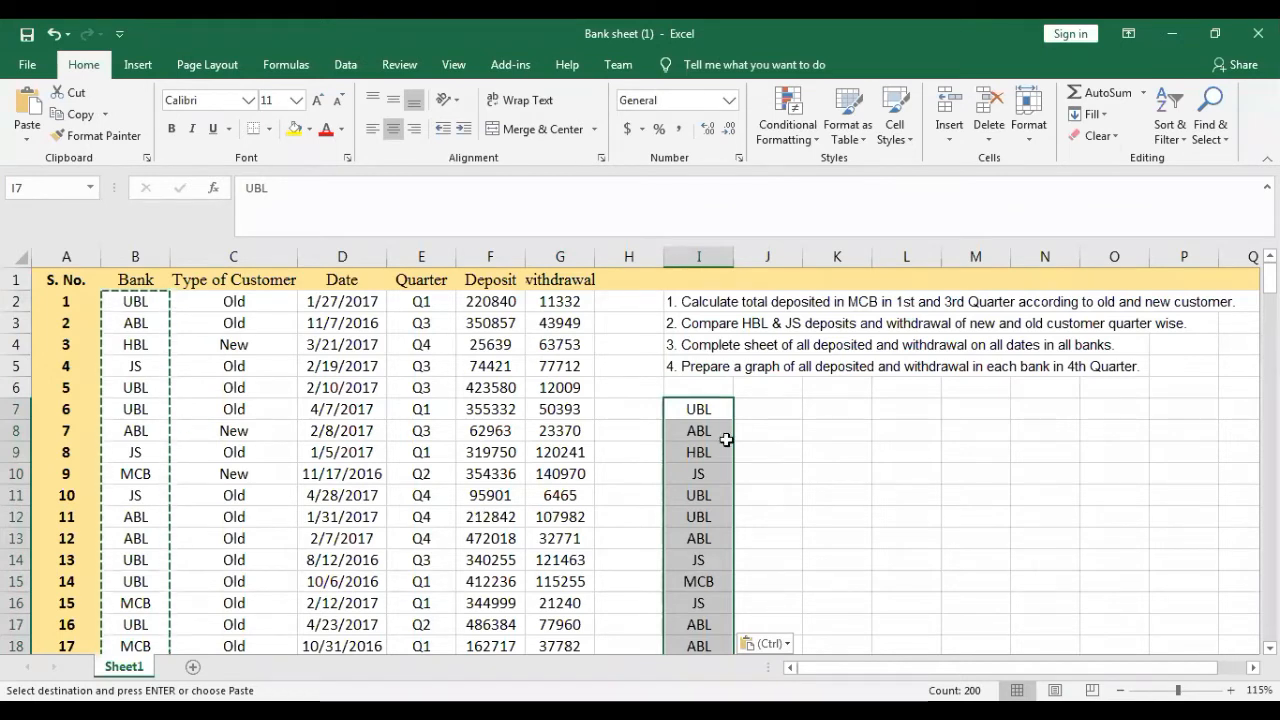
- Remove the duplicates from the pasted bank names in column I, treating the data as having no headers
click(346, 66)
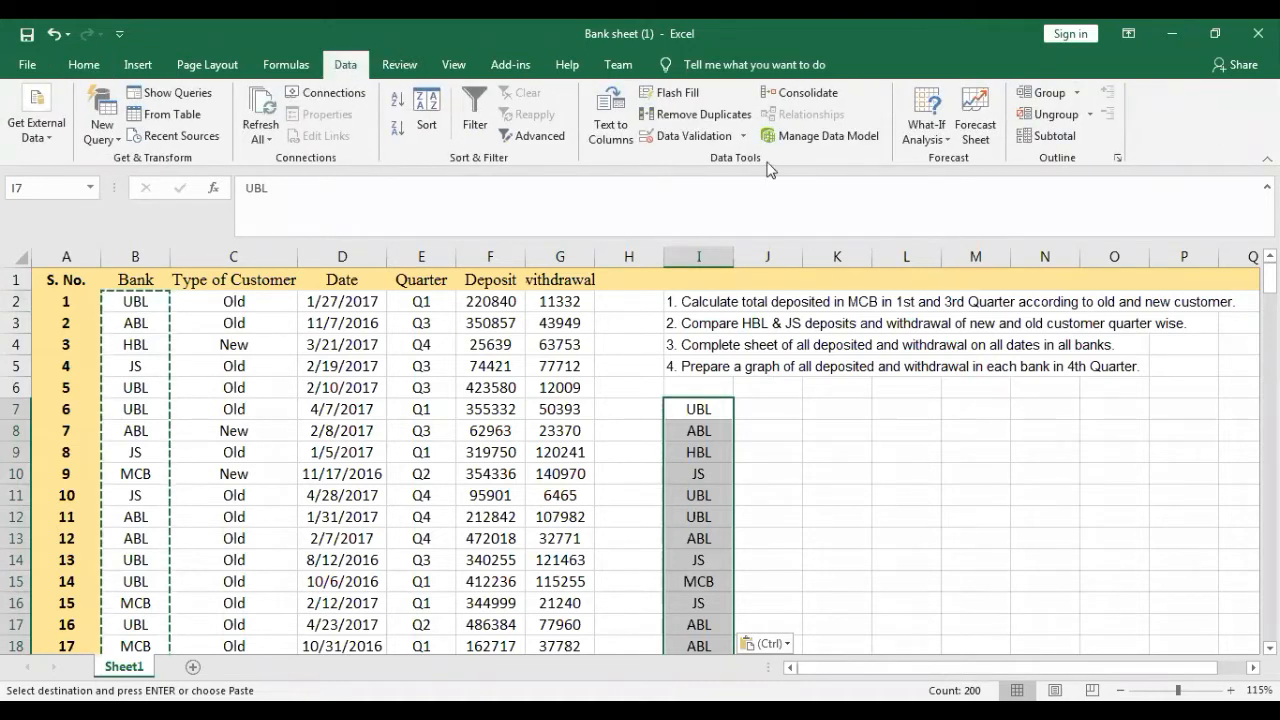
click(707, 118)
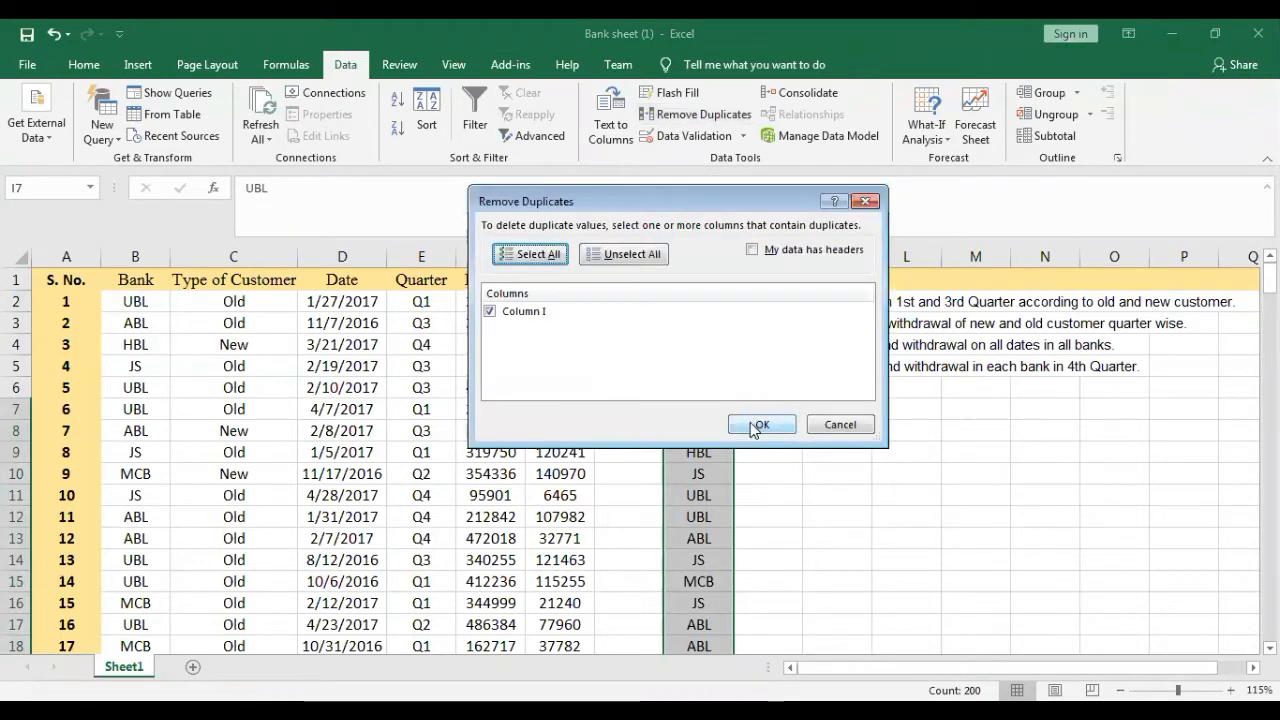
click(755, 424)
click(640, 424)
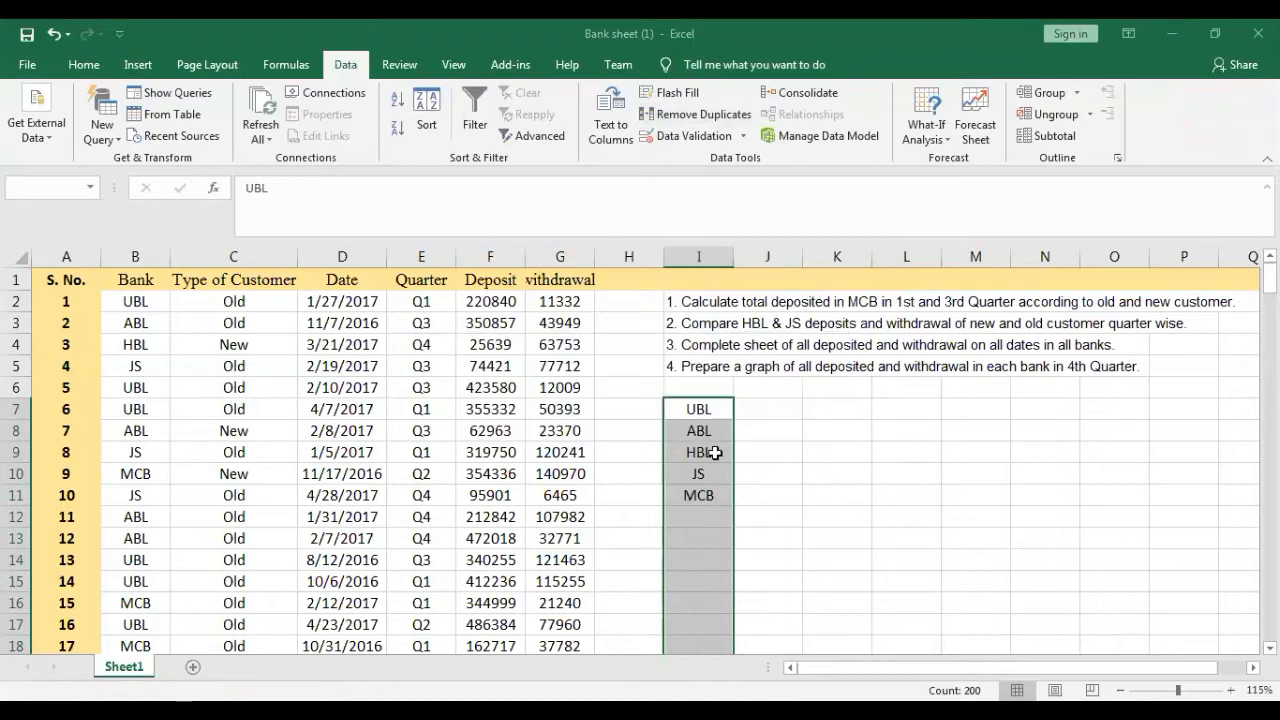
- Clear the list of unique bank names in I7:I11
click(724, 422)
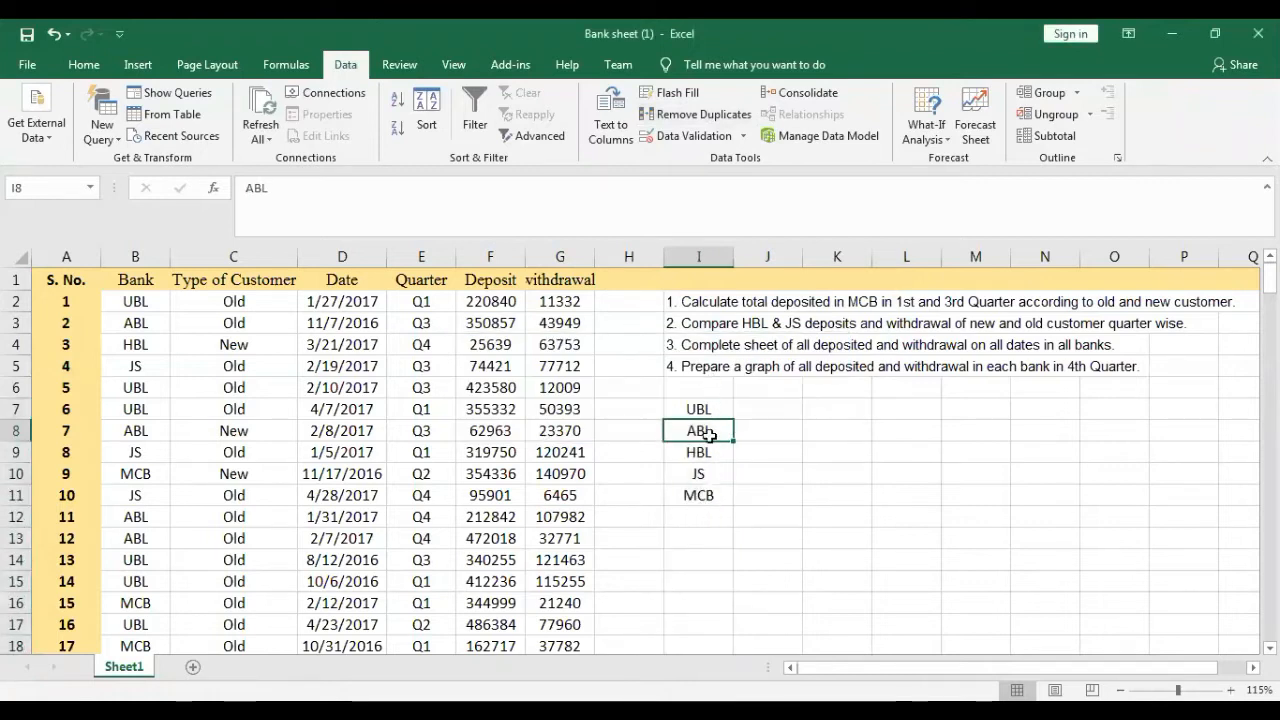
drag(713, 407, 714, 496)
key(Delete)
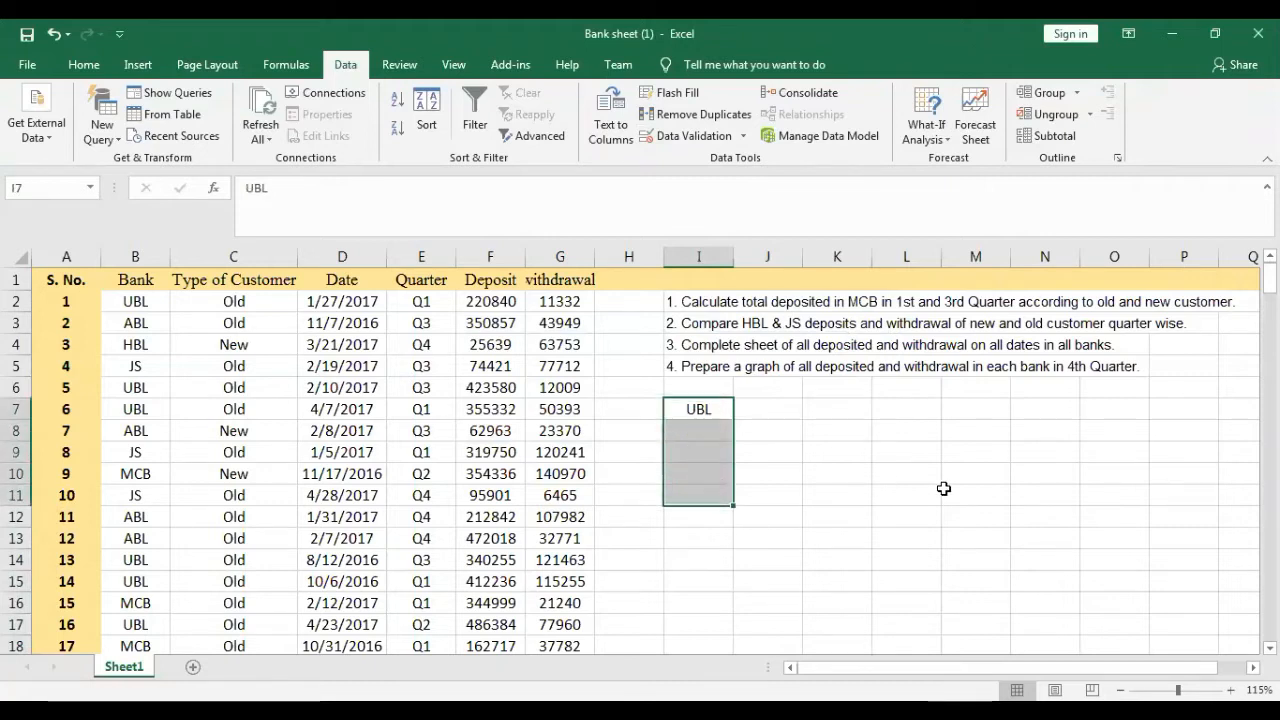
- Create a PivotTable on a new worksheet from the range B1:G201, covering Bank through withdrawal with their headers
key(Left)
key(Left)
key(Left)
key(Left)
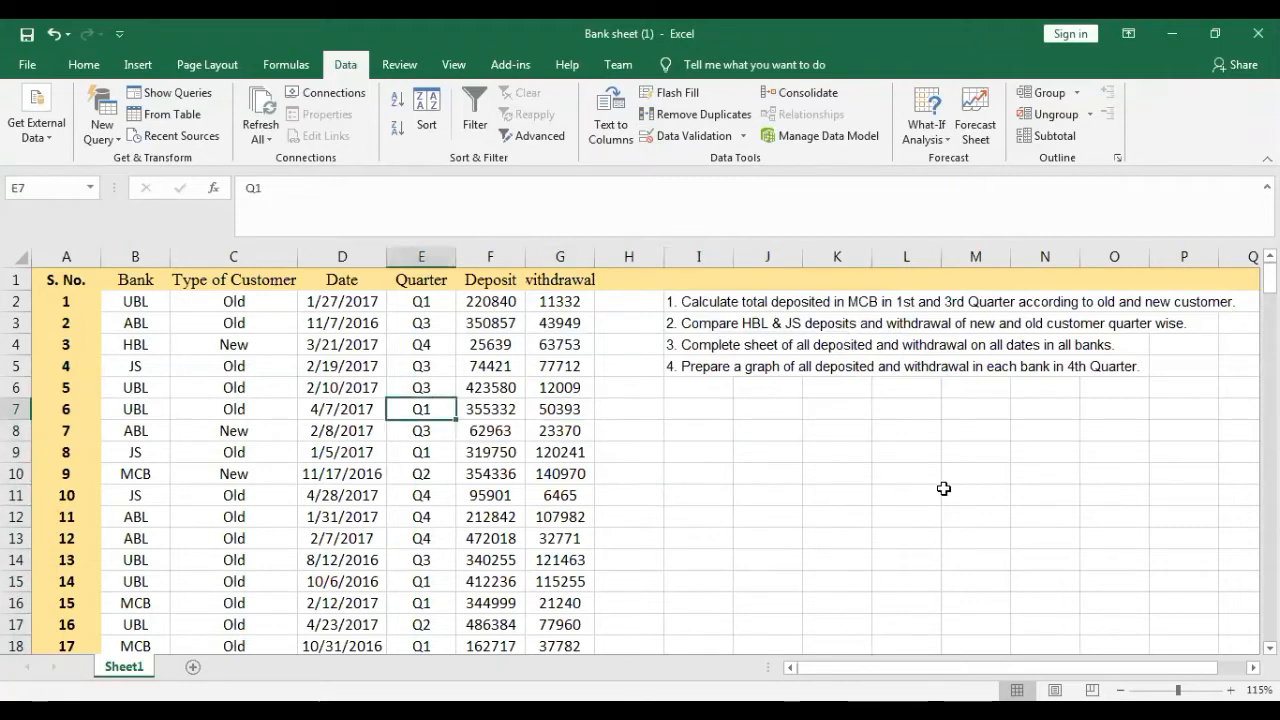
key(Up)
key(Up)
key(Up)
key(Up)
key(Up)
key(Up)
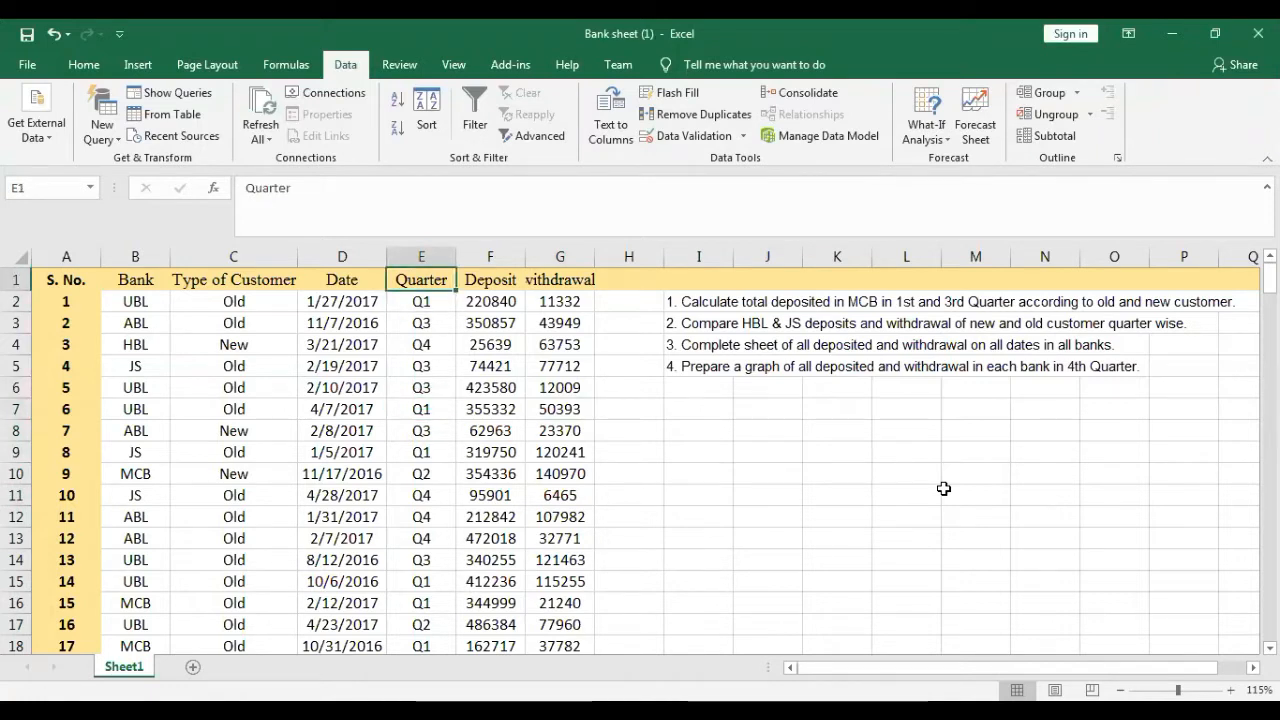
key(Left)
key(Left)
key(Left)
key(Left)
key(Right)
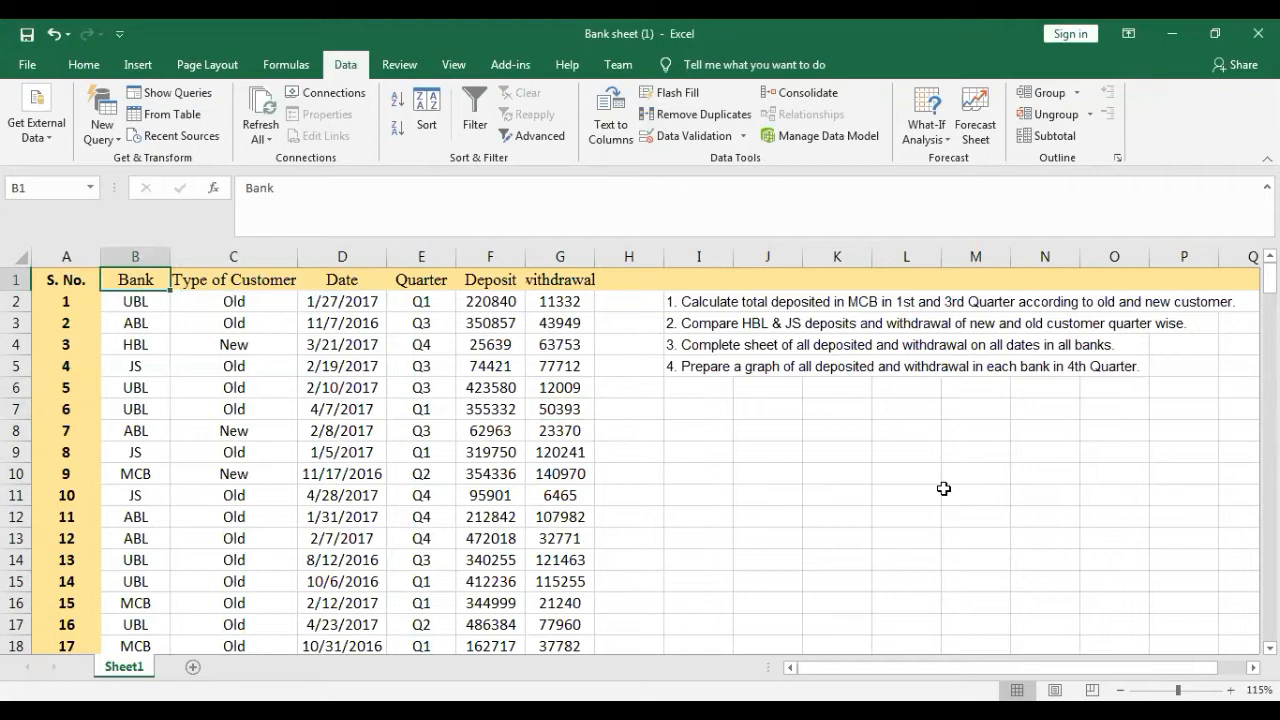
key(shift+Right)
key(shift+Right)
key(shift+Right)
key(shift+Right)
key(shift+Right)
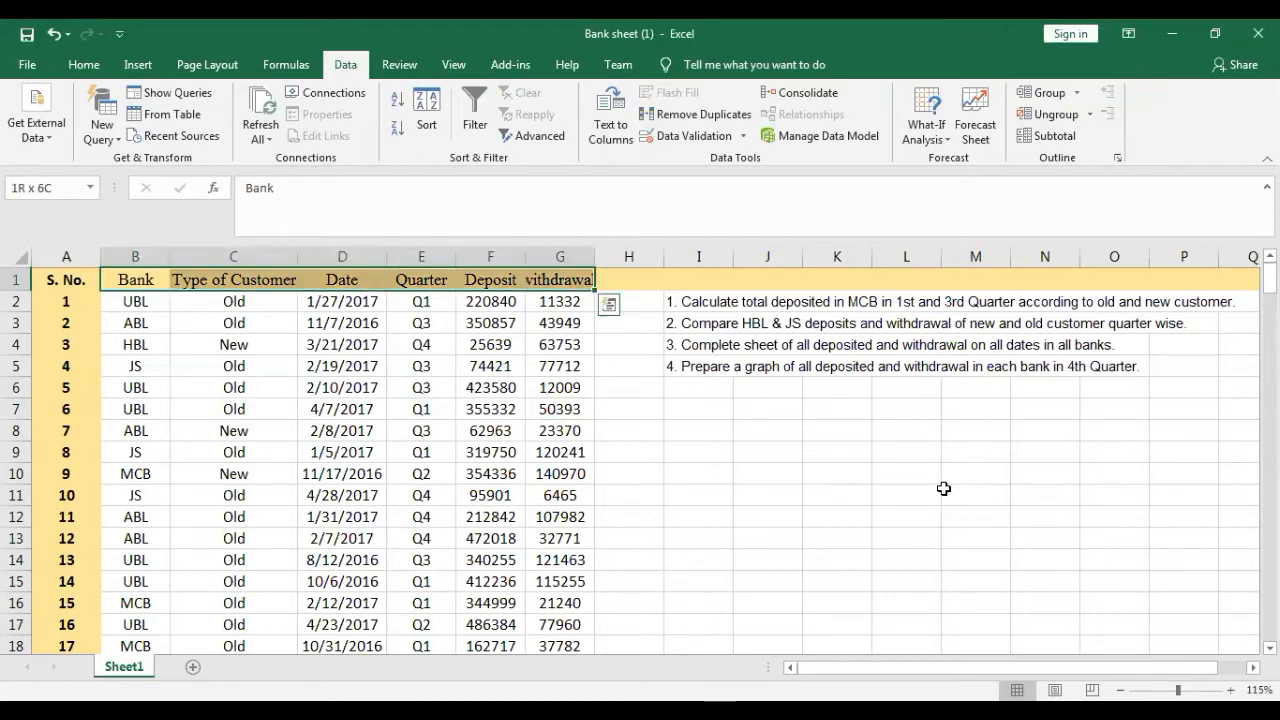
key(ctrl+shift+Down)
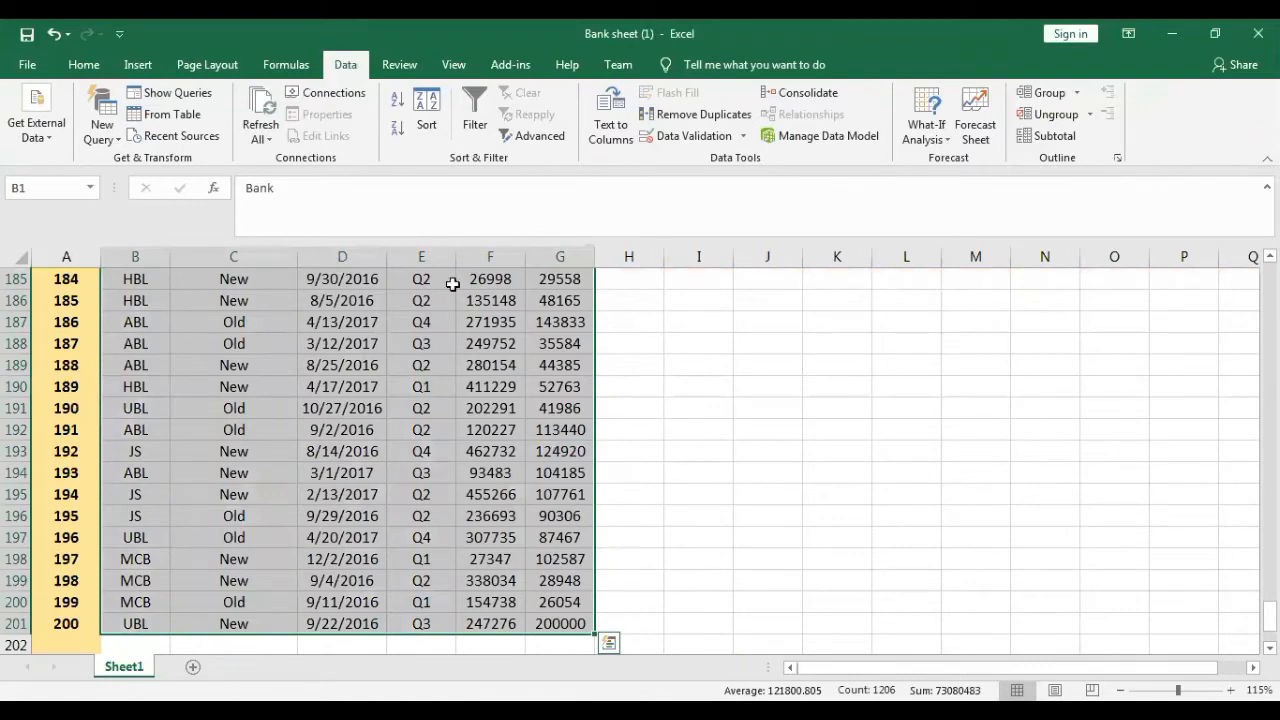
click(139, 66)
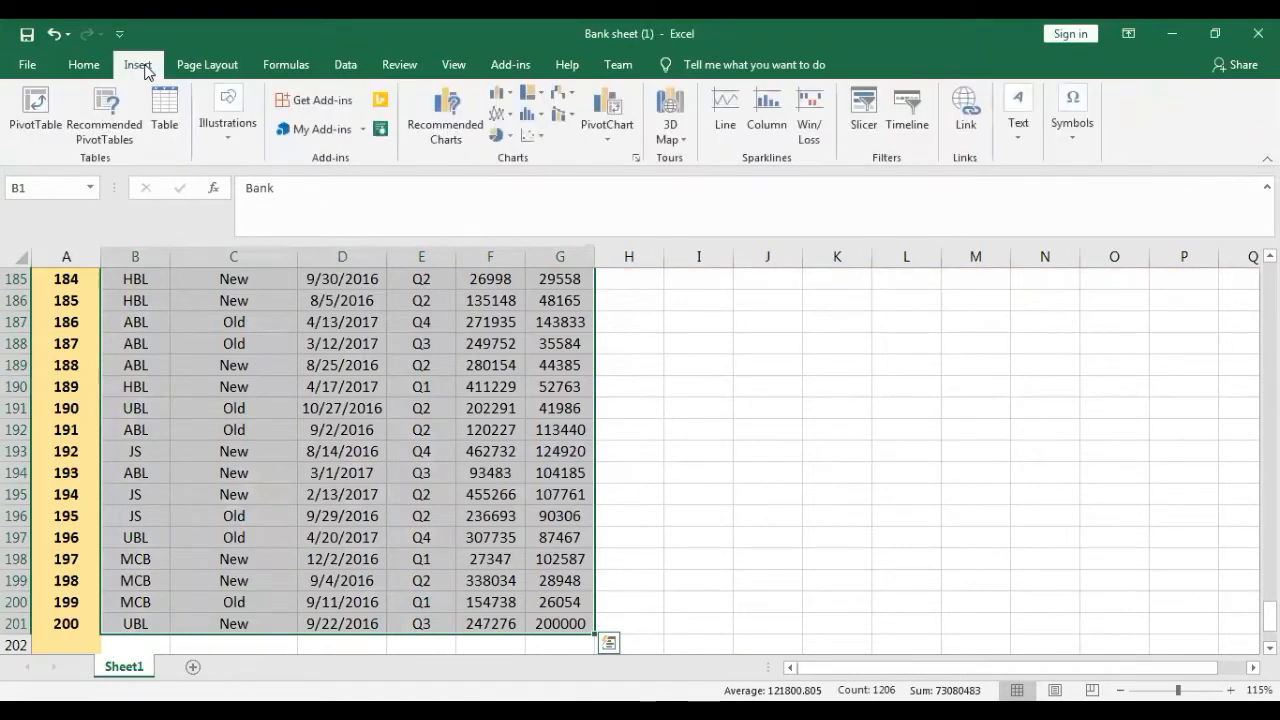
click(30, 113)
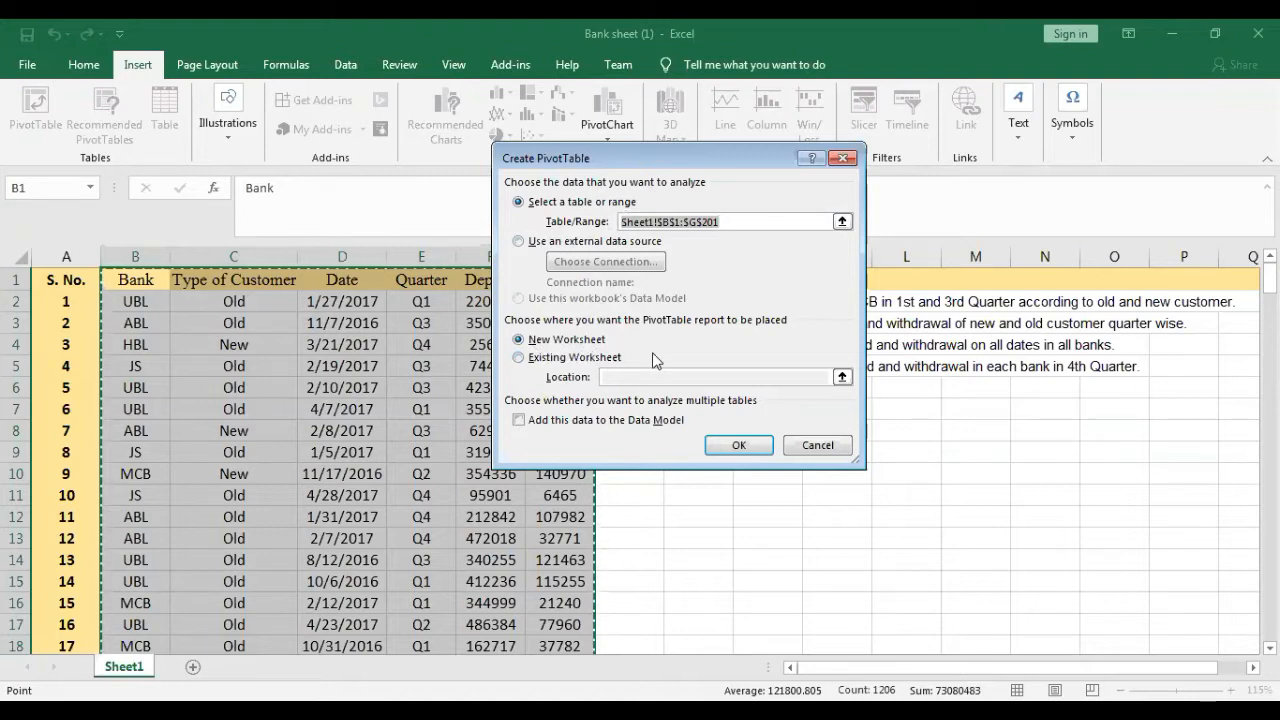
click(736, 445)
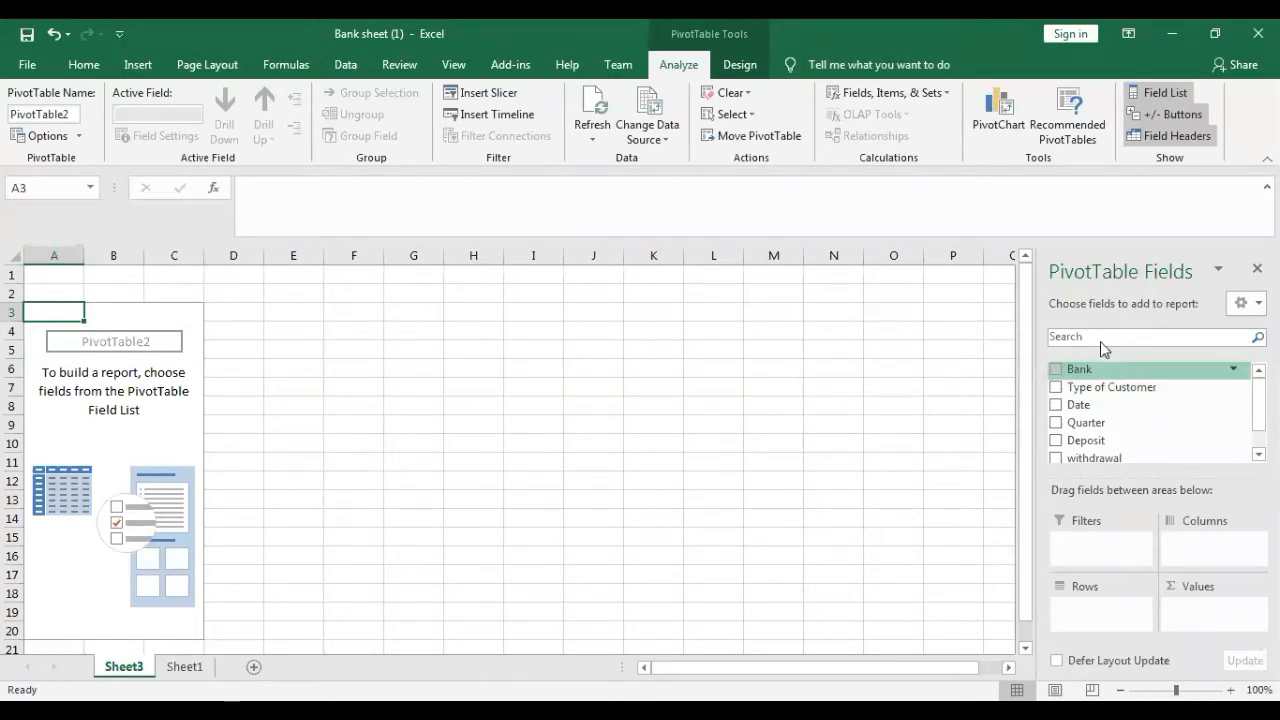
- Add Bank as the PivotTable's row field and sum Deposit and withdrawal as its values
click(1056, 371)
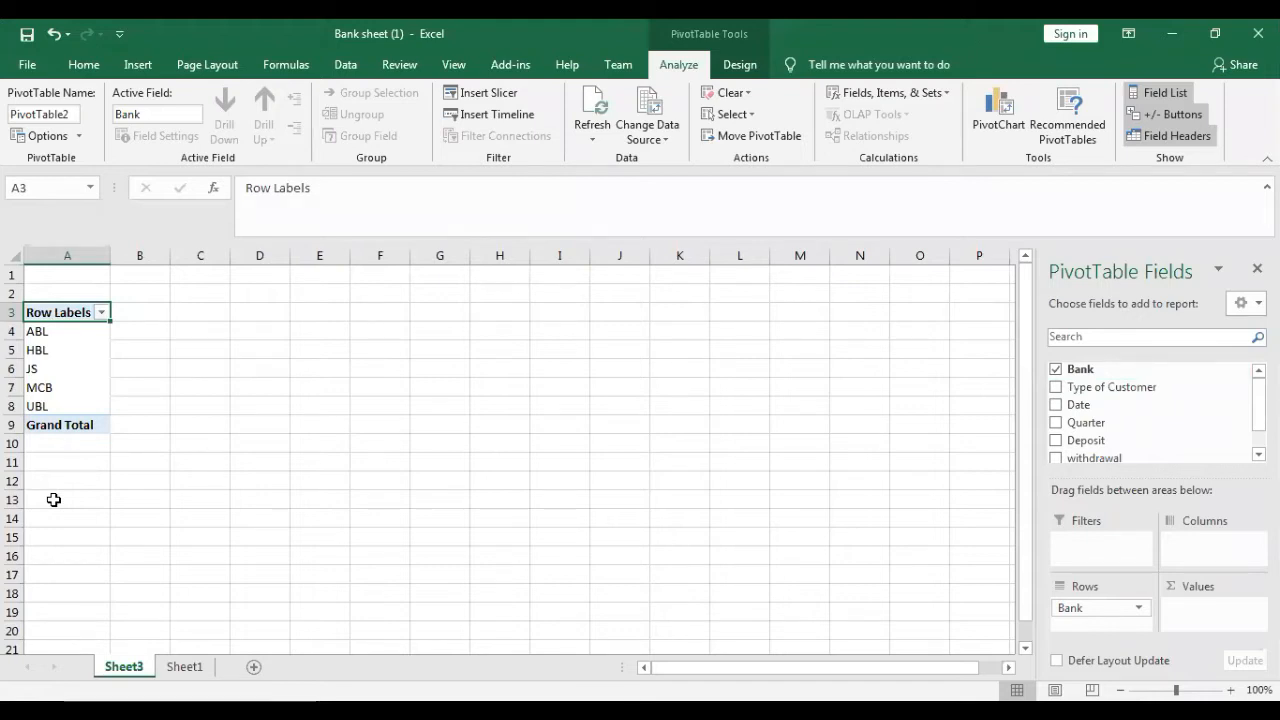
click(1056, 443)
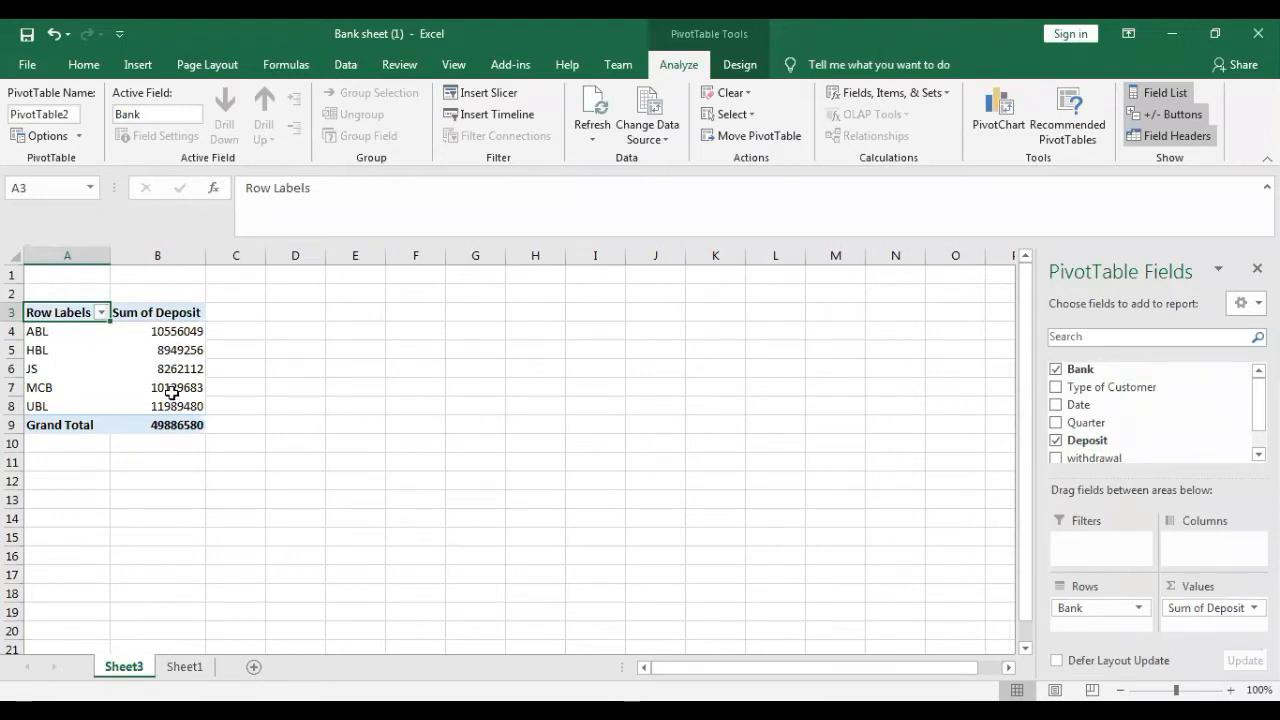
click(1055, 459)
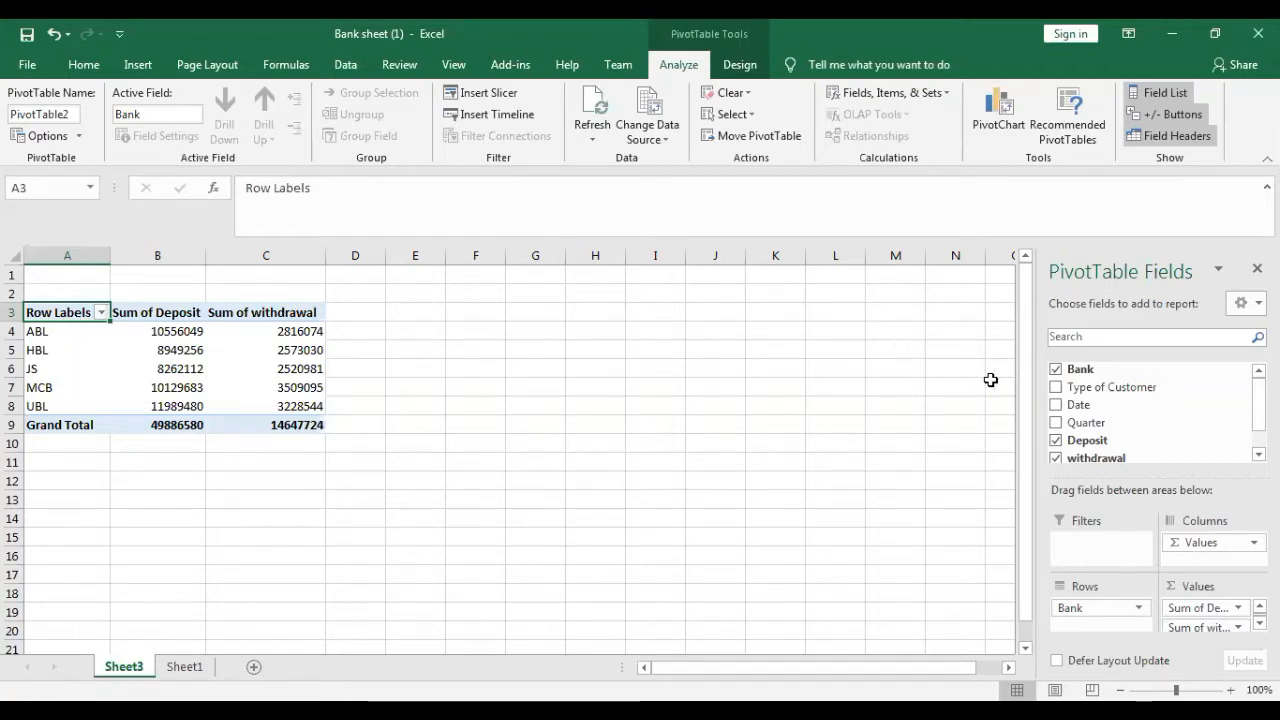
- Add Type of Customer to the PivotTable, try it above Bank in the rows, and move it to the columns
click(1056, 389)
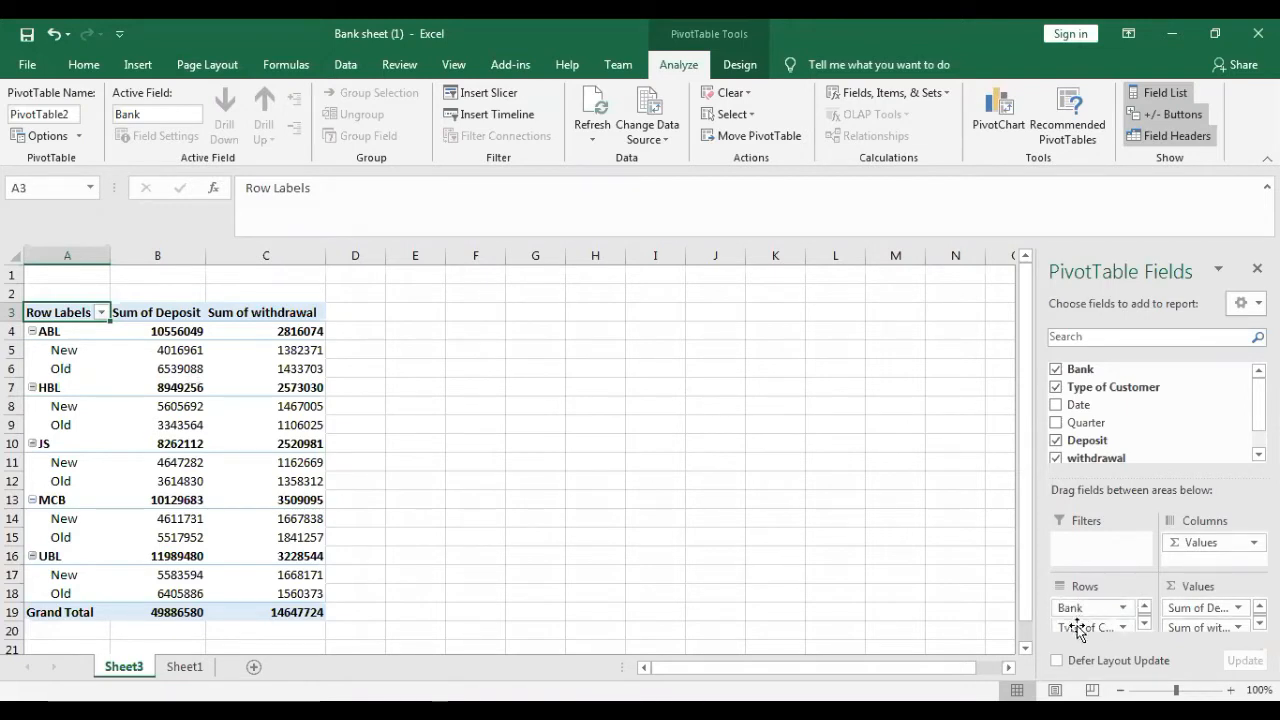
drag(1081, 628, 1082, 607)
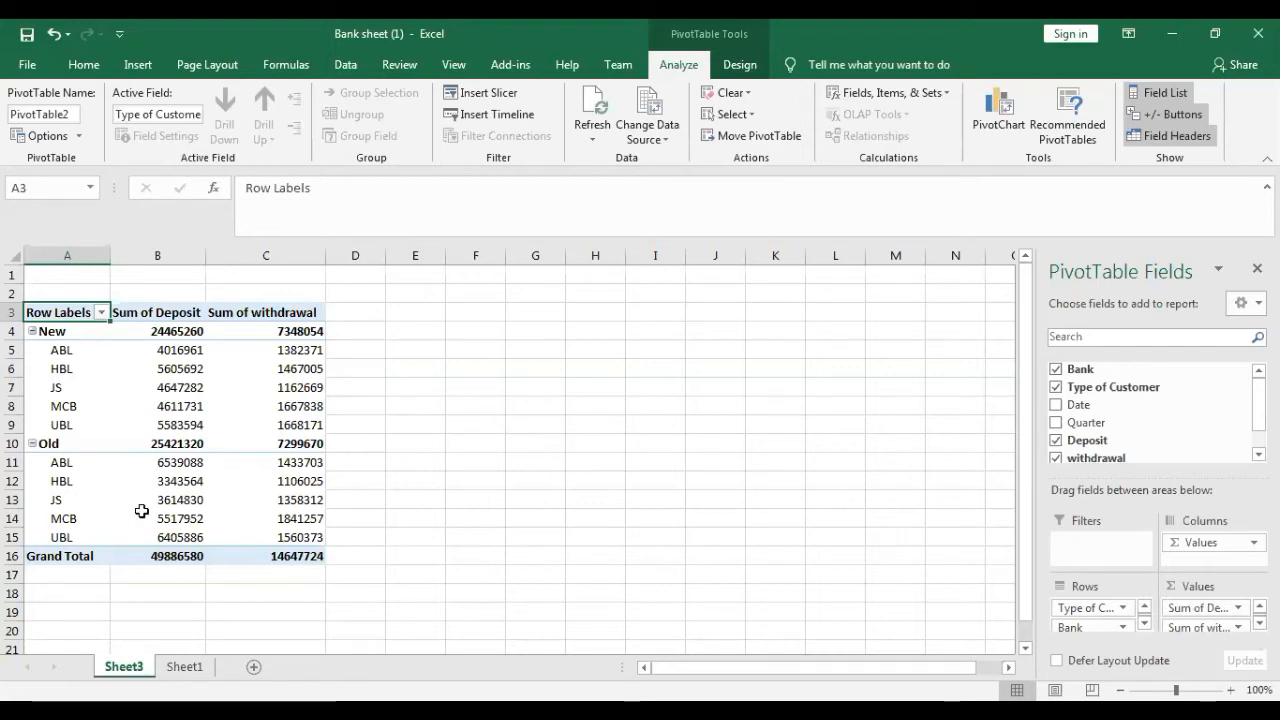
drag(1075, 610, 1185, 545)
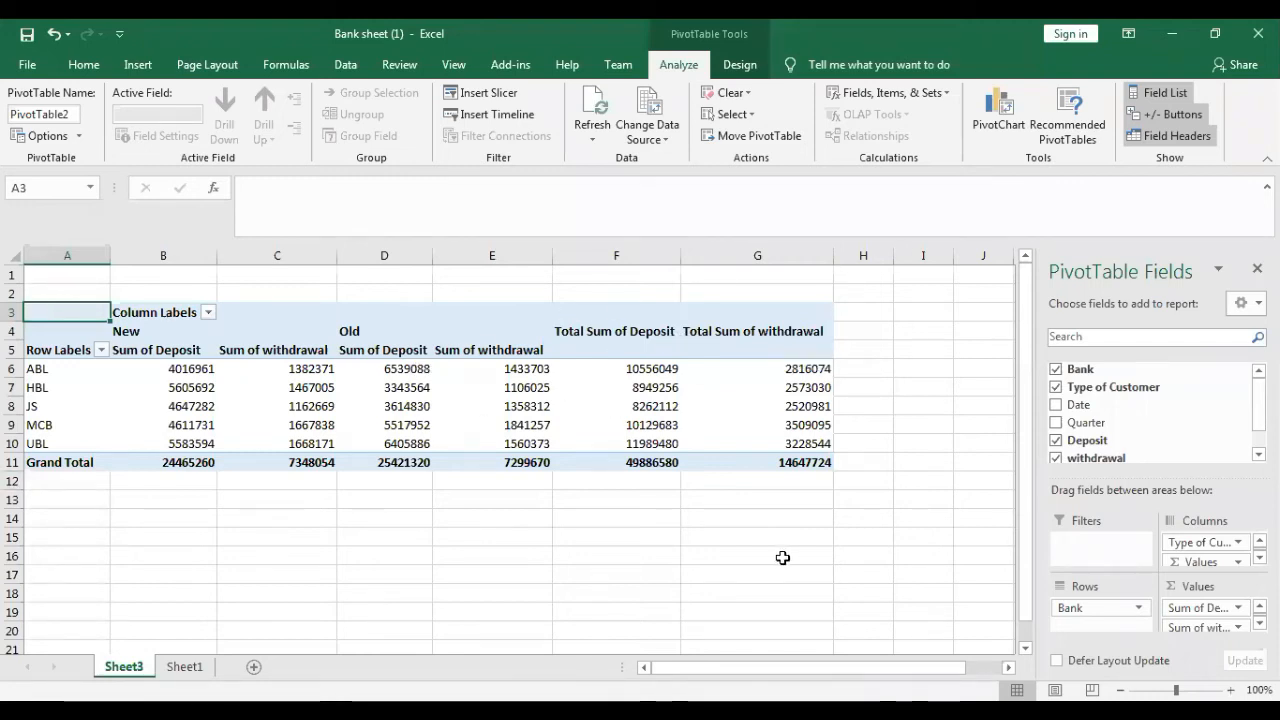
- Add Quarter to the PivotTable rows and move Type of Customer from the columns to the rows above Bank
click(1058, 424)
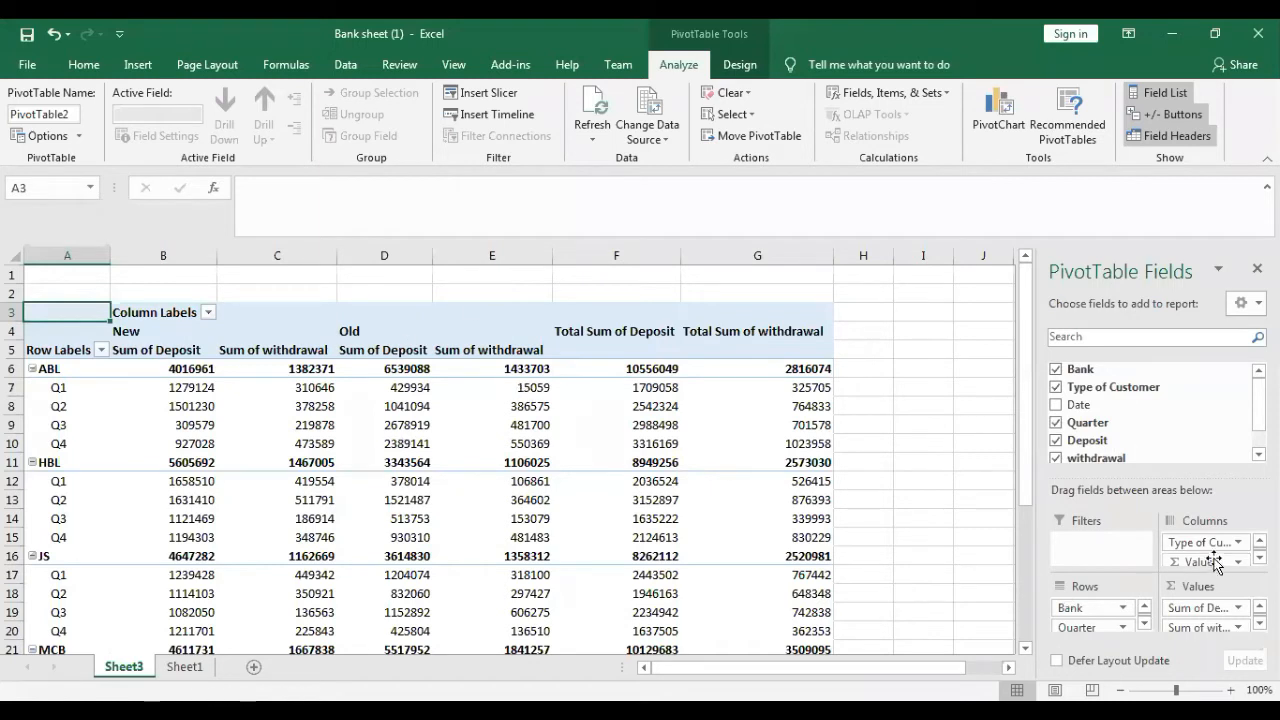
drag(1208, 541, 1118, 606)
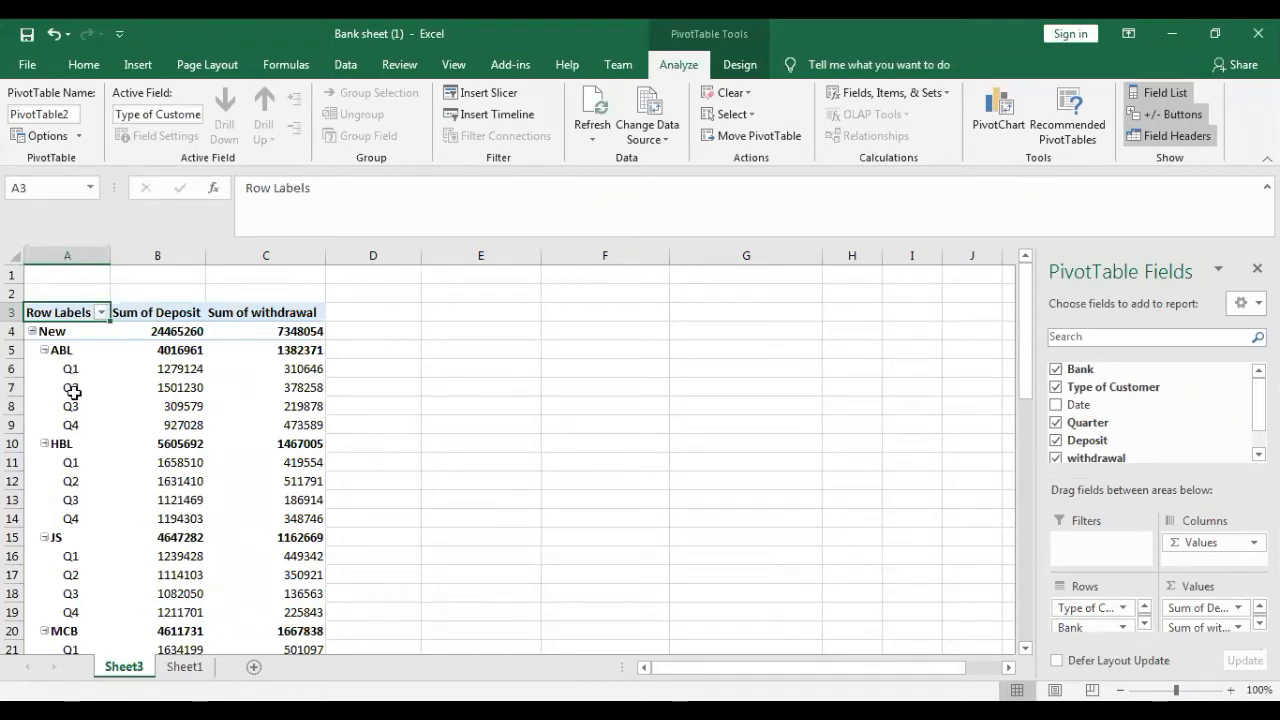
- Collapse the quarter details under ABL, HBL, JS, MCB and UBL, and expand ABL and HBL again
click(45, 351)
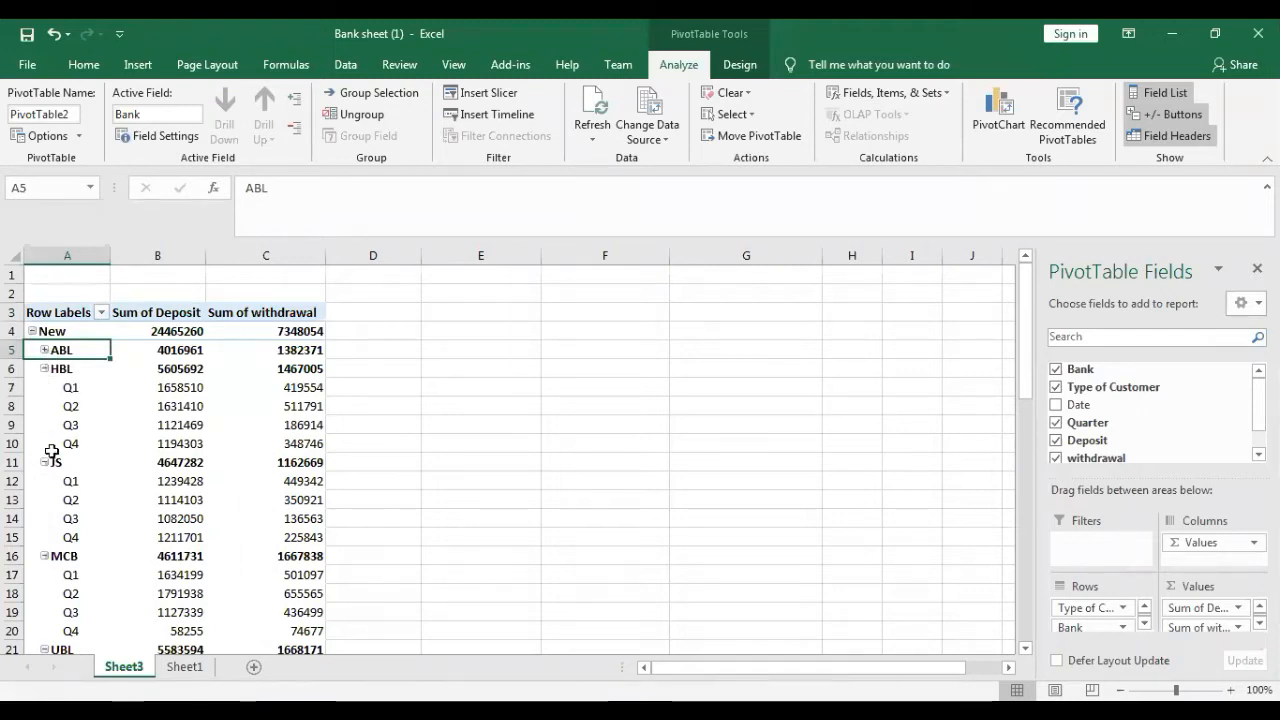
click(47, 368)
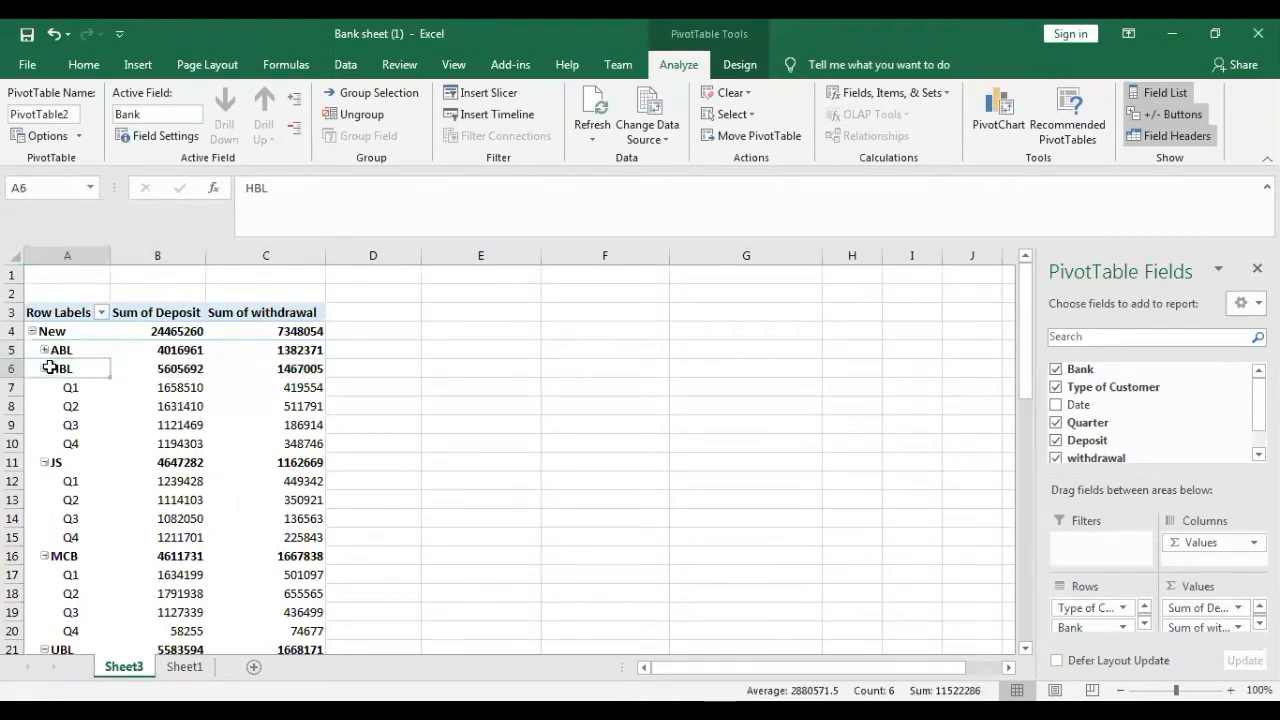
click(45, 368)
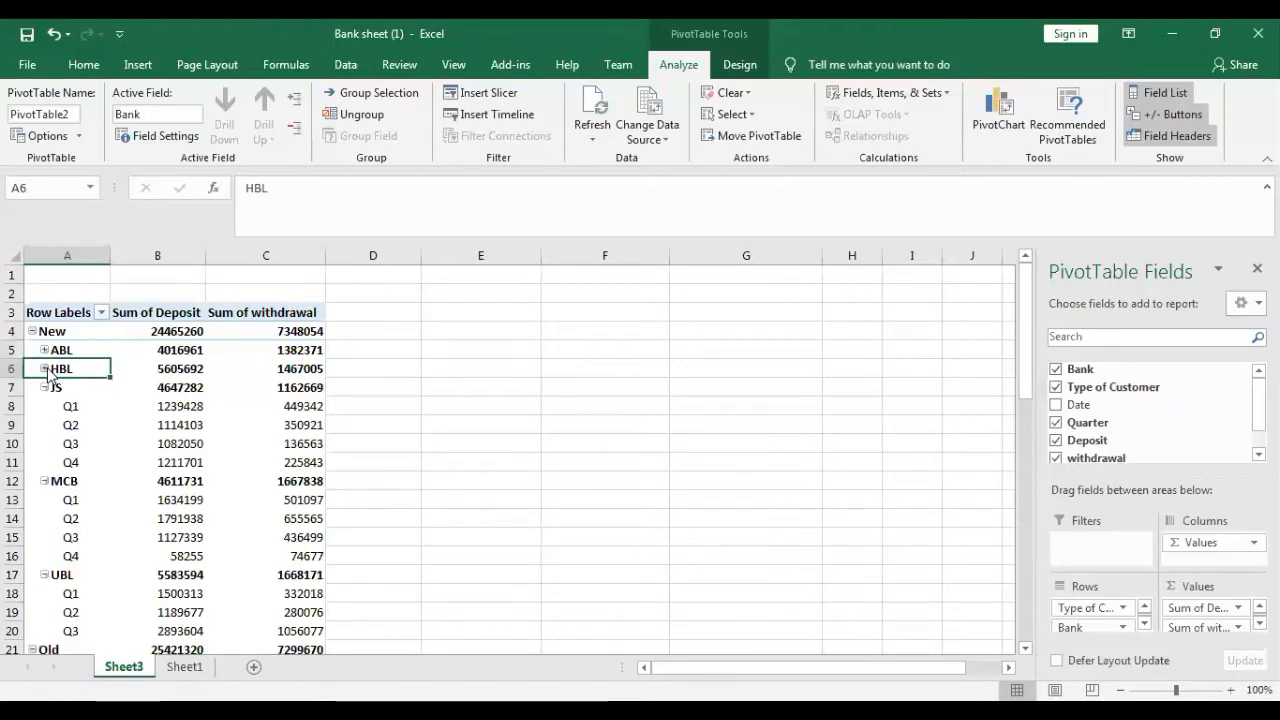
click(44, 388)
click(44, 406)
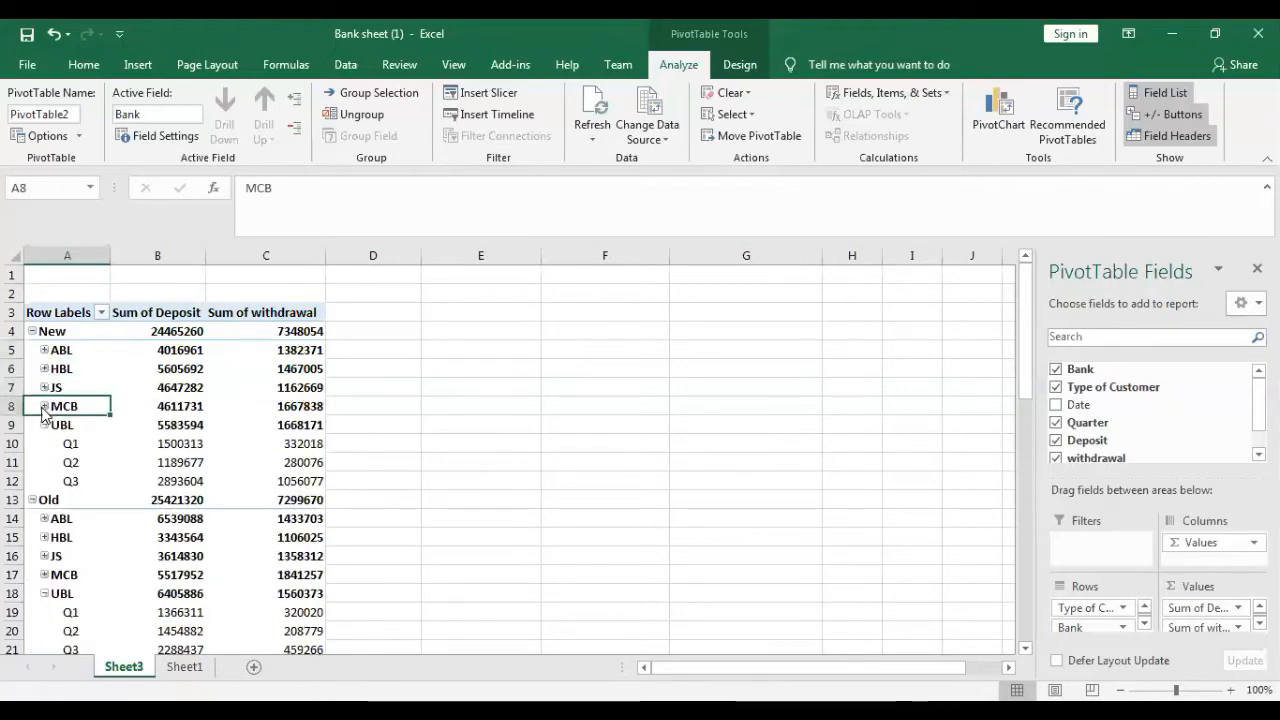
click(45, 425)
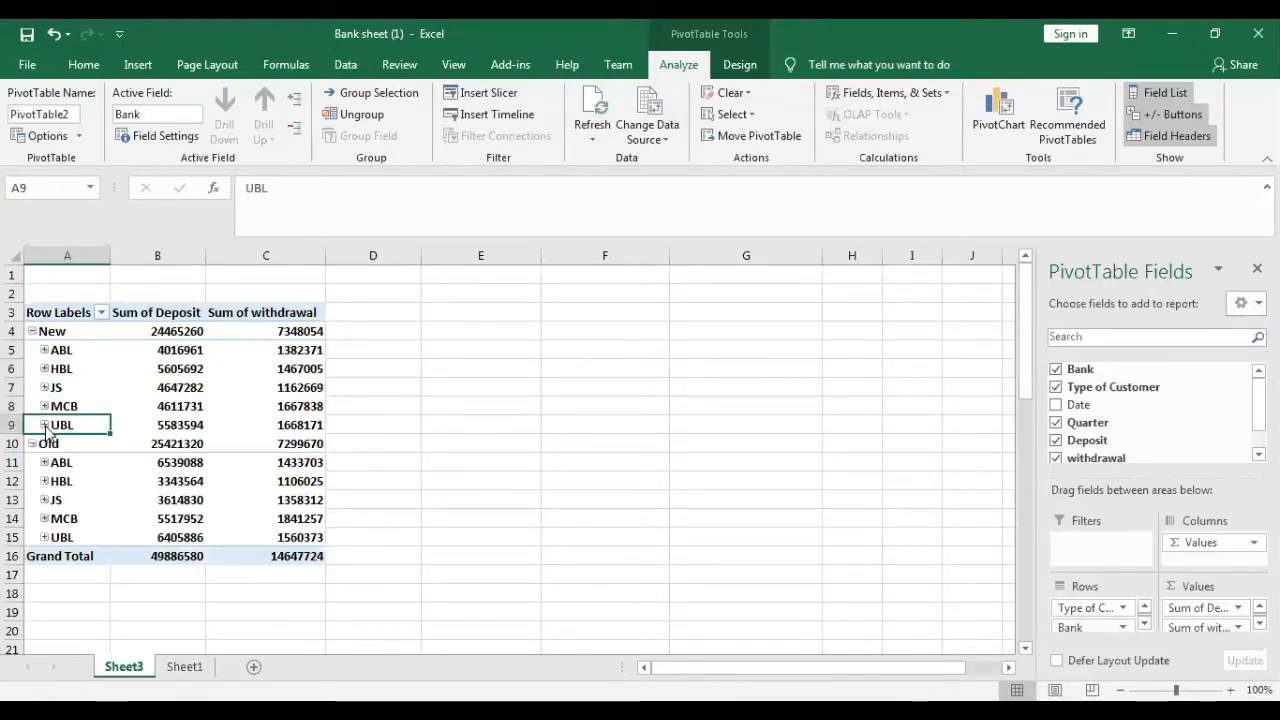
click(44, 351)
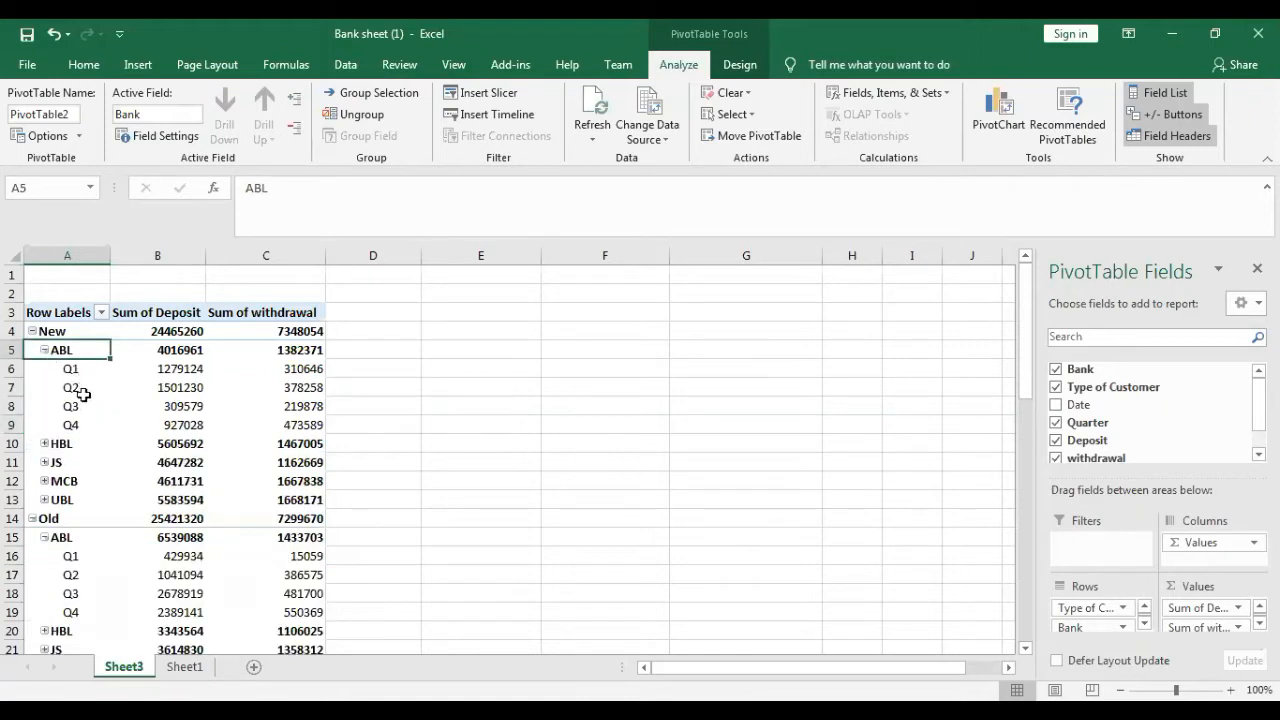
click(44, 444)
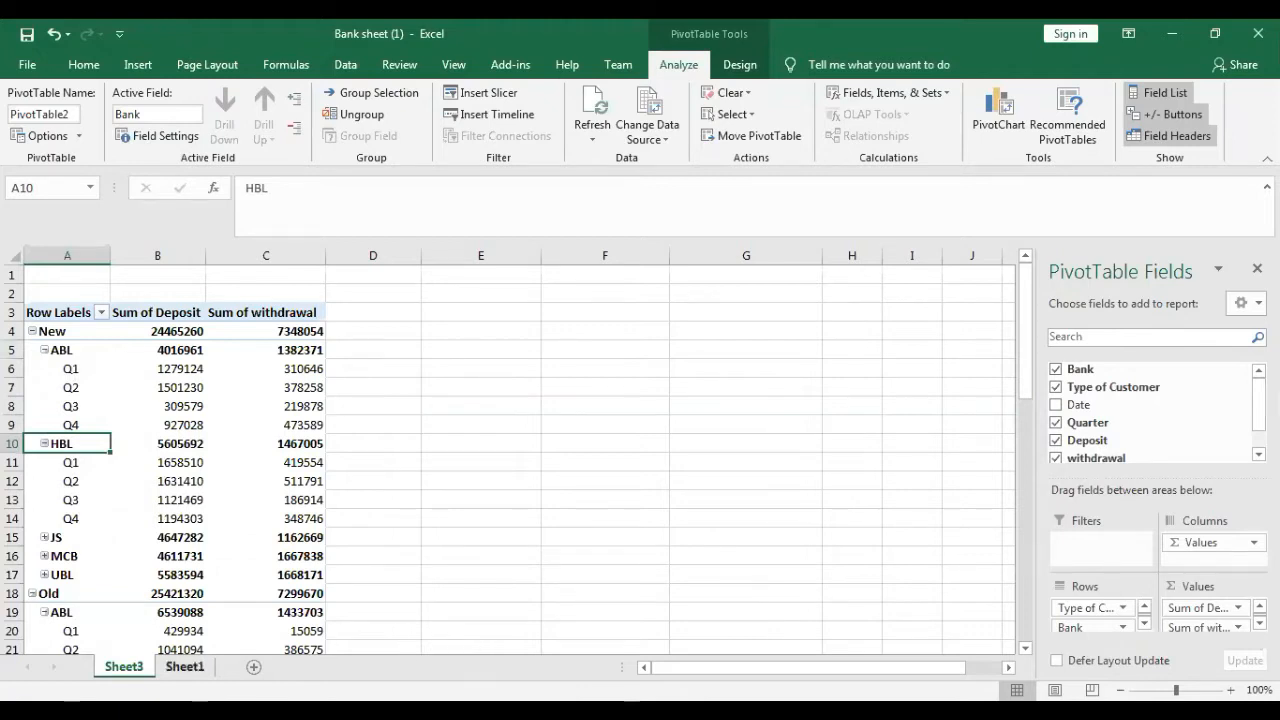
- Delete the PivotTable worksheet Sheet3 permanently and return to the bank data on Sheet1
right_click(138, 664)
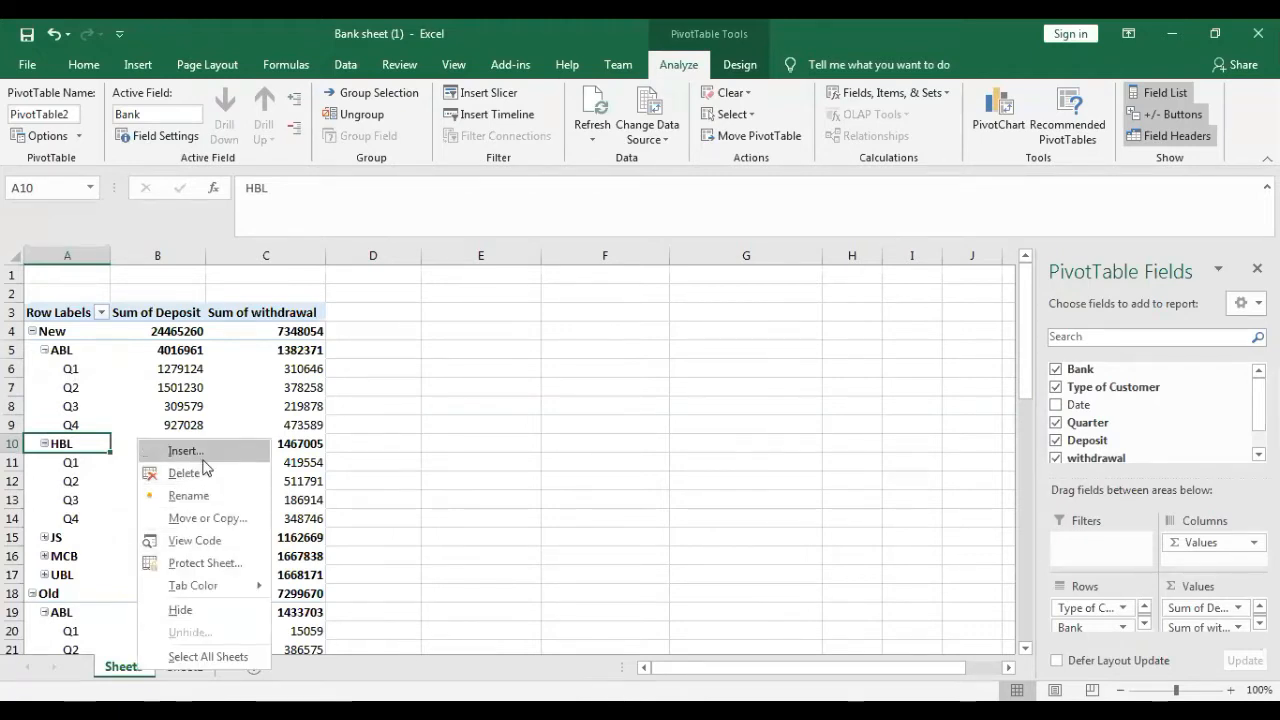
click(200, 471)
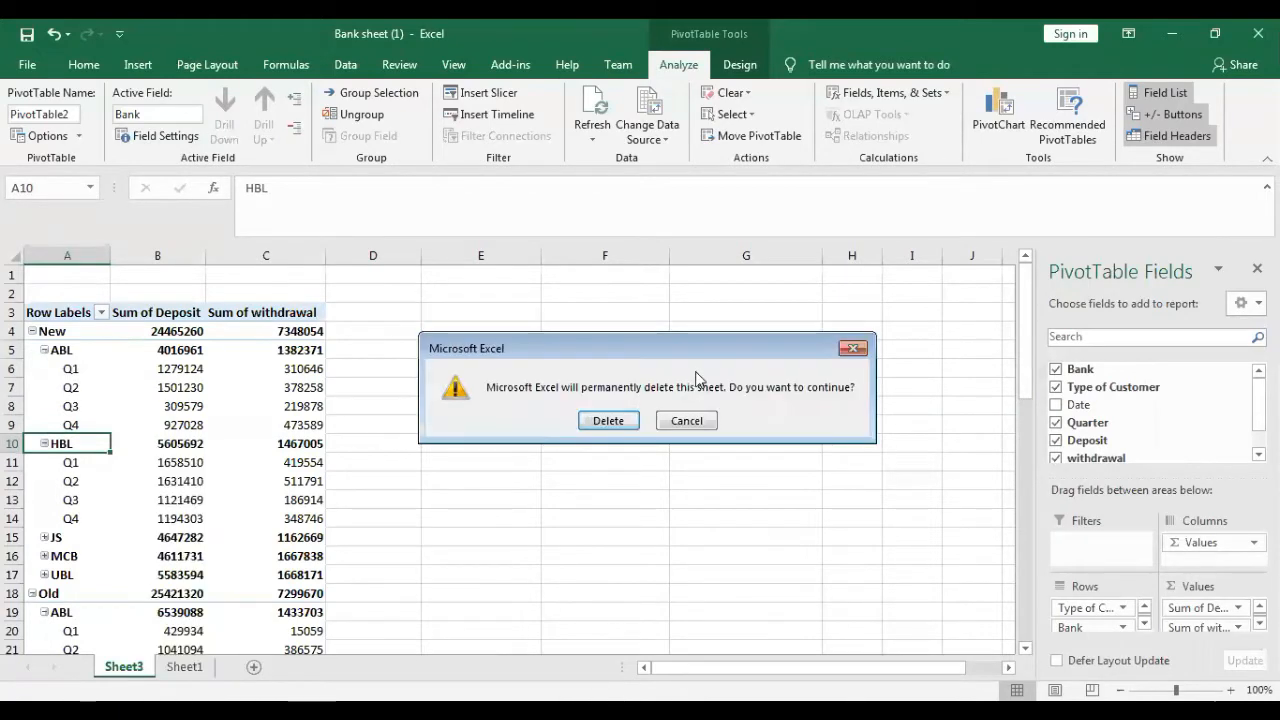
click(621, 422)
click(662, 477)
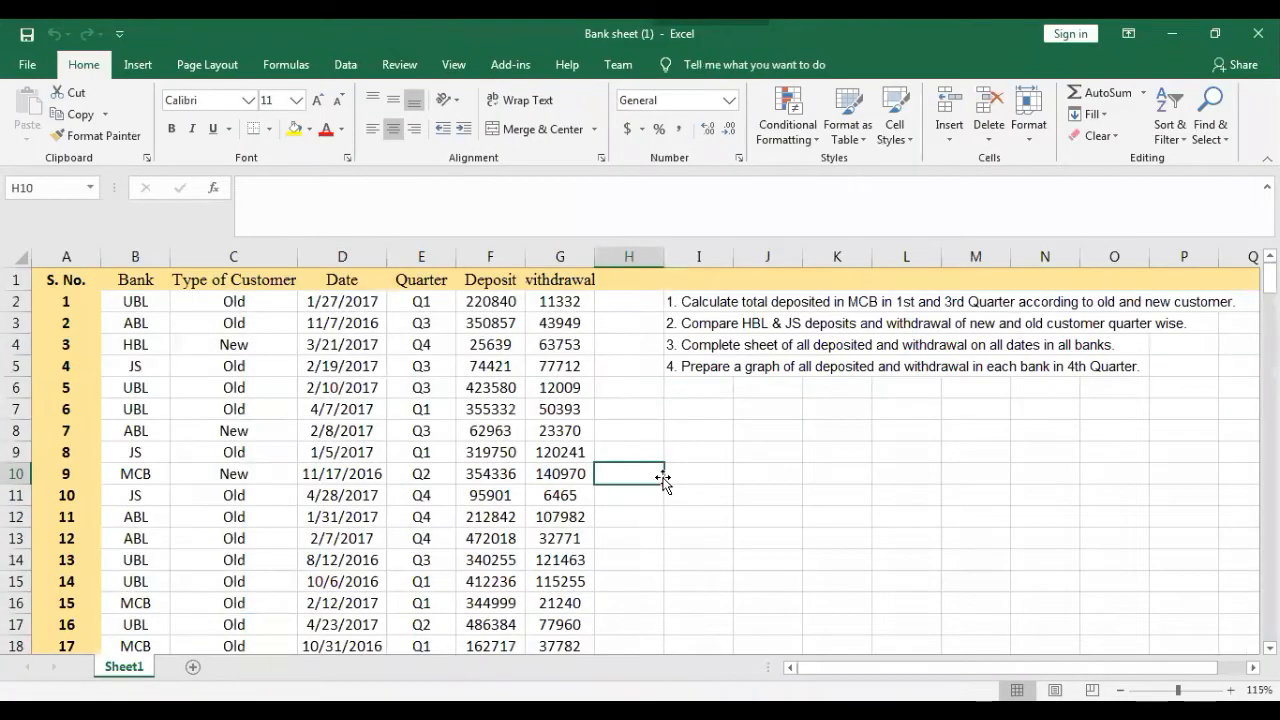
- Create a new PivotTable on a new worksheet from the Sheet1 range B1:G201, including the header row
click(139, 281)
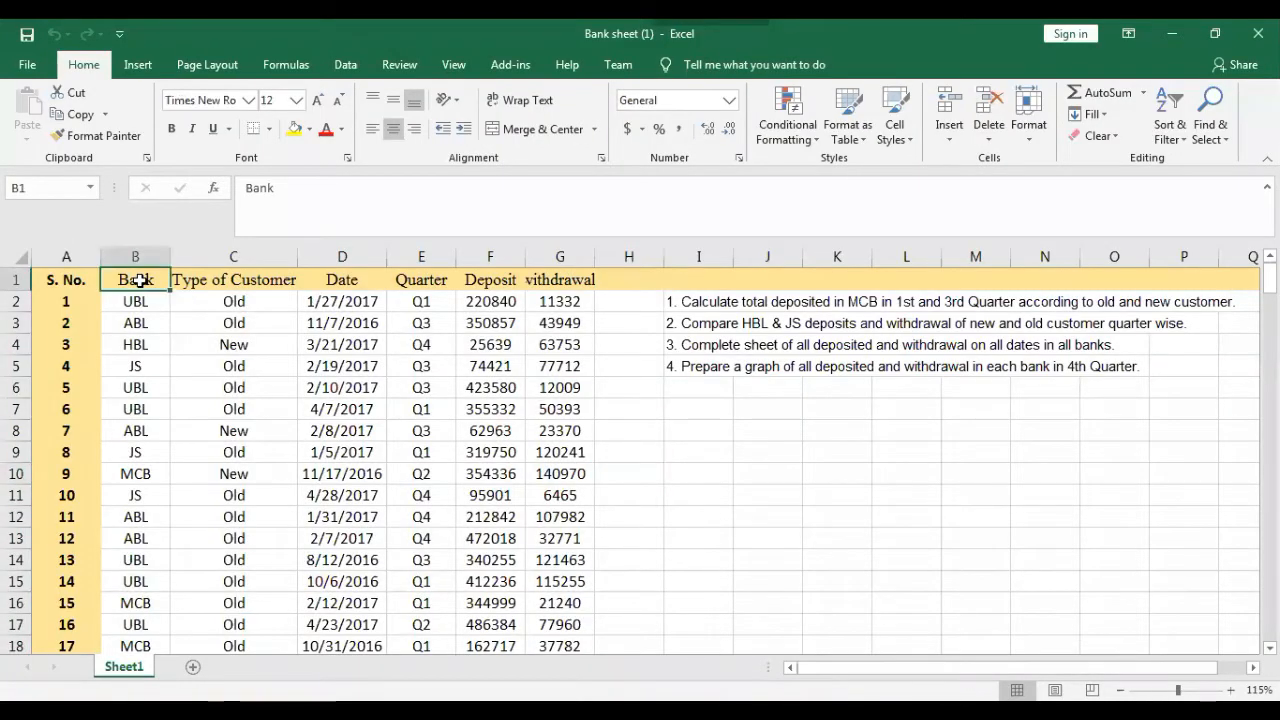
key(shift+Right)
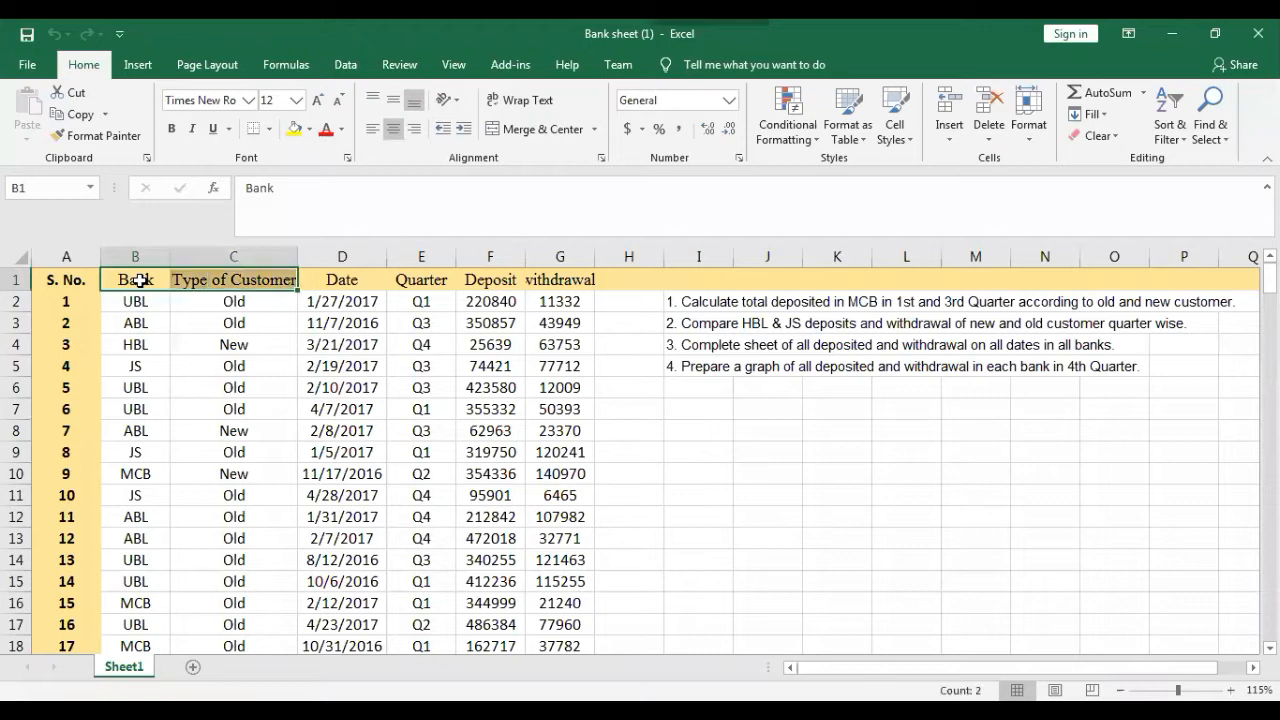
key(ctrl+shift+Right)
key(ctrl+shift+Down)
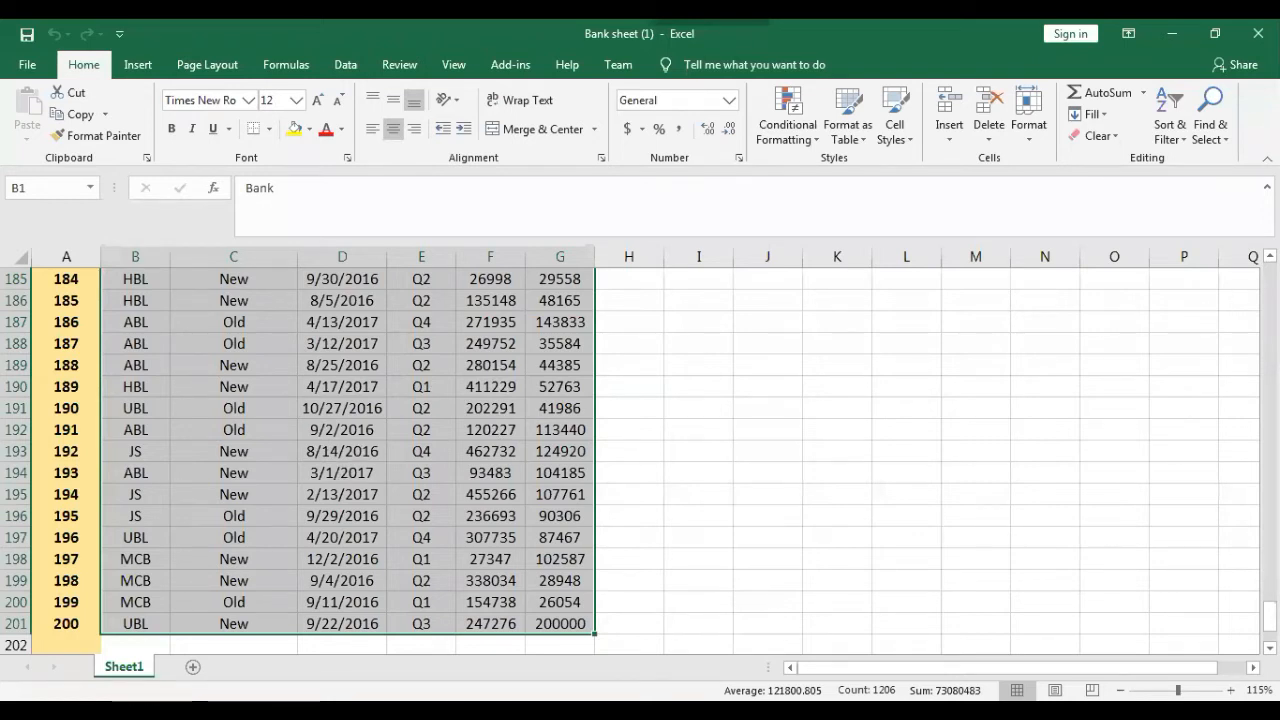
scroll(640, 460, up, 20)
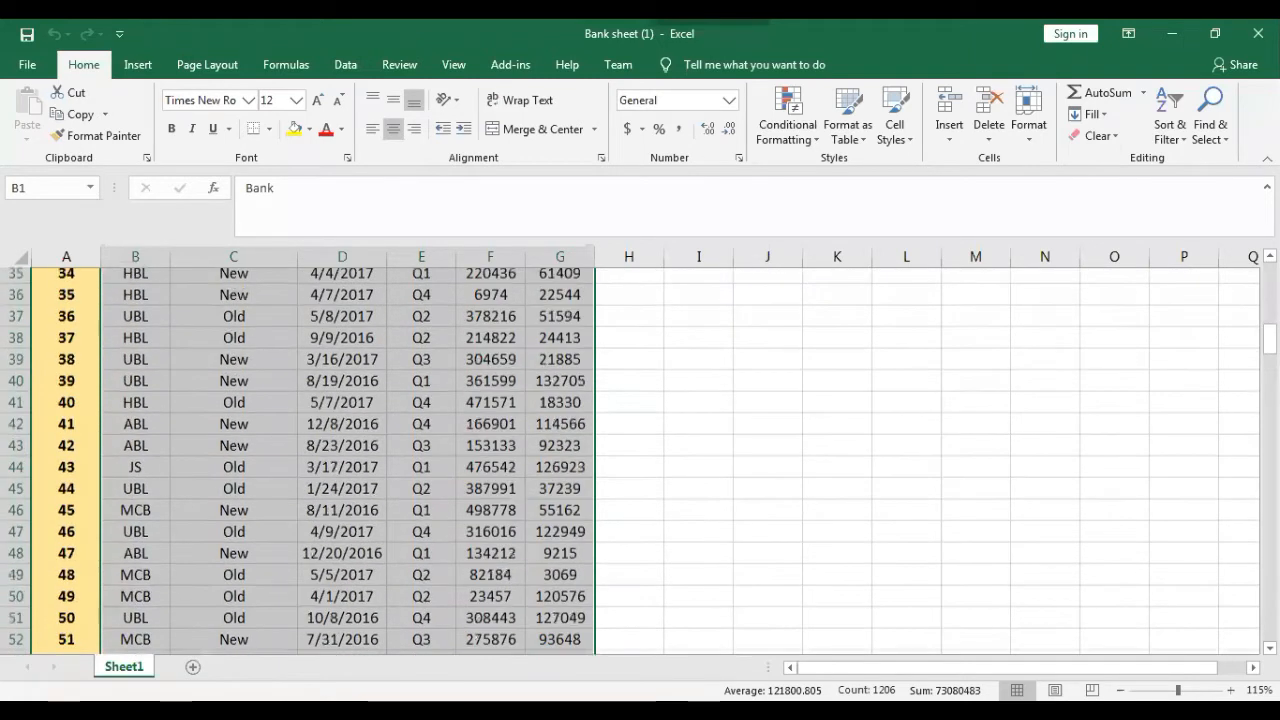
scroll(640, 460, up, 11)
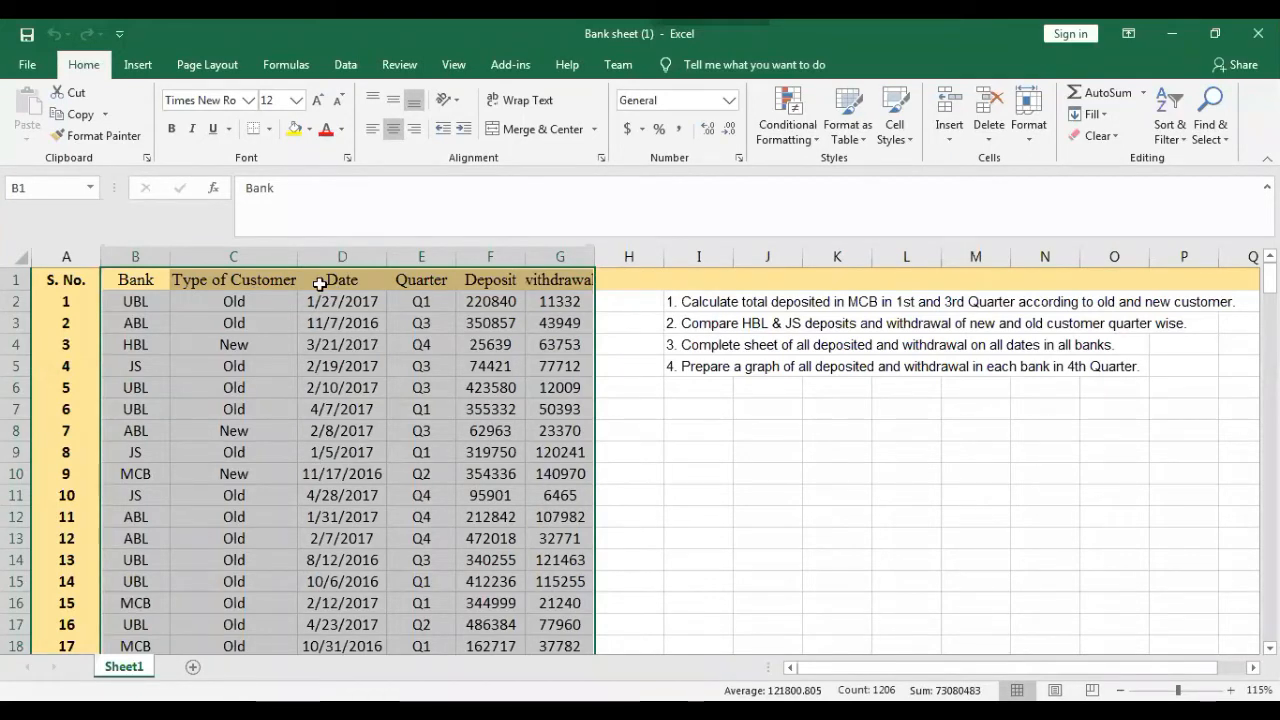
click(139, 66)
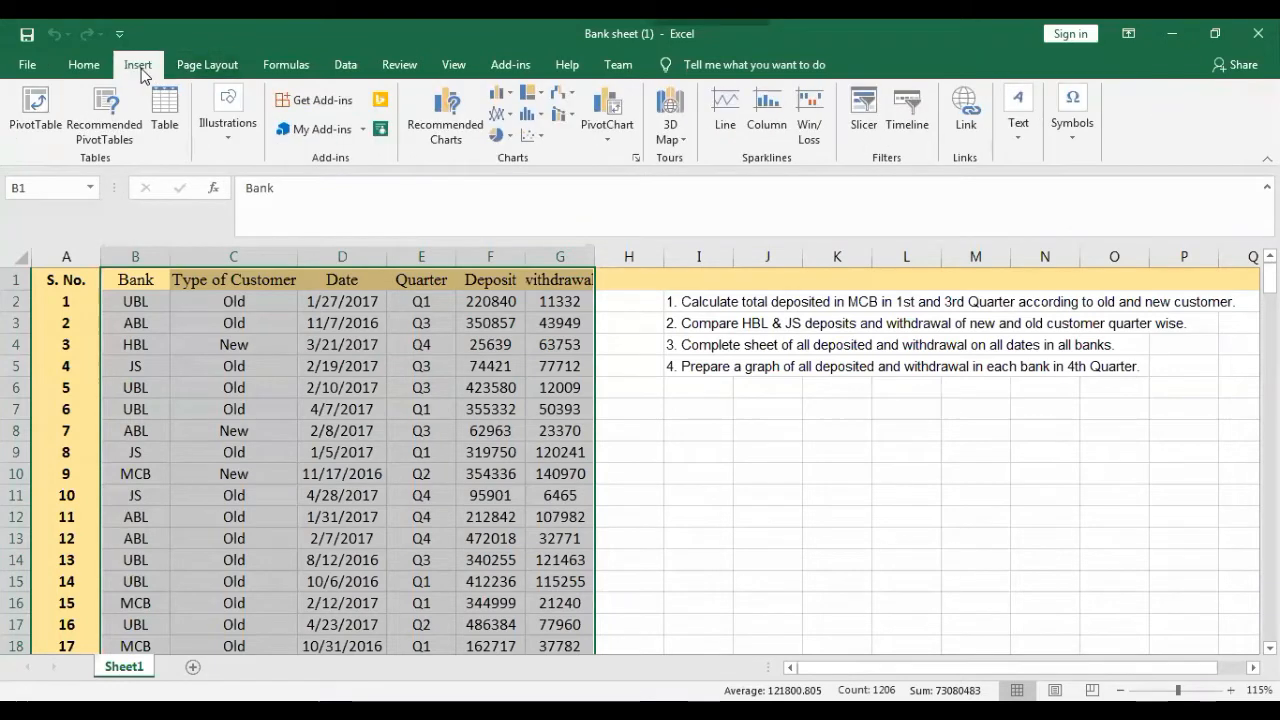
click(35, 108)
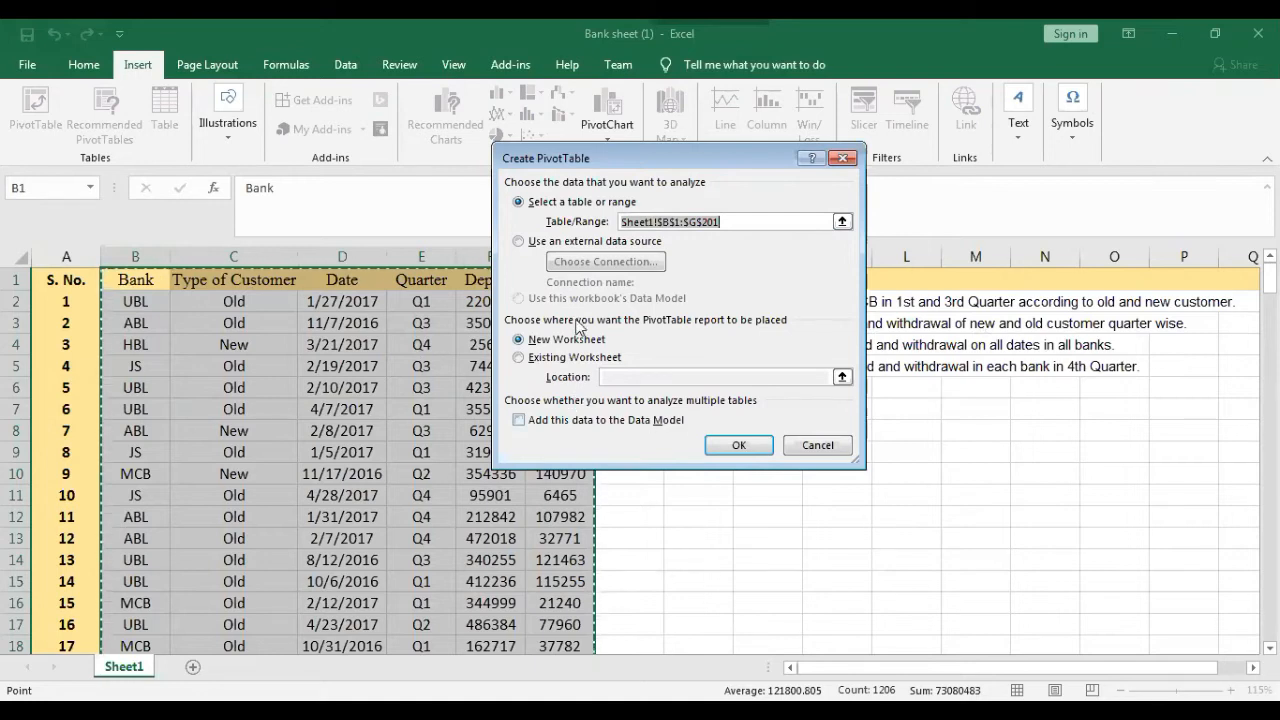
click(752, 448)
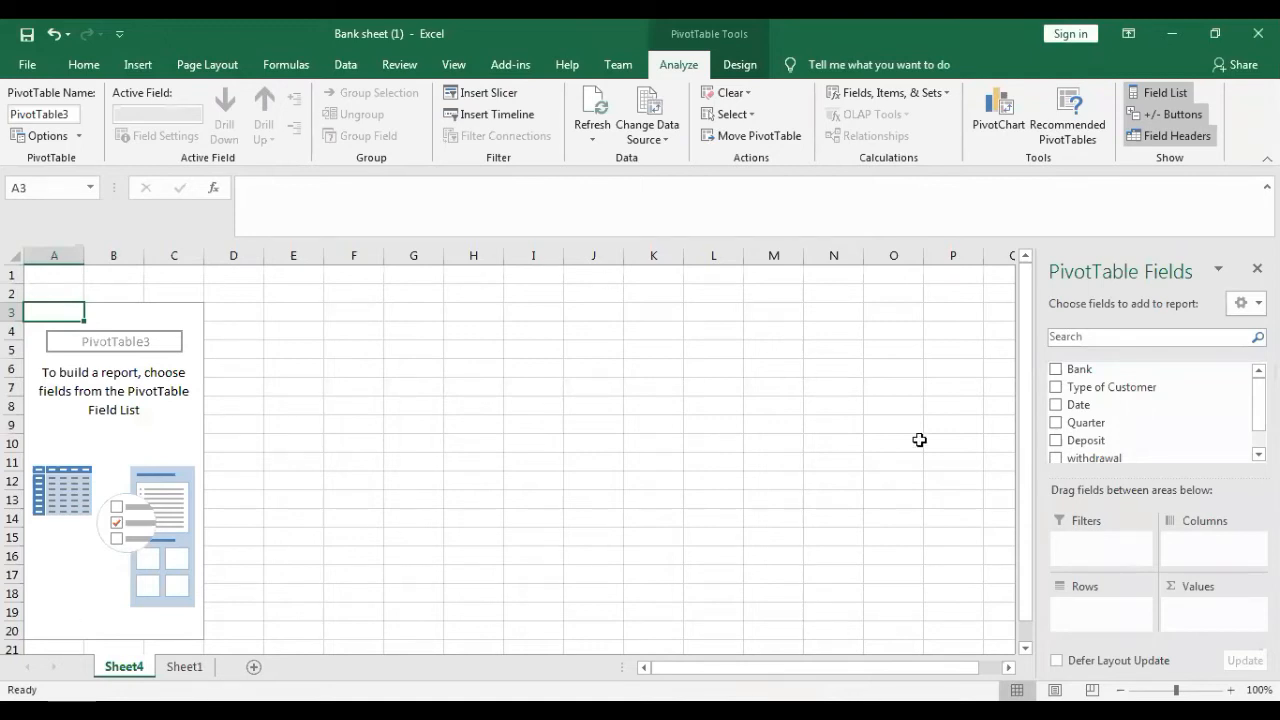
- Add Bank and Quarter as the row fields of the empty PivotTable, with Quarter nested under Bank
scroll(1150, 410, down, 1)
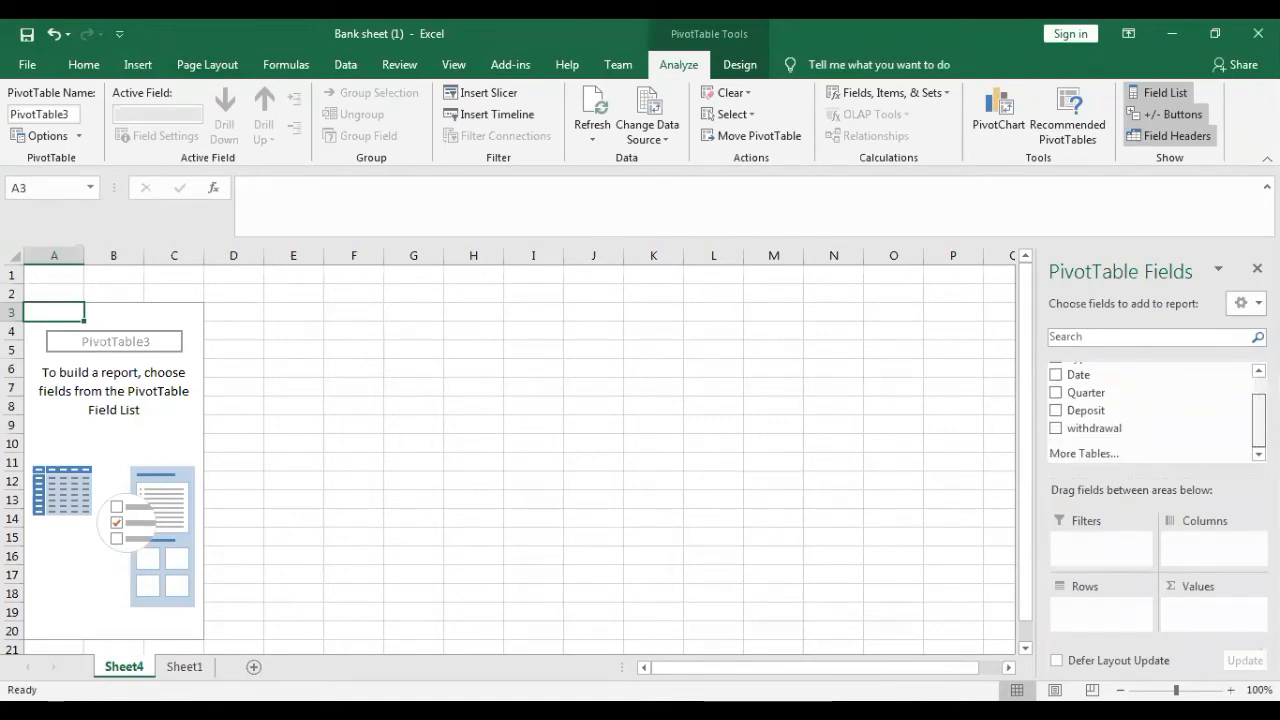
scroll(1150, 410, up, 1)
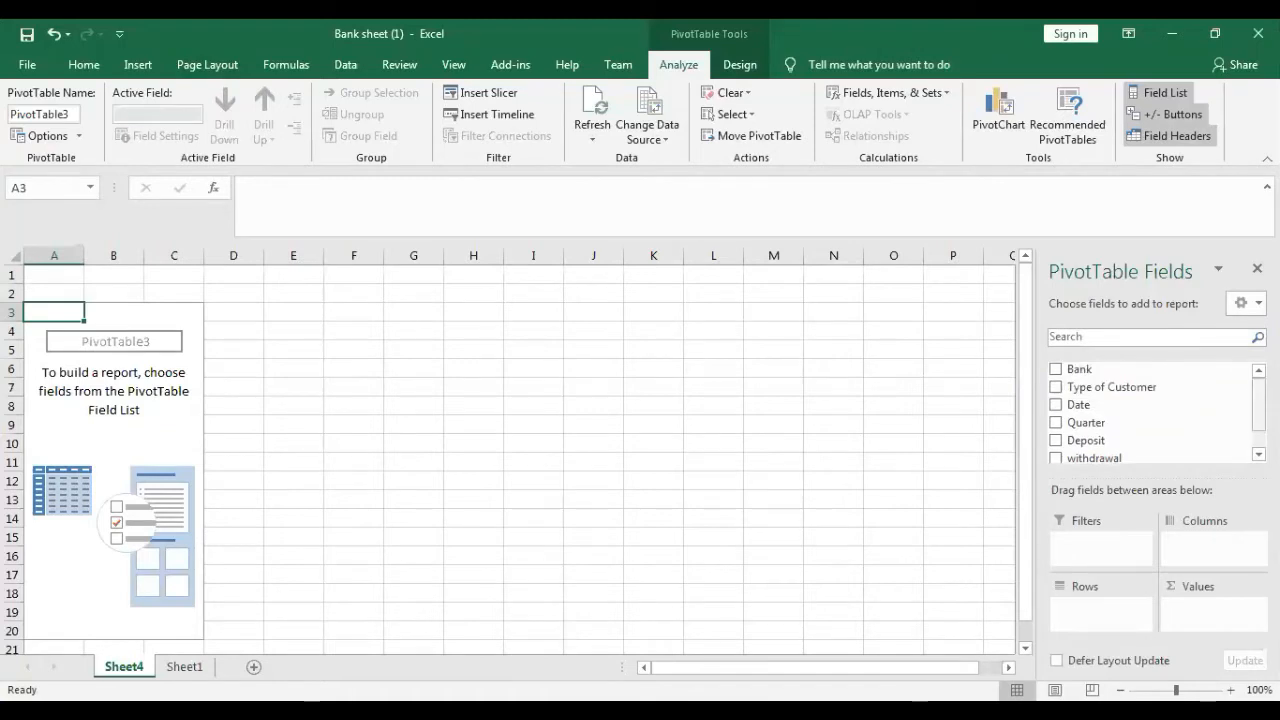
click(1056, 370)
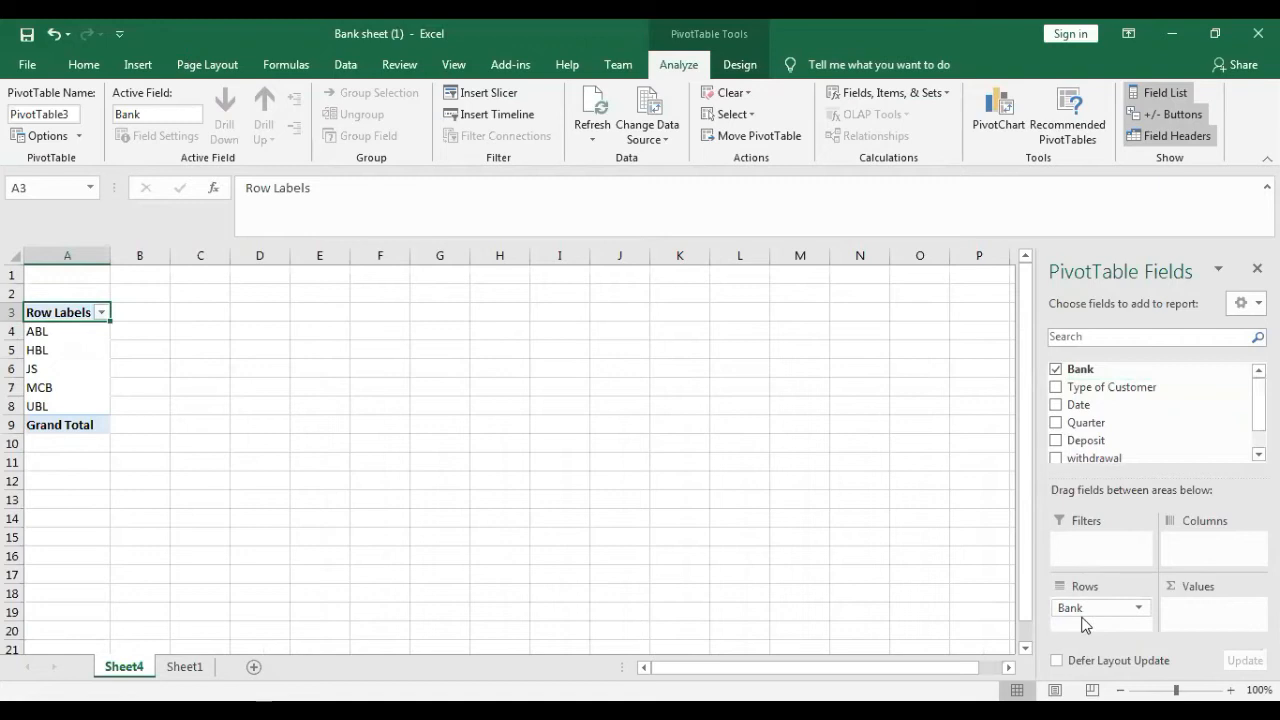
click(1056, 423)
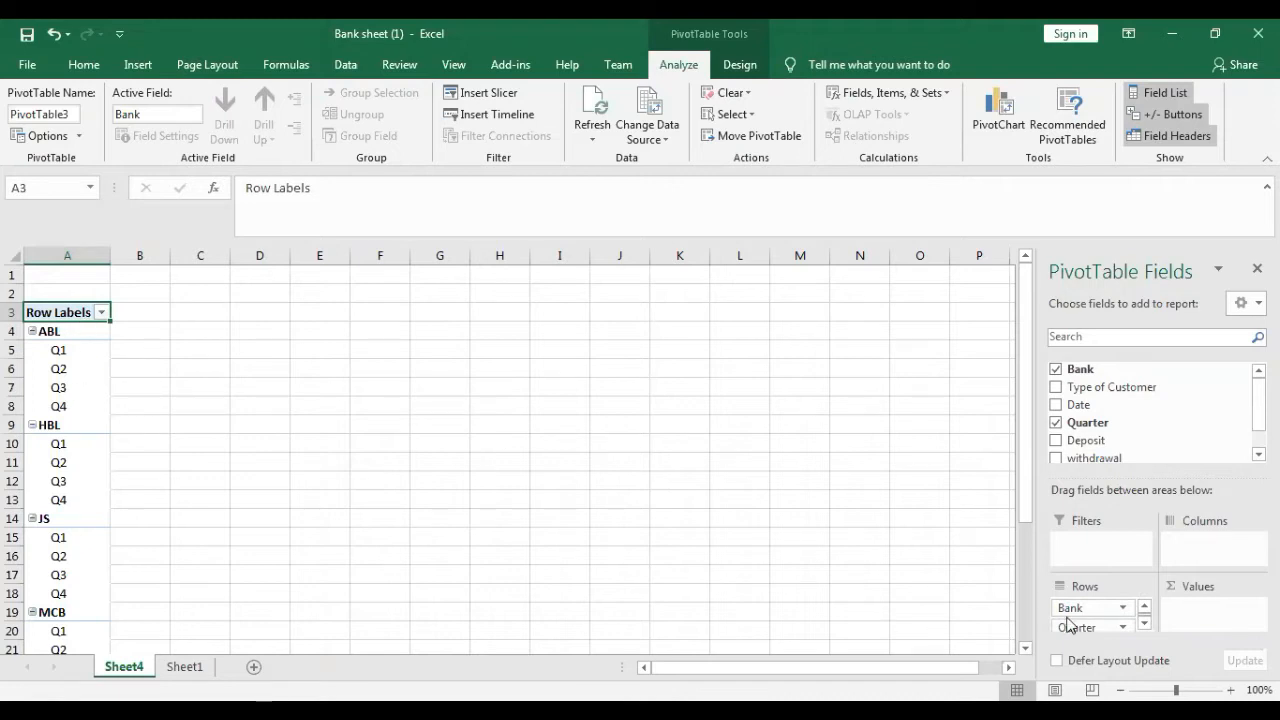
- Try Quarter and Bank in turn as the column field, and return both to the rows with Bank above Quarter
drag(1070, 630, 1185, 552)
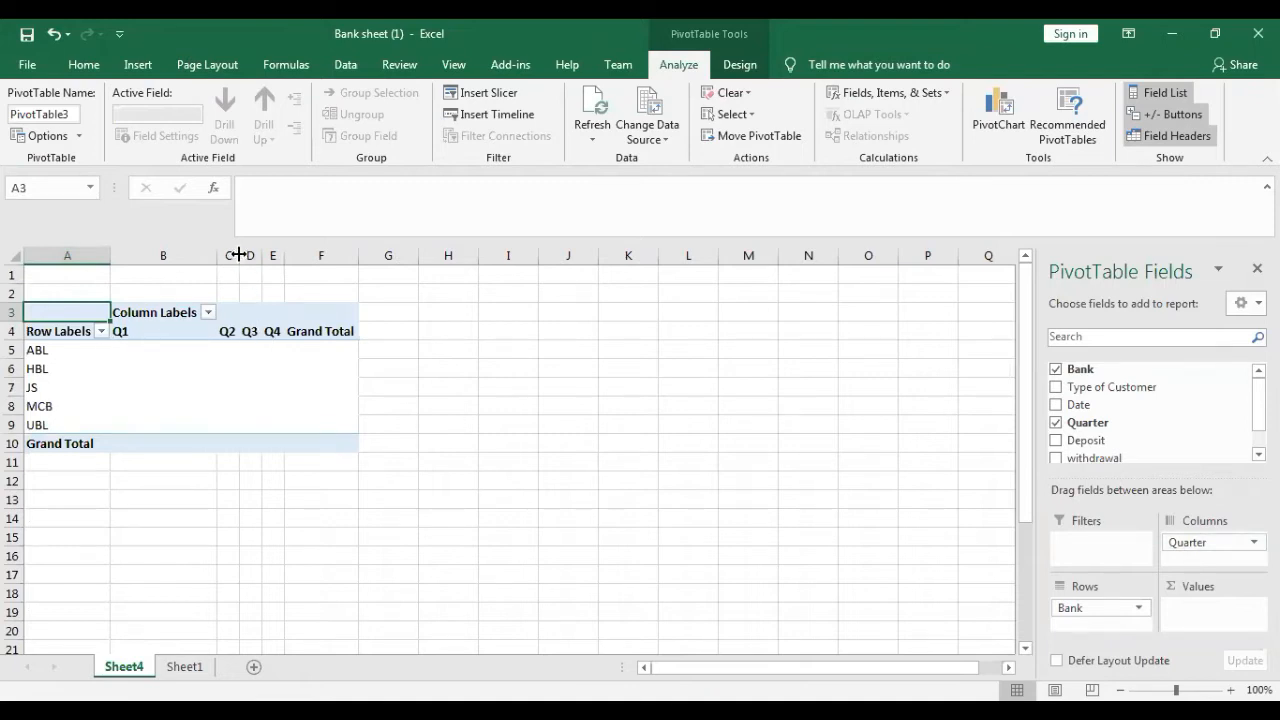
drag(239, 255, 605, 251)
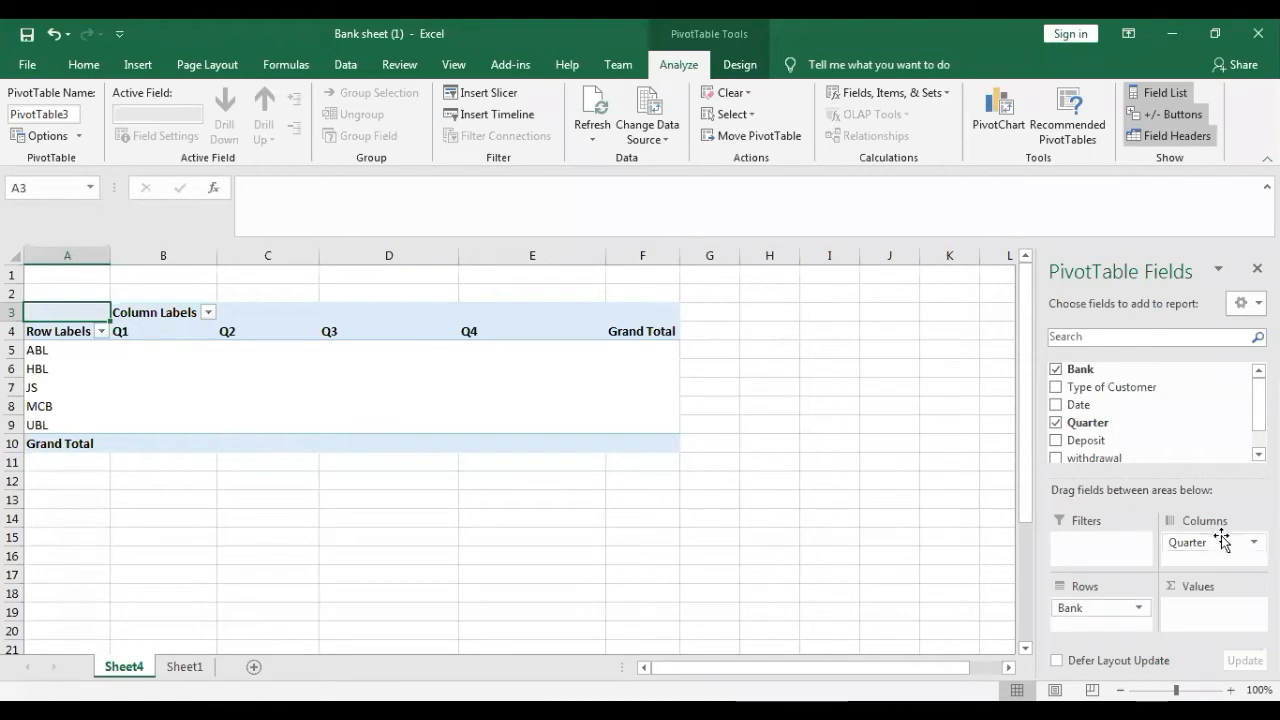
drag(1214, 542, 1083, 606)
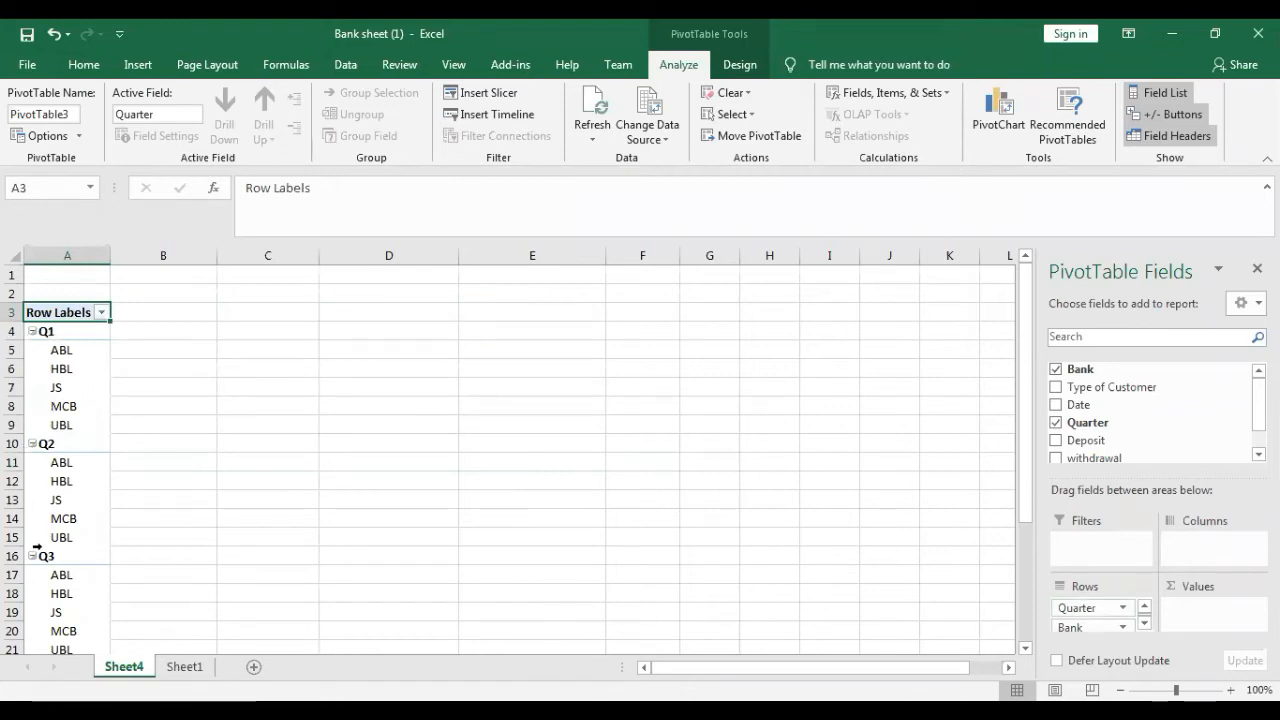
drag(1069, 628, 1200, 548)
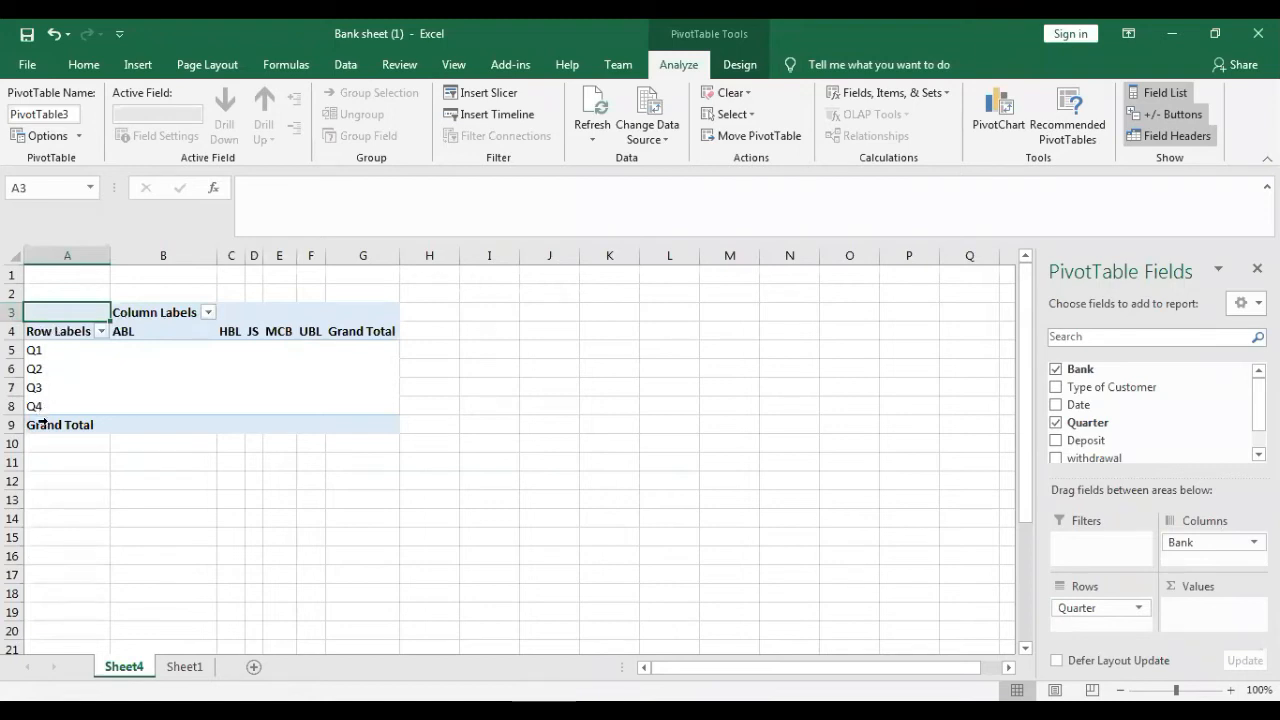
drag(1185, 542, 1099, 608)
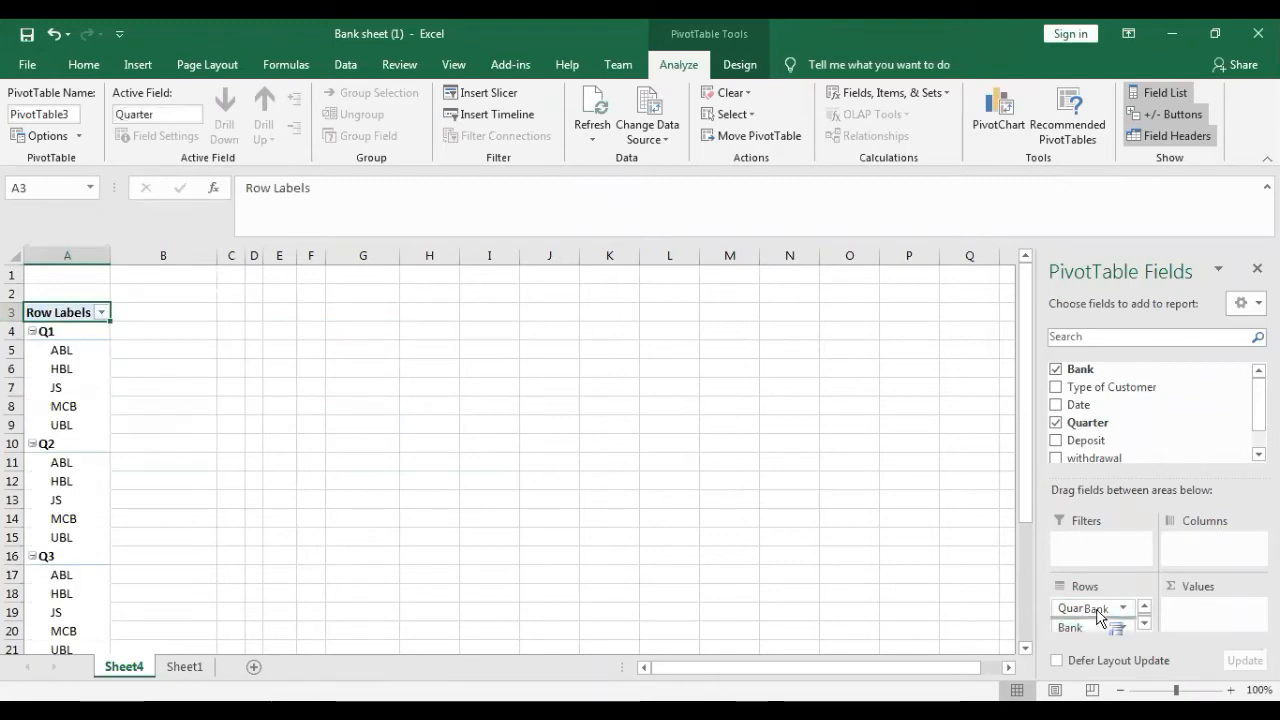
drag(1097, 613, 1098, 640)
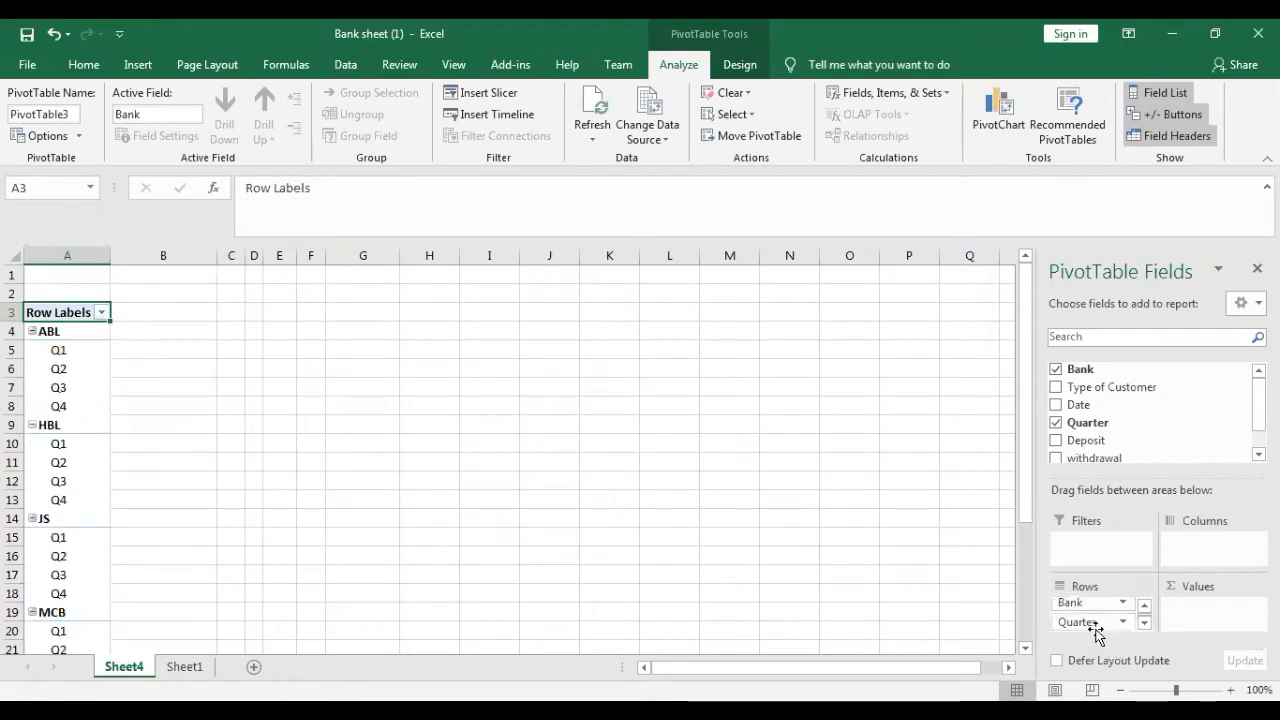
- Add Deposit and withdrawal to the PivotTable as summed values
drag(1258, 399, 1258, 415)
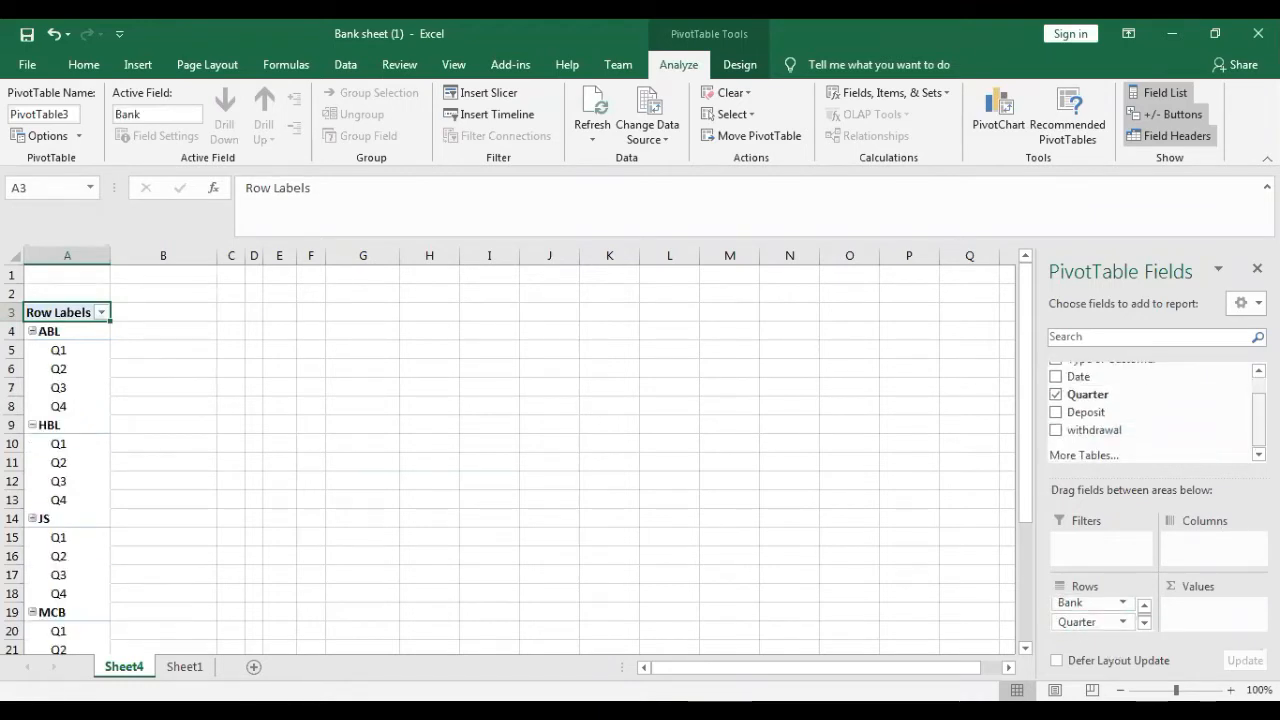
click(1056, 414)
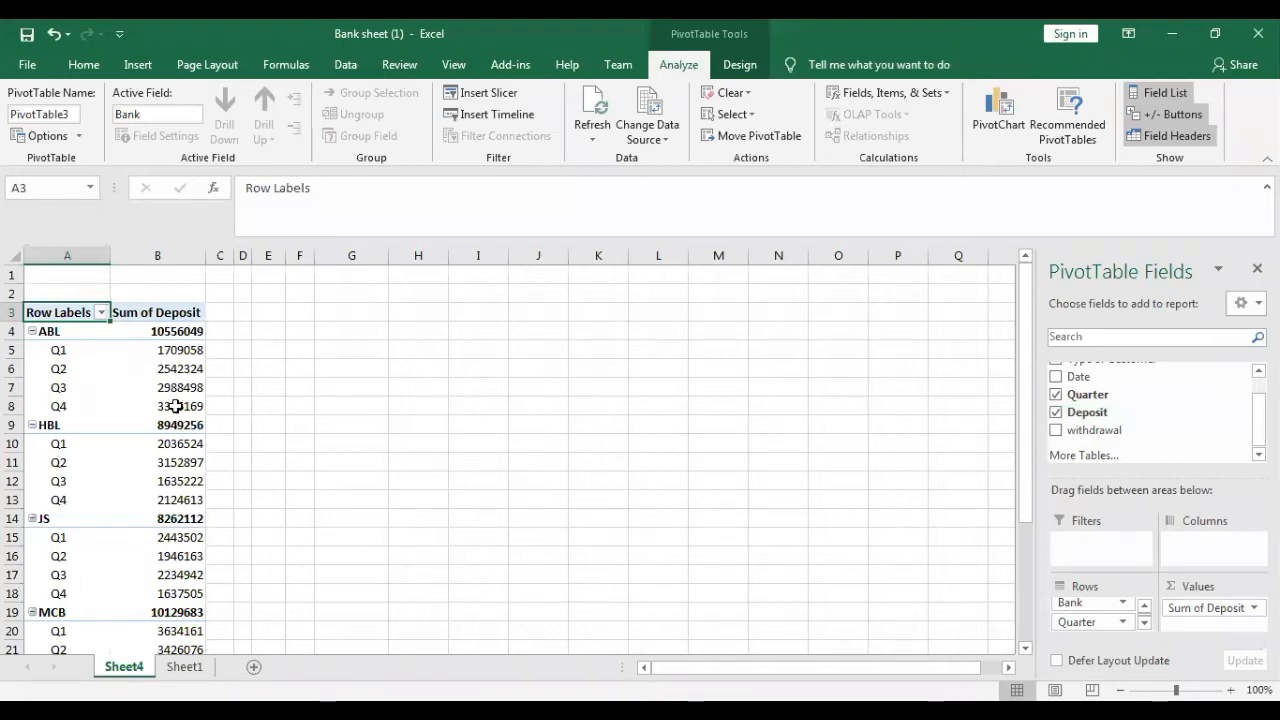
click(1056, 431)
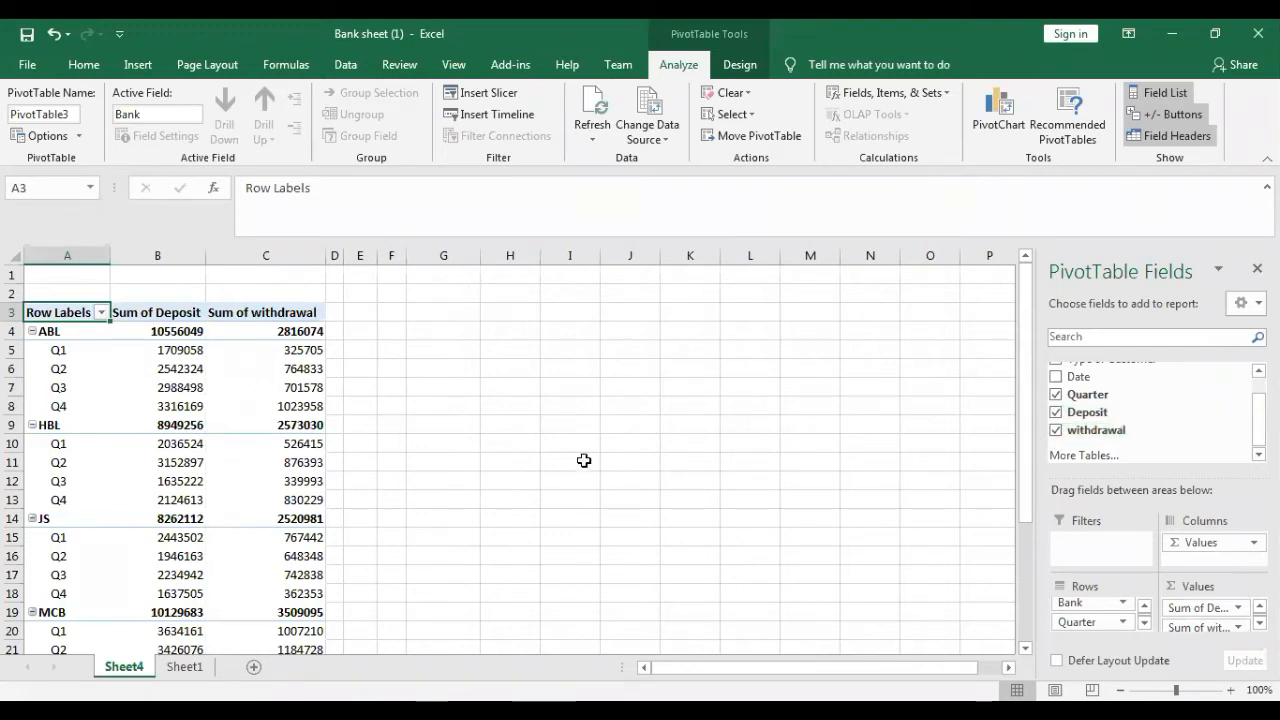
- Add Type of Customer and Date to the PivotTable rows, and move Quarter from the rows to the columns
scroll(1168, 400, up, 2)
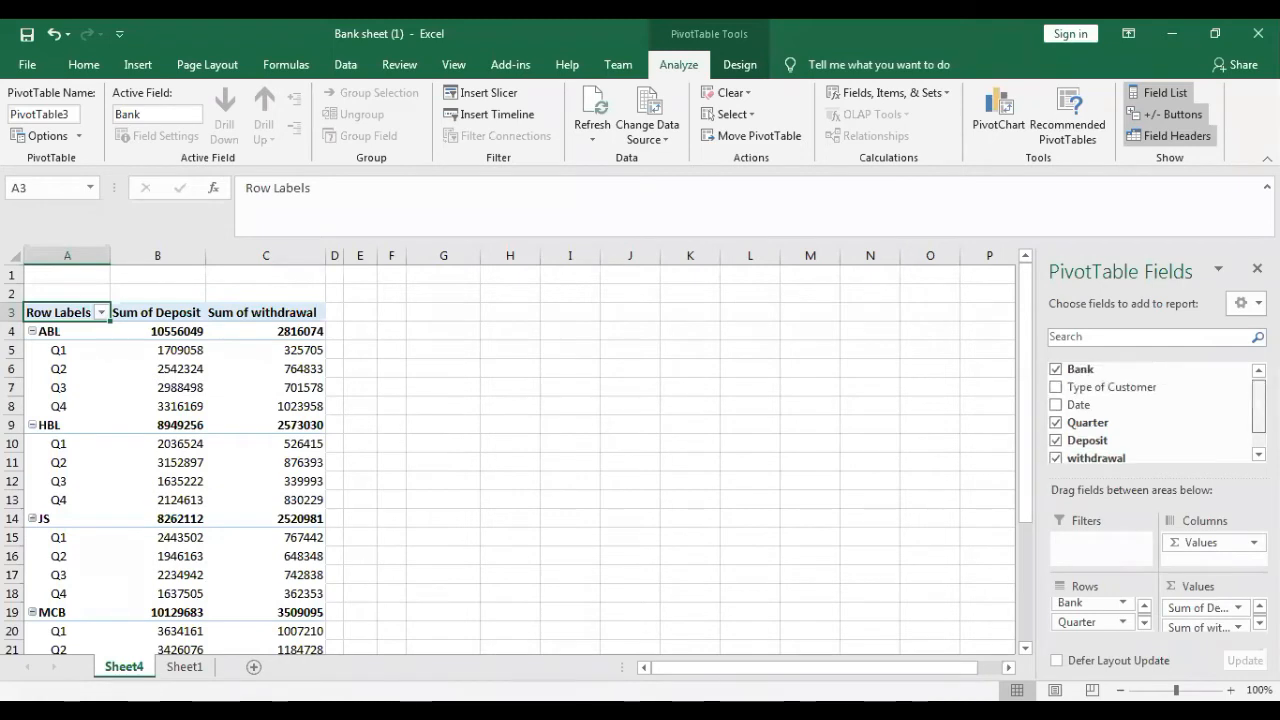
click(1055, 390)
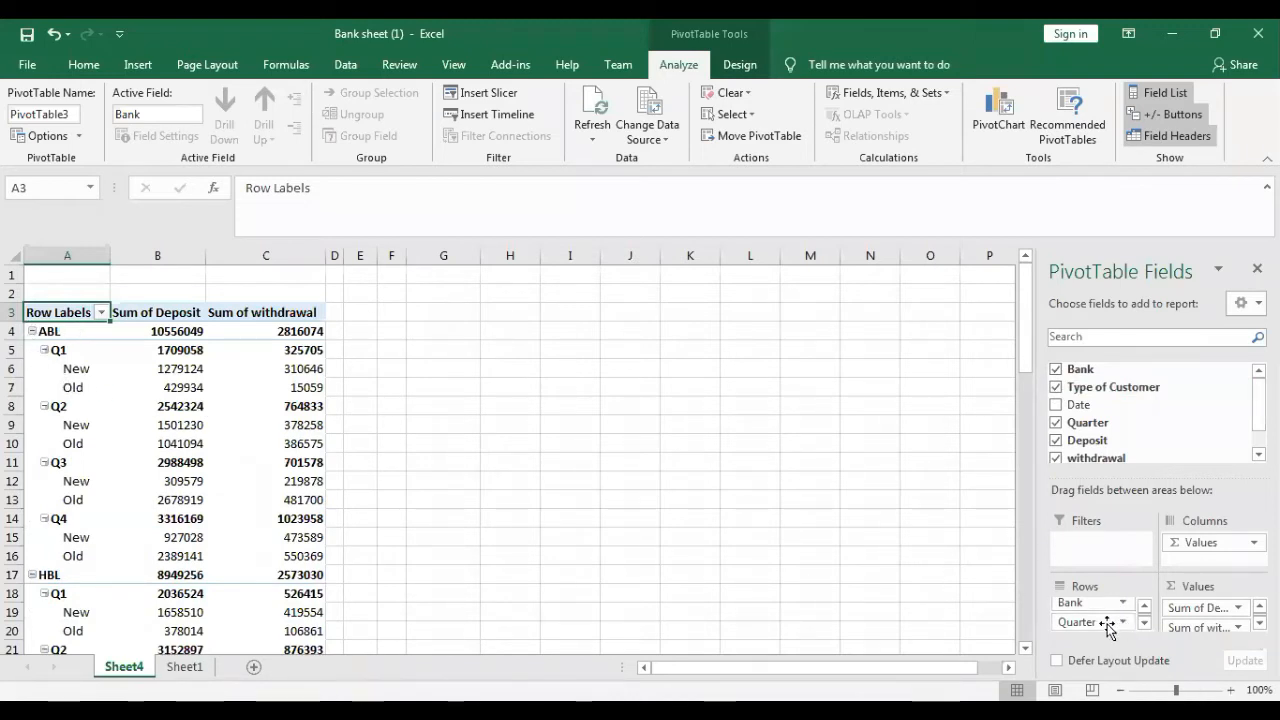
drag(1080, 622, 1190, 555)
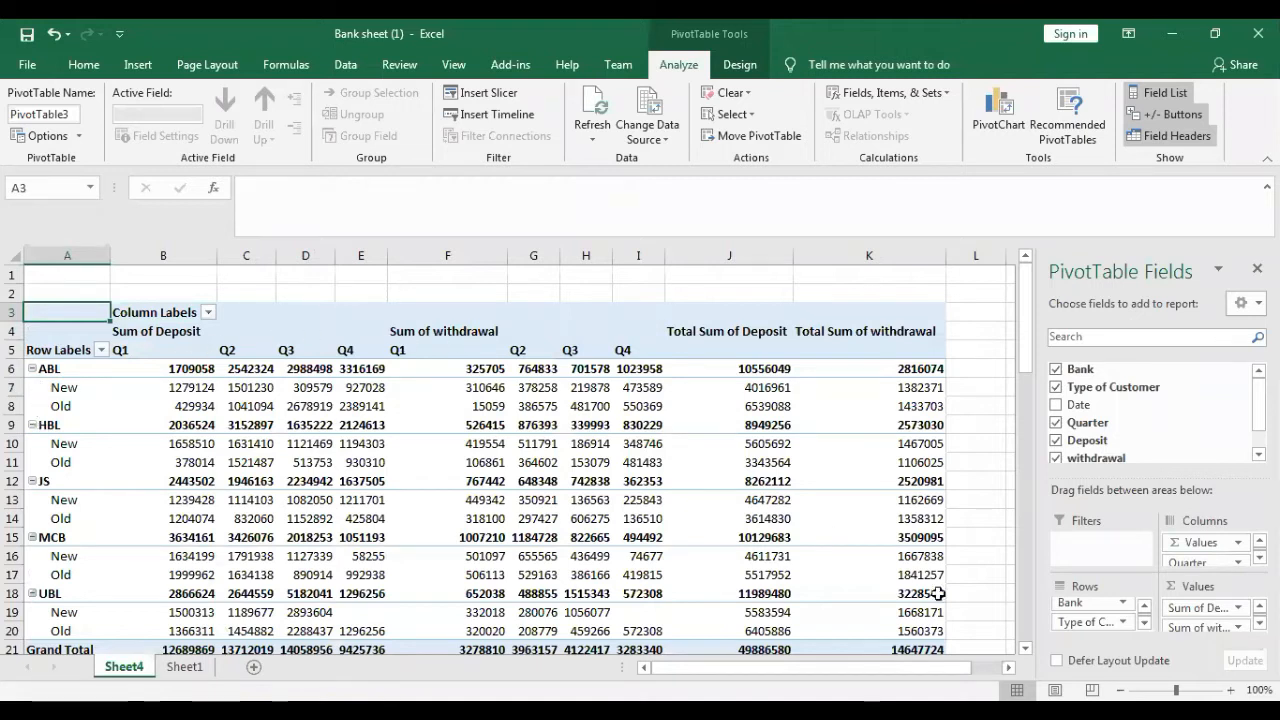
click(1057, 405)
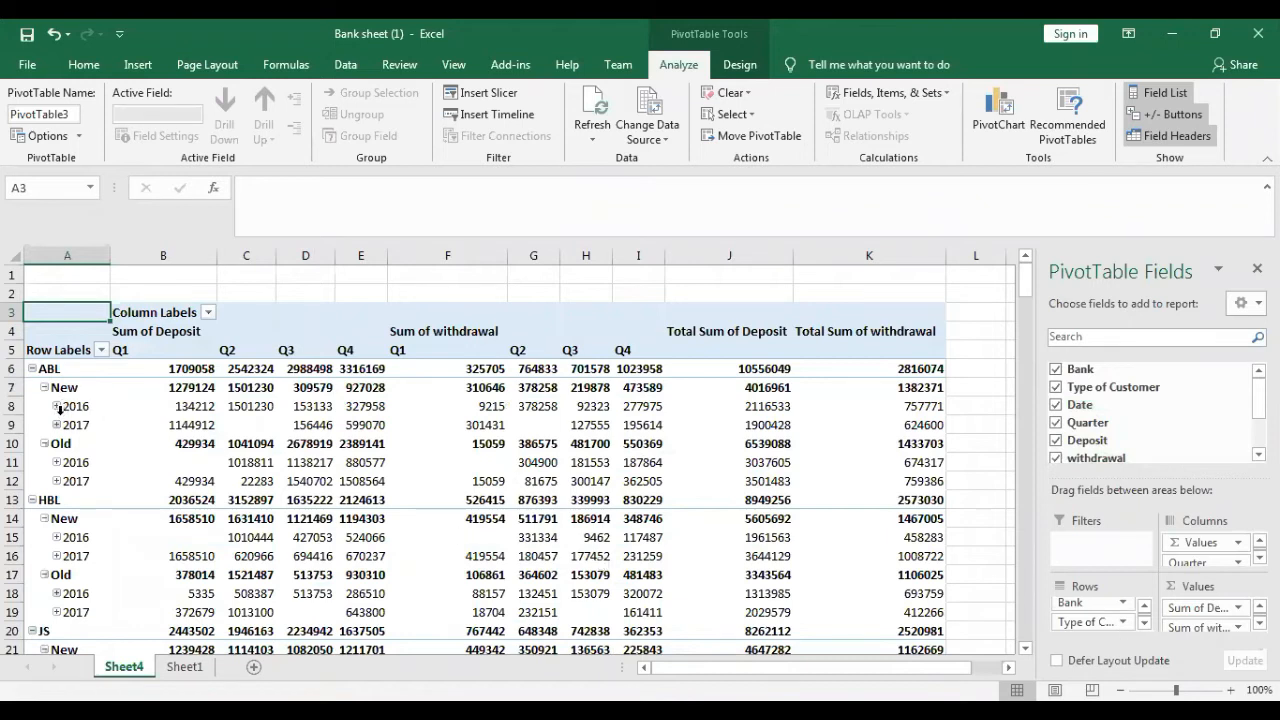
- Remove the Type of Customer, Quarter, Quarters and Years fields from the PivotTable, keeping Bank and Date as rows
click(1056, 388)
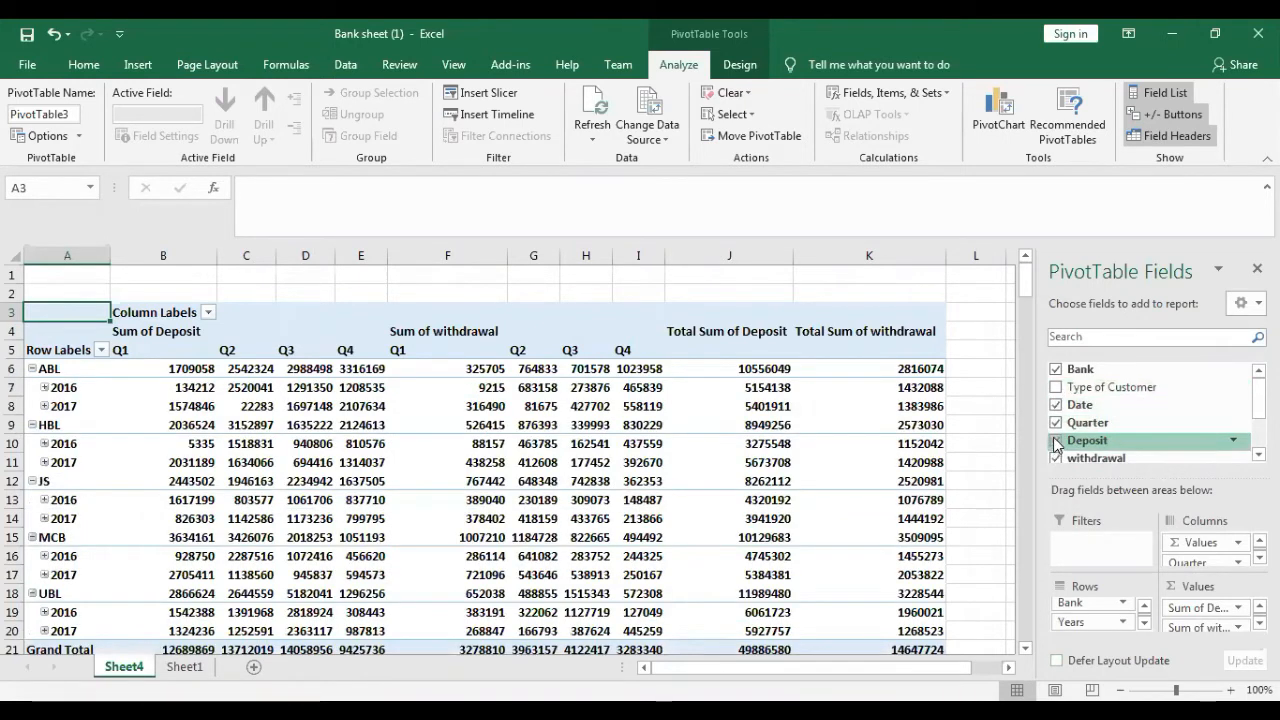
click(1056, 422)
scroll(1063, 446, down, 2)
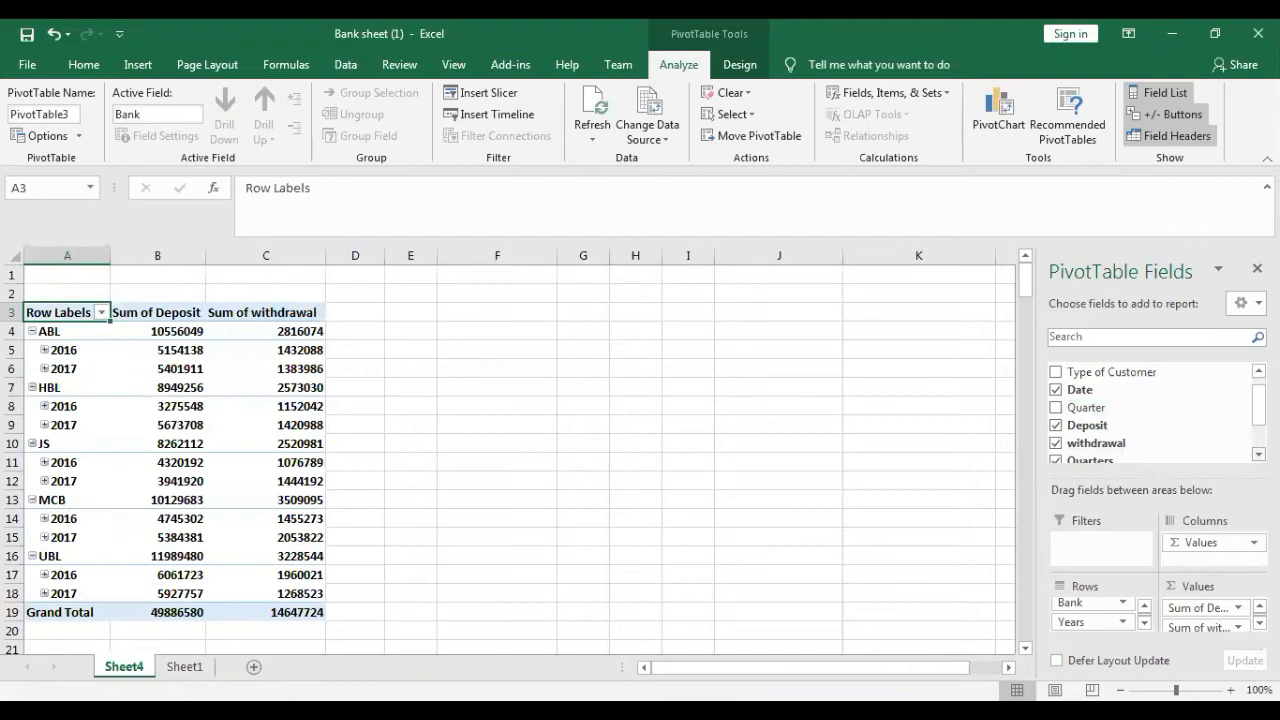
click(1051, 459)
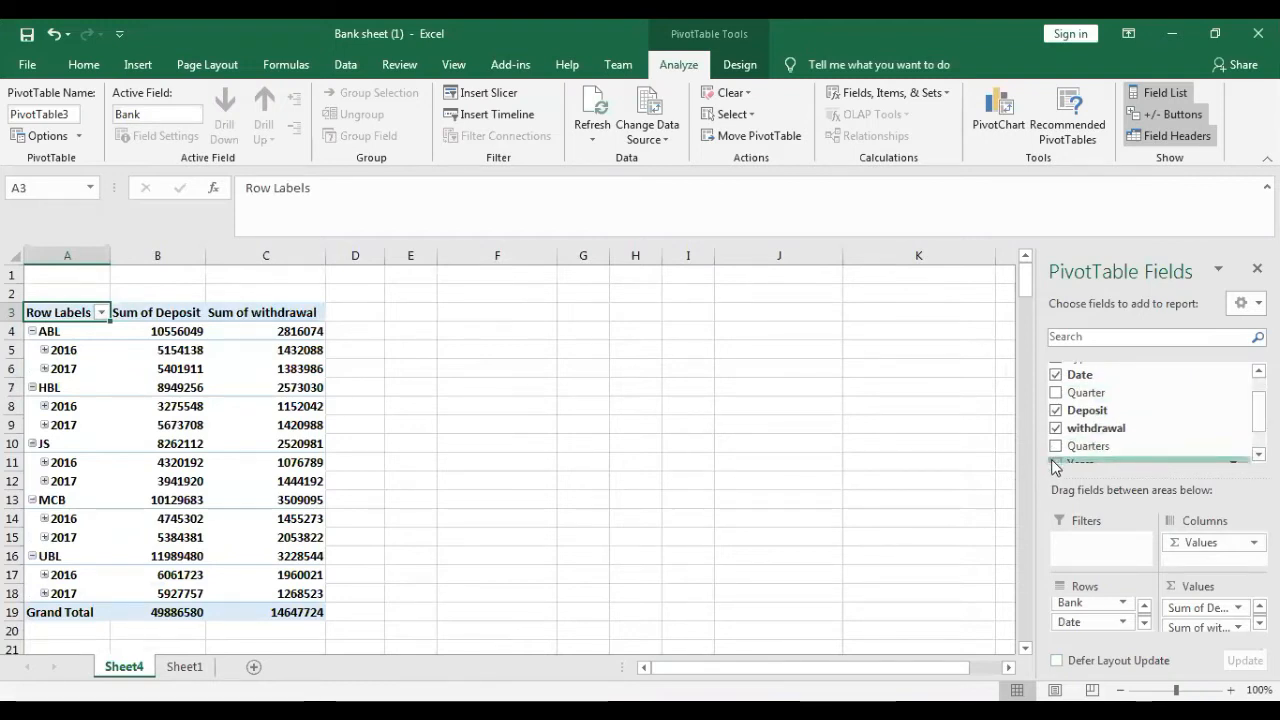
scroll(1150, 410, down, 1)
scroll(1150, 410, up, 3)
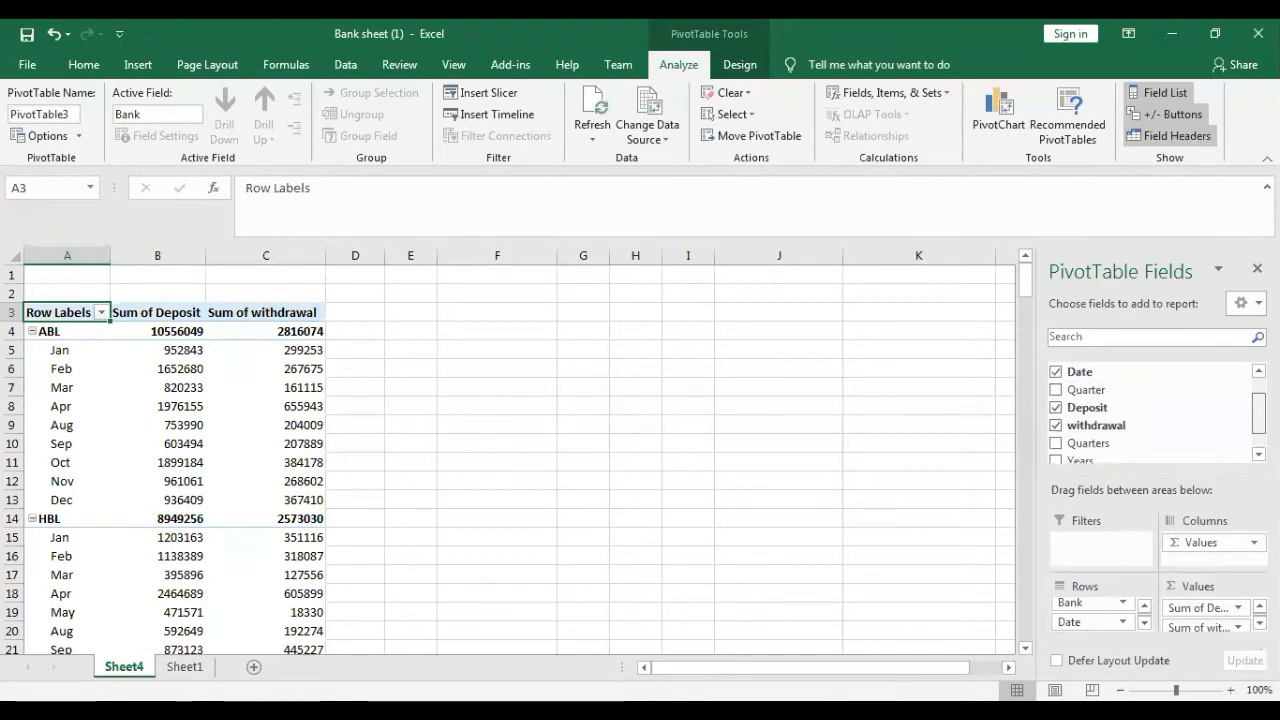
- Ungroup the months in the PivotTable's Date rows into individual dates, and check the source data on Sheet1
click(62, 370)
right_click(68, 372)
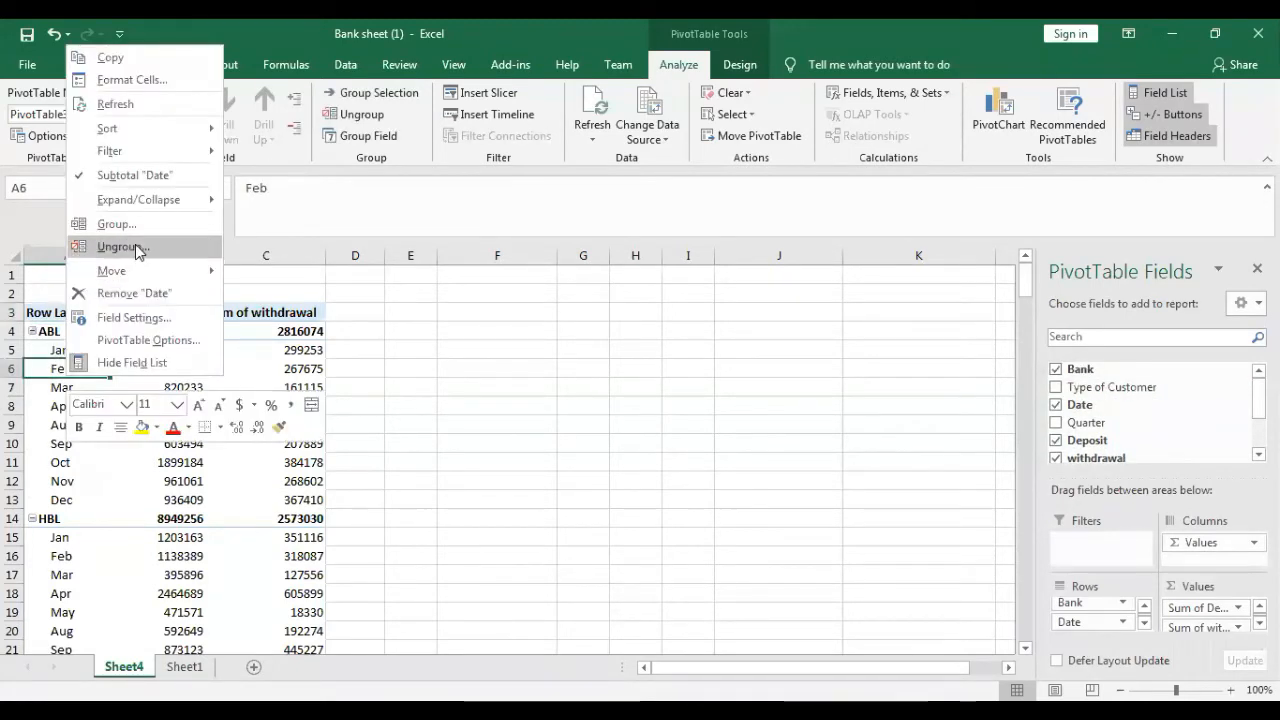
click(137, 250)
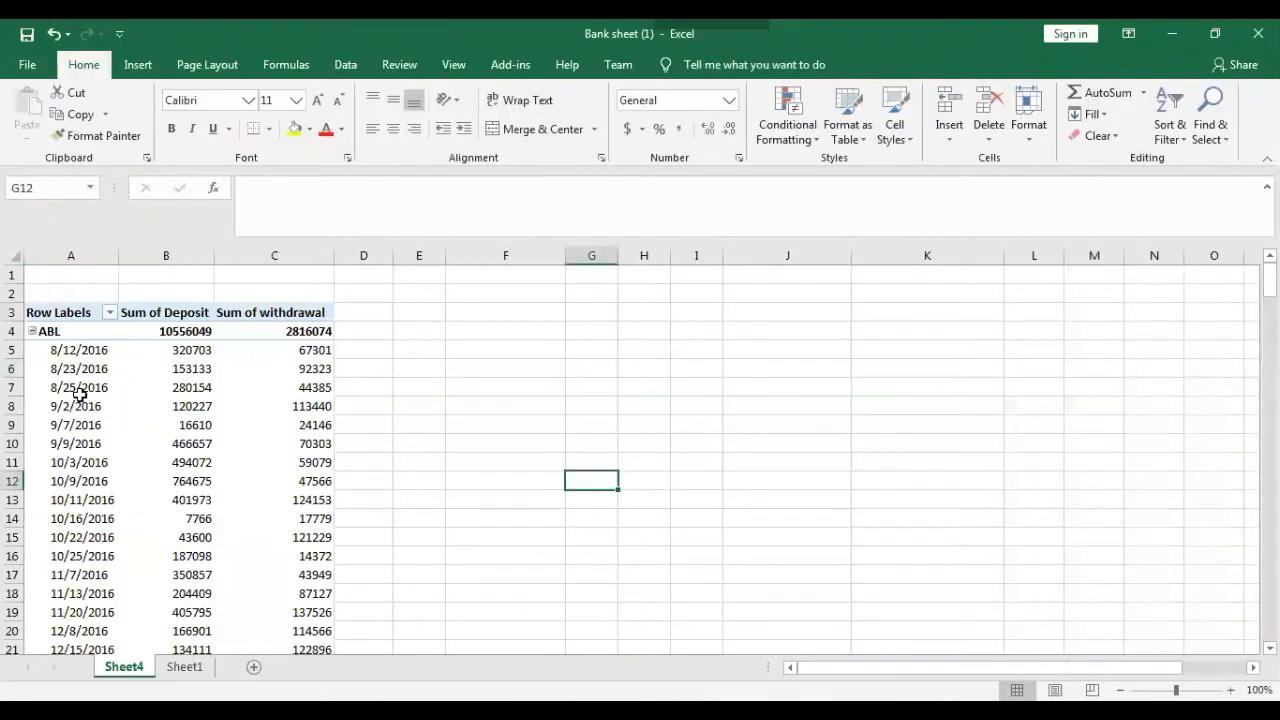
click(78, 390)
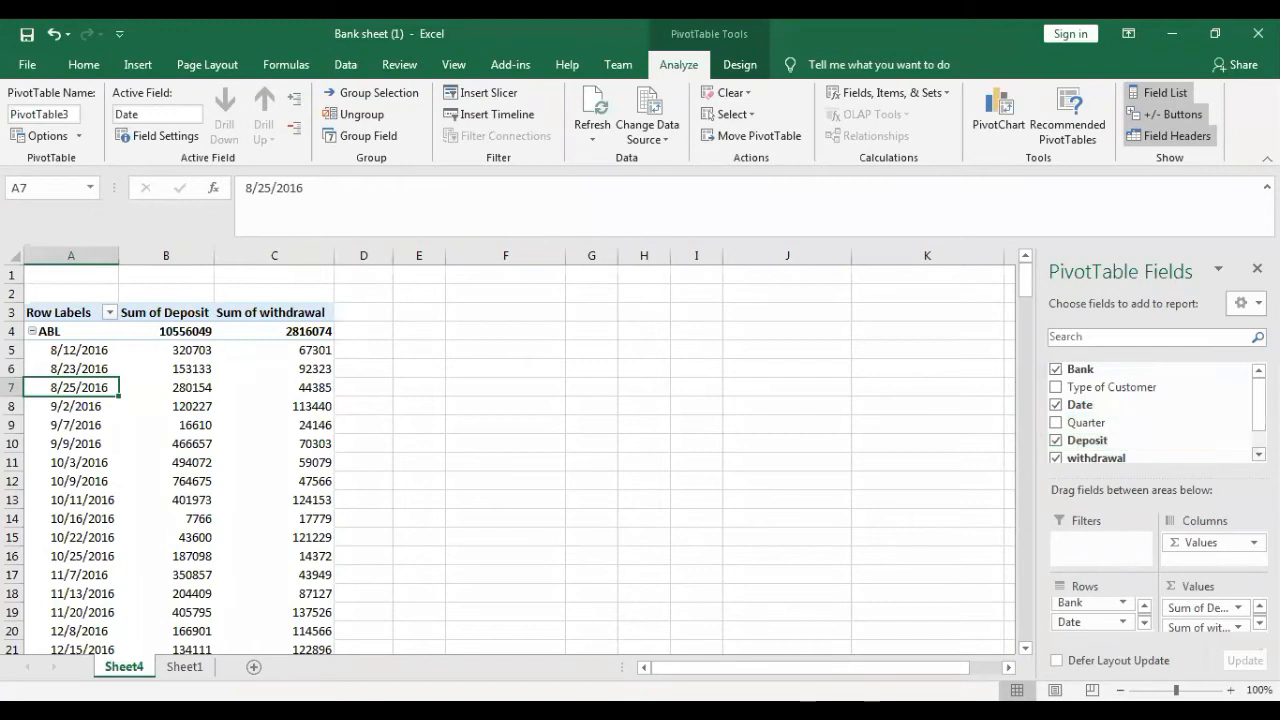
click(1259, 455)
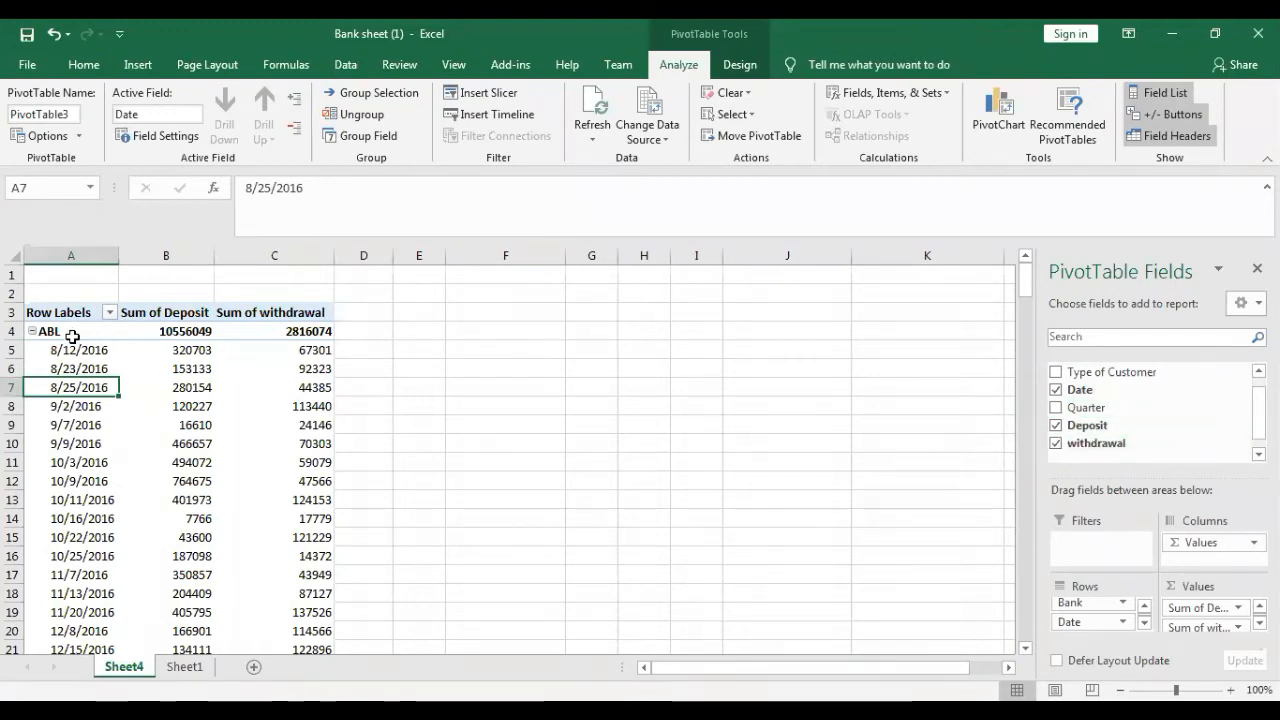
click(185, 666)
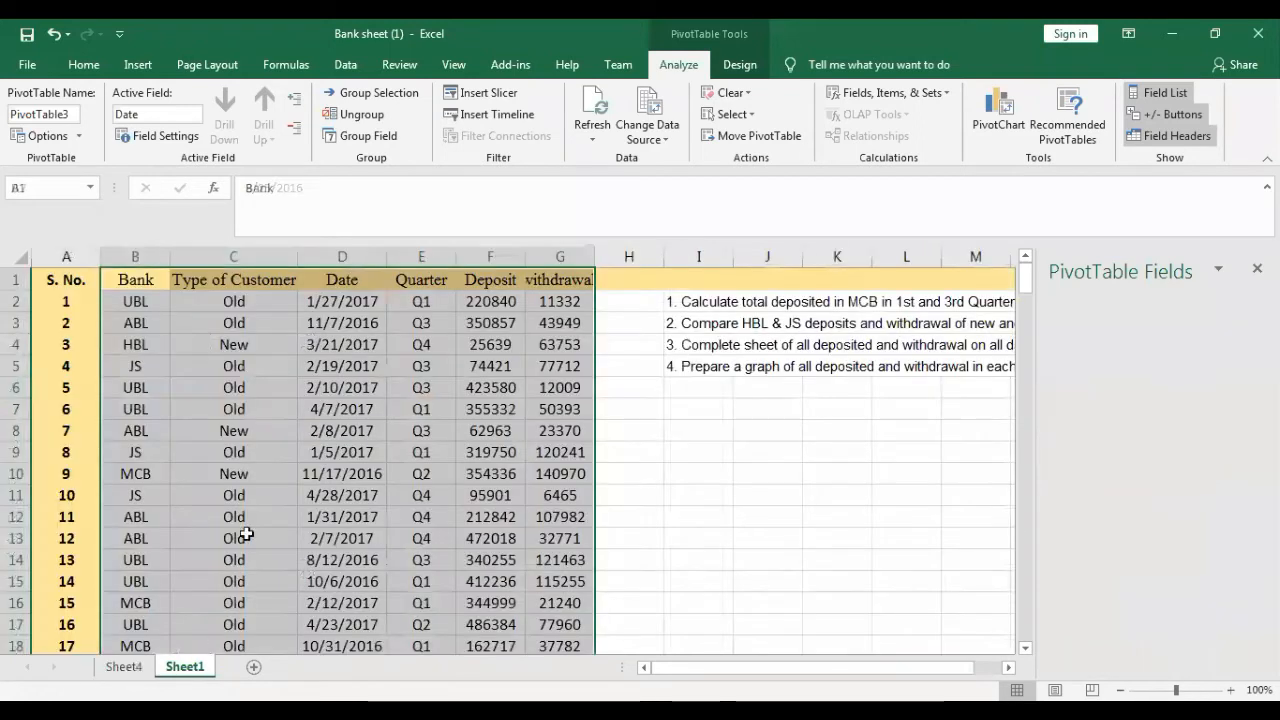
click(124, 666)
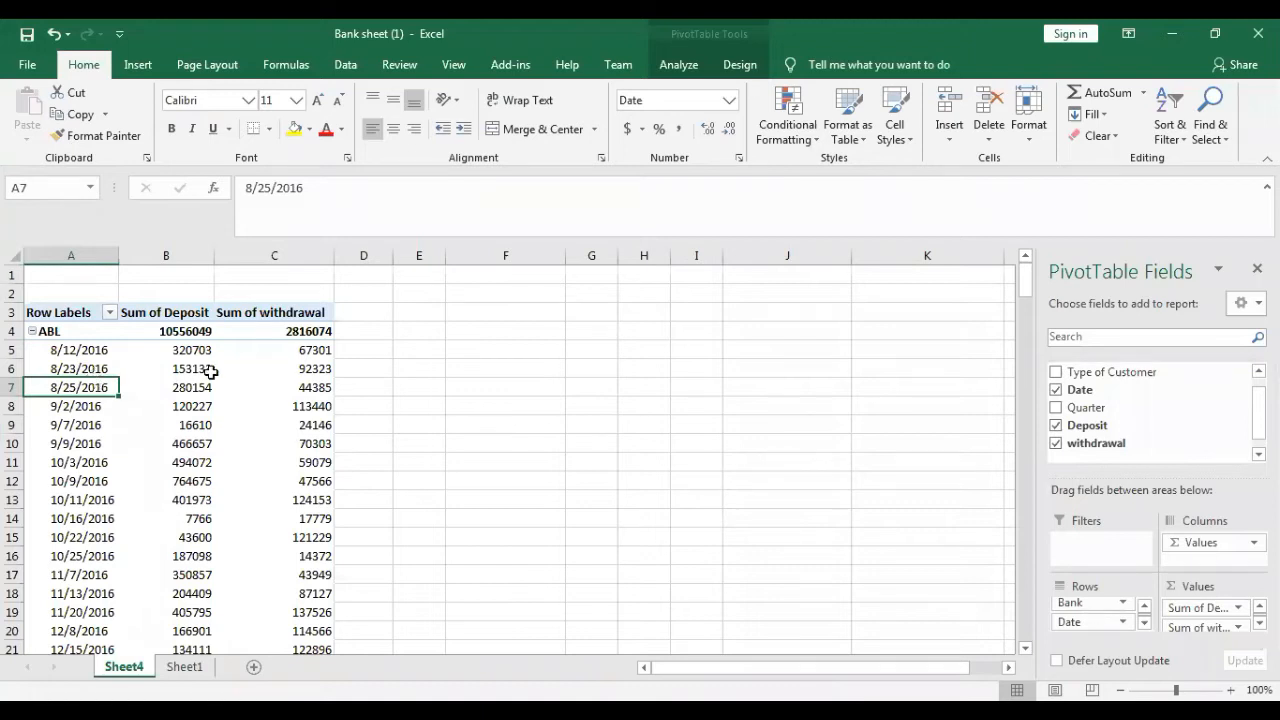
mouse_move(211, 372)
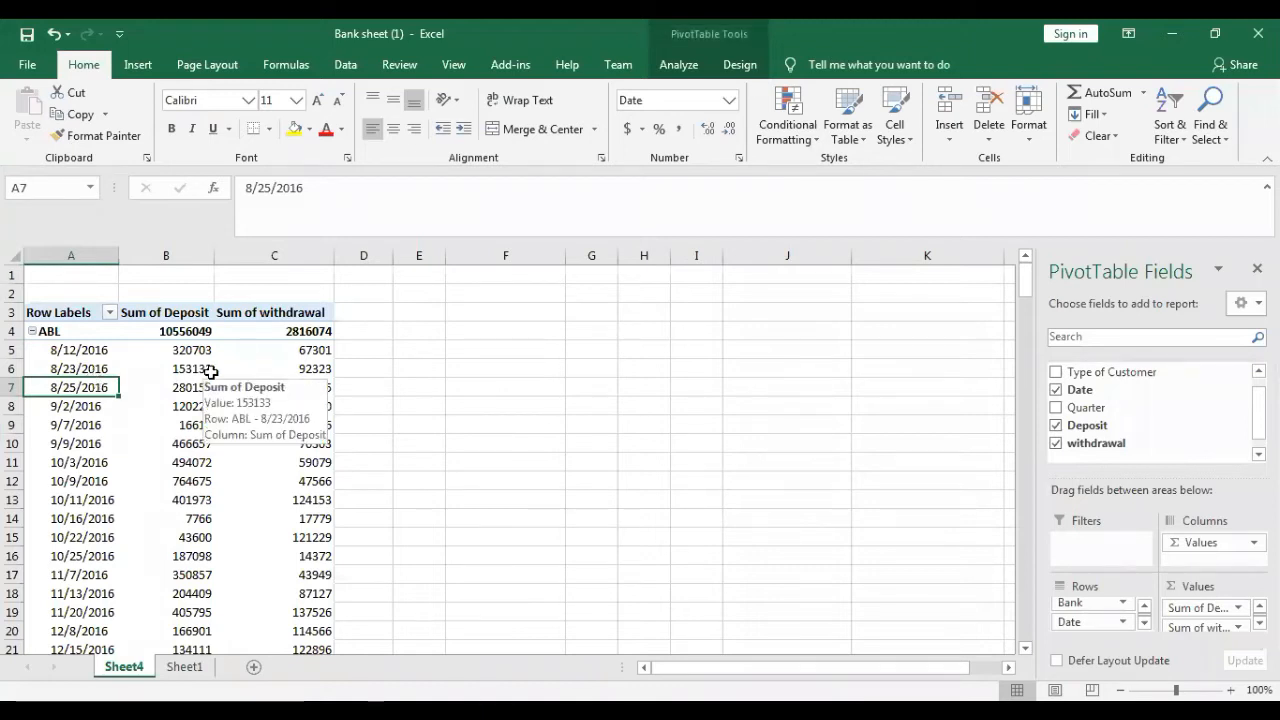
- Group the individual dates in the PivotTable rows by Months, keeping the automatic start and end dates
click(75, 365)
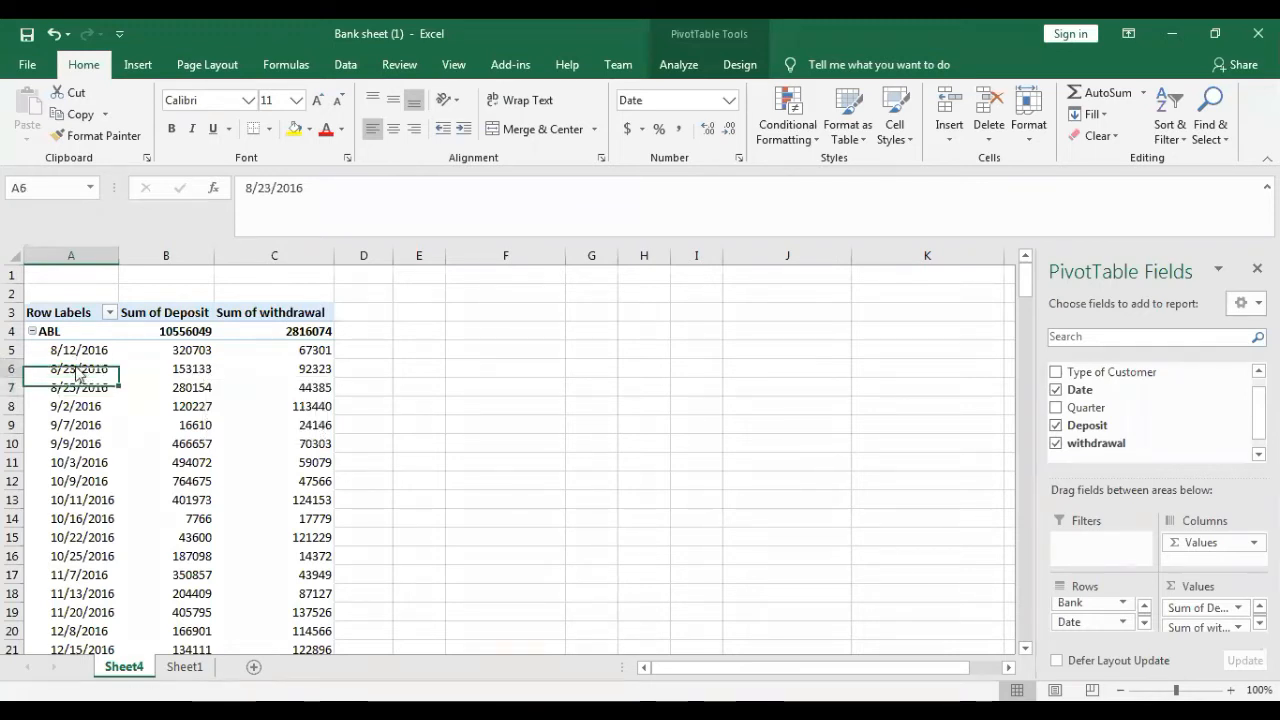
right_click(78, 372)
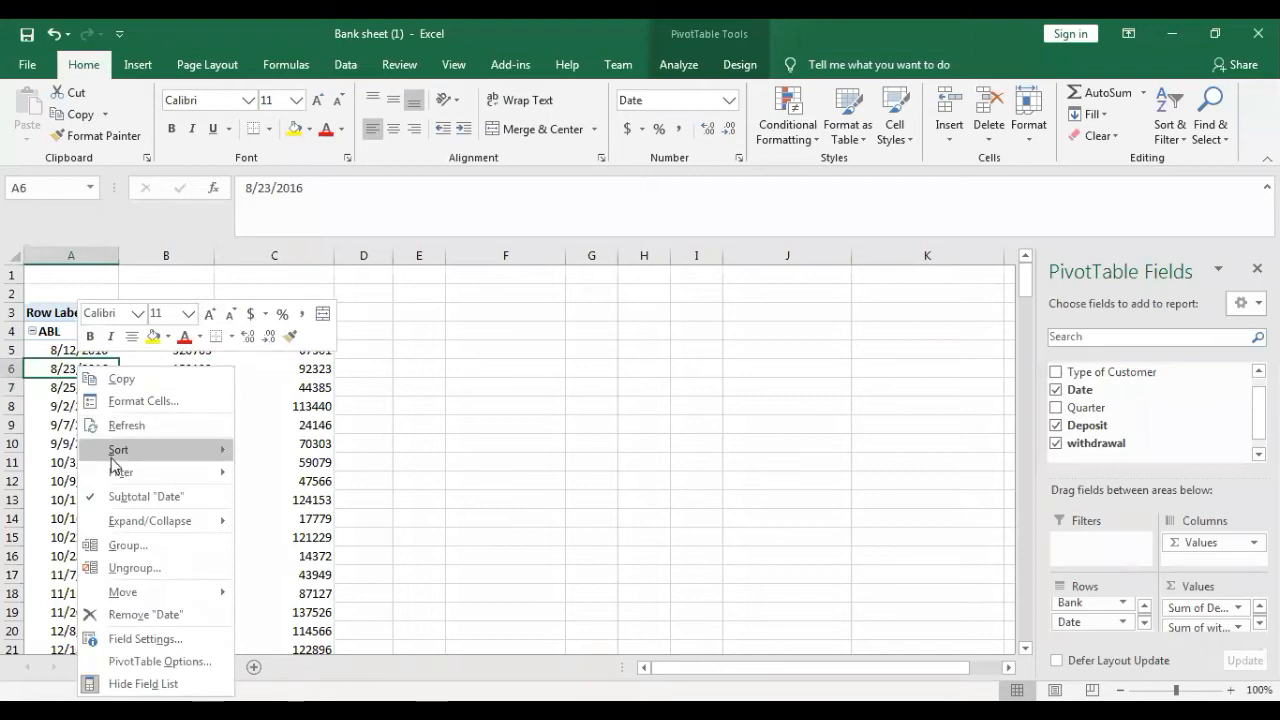
click(130, 548)
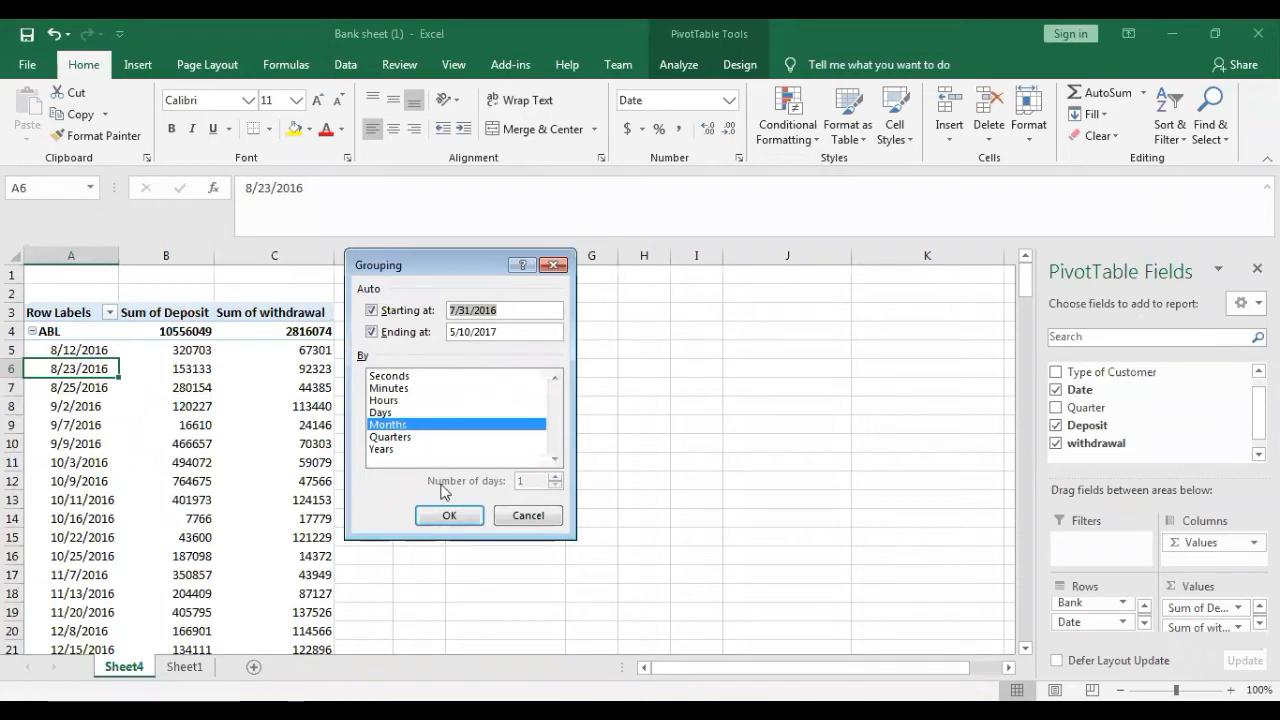
click(448, 516)
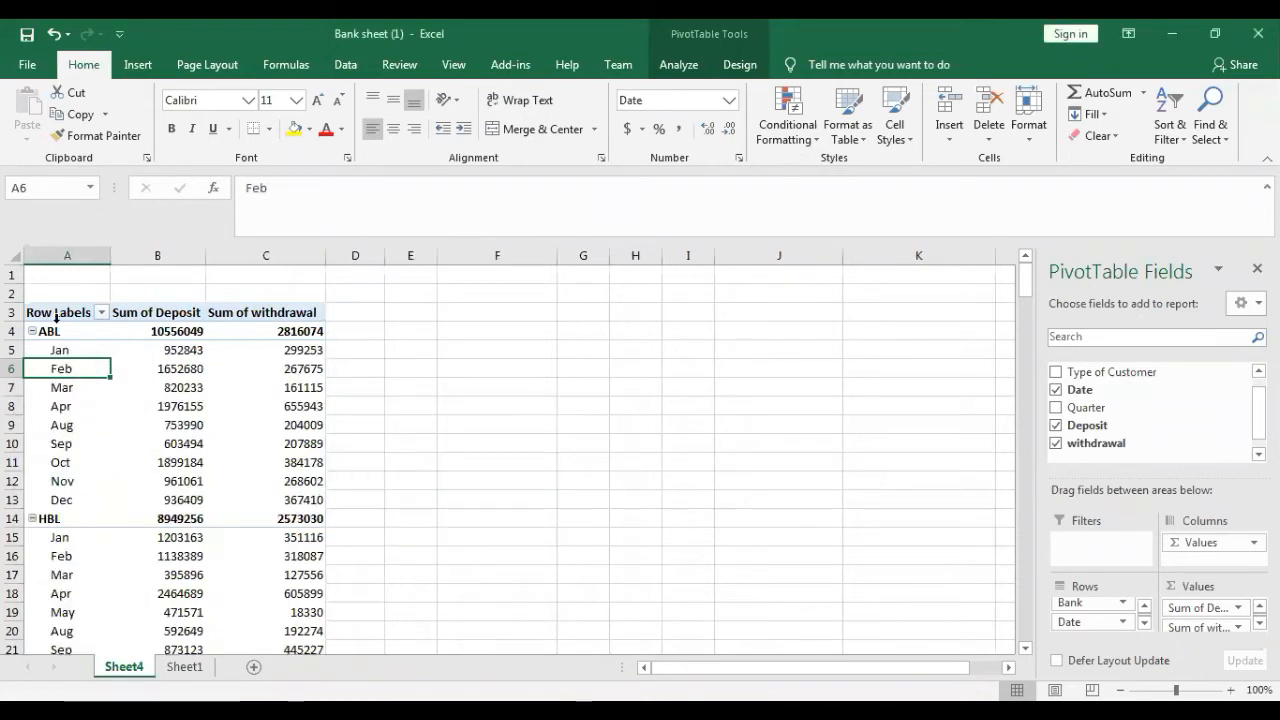
- Change the grouping of the Date rows from Months to Quarters only
right_click(66, 370)
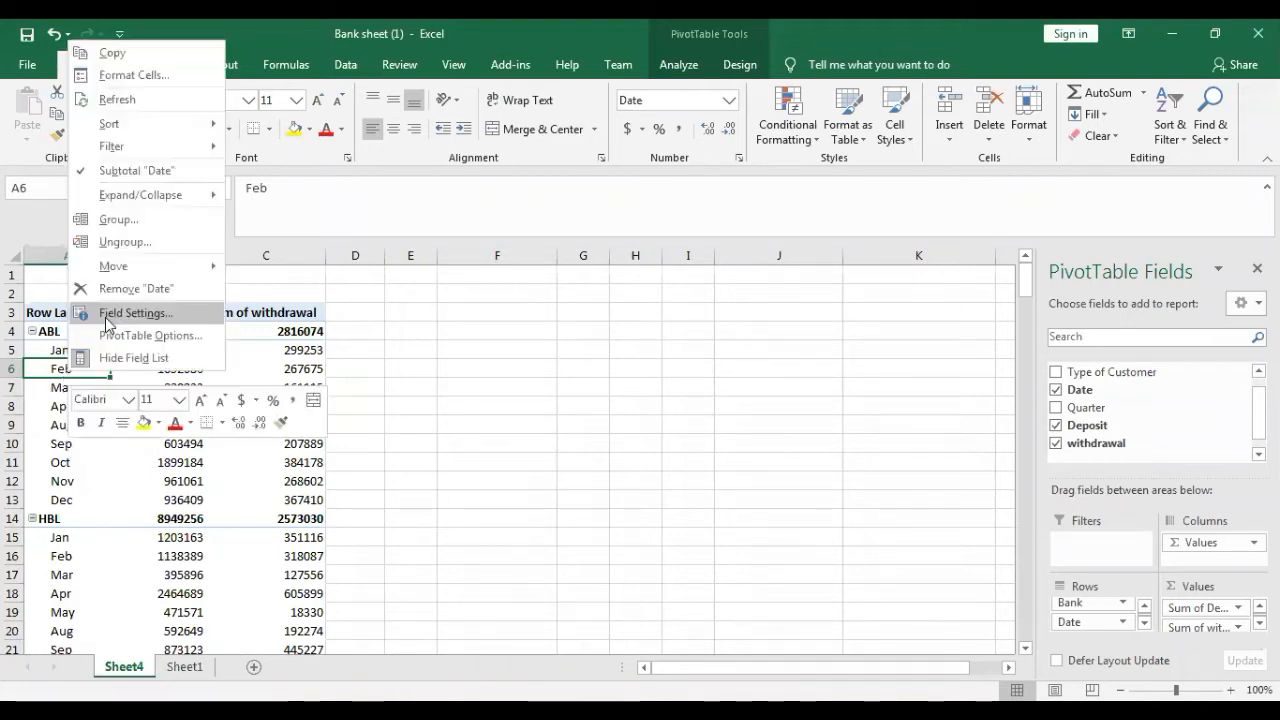
click(134, 221)
click(96, 252)
click(90, 240)
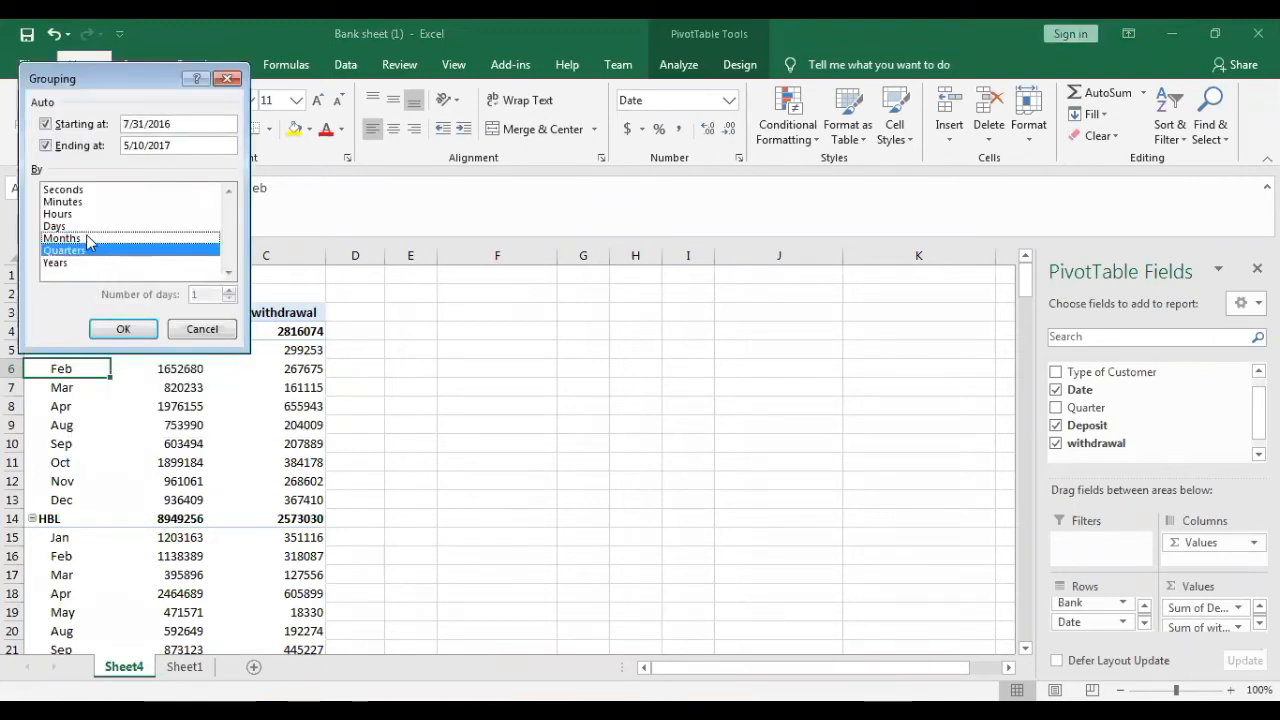
click(116, 332)
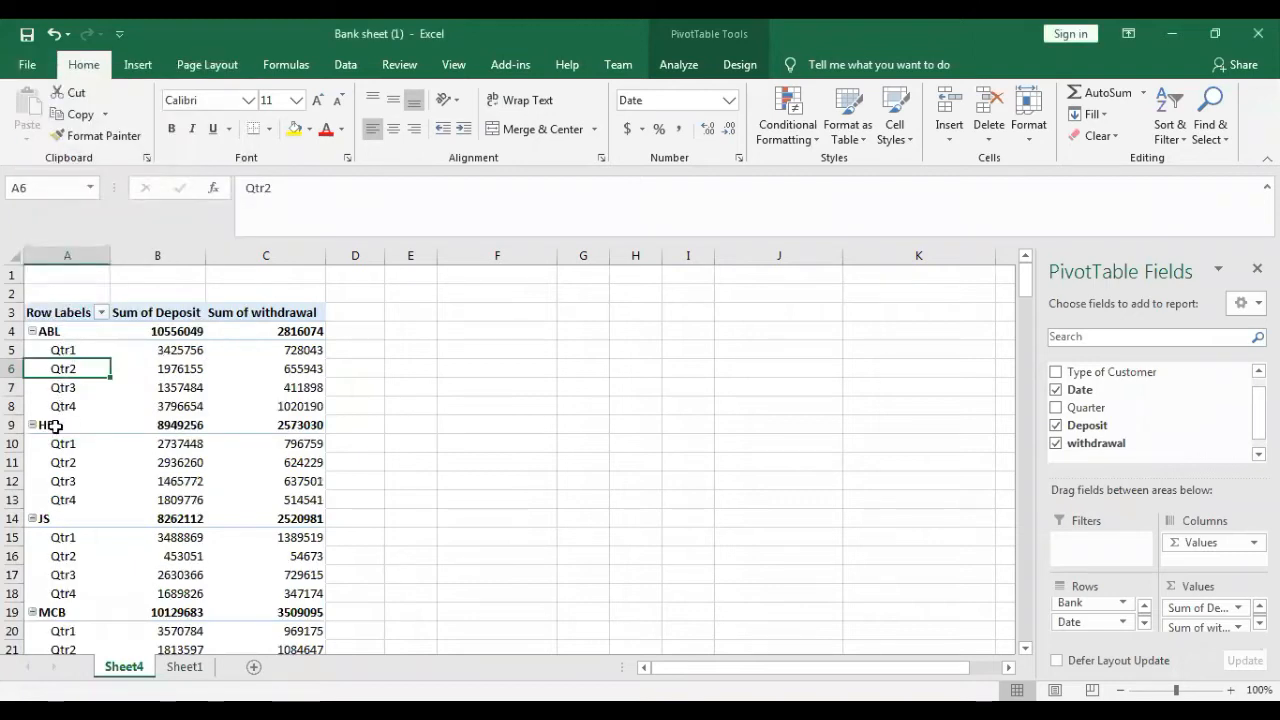
- Change the grouping of the Date rows from Quarters to Years only
right_click(70, 372)
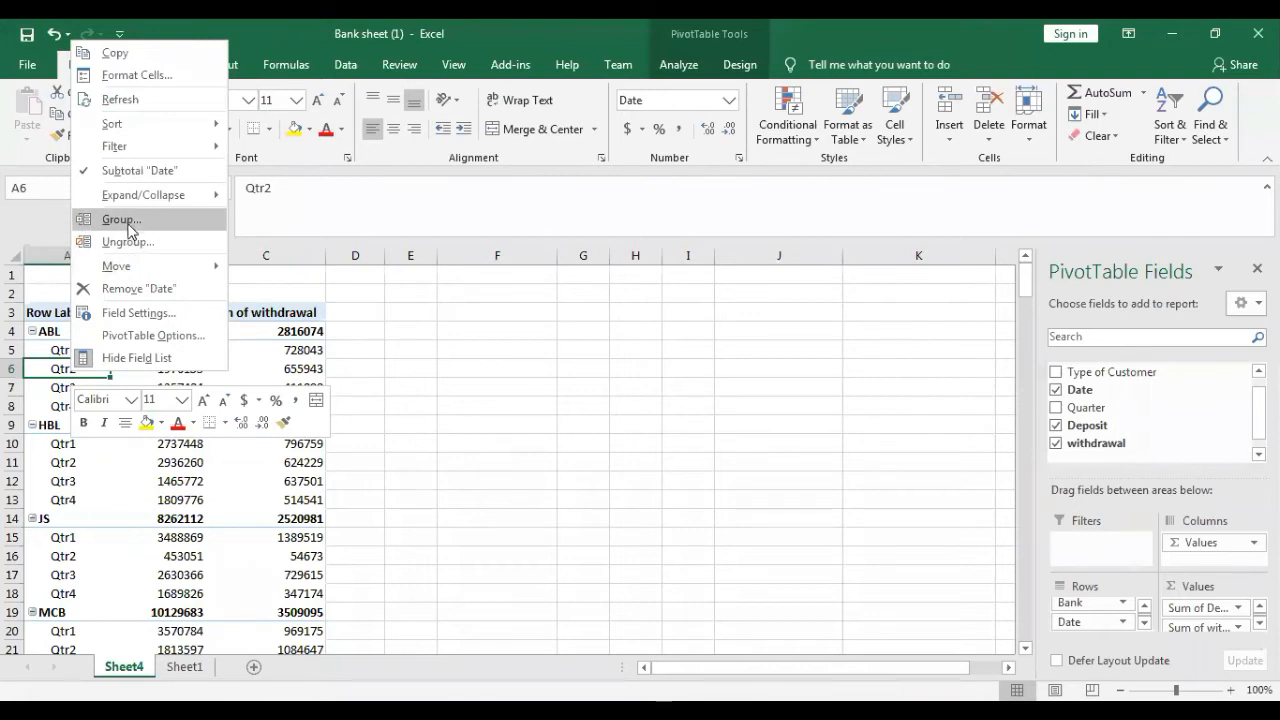
click(128, 219)
click(62, 268)
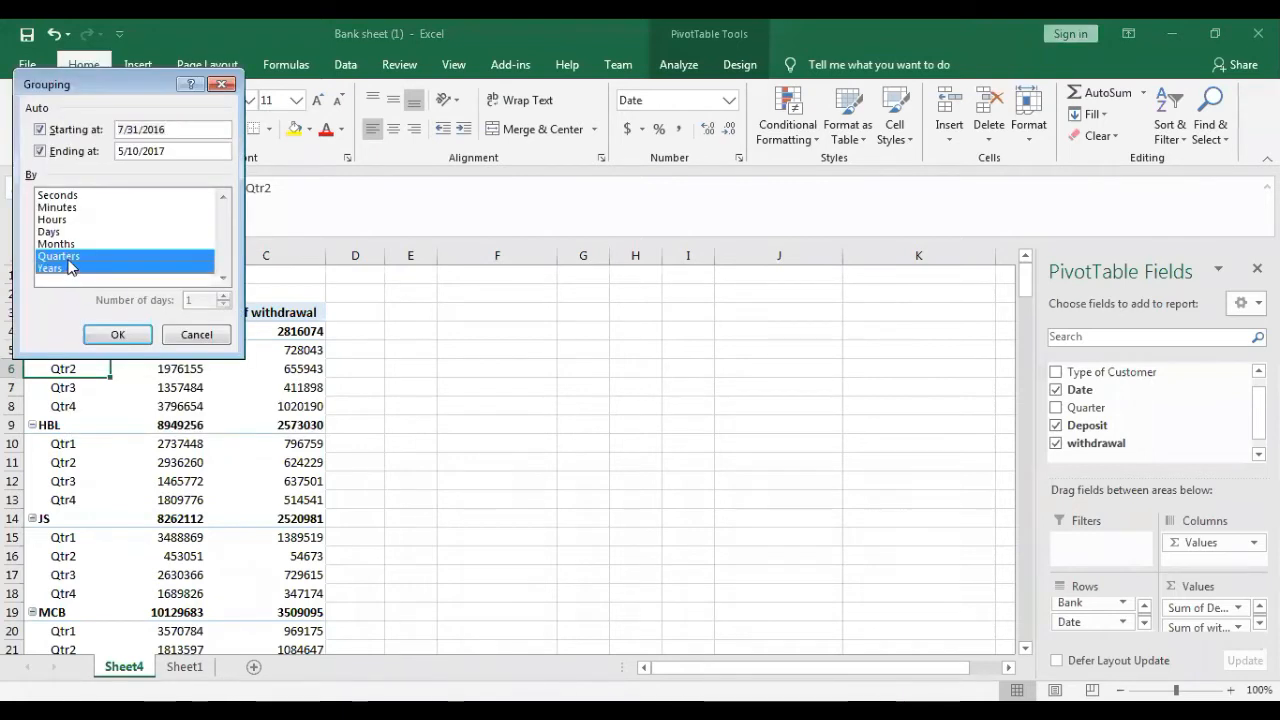
click(72, 258)
click(116, 335)
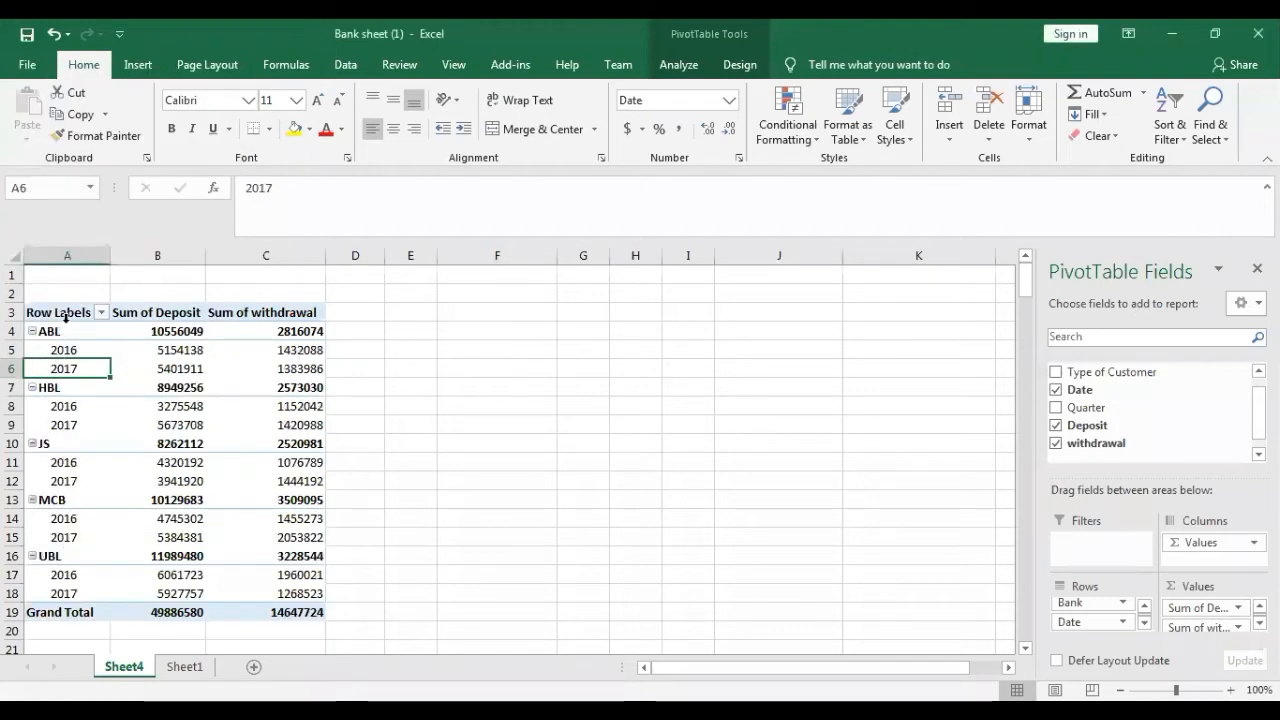
- Group the Date rows by both Quarters and Years, so the quarters are nested under each year
click(60, 352)
right_click(60, 352)
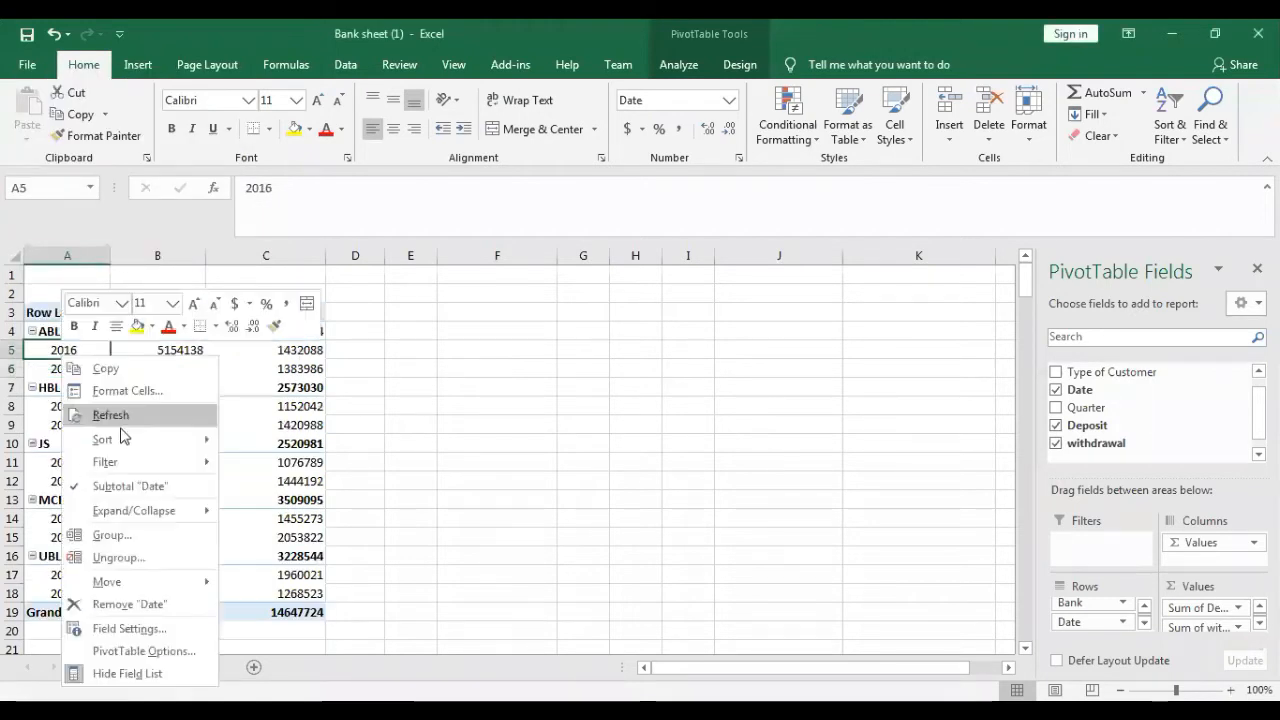
click(110, 535)
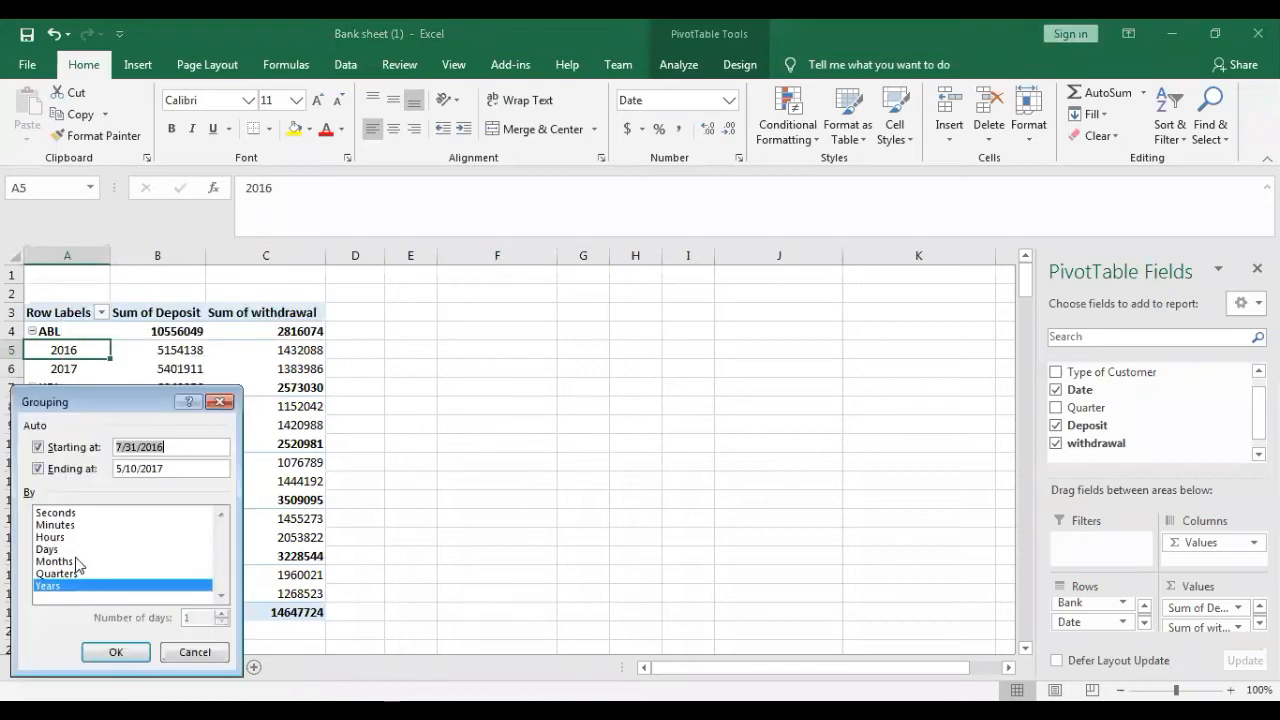
click(73, 575)
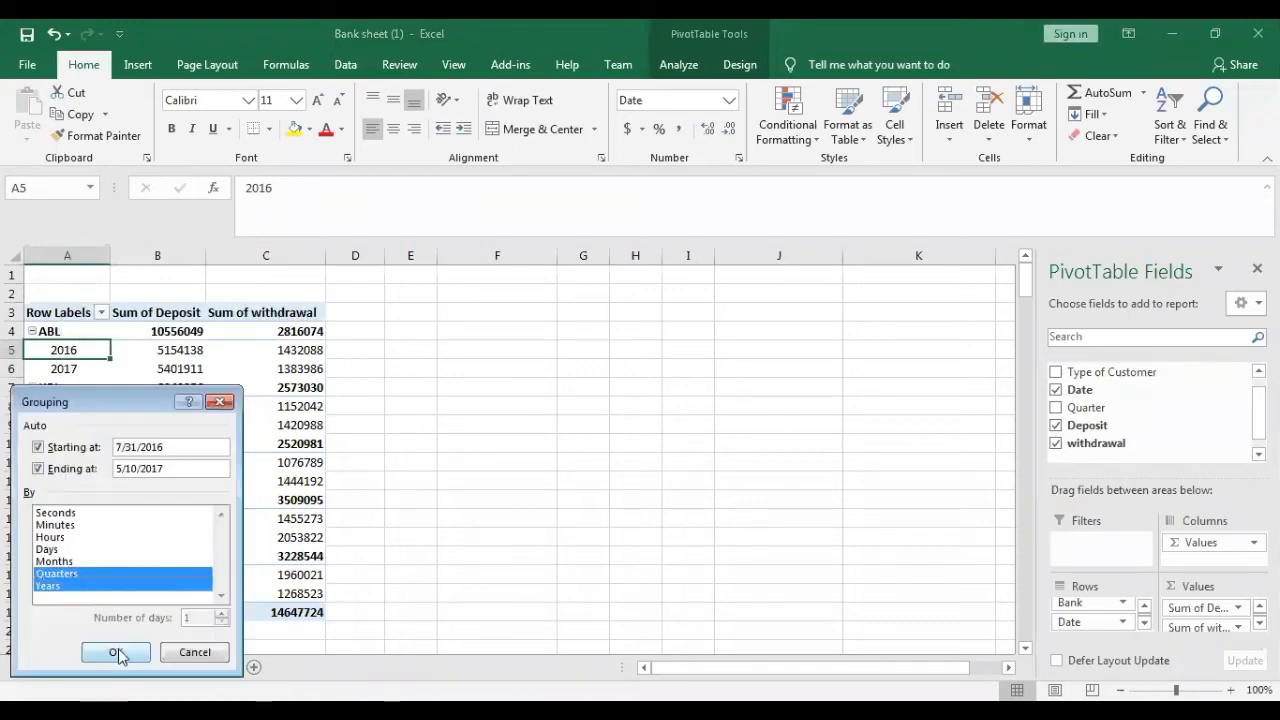
click(84, 588)
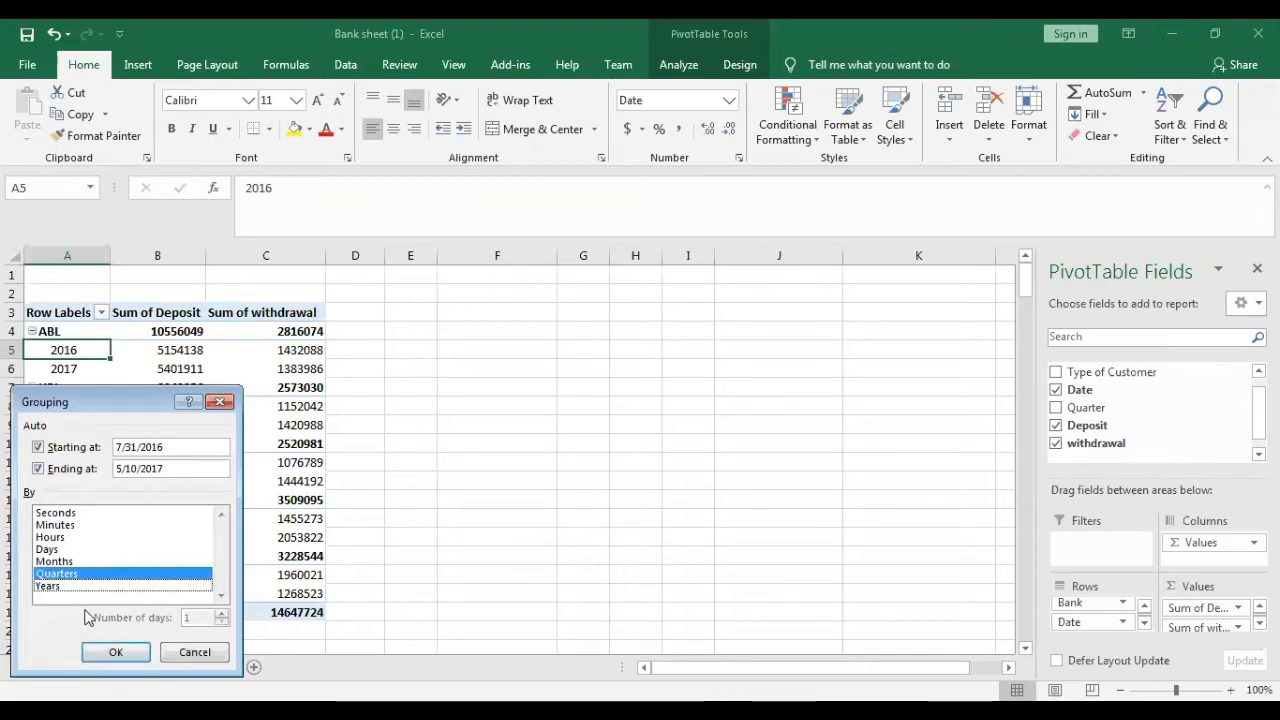
click(86, 587)
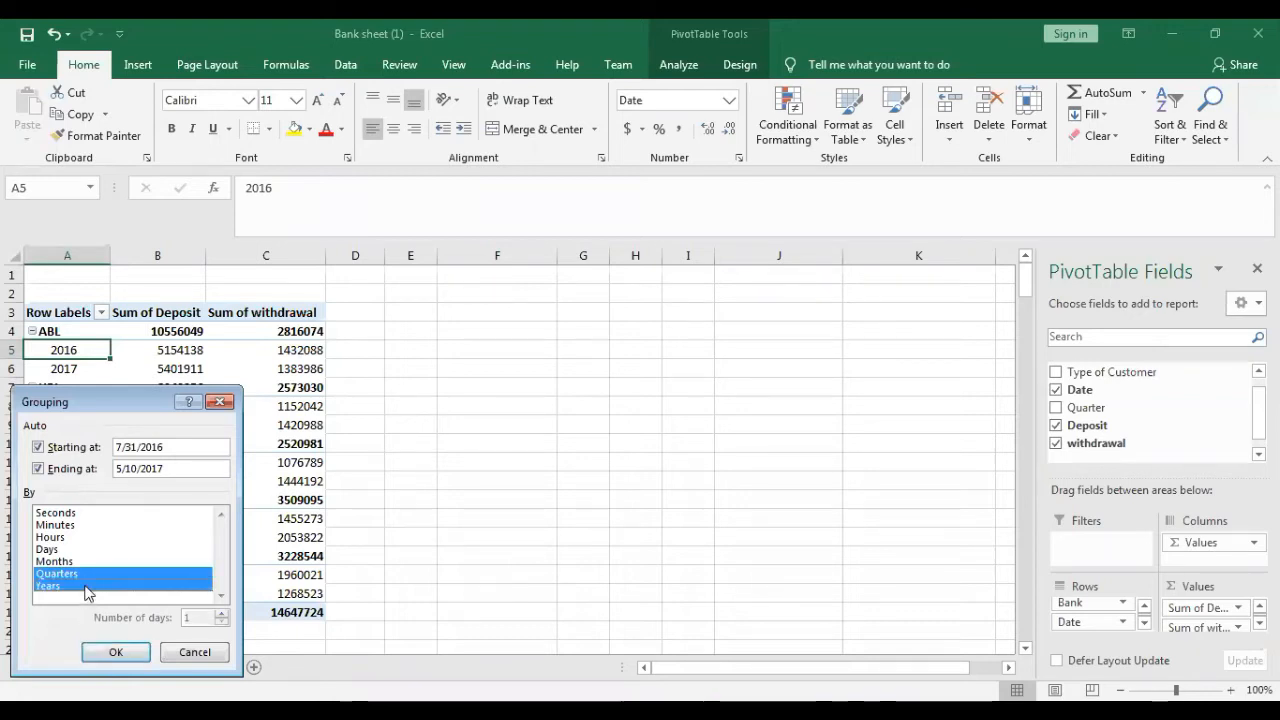
click(100, 653)
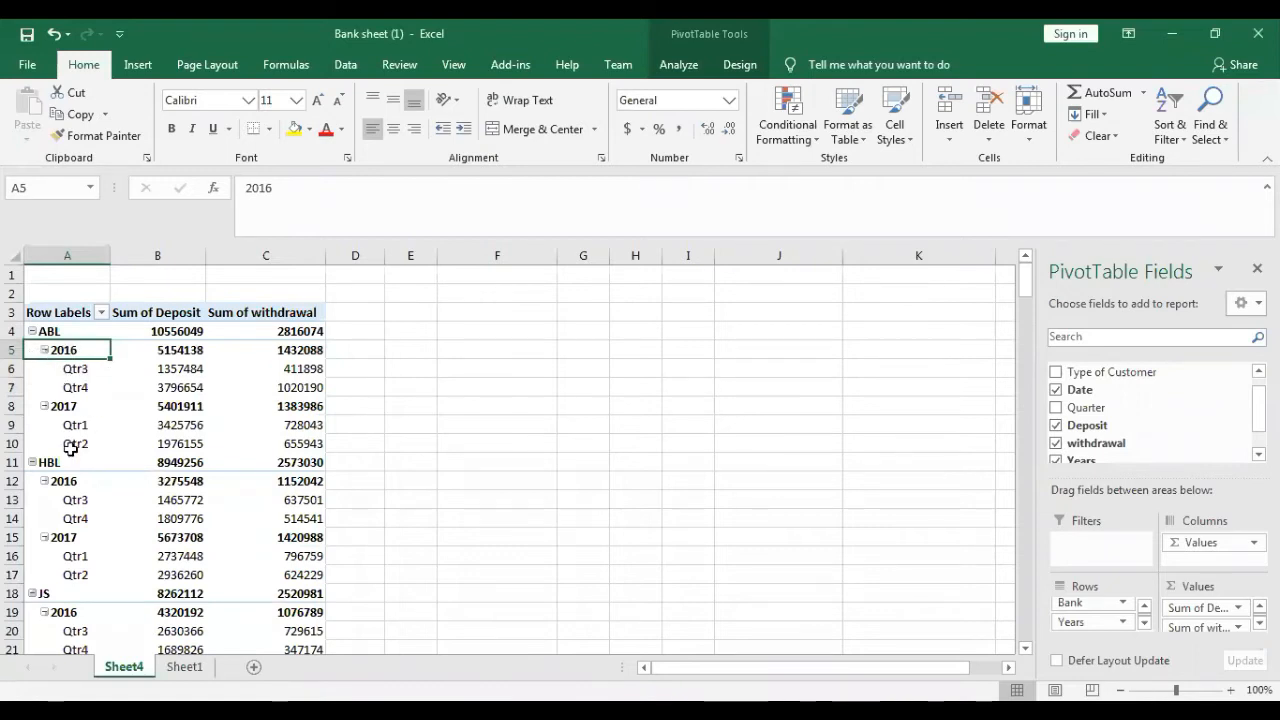
- Ungroup the year and quarter groups in the Date rows back to individual dates
click(81, 371)
right_click(81, 369)
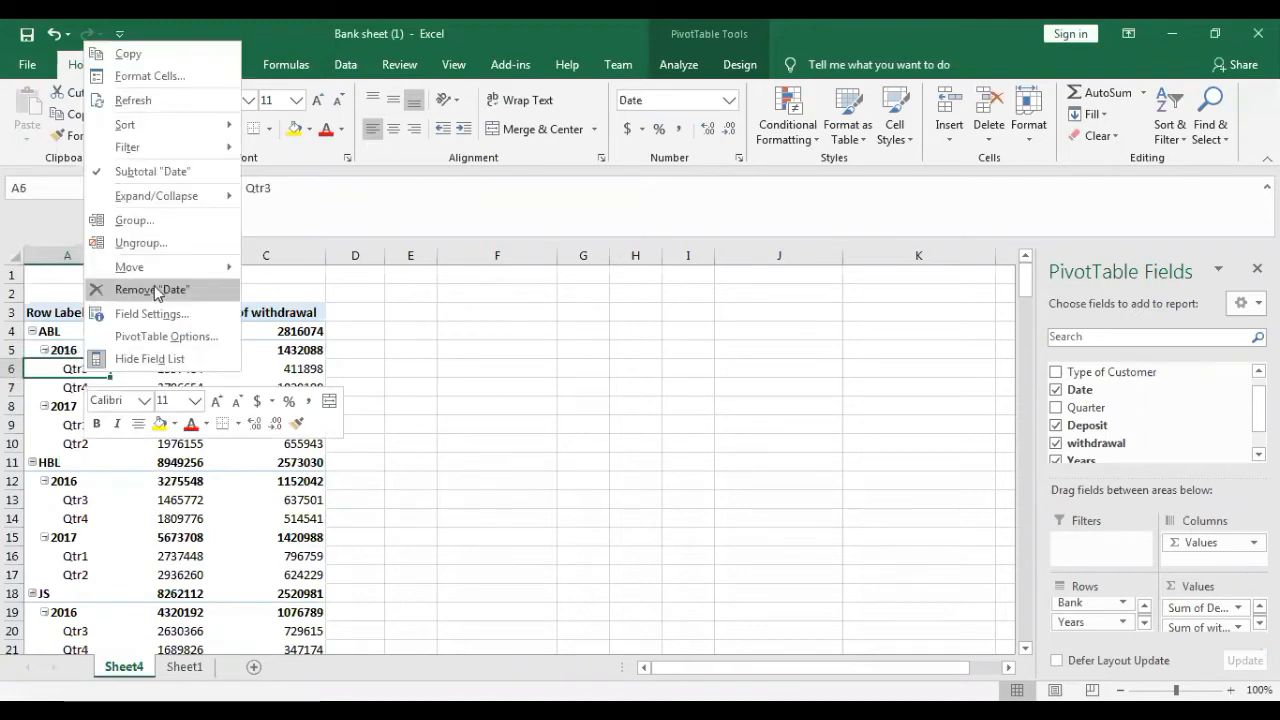
click(159, 239)
- Group the individual dates under each bank by Quarters, with Months deselected
click(73, 380)
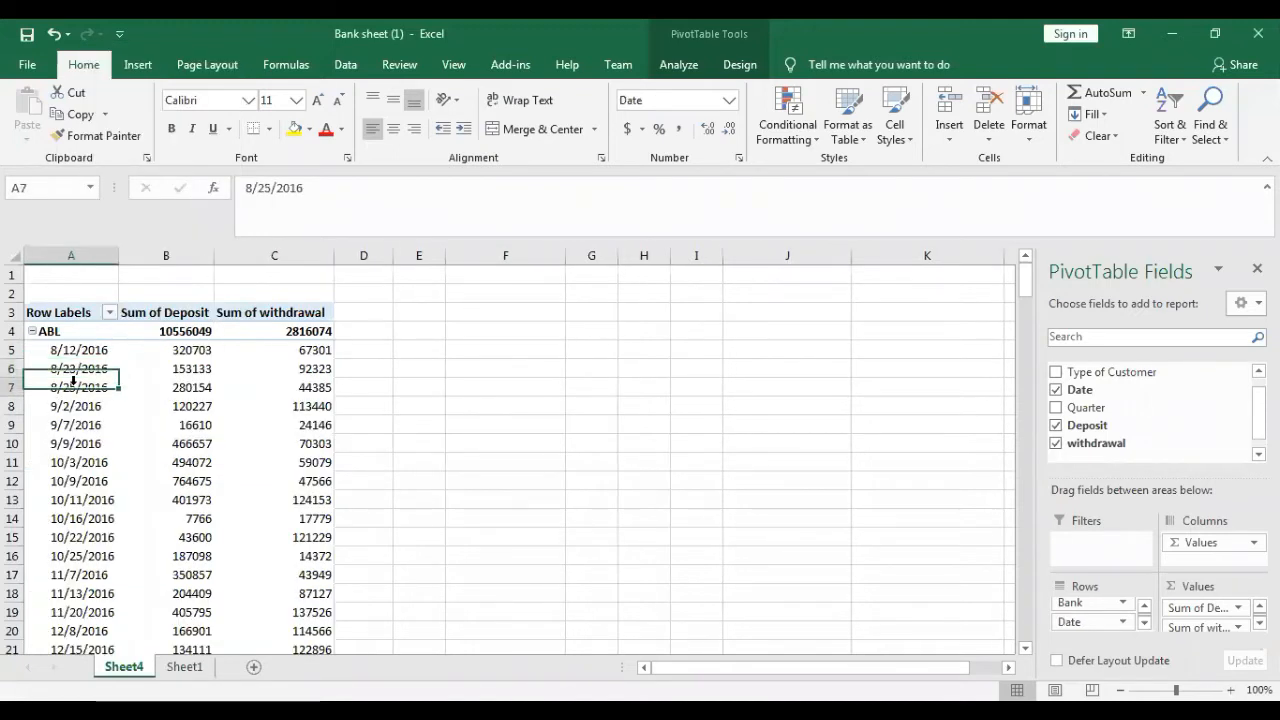
right_click(73, 380)
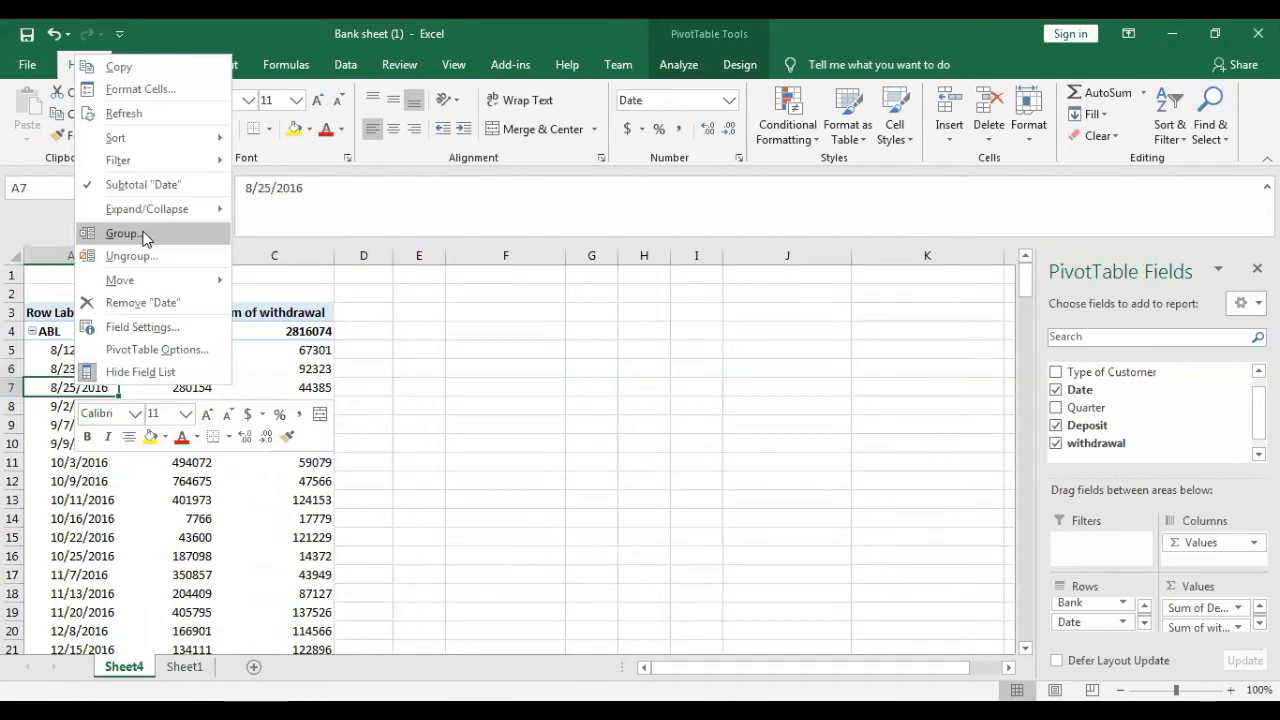
click(145, 237)
click(97, 263)
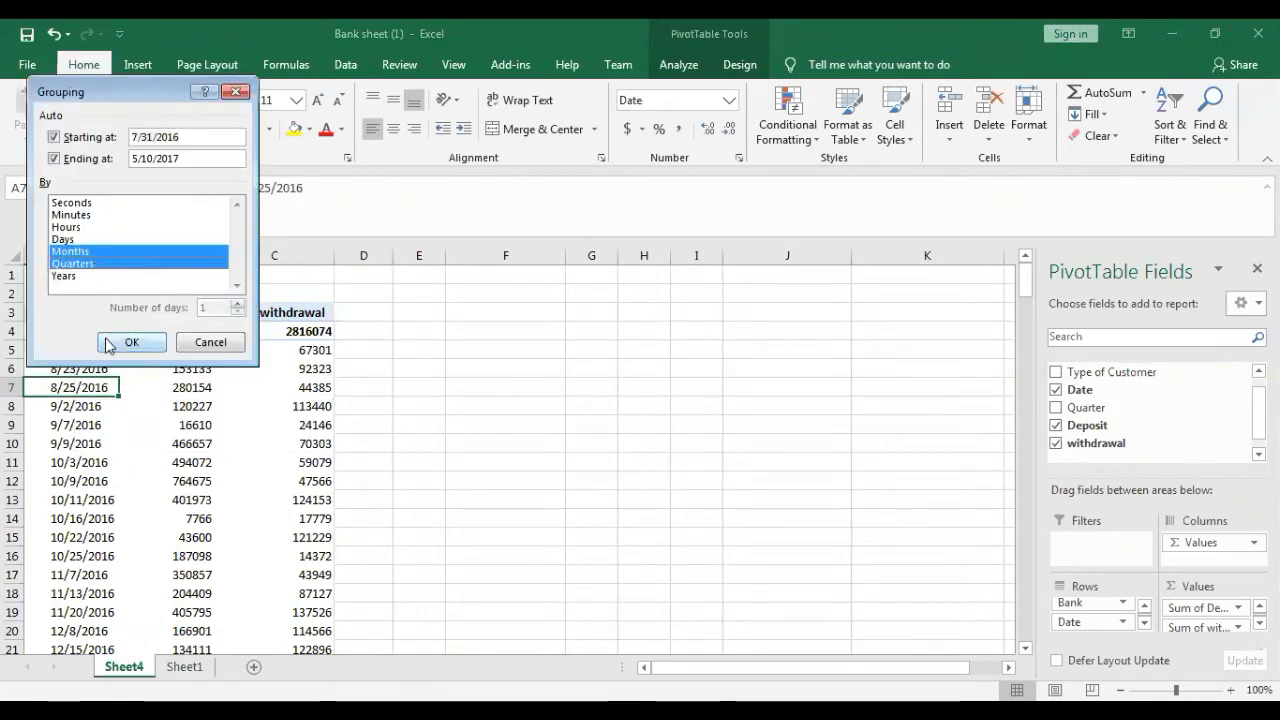
click(120, 251)
click(125, 342)
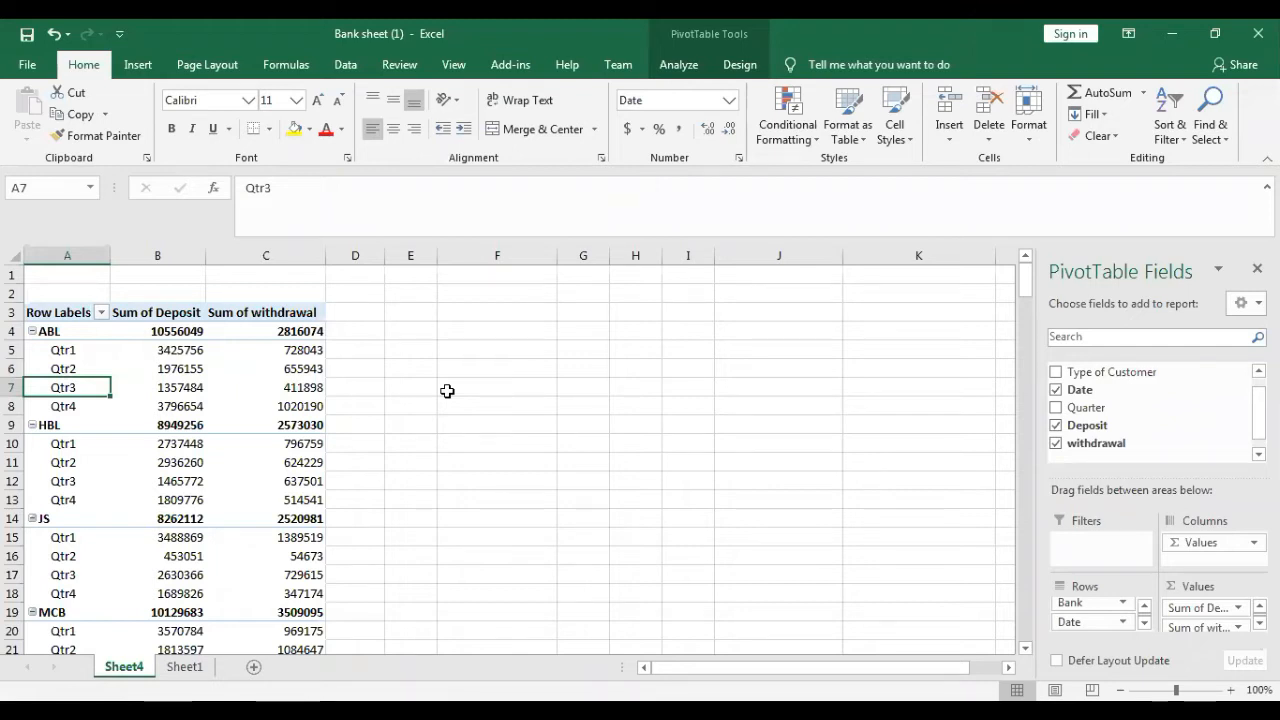
- Summarize the PivotTable's Deposit values by Max and the withdrawal values by Min instead of Sum
click(1240, 610)
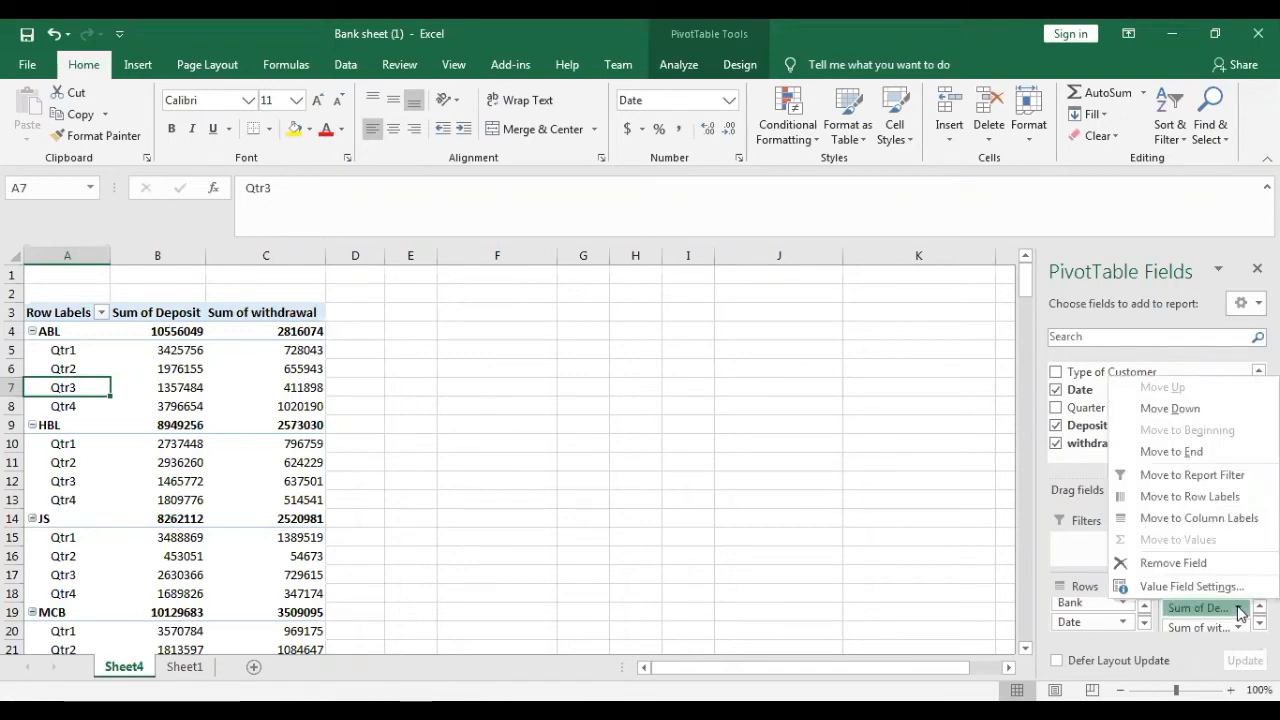
click(1170, 588)
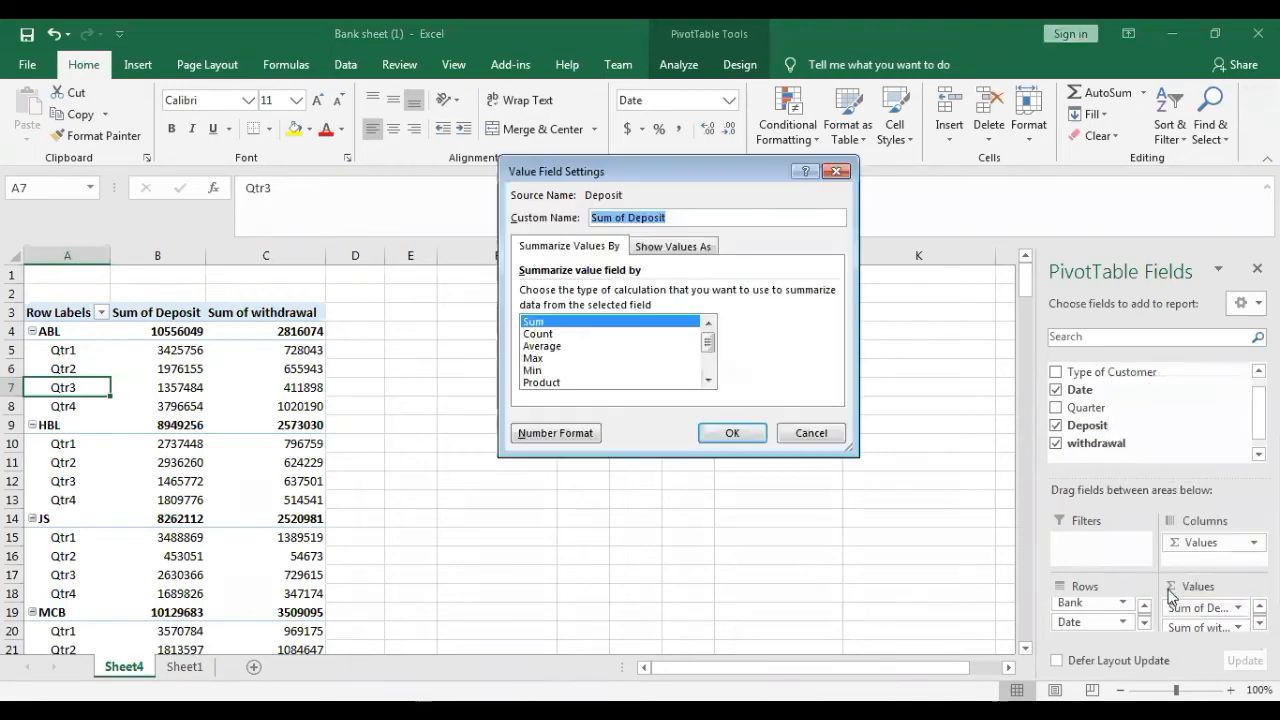
click(540, 360)
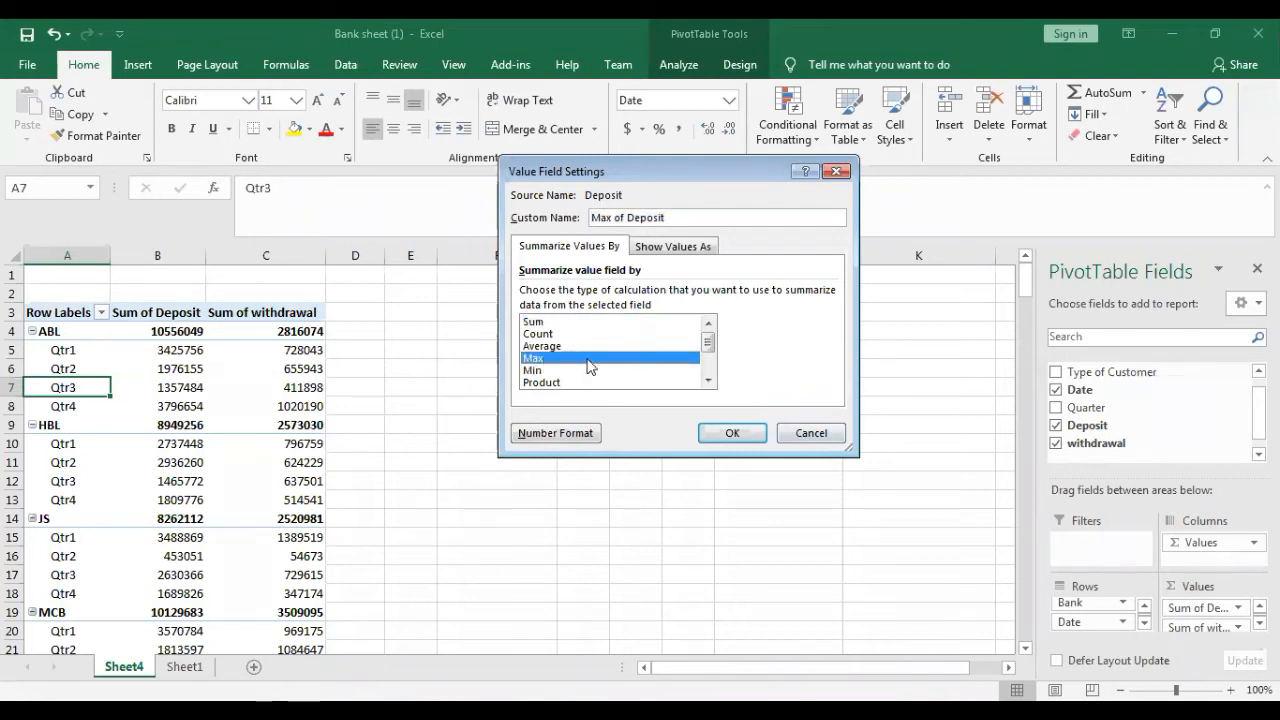
click(729, 434)
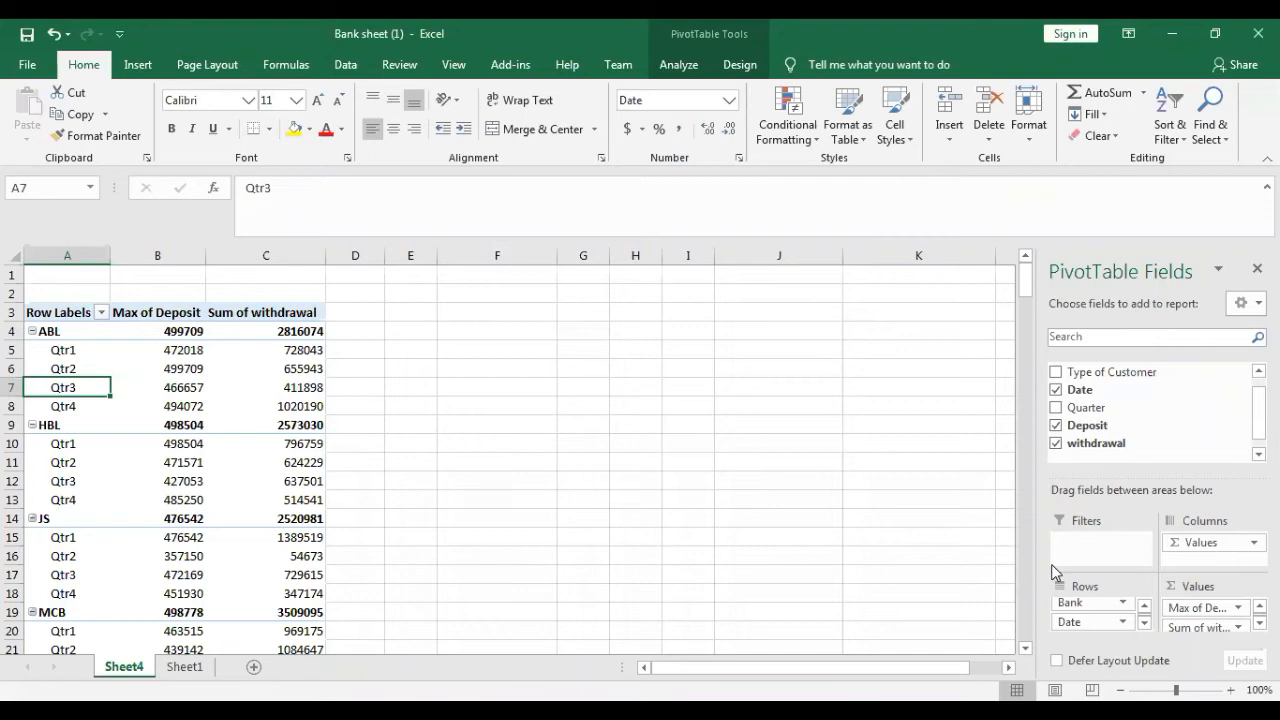
click(1240, 627)
click(1182, 605)
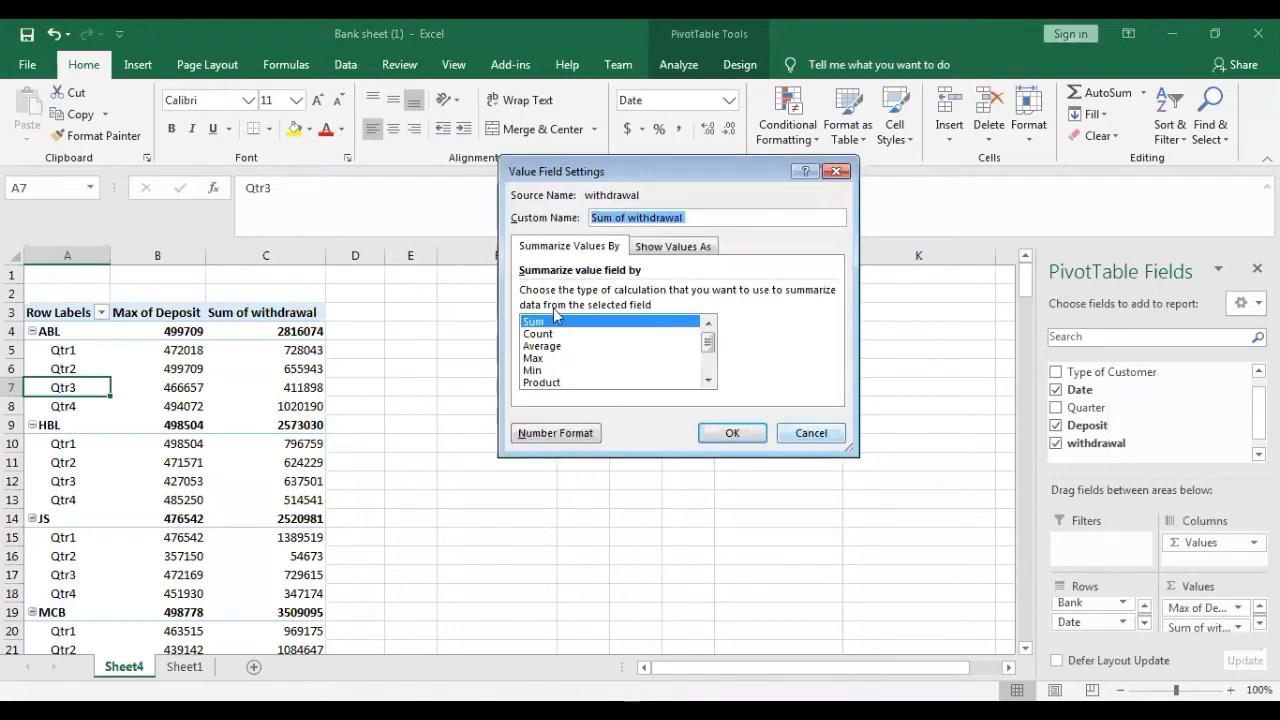
click(548, 370)
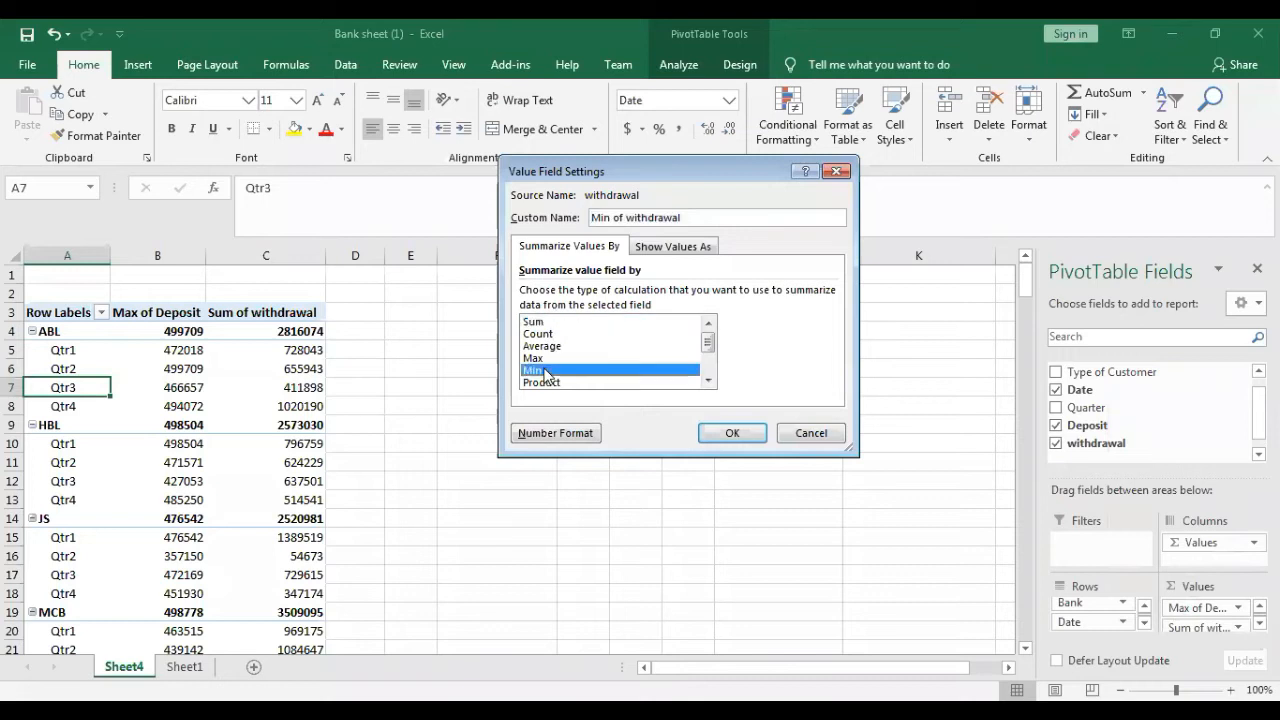
click(712, 433)
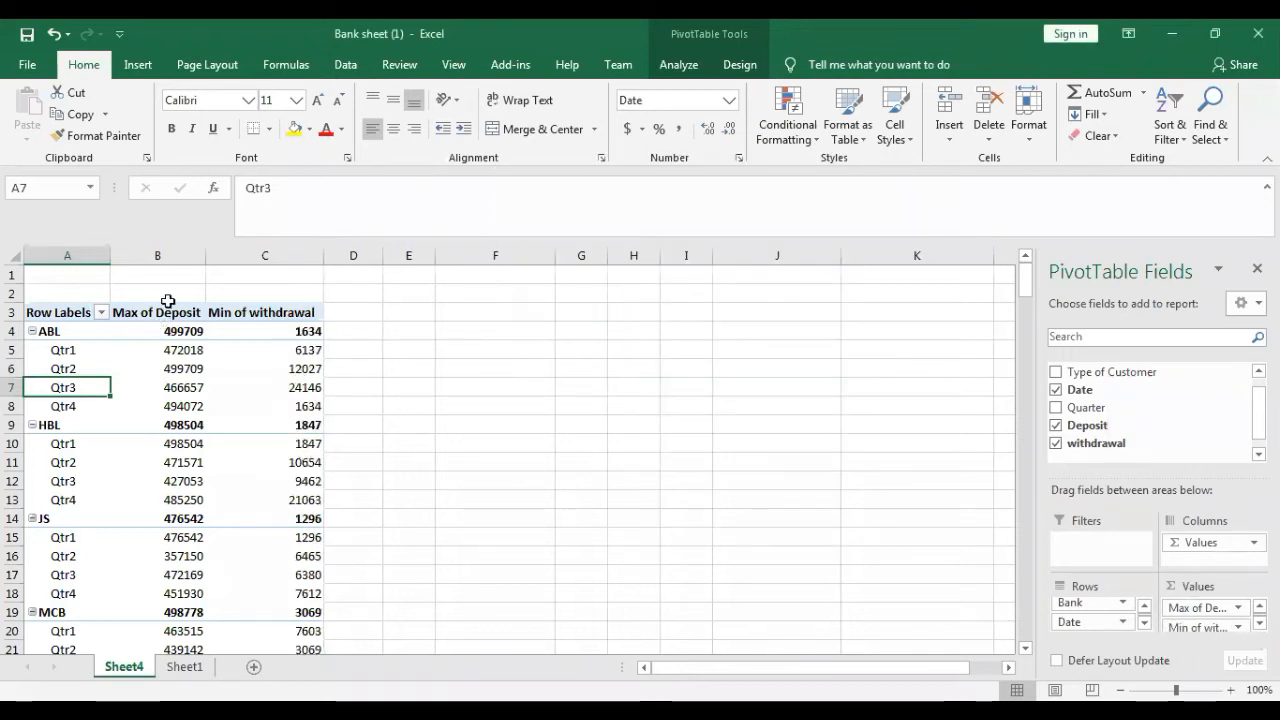
- Change the withdrawal value field's summary calculation to Max
click(1240, 627)
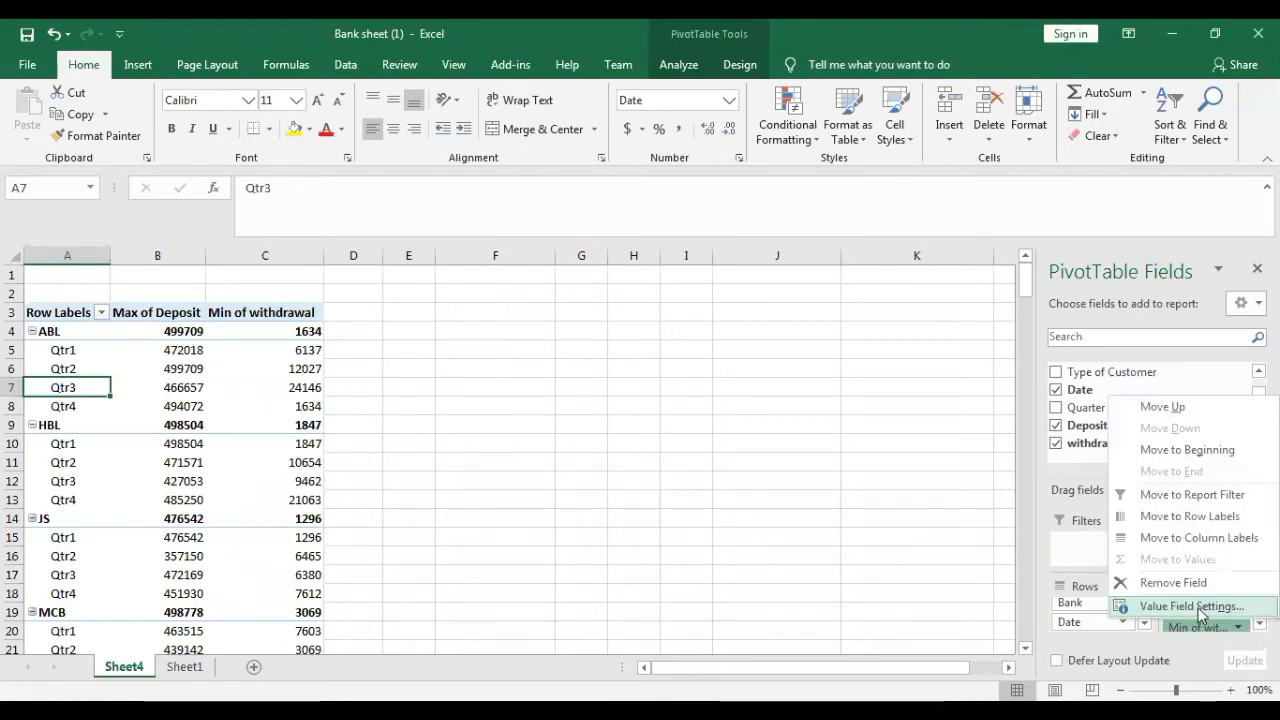
click(1200, 608)
click(559, 358)
click(738, 432)
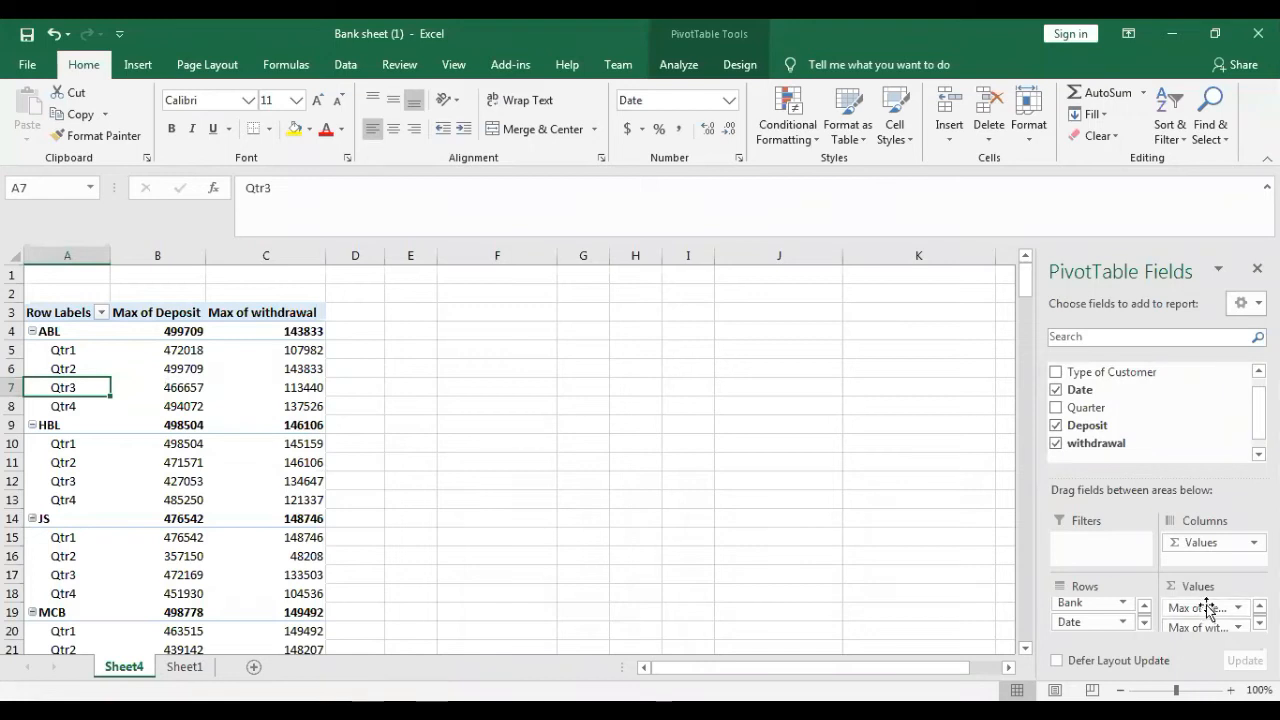
- Change the summary calculation of both the Deposit and withdrawal value fields to Min
click(1240, 613)
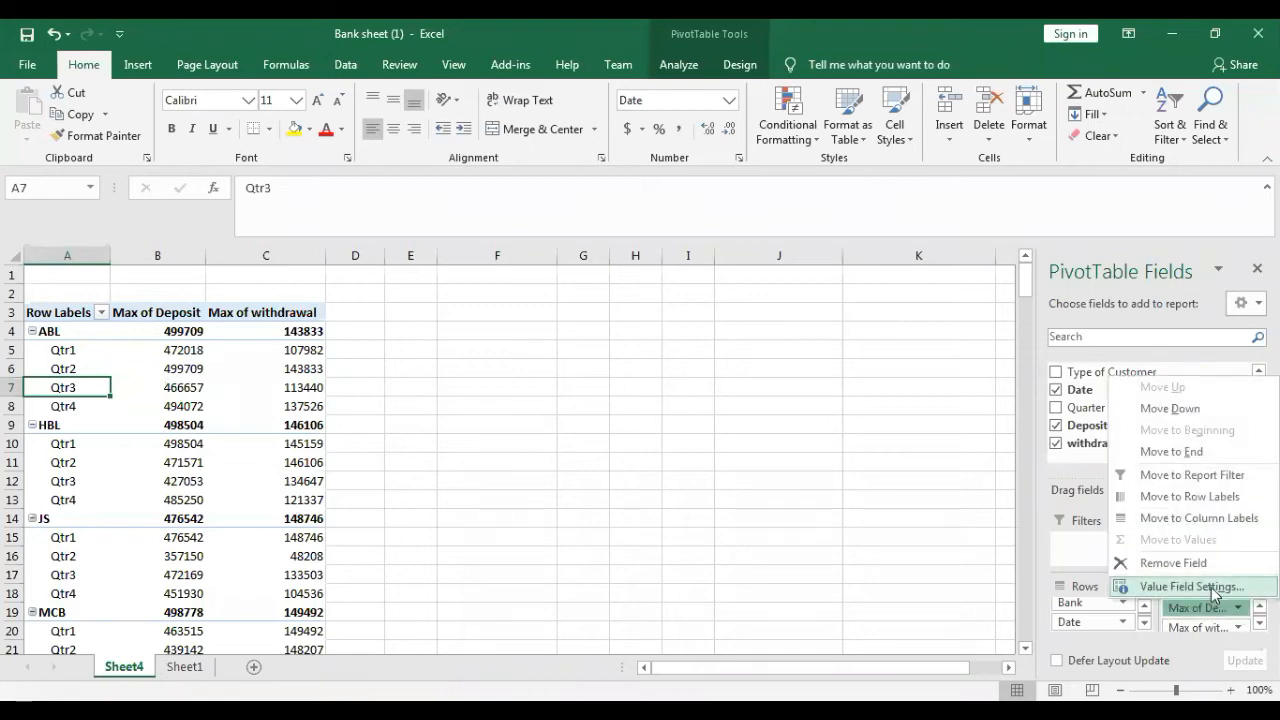
click(1205, 585)
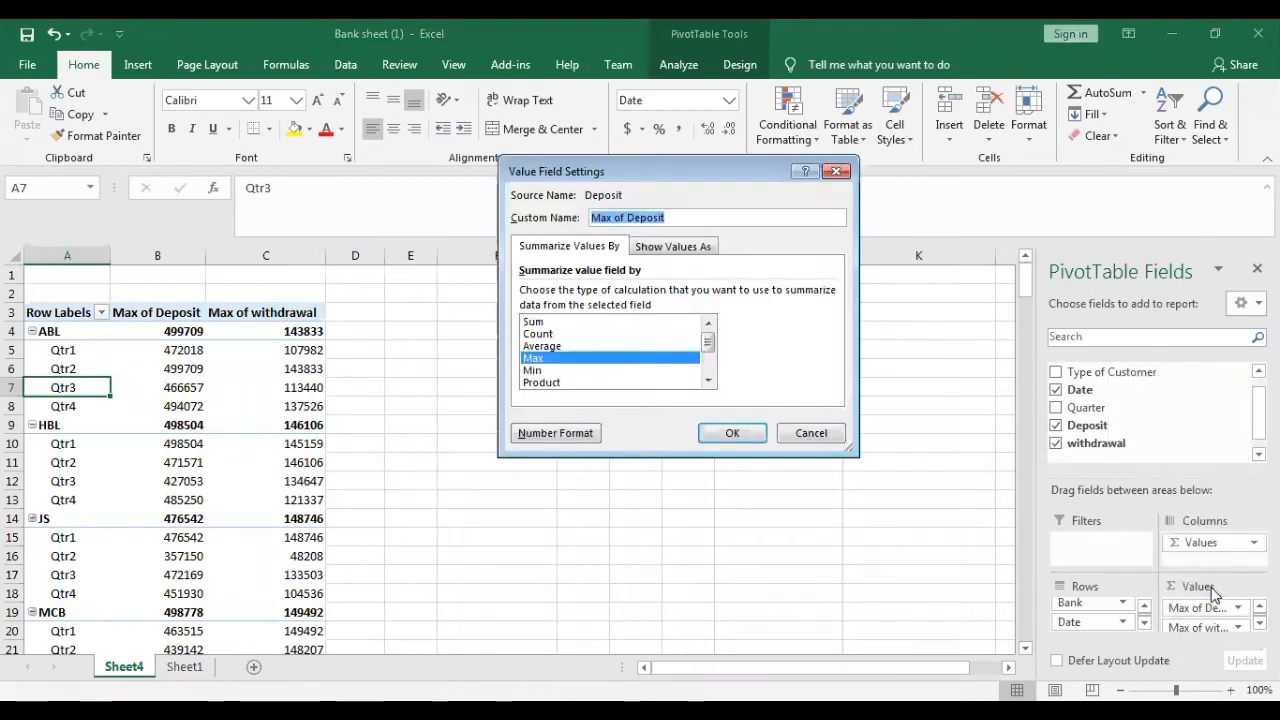
click(608, 370)
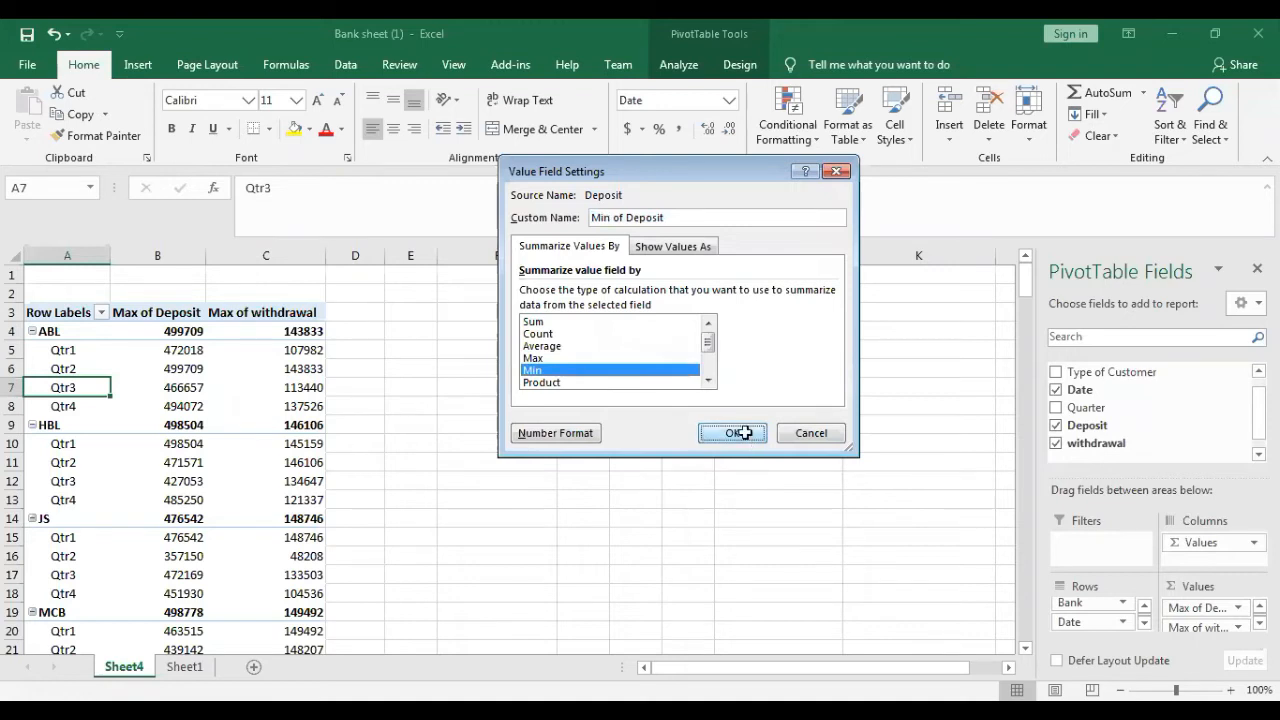
click(740, 433)
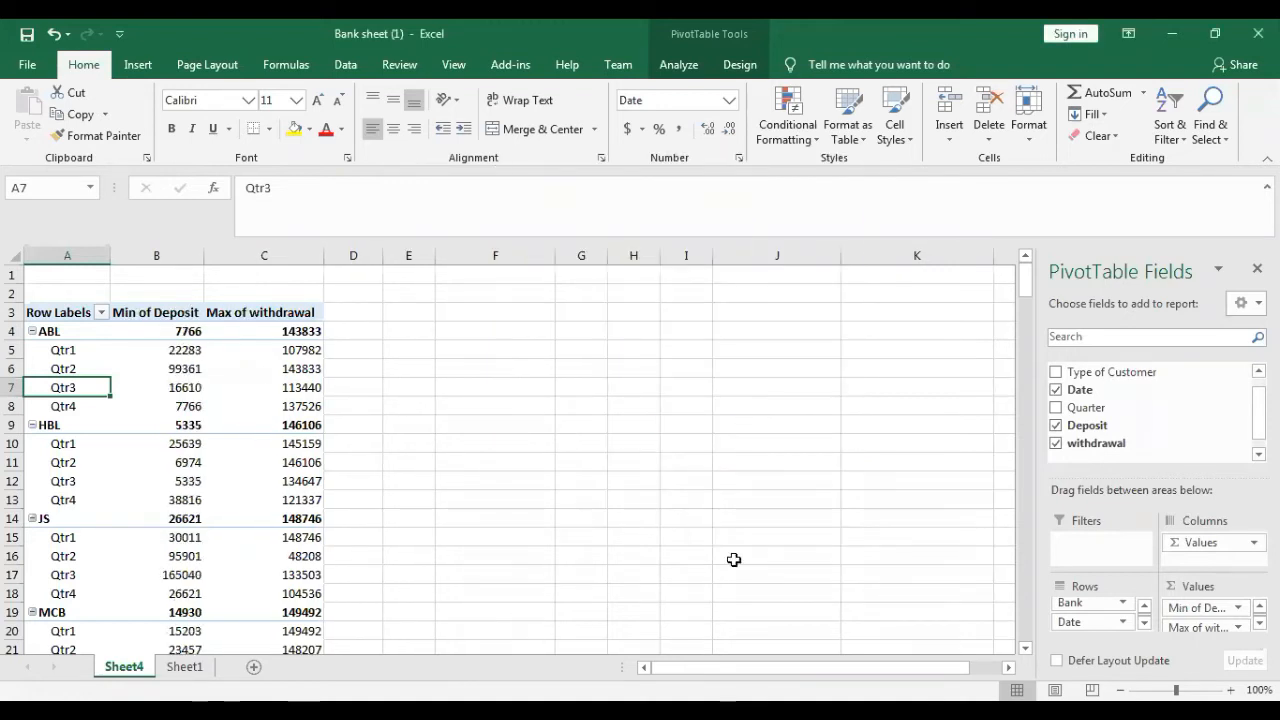
click(1238, 627)
click(1221, 613)
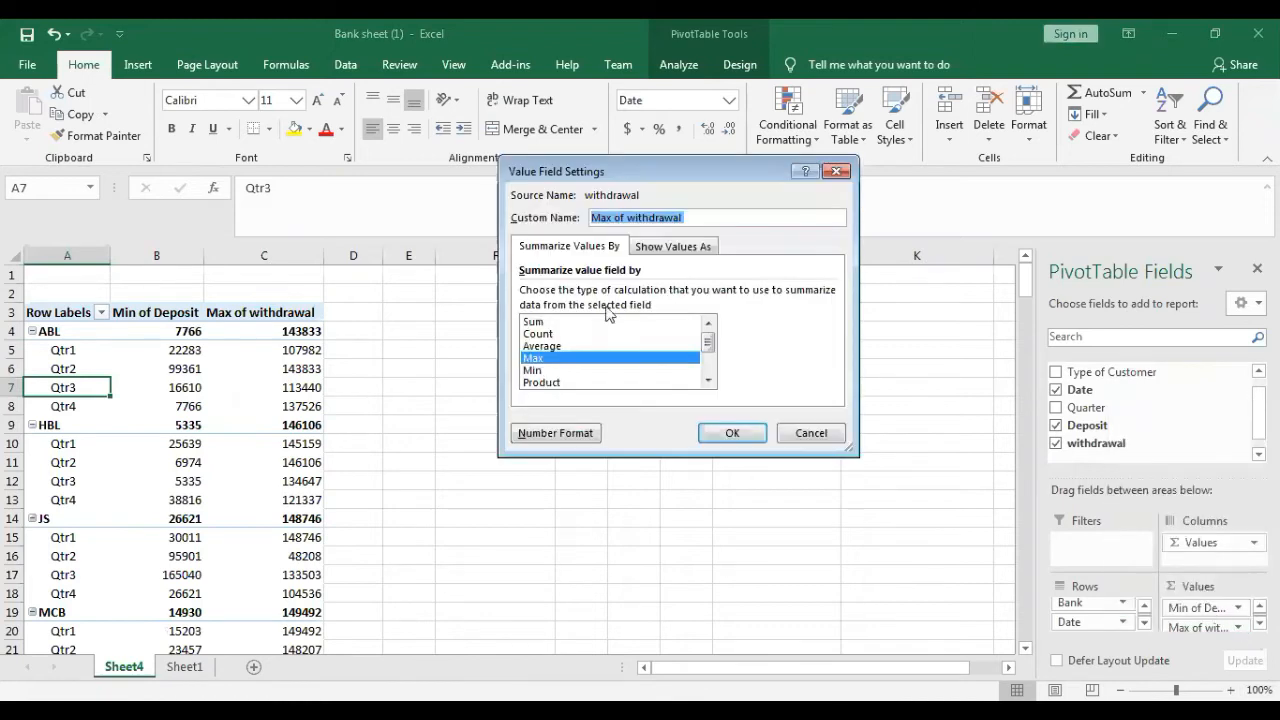
click(533, 370)
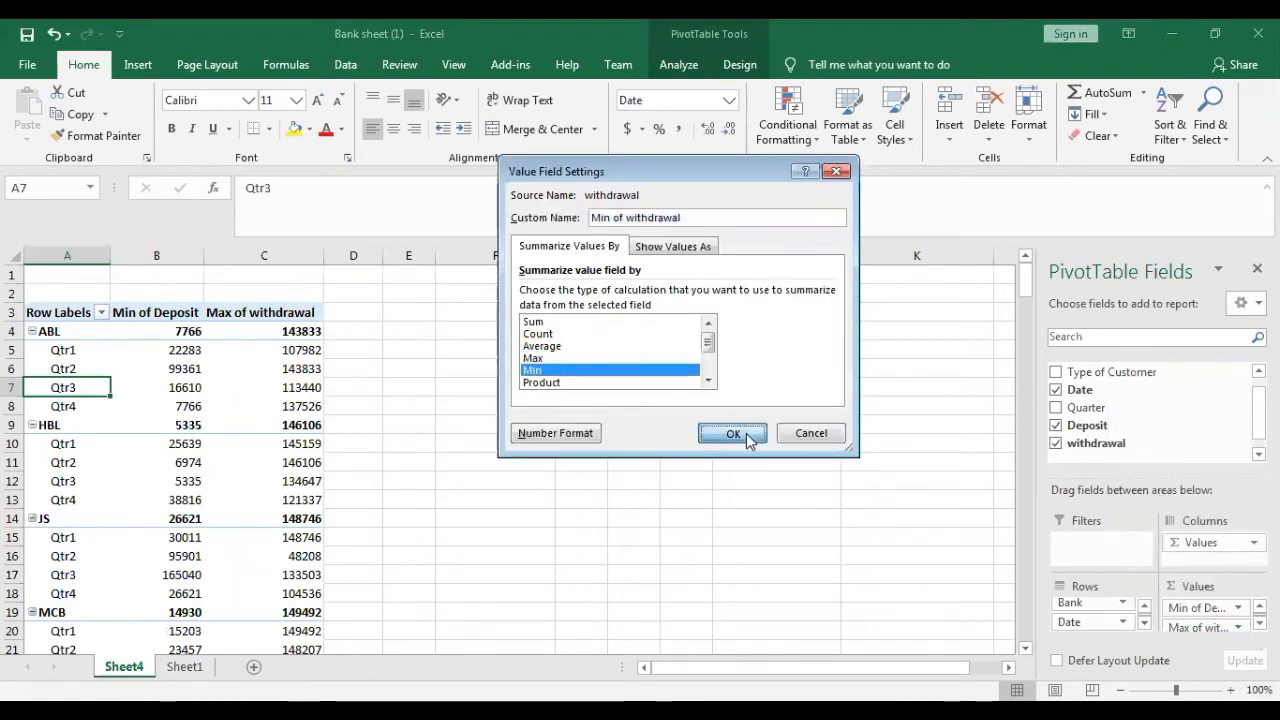
click(733, 433)
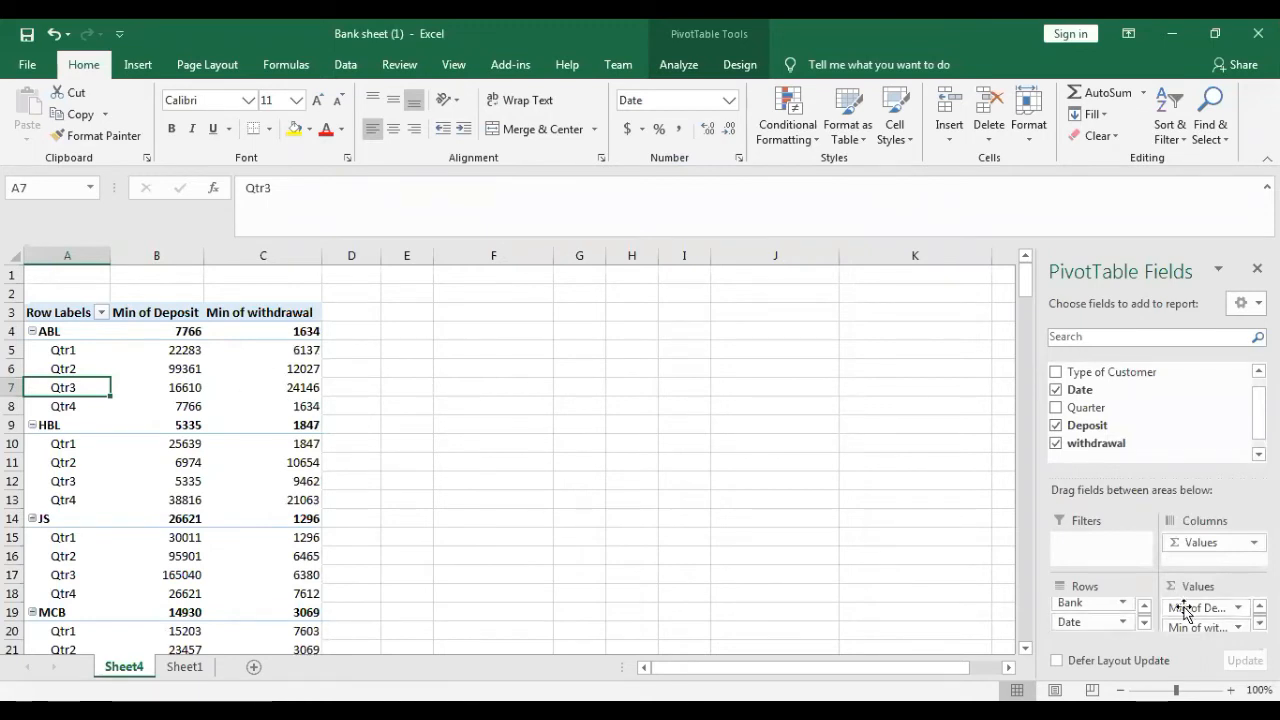
- Summarize both the Deposit and withdrawal value fields by Count
click(1239, 608)
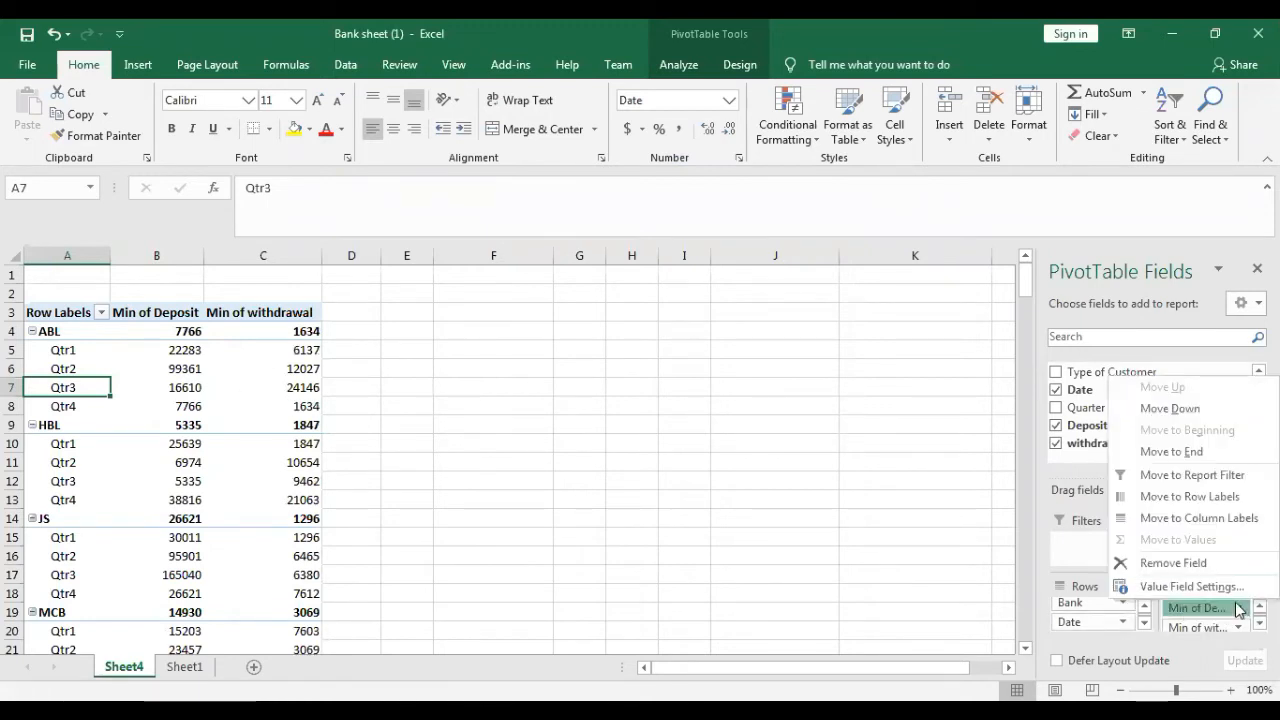
click(1217, 587)
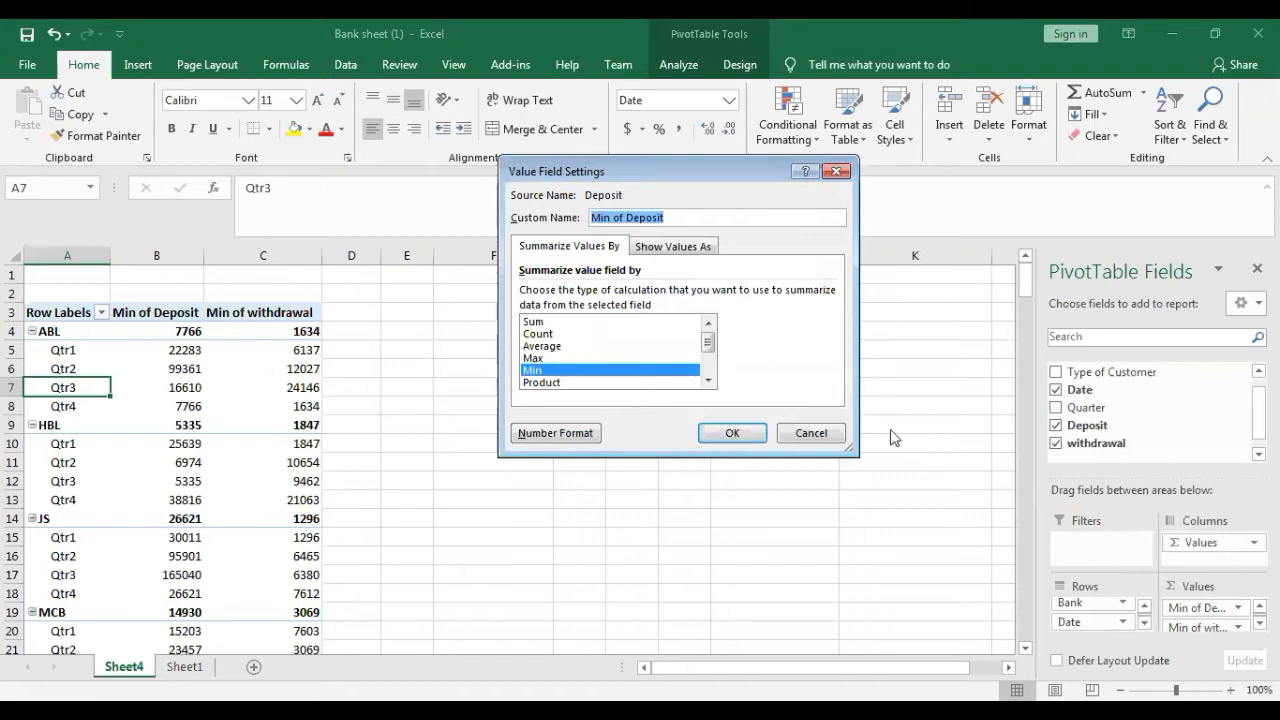
click(556, 334)
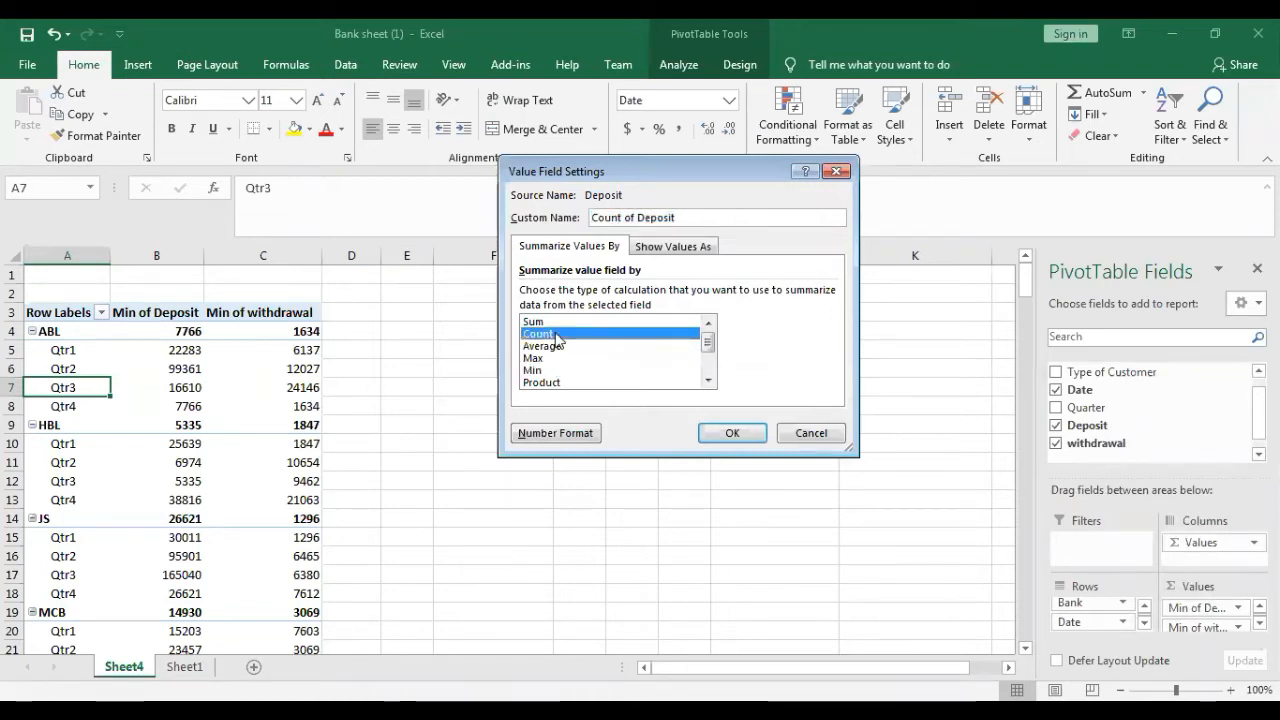
click(741, 440)
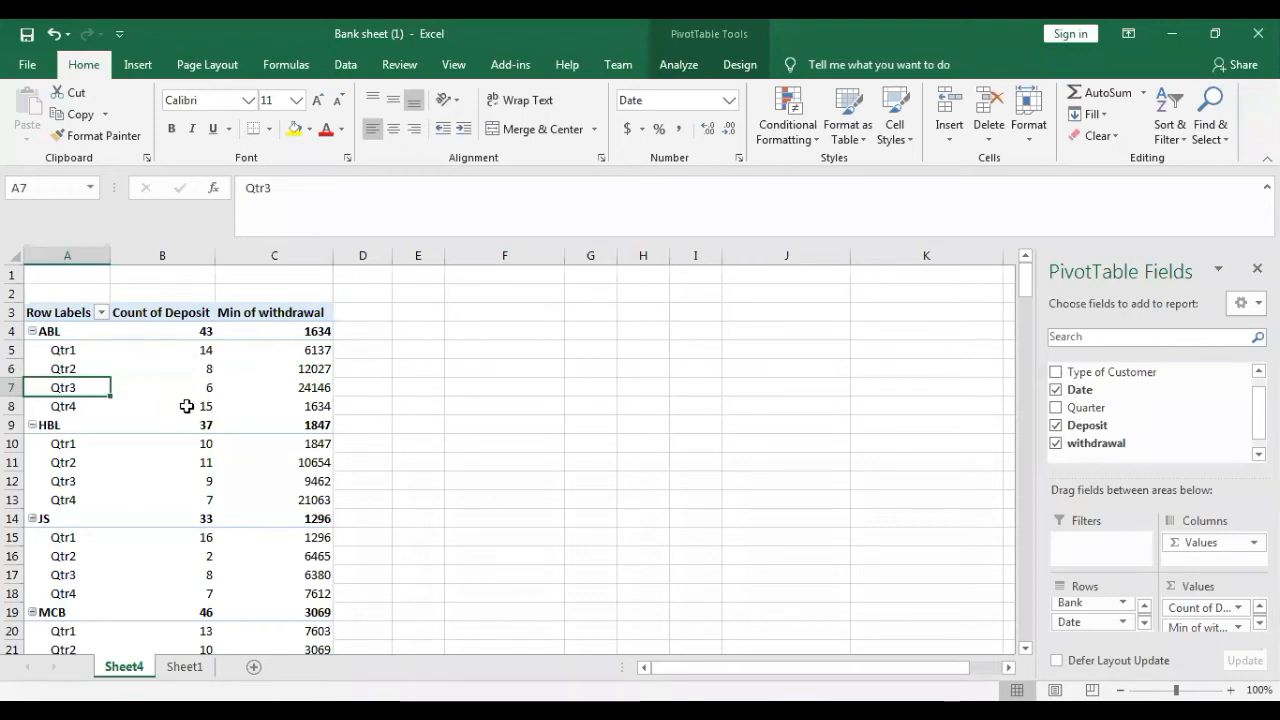
click(312, 350)
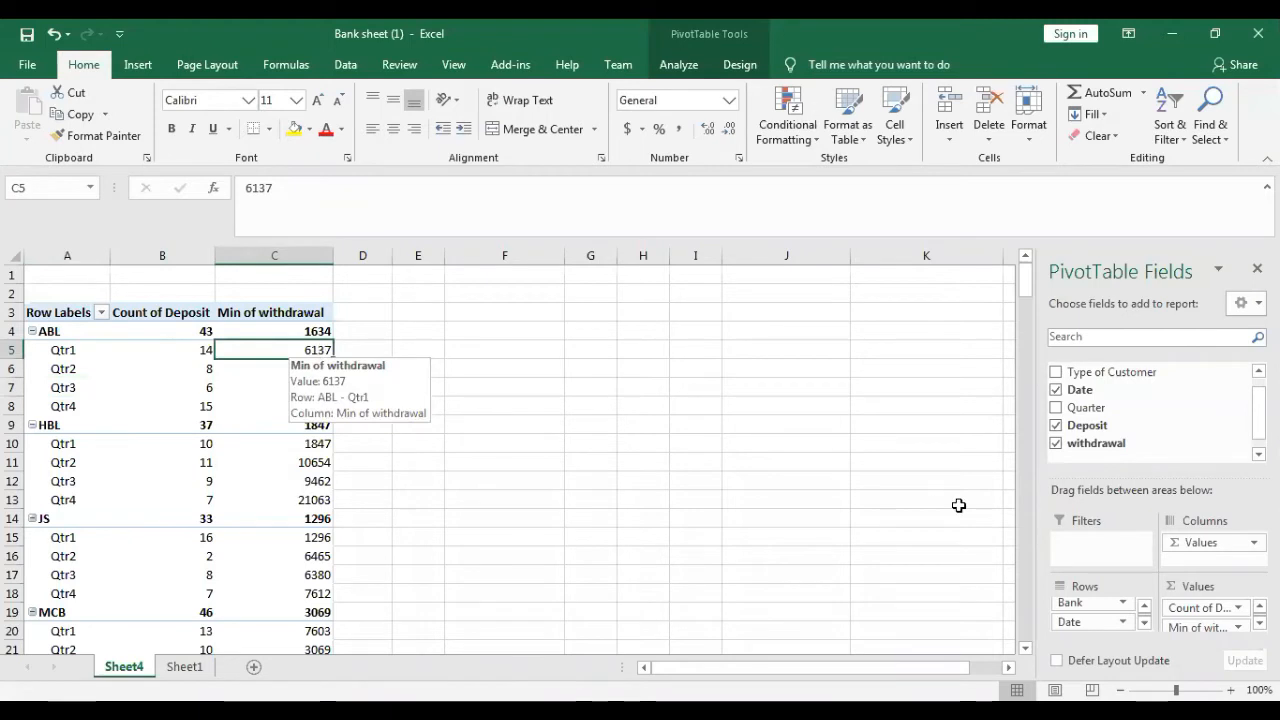
click(1240, 628)
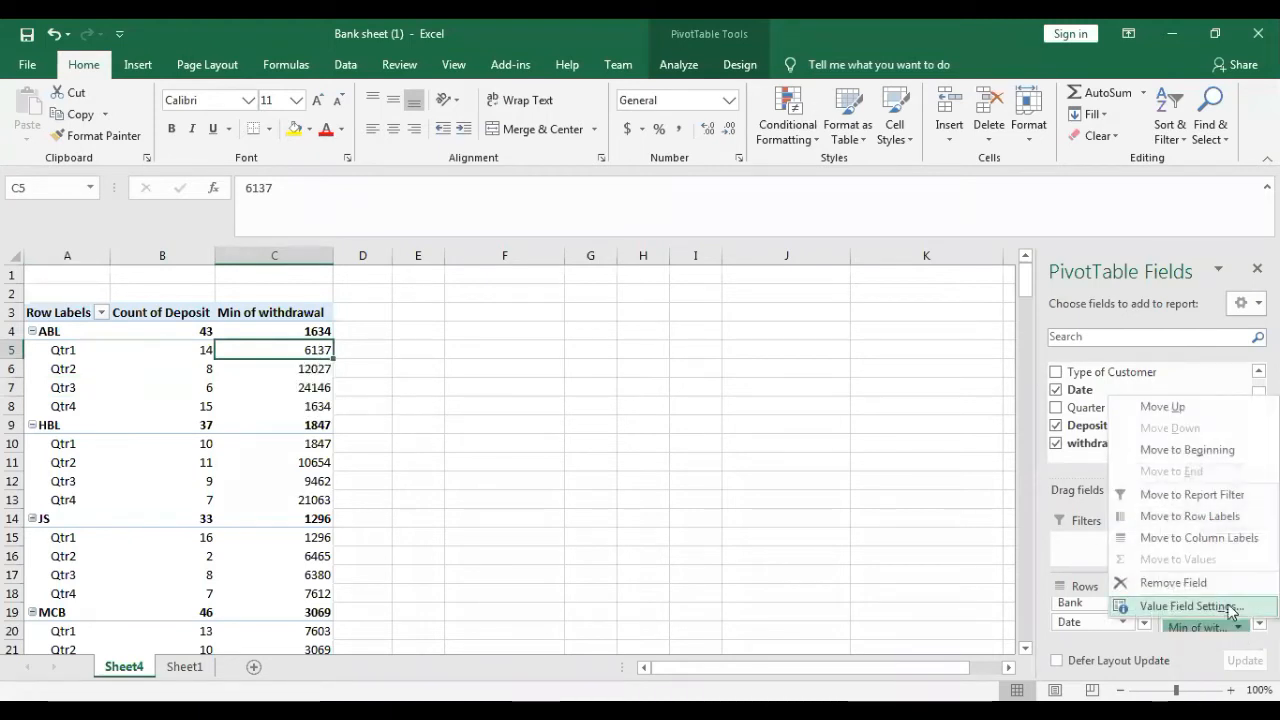
click(1228, 606)
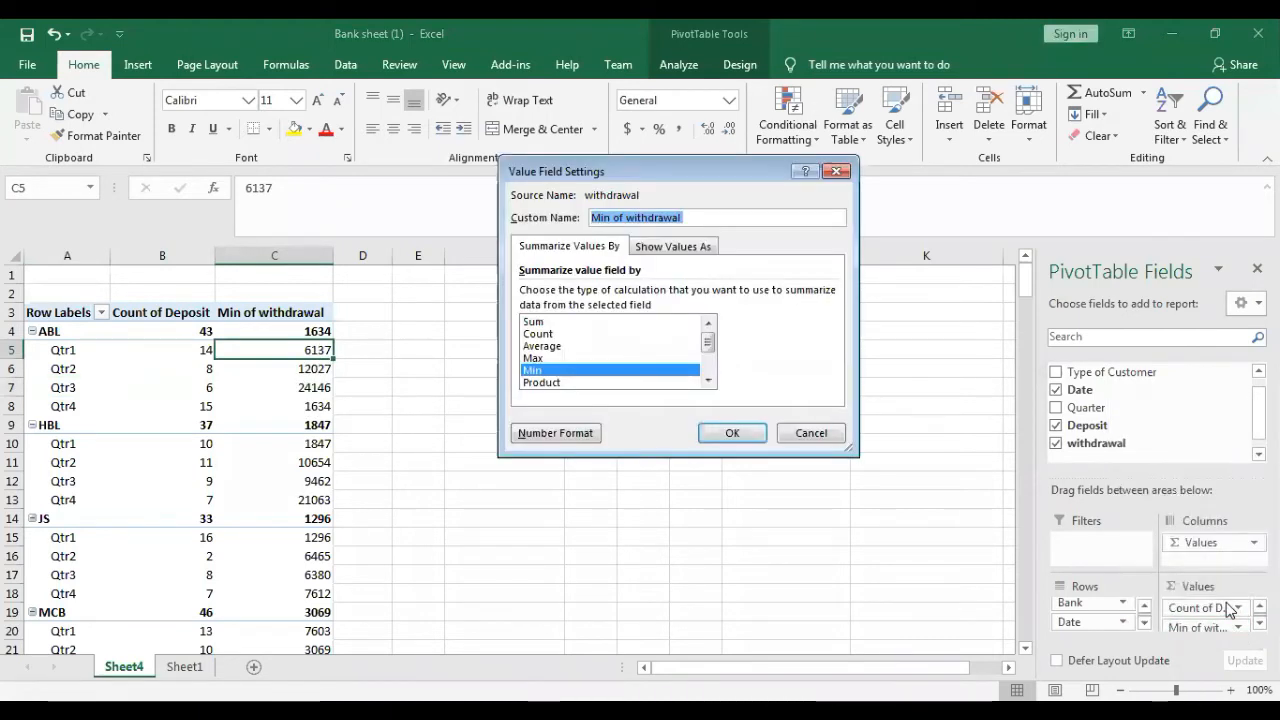
click(545, 334)
click(732, 434)
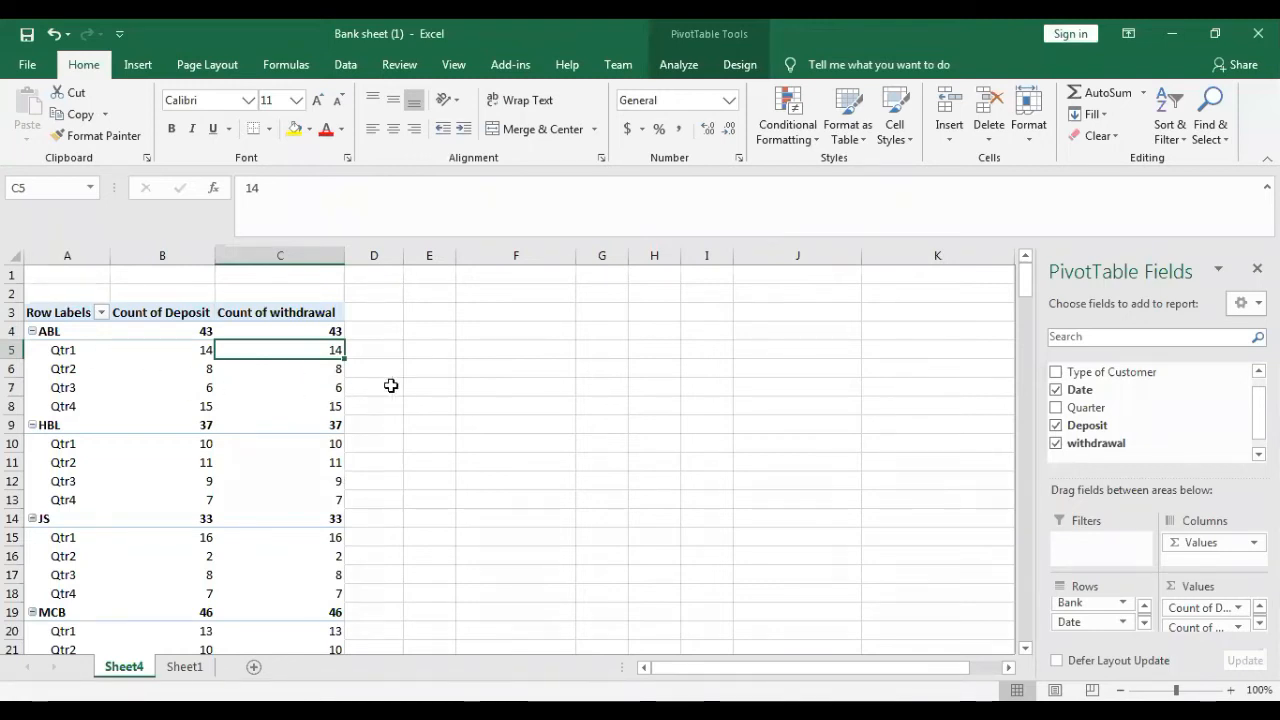
- Set the Deposit and withdrawal value fields back to being summarized by Sum
click(1238, 614)
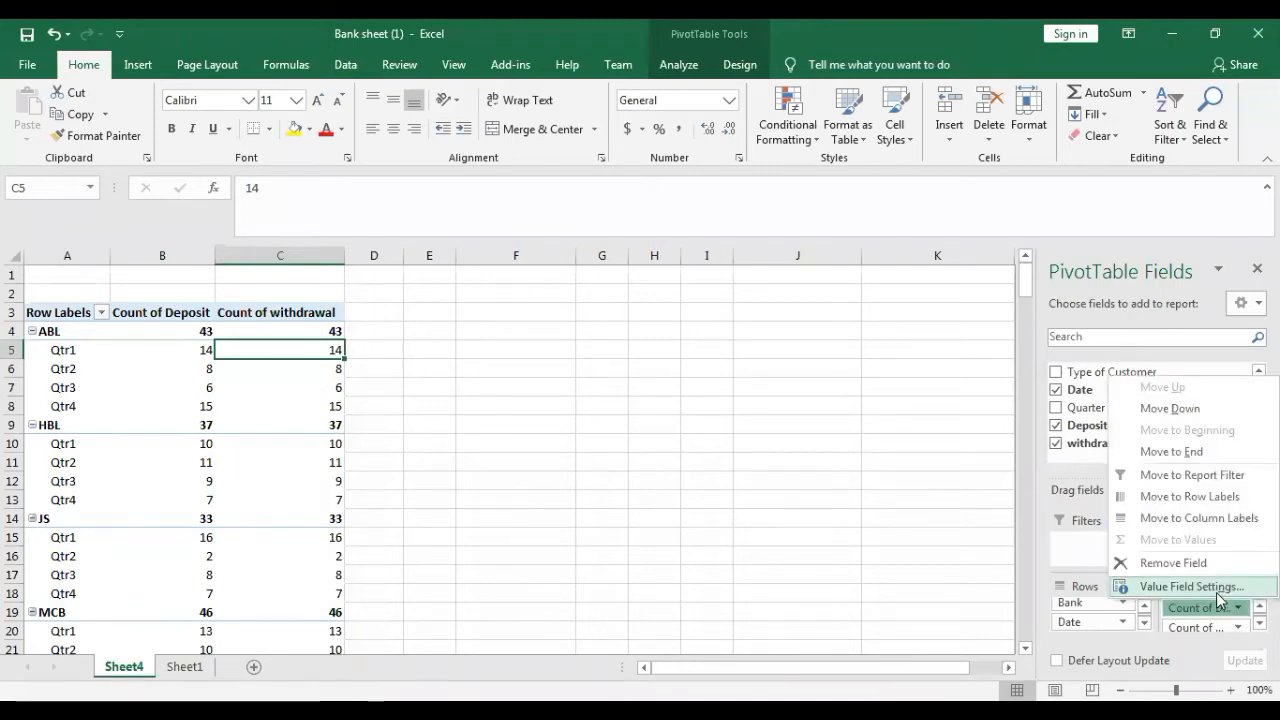
click(1222, 585)
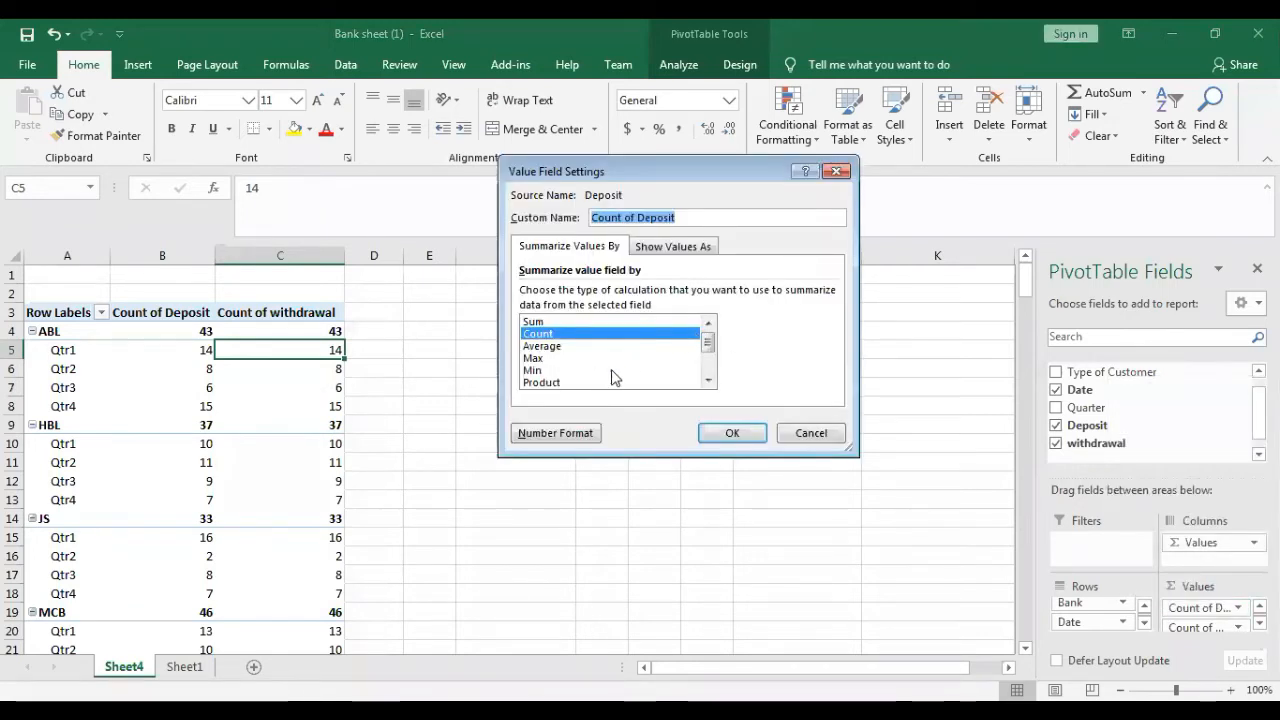
click(692, 321)
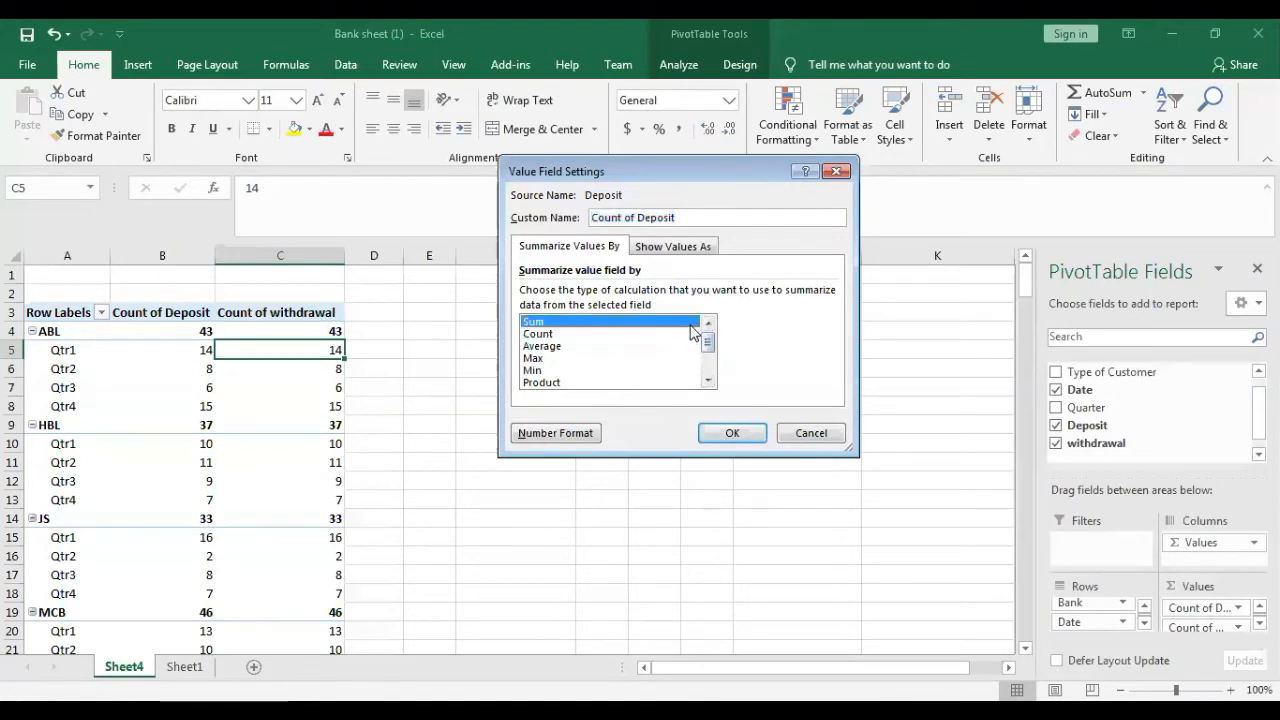
click(716, 434)
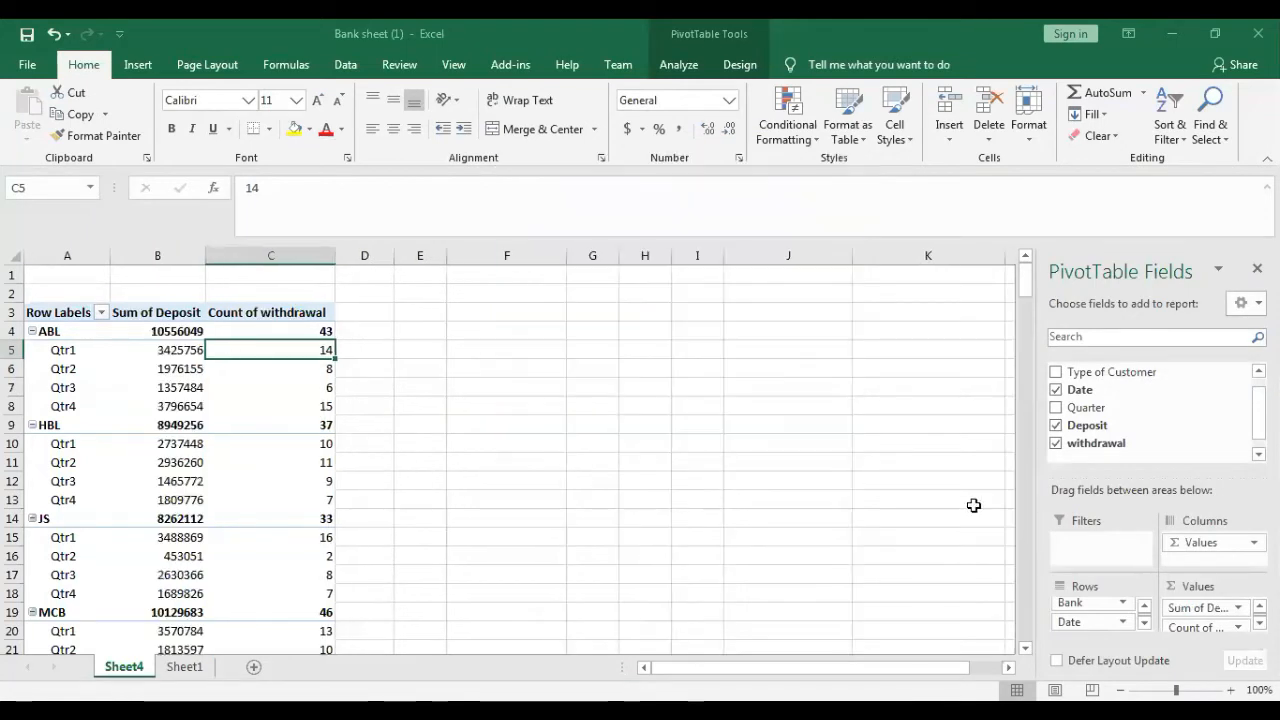
click(1215, 628)
click(1215, 610)
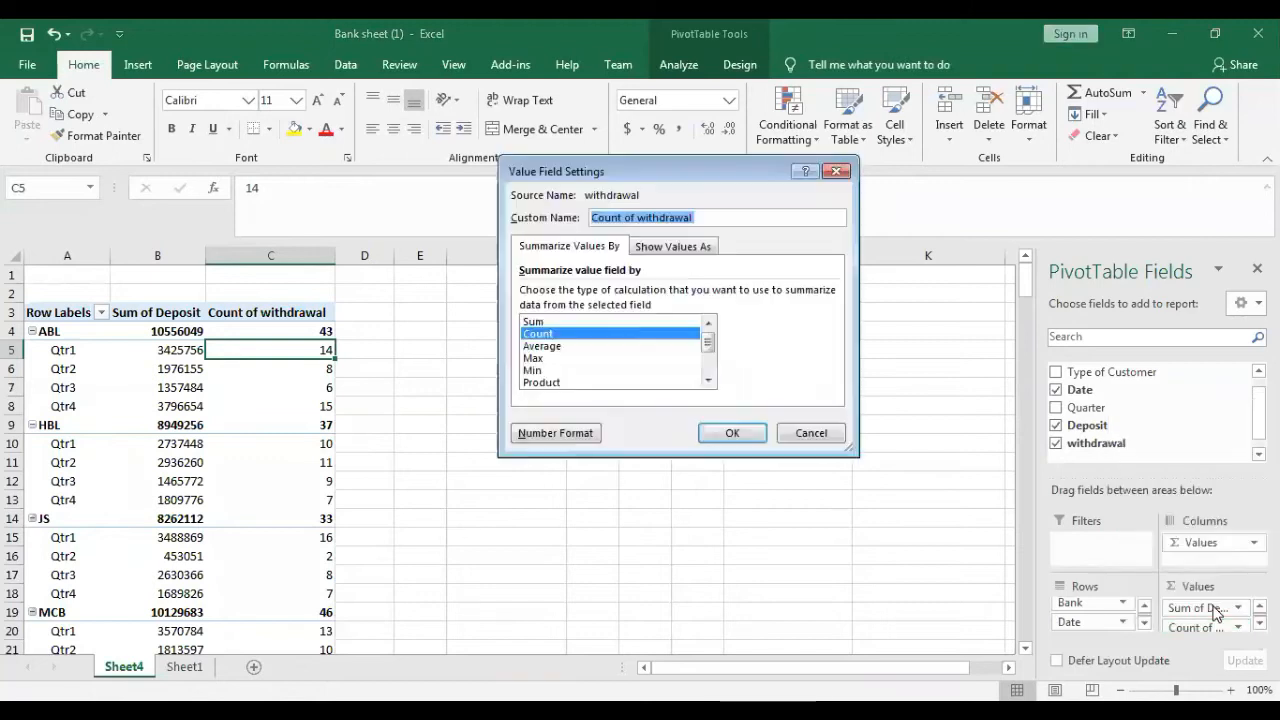
click(560, 322)
click(722, 436)
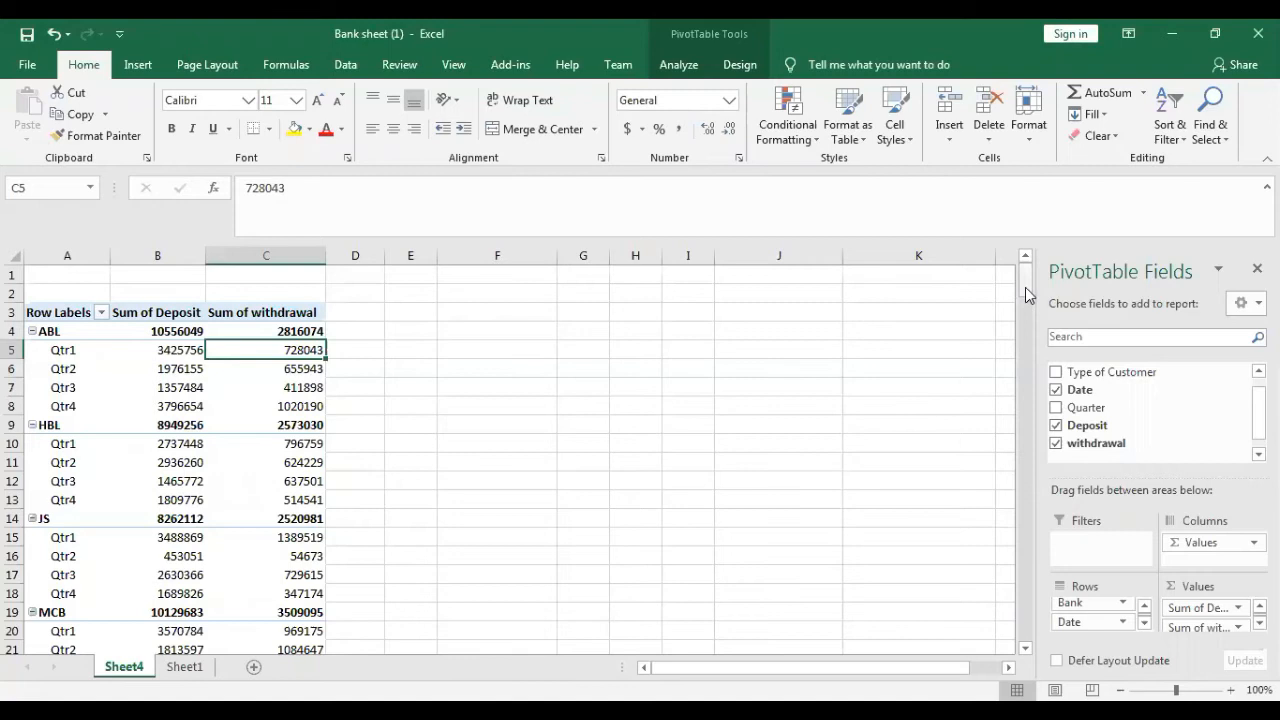
- Insert a Bank slicer for the PivotTable and place it over the blank cells around columns I to K
mouse_move(1025, 287)
mouse_down()
mouse_move(1025, 313)
mouse_move(1031, 289)
mouse_up()
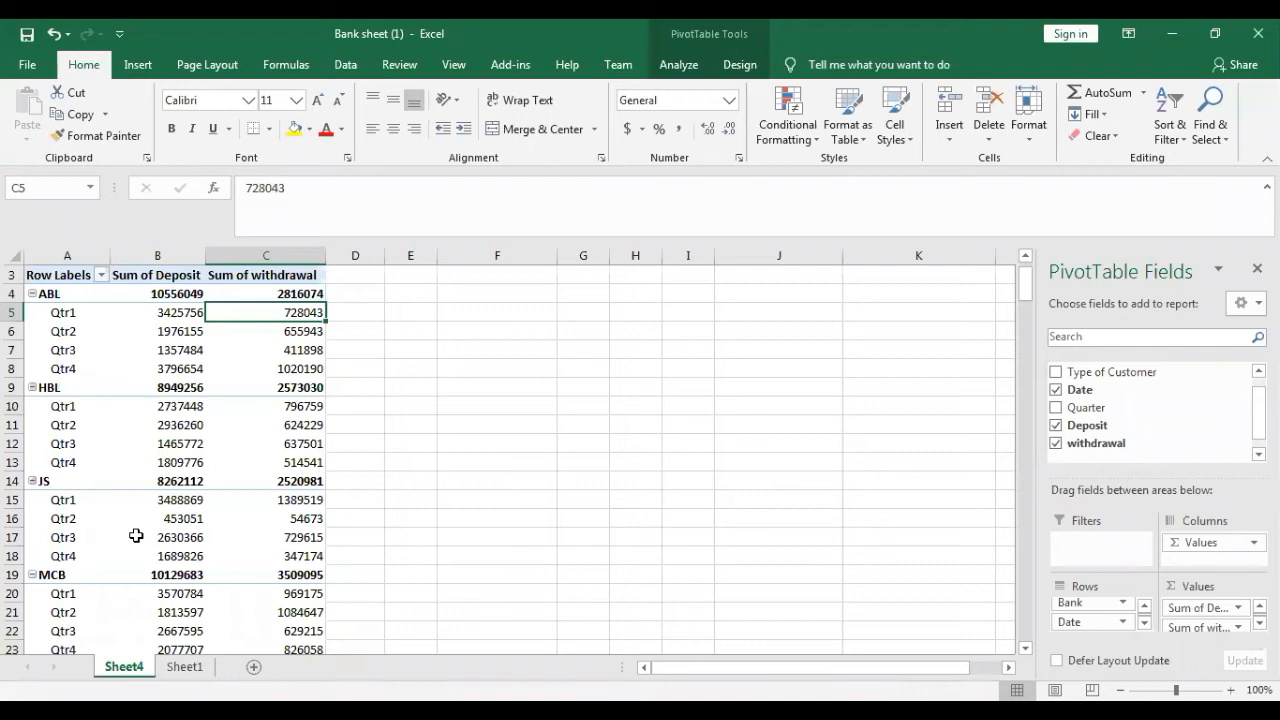
mouse_move(136, 536)
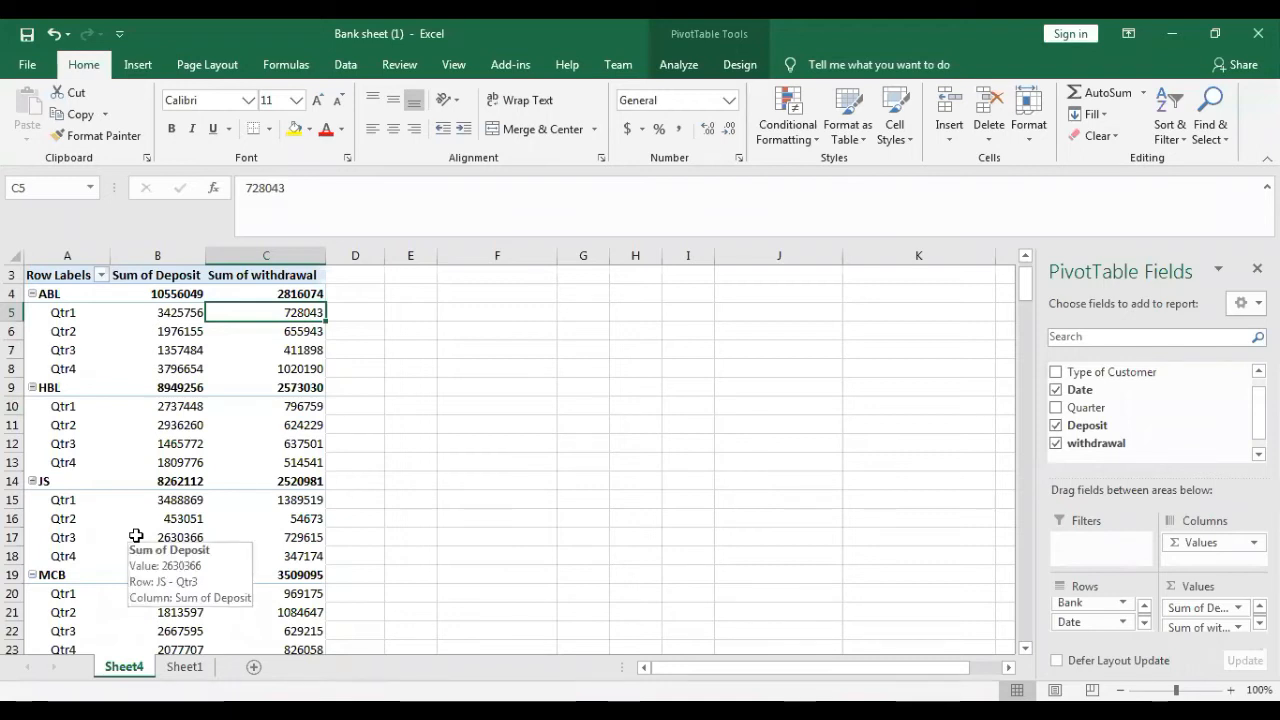
click(731, 62)
click(672, 65)
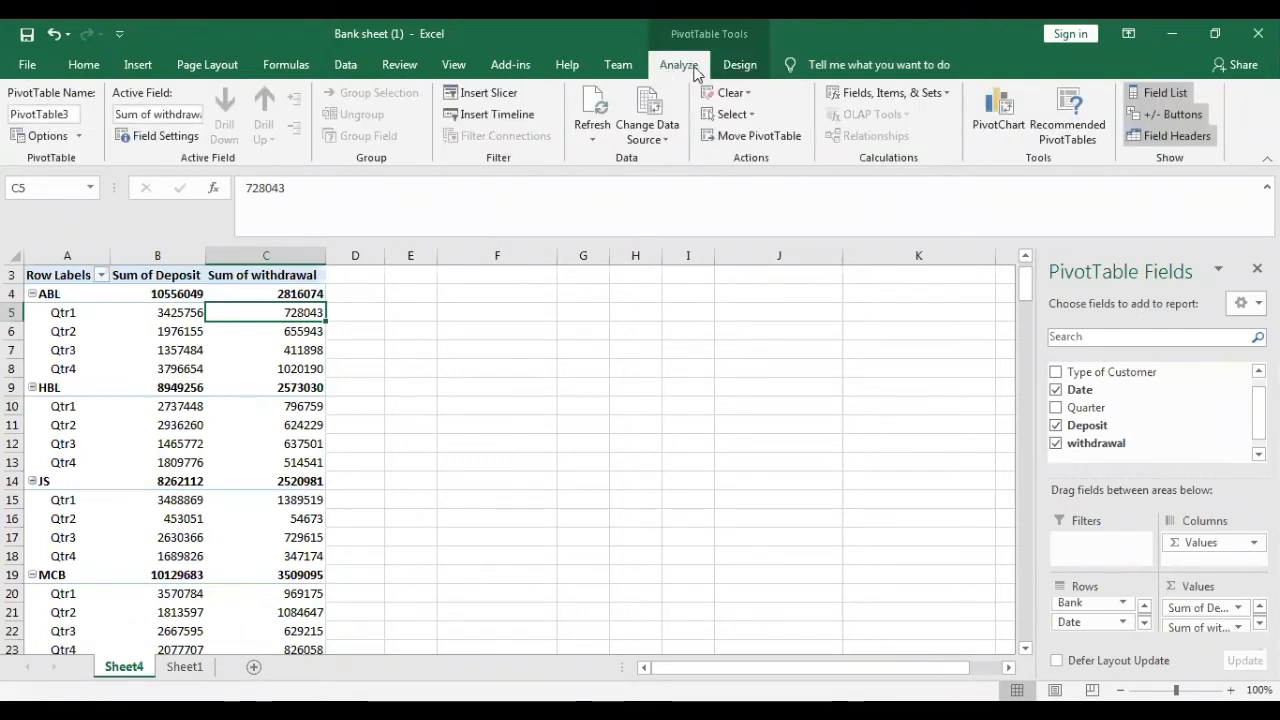
click(487, 94)
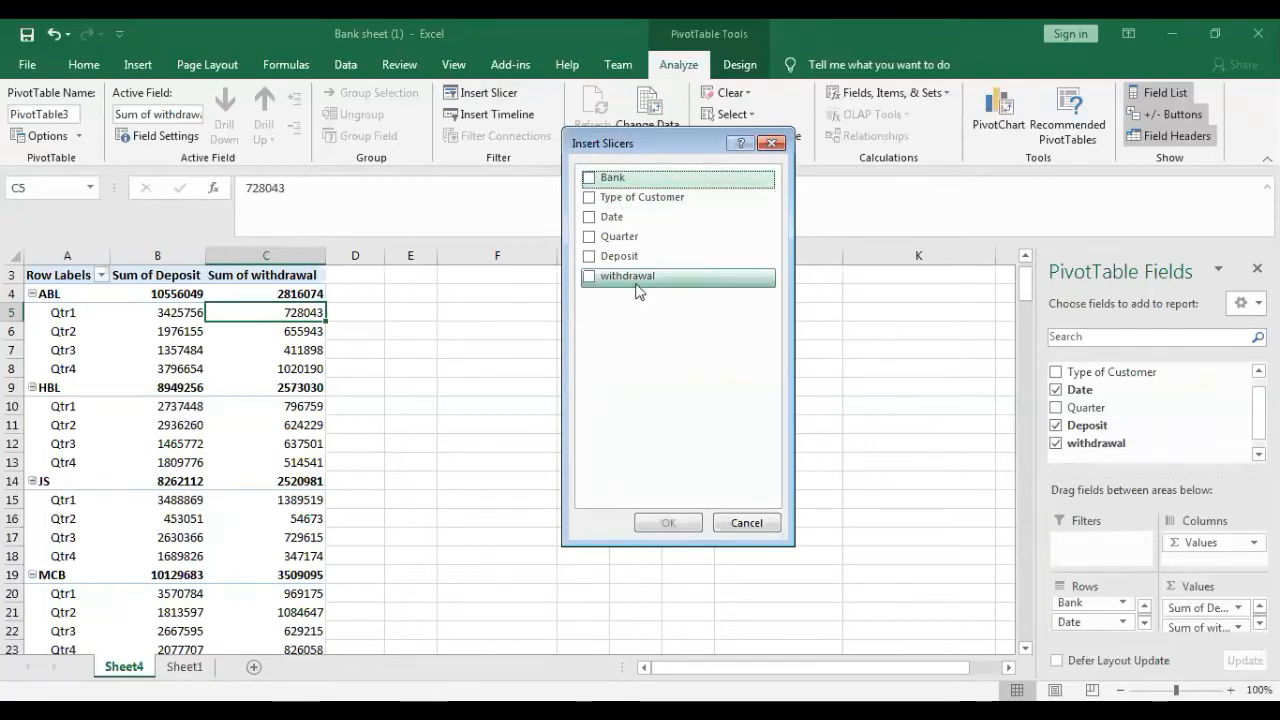
click(588, 180)
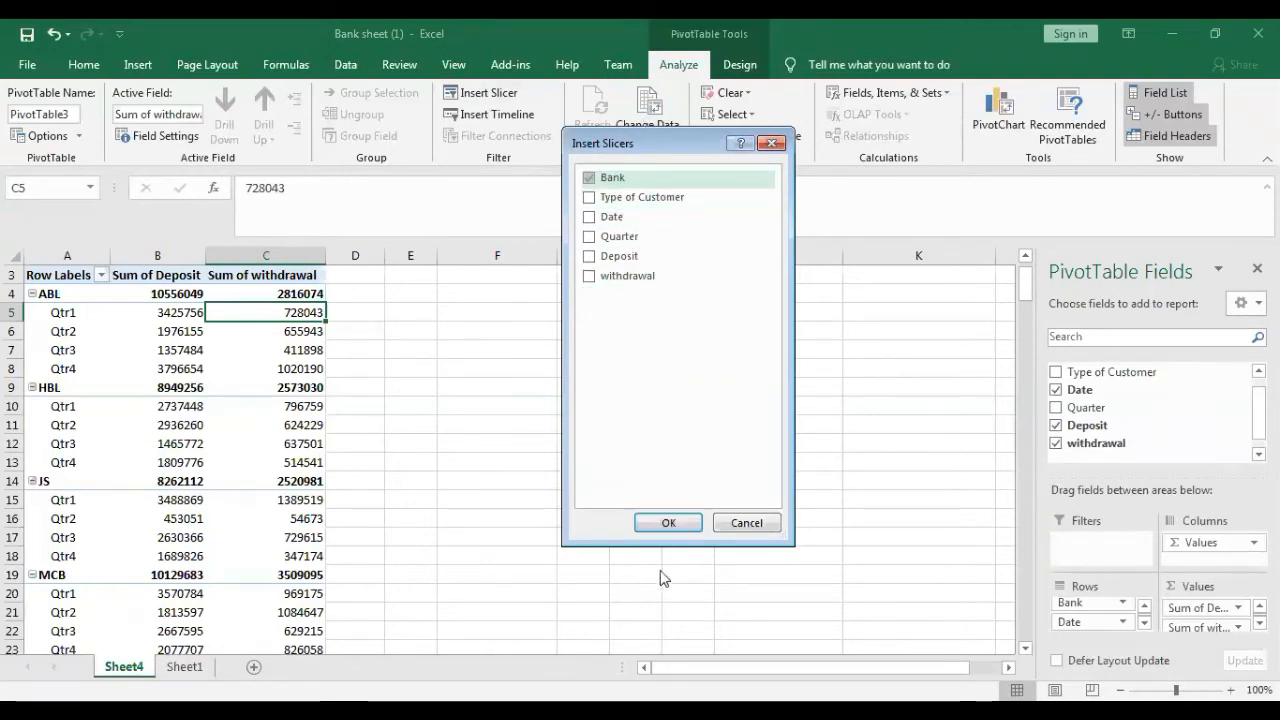
click(668, 523)
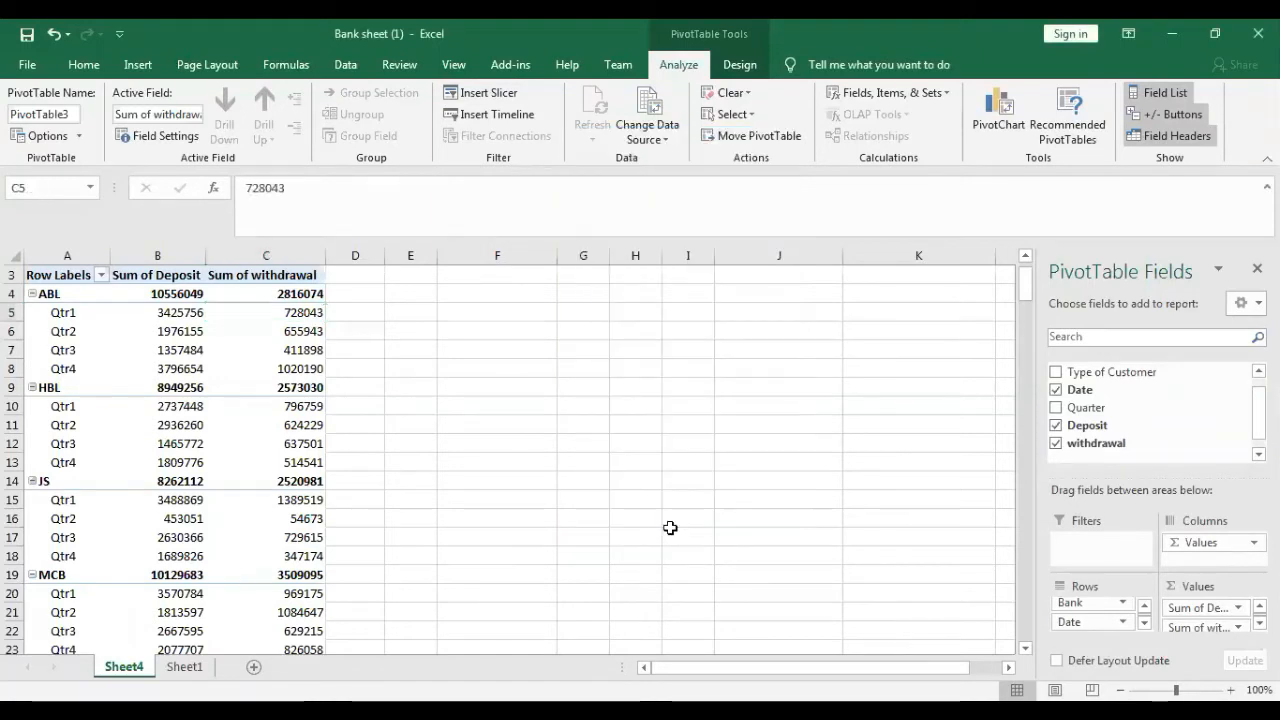
drag(515, 358, 744, 311)
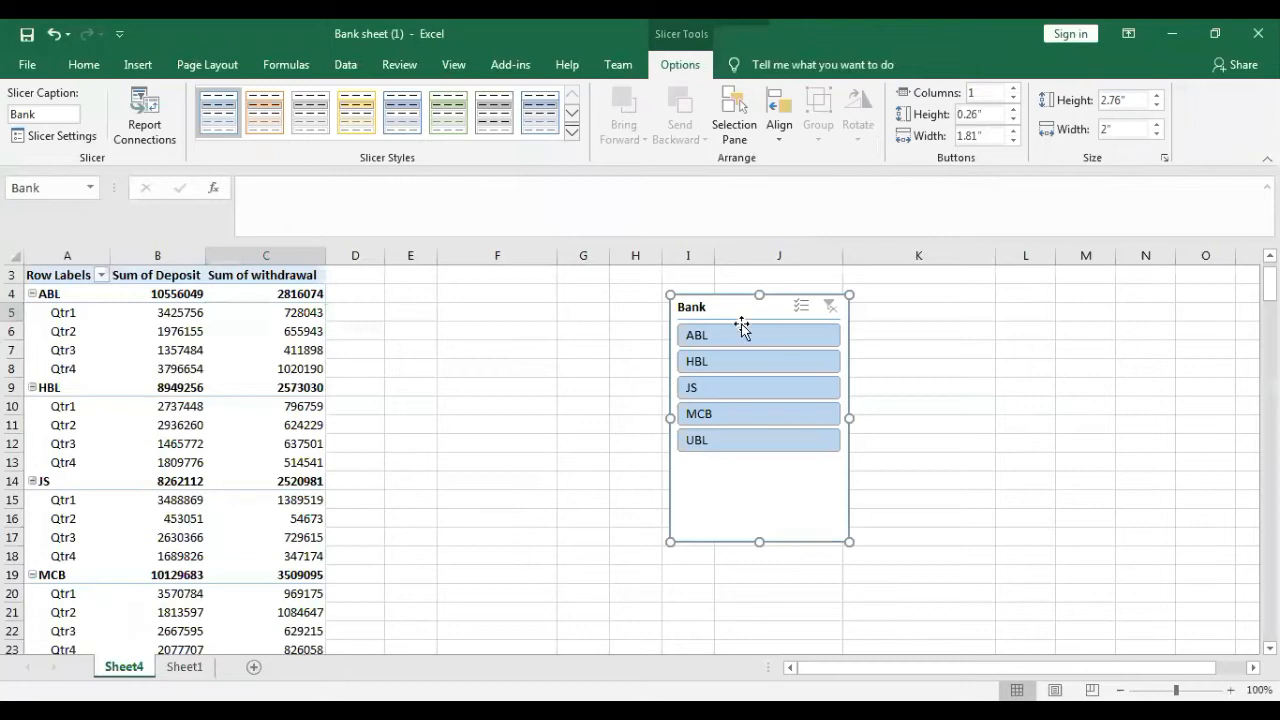
- Try the Bank slicer on HBL and MCB individually, then extend the selection to include all the banks
click(731, 360)
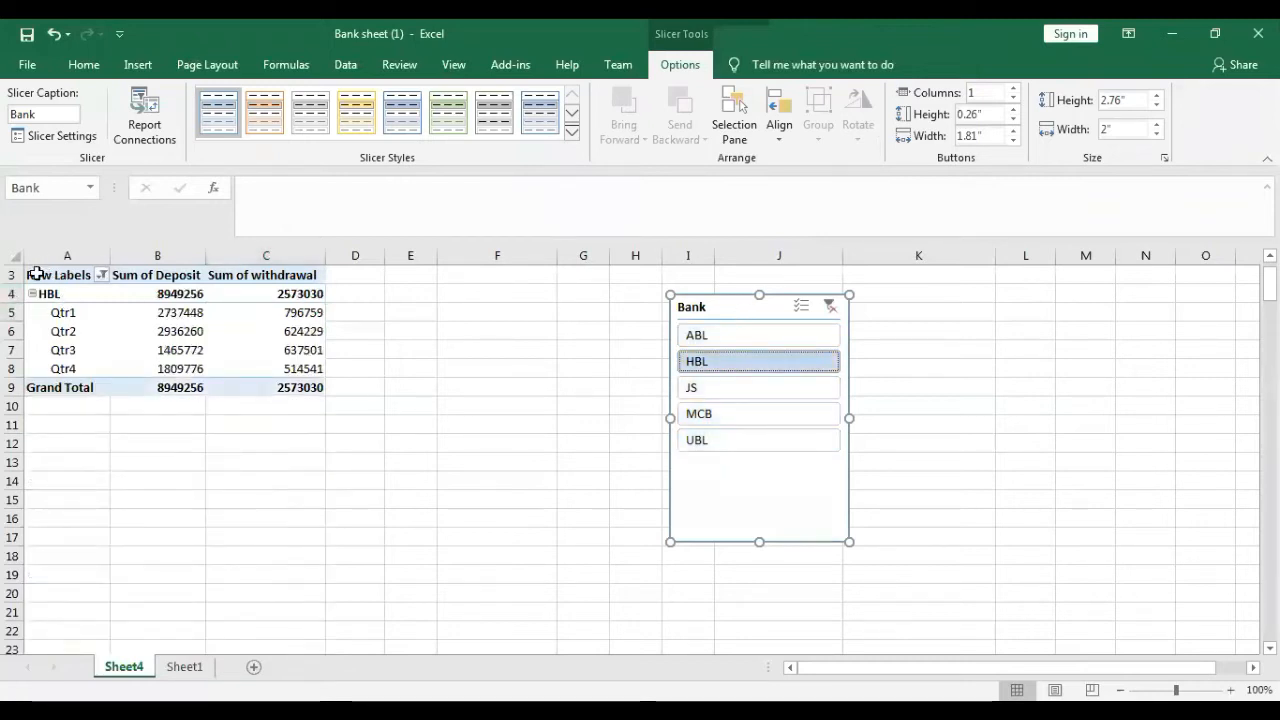
click(729, 415)
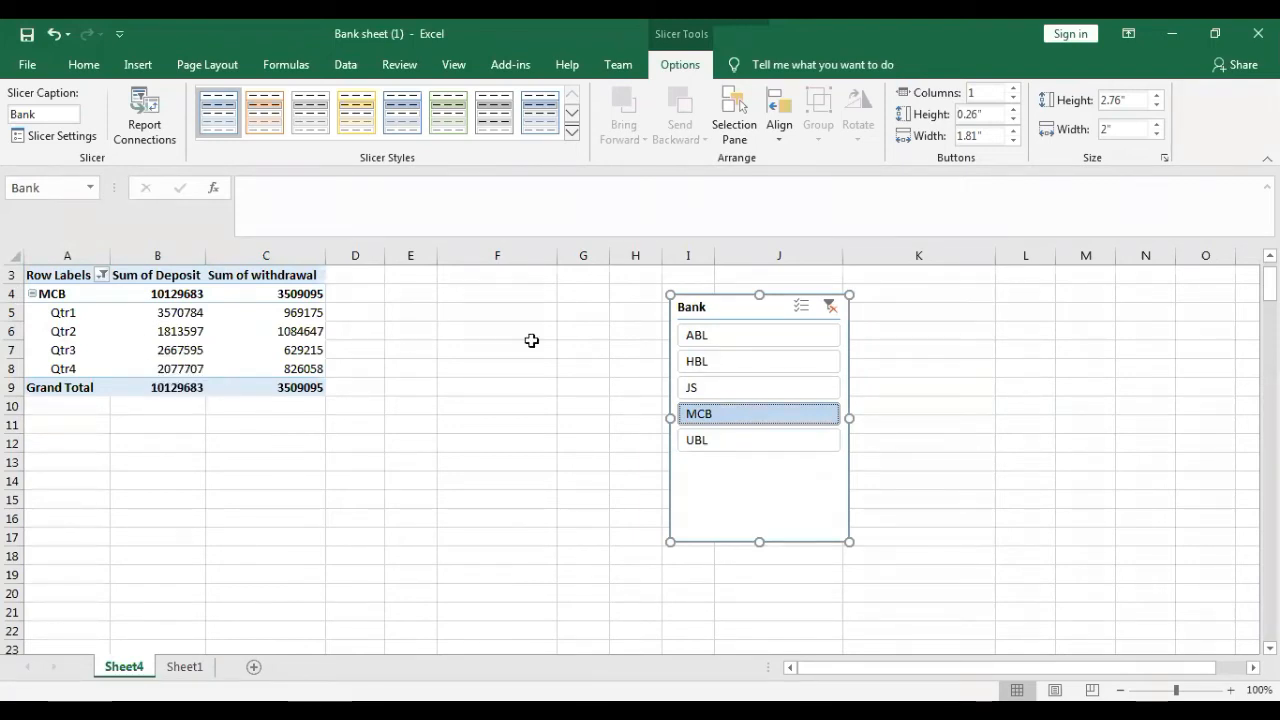
ctrl+click(735, 362)
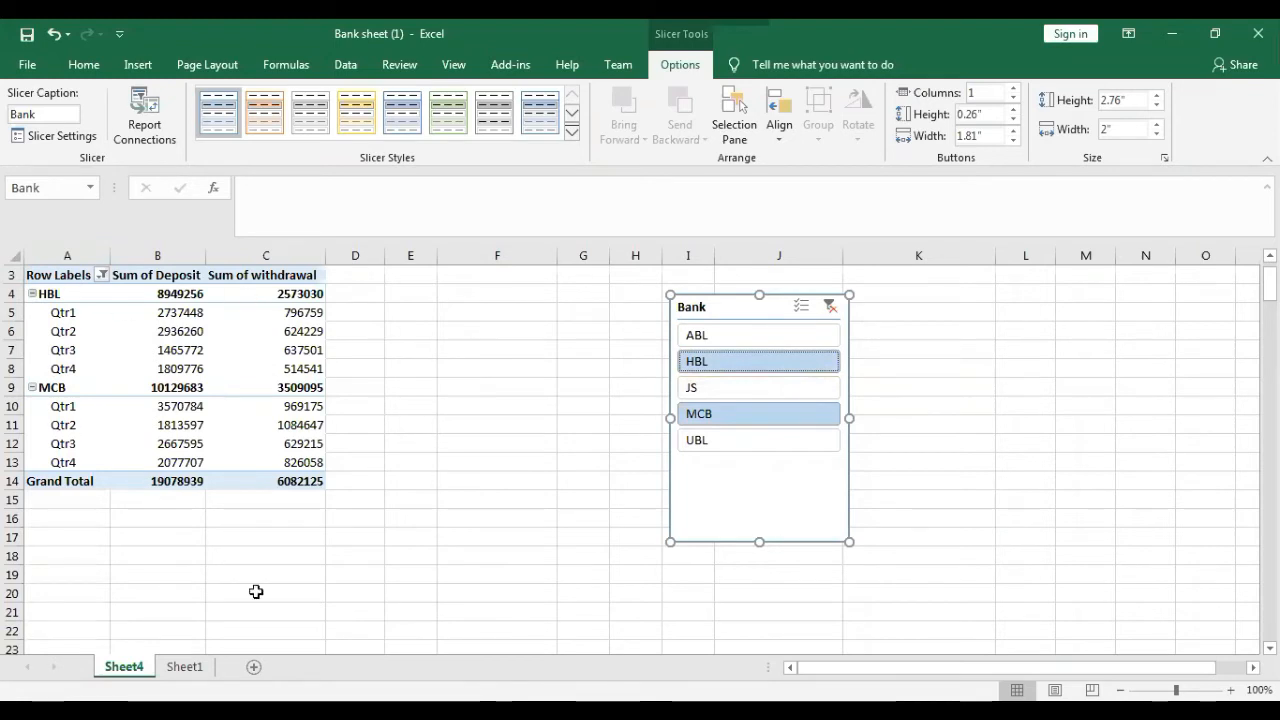
ctrl+click(705, 337)
ctrl+click(710, 387)
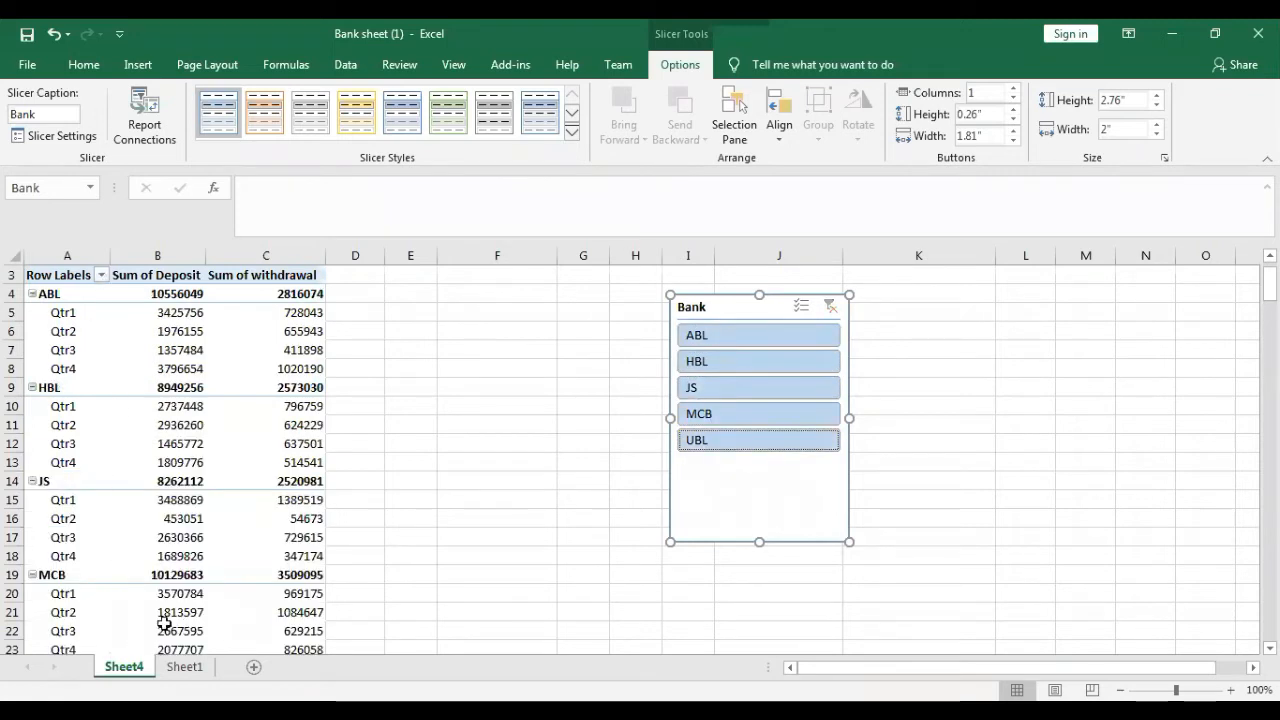
- Filter the PivotTable to HBL and MCB, and move the Bank slicer farther away to columns K to N
click(745, 360)
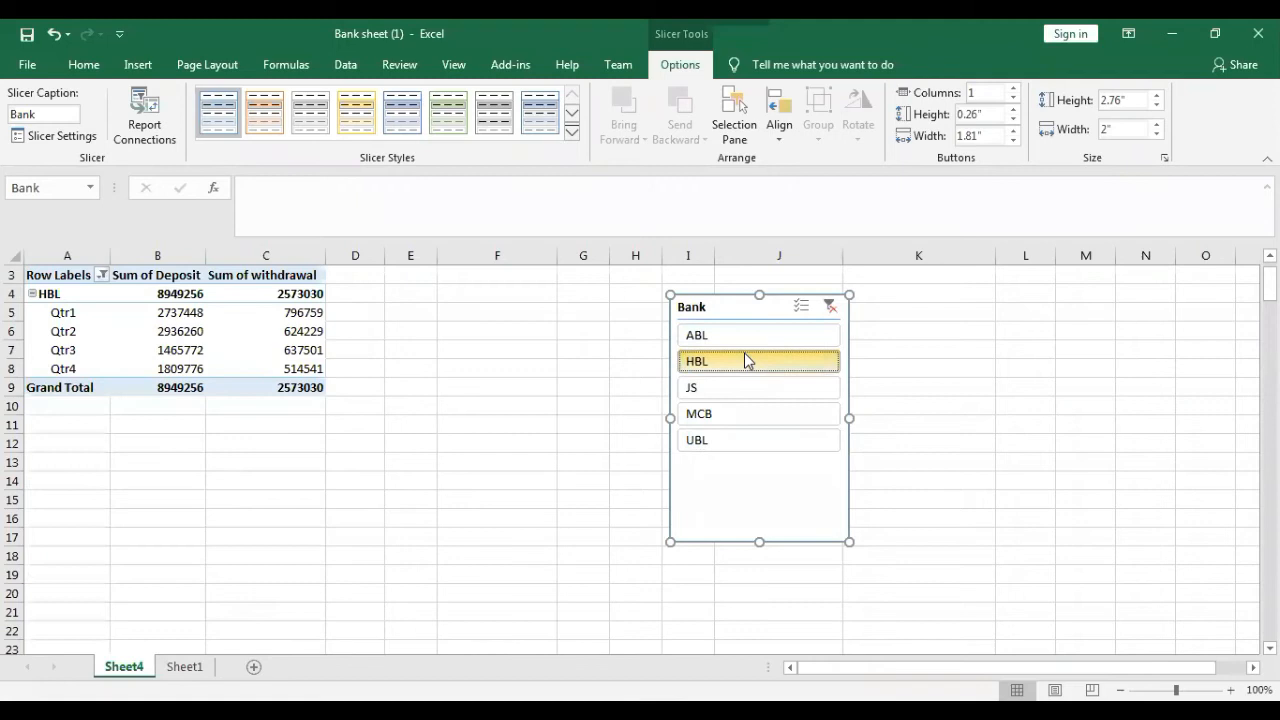
ctrl+click(730, 418)
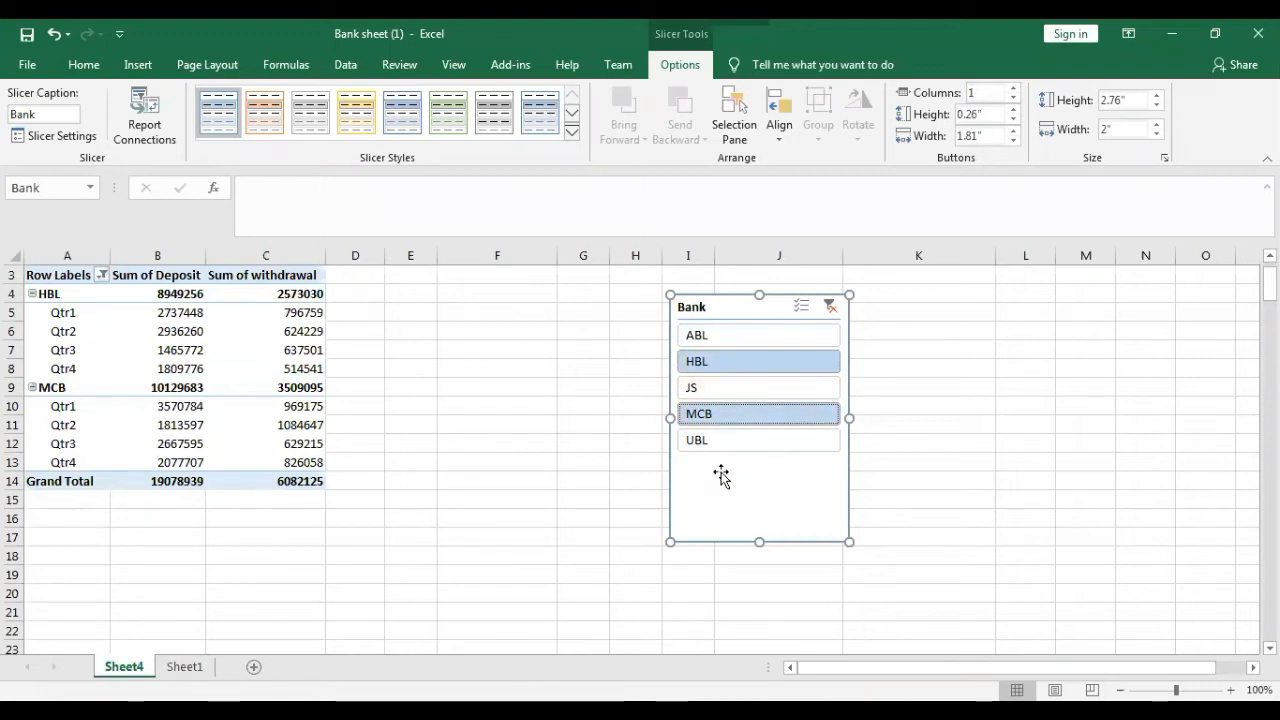
drag(736, 310, 1045, 289)
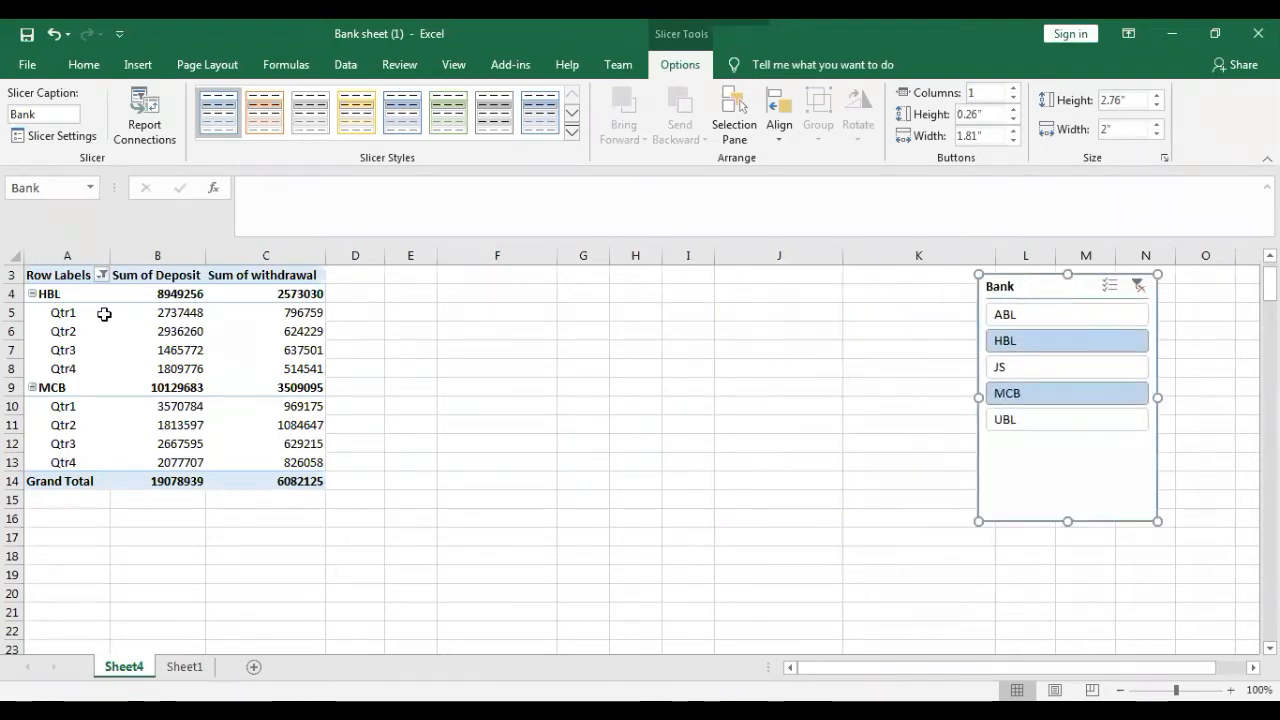
- Insert a 2-D clustered column PivotChart from the PivotTable and position it between the table and the Bank slicer
click(159, 330)
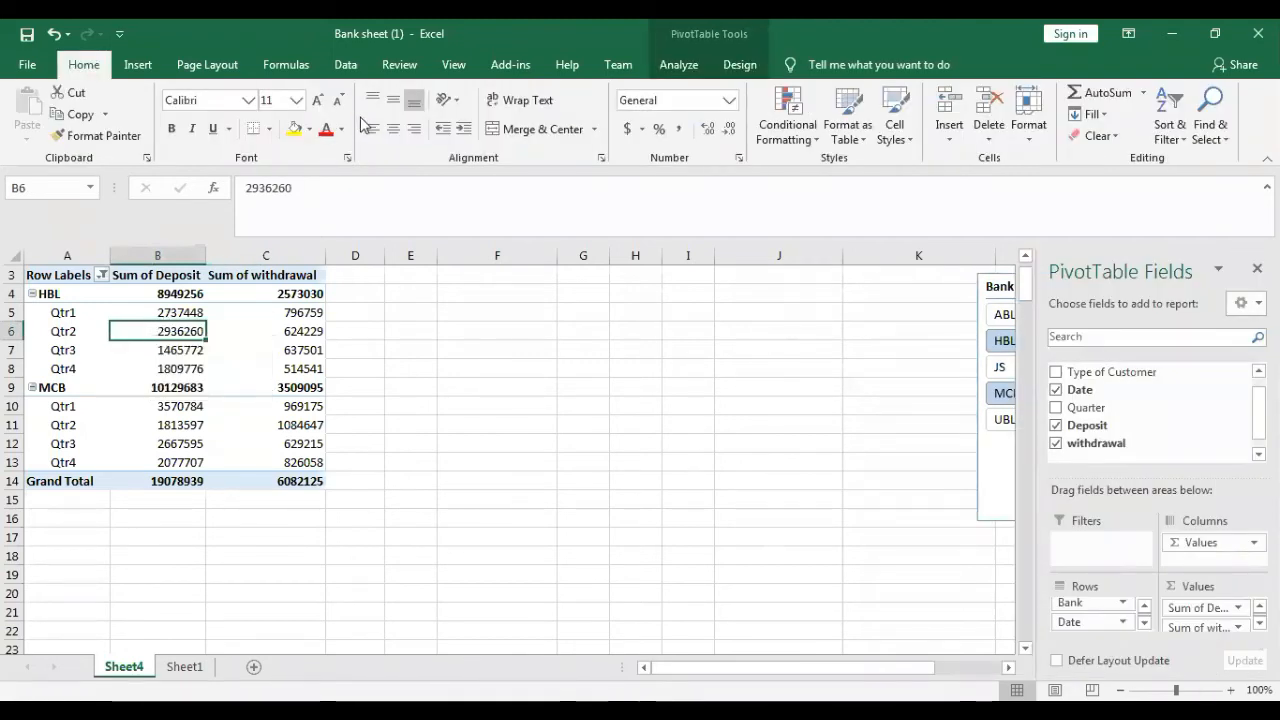
click(142, 65)
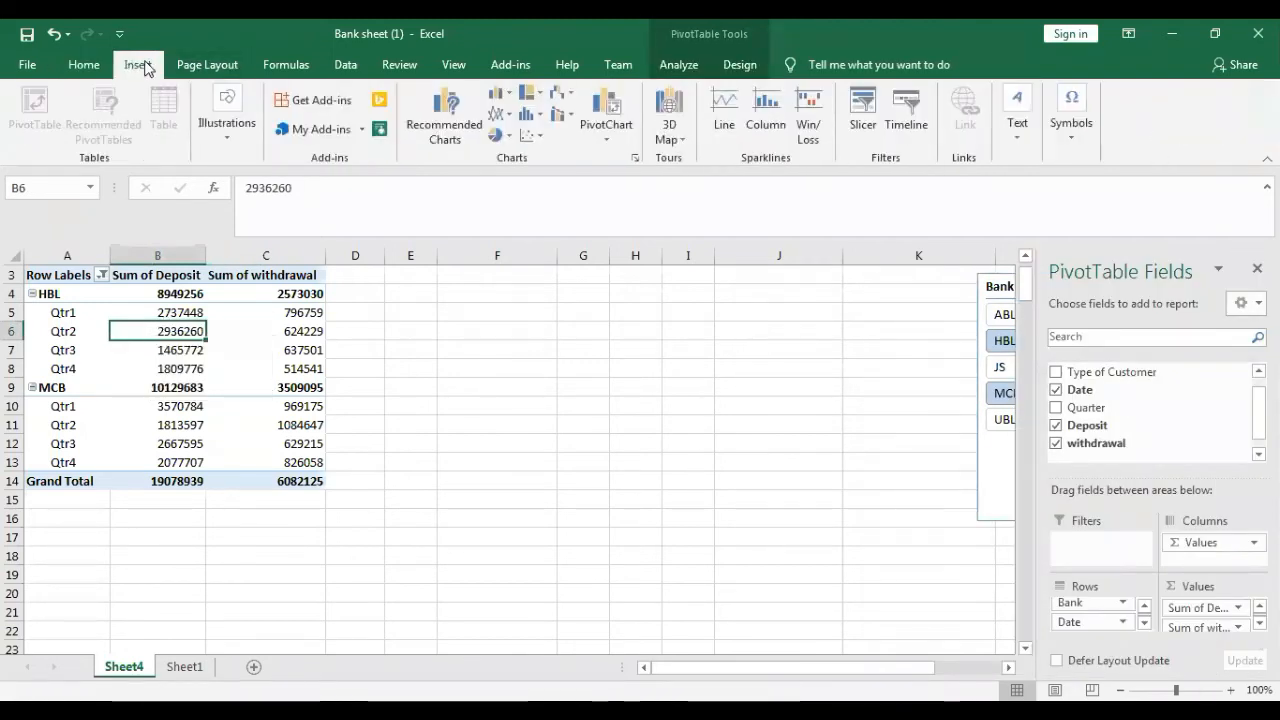
click(496, 94)
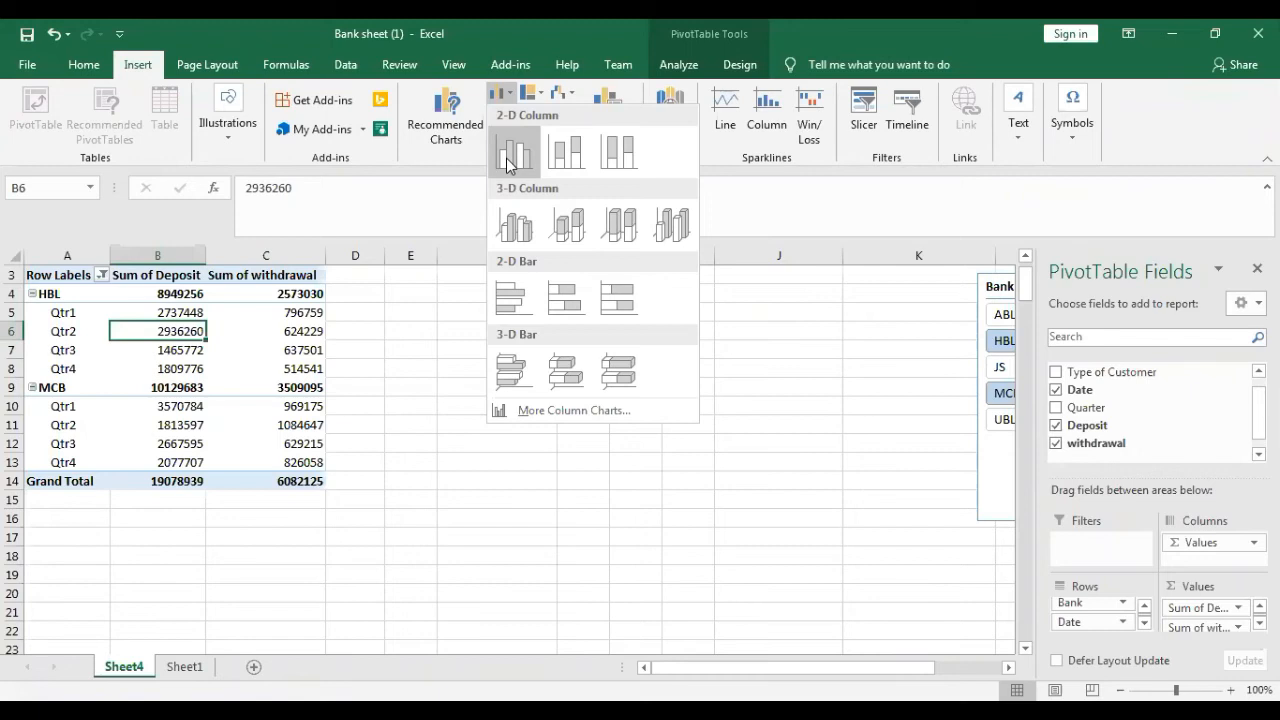
click(507, 163)
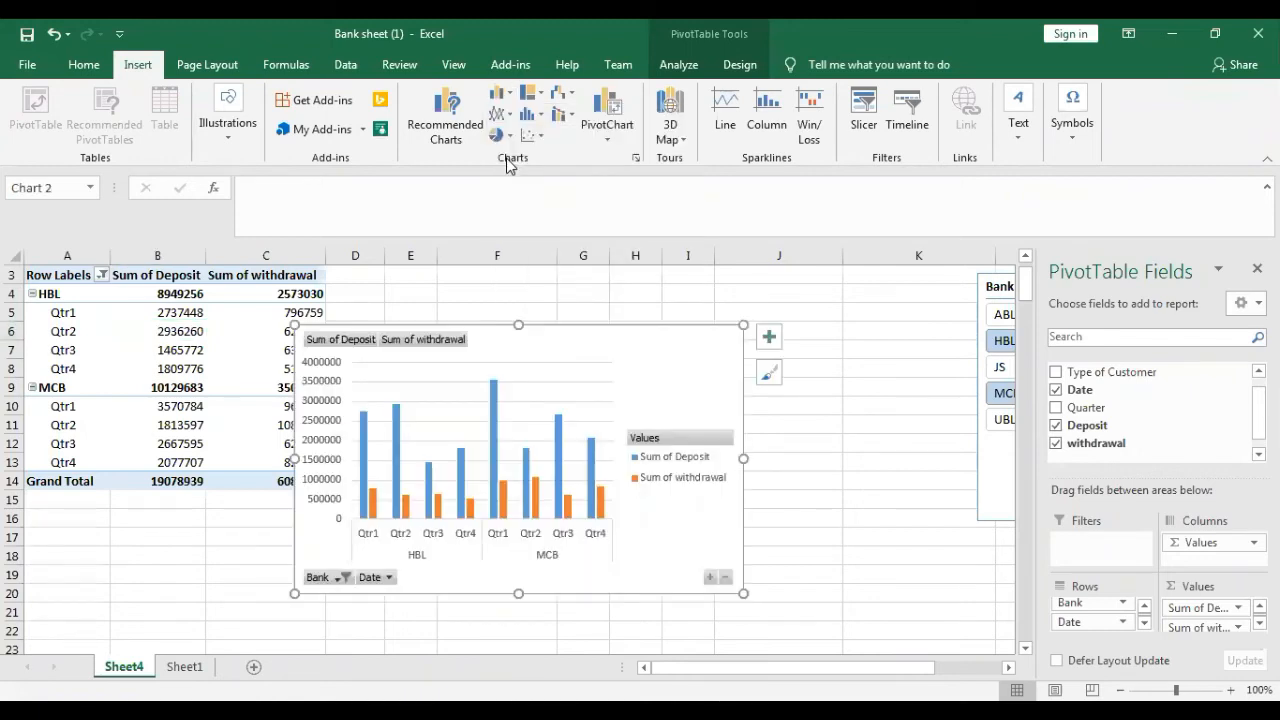
drag(629, 342, 758, 317)
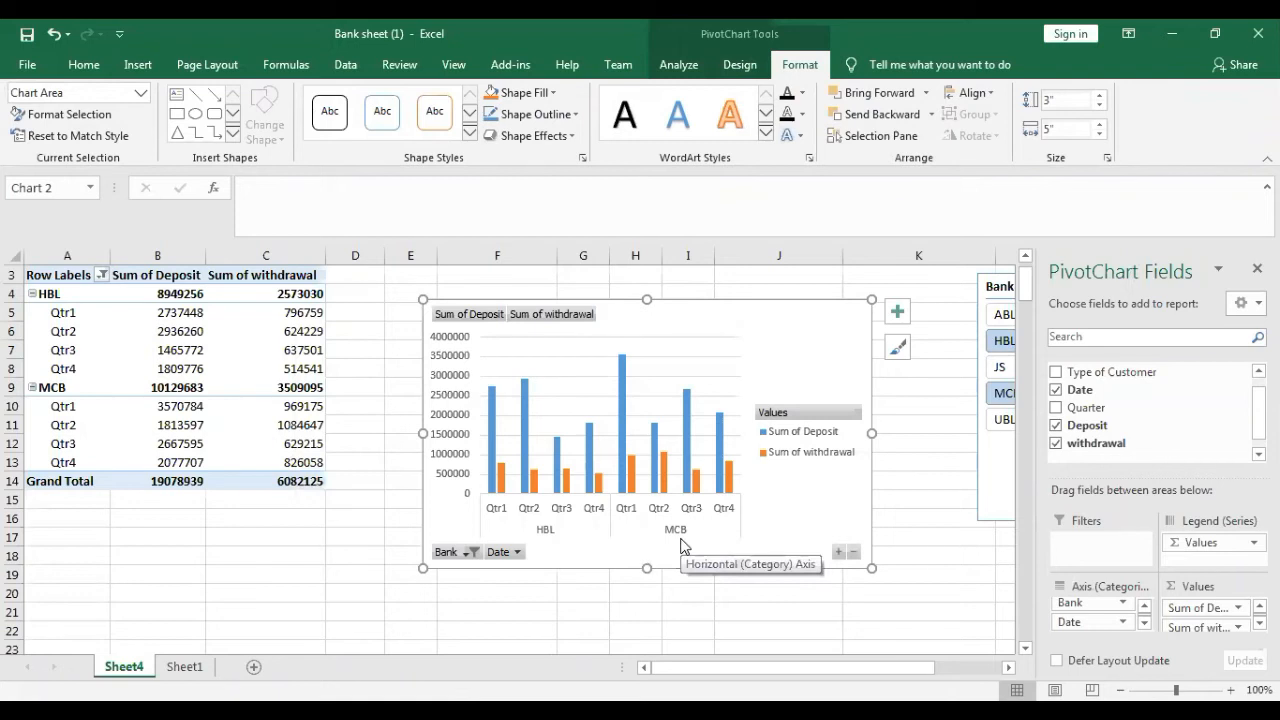
- Move the Bank slicer next to the chart and use it to filter the PivotTable and chart to MCB and UBL
drag(993, 288, 918, 301)
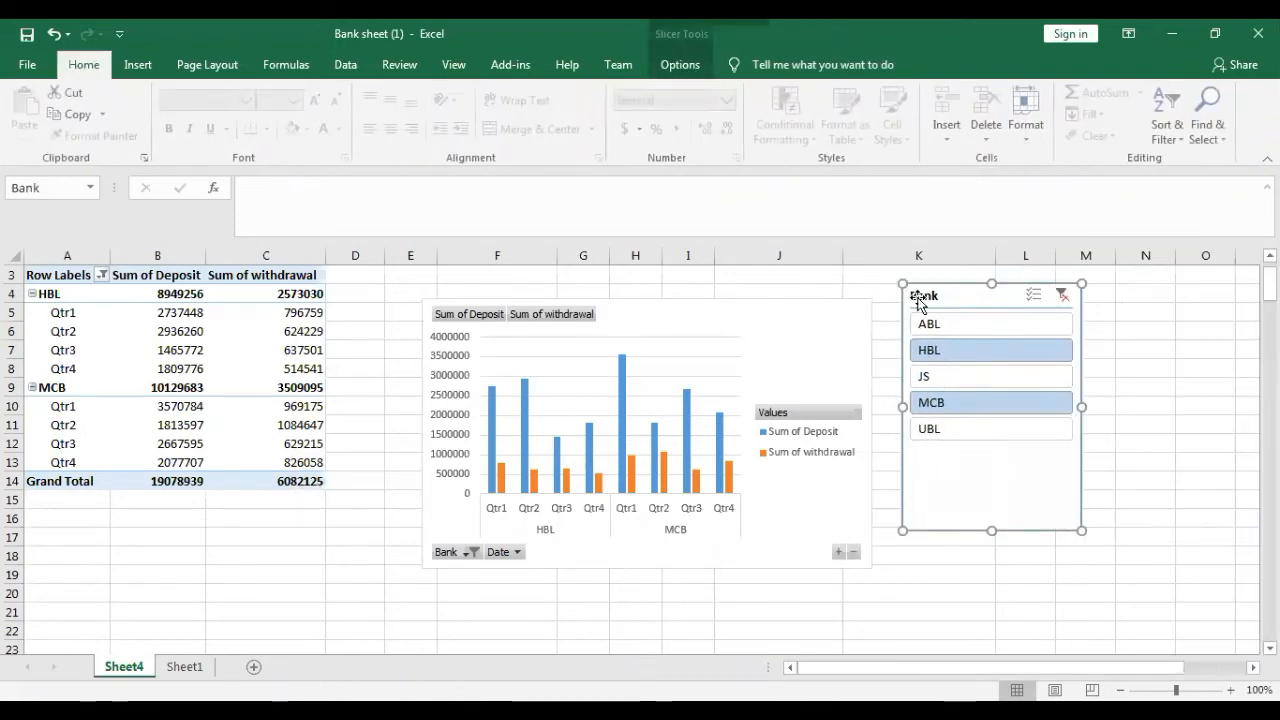
ctrl+click(941, 376)
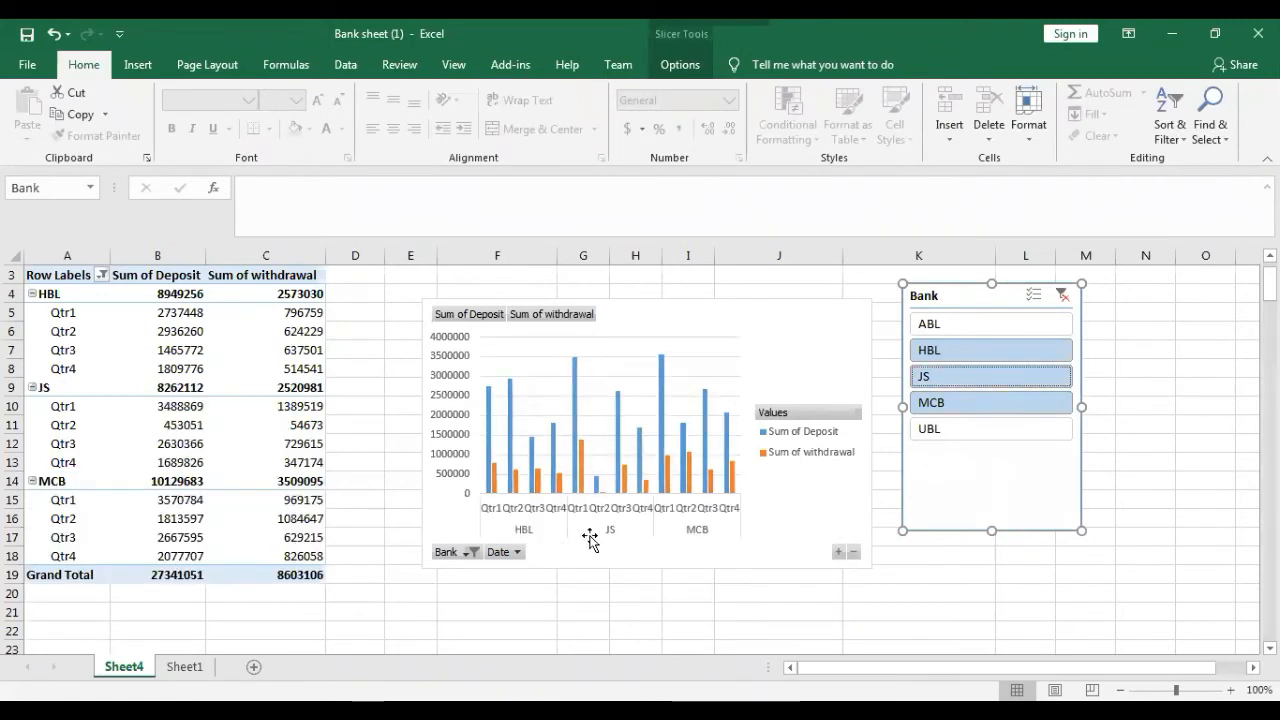
click(1003, 406)
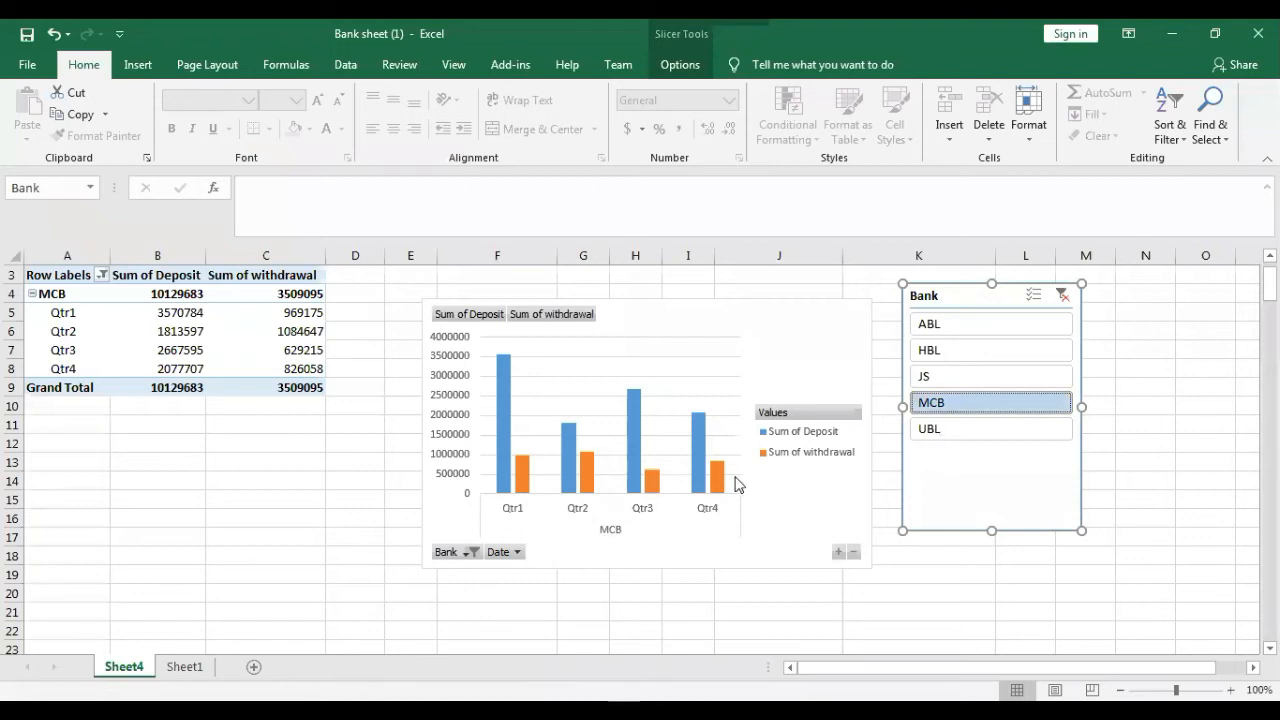
ctrl+click(965, 432)
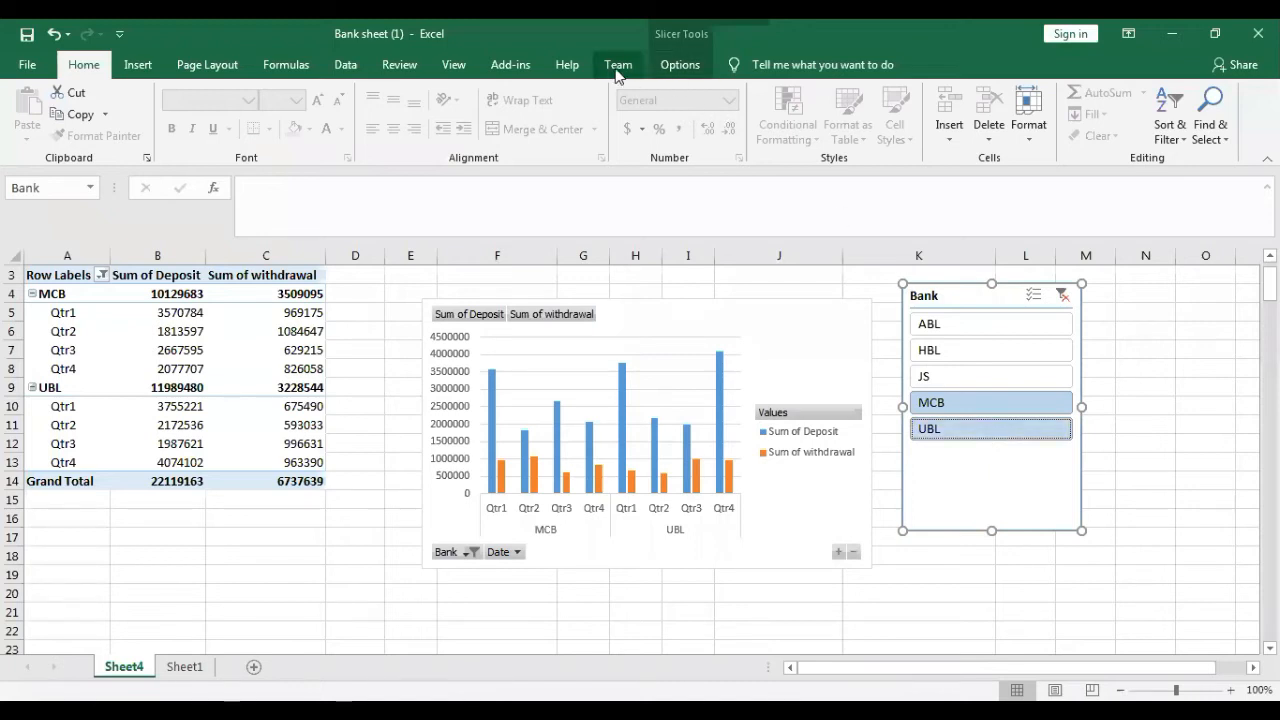
- Insert a Quarter slicer for the PivotTable and place it beside the Bank slicer
click(668, 66)
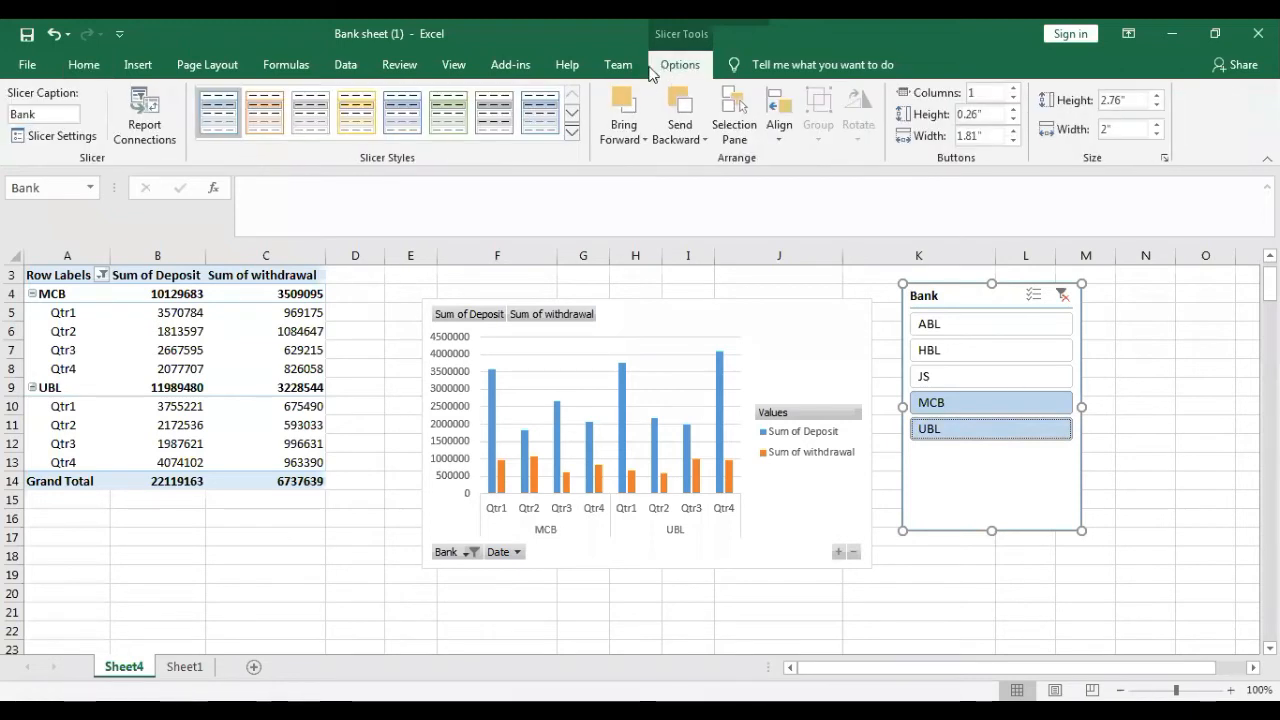
click(63, 350)
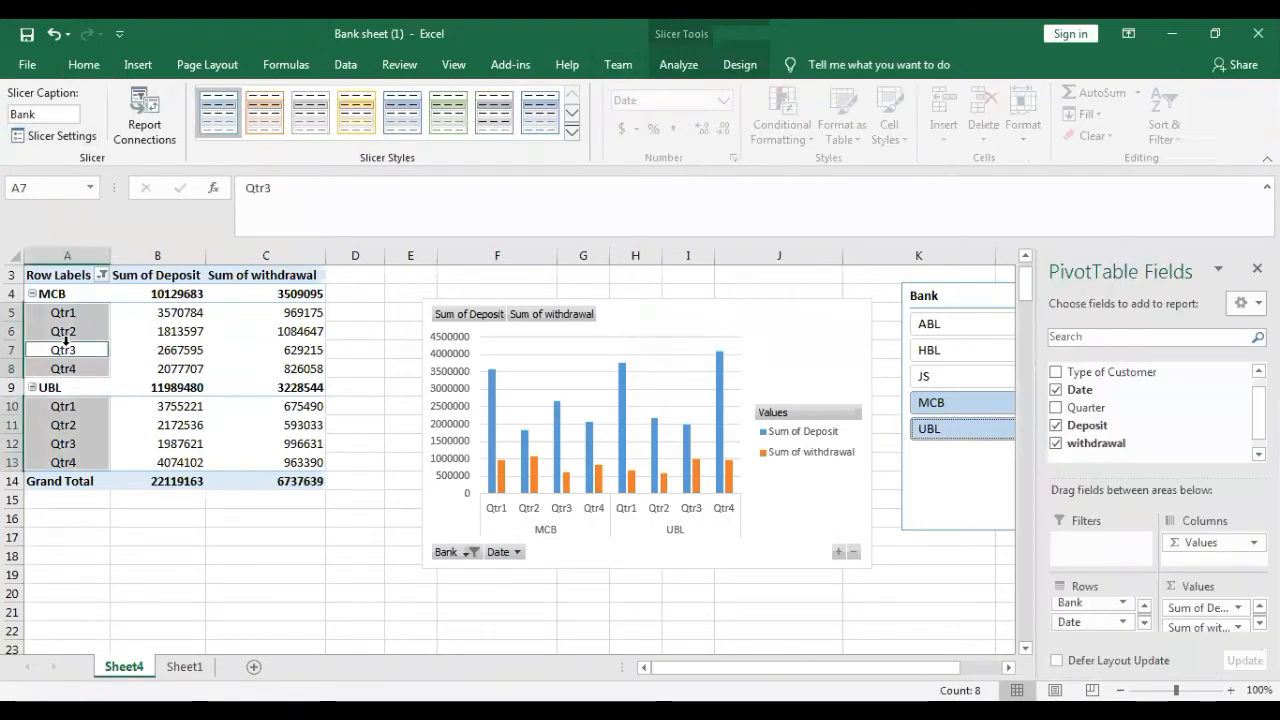
click(678, 64)
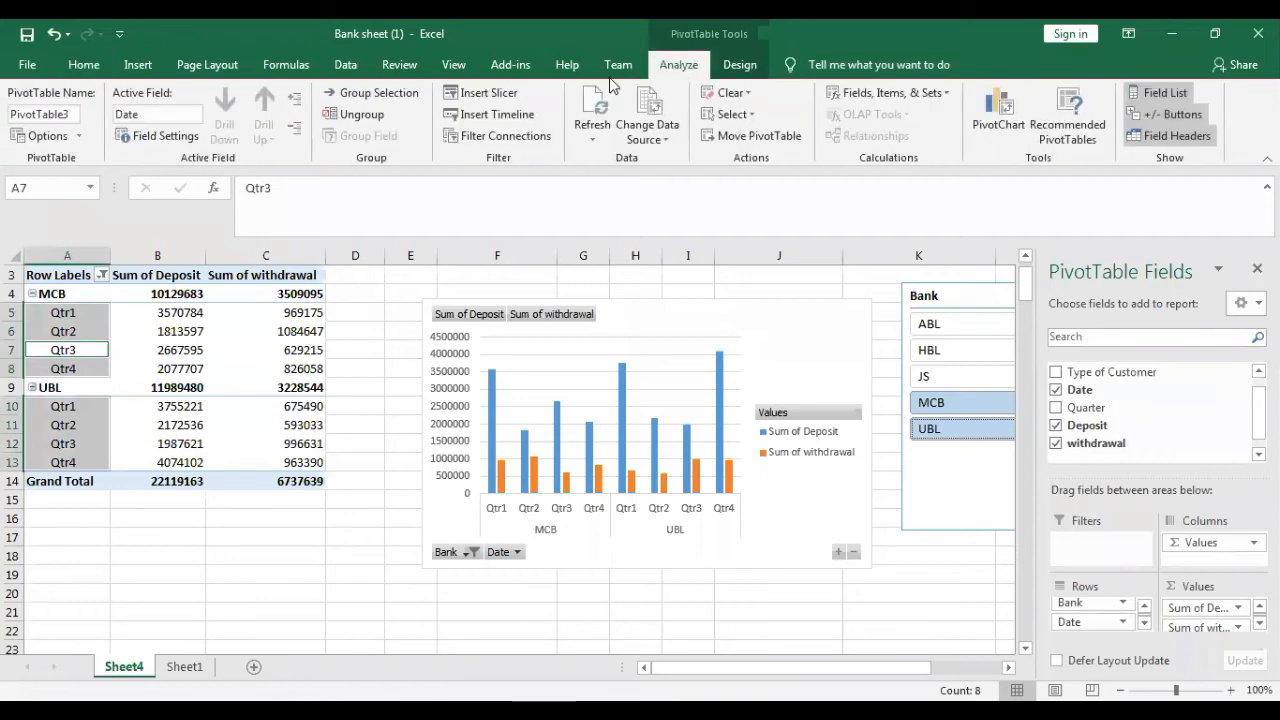
click(488, 93)
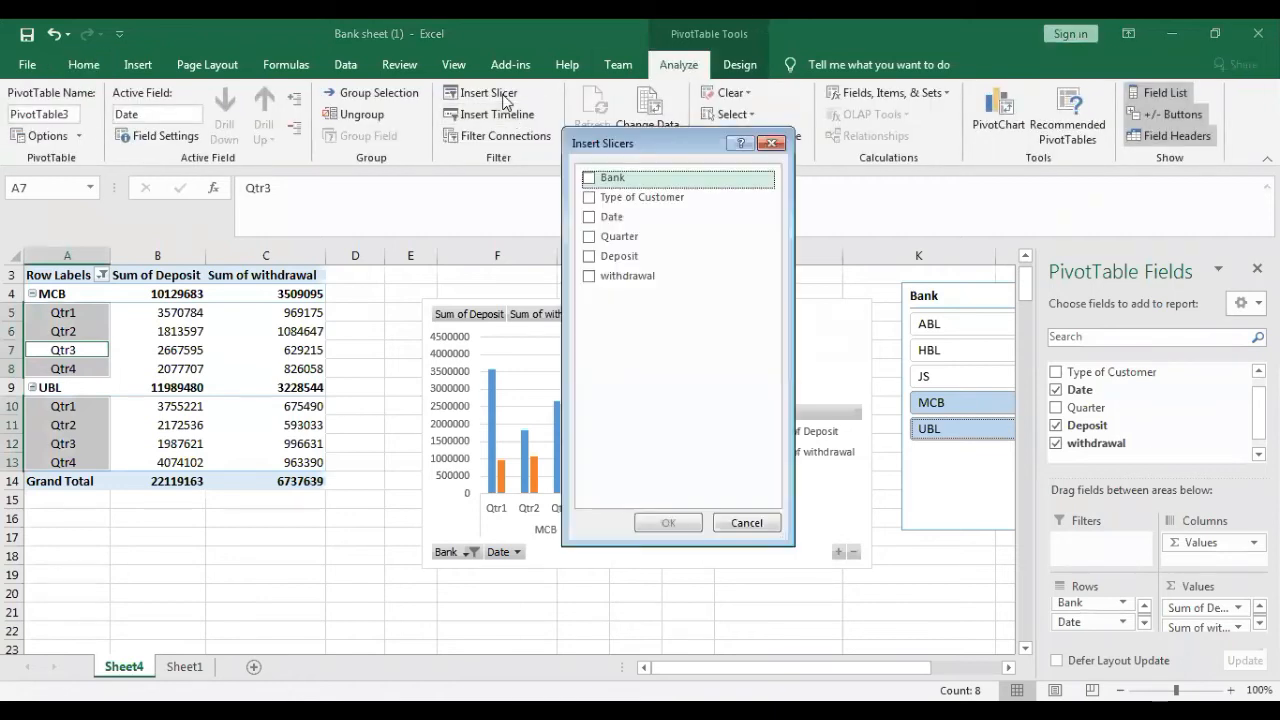
click(591, 240)
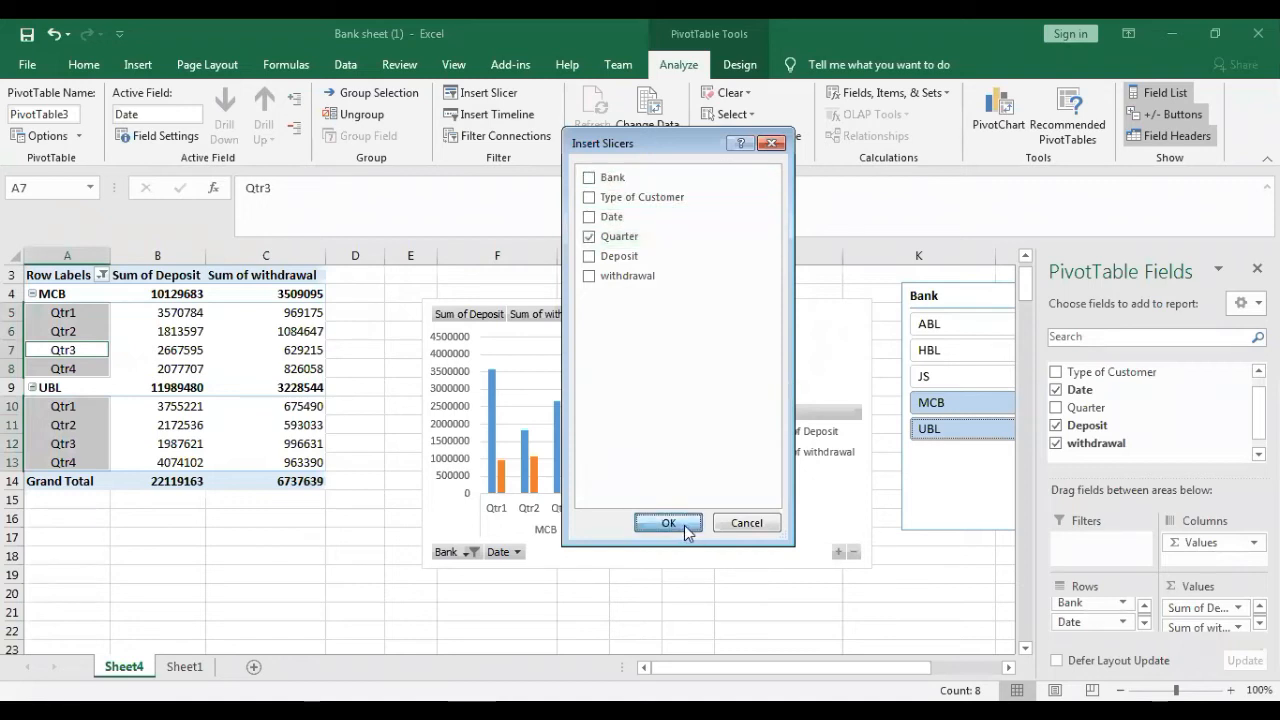
click(668, 522)
drag(500, 360, 524, 357)
drag(623, 351, 1140, 306)
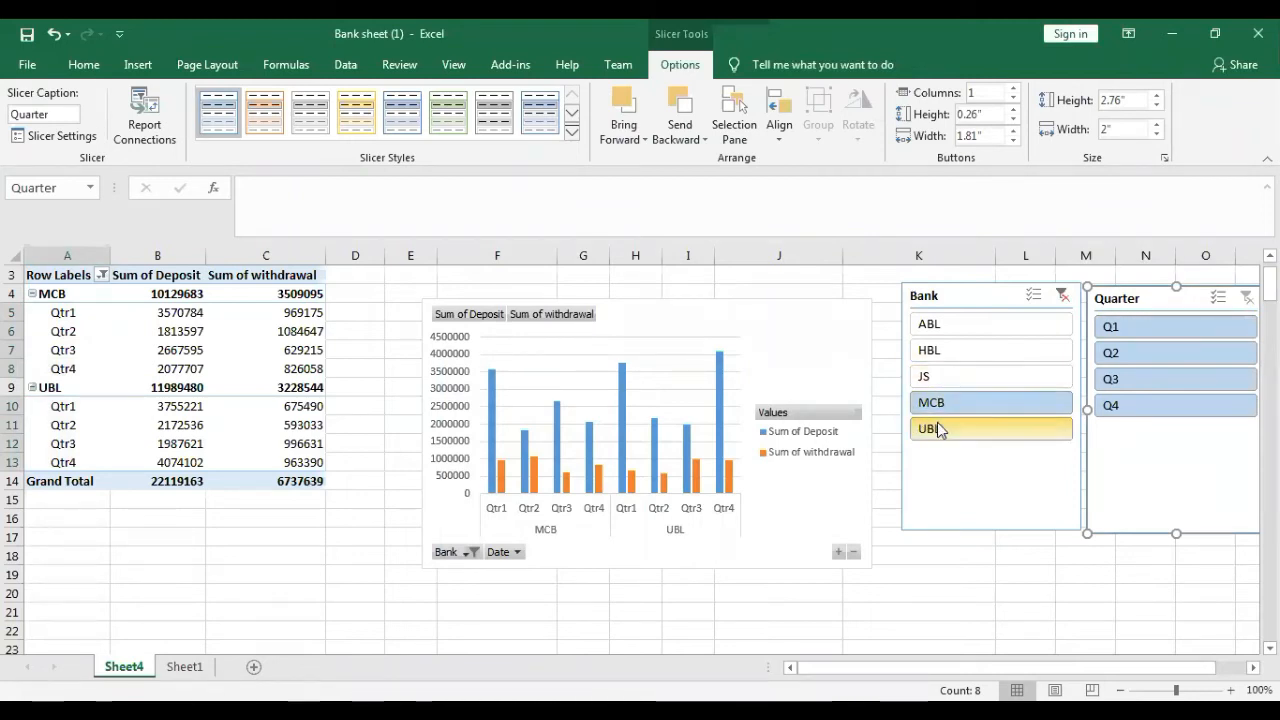
- Filter the PivotTable and chart to Q3, move the Quarter slicer below the chart, and select Q4 in it
click(1158, 375)
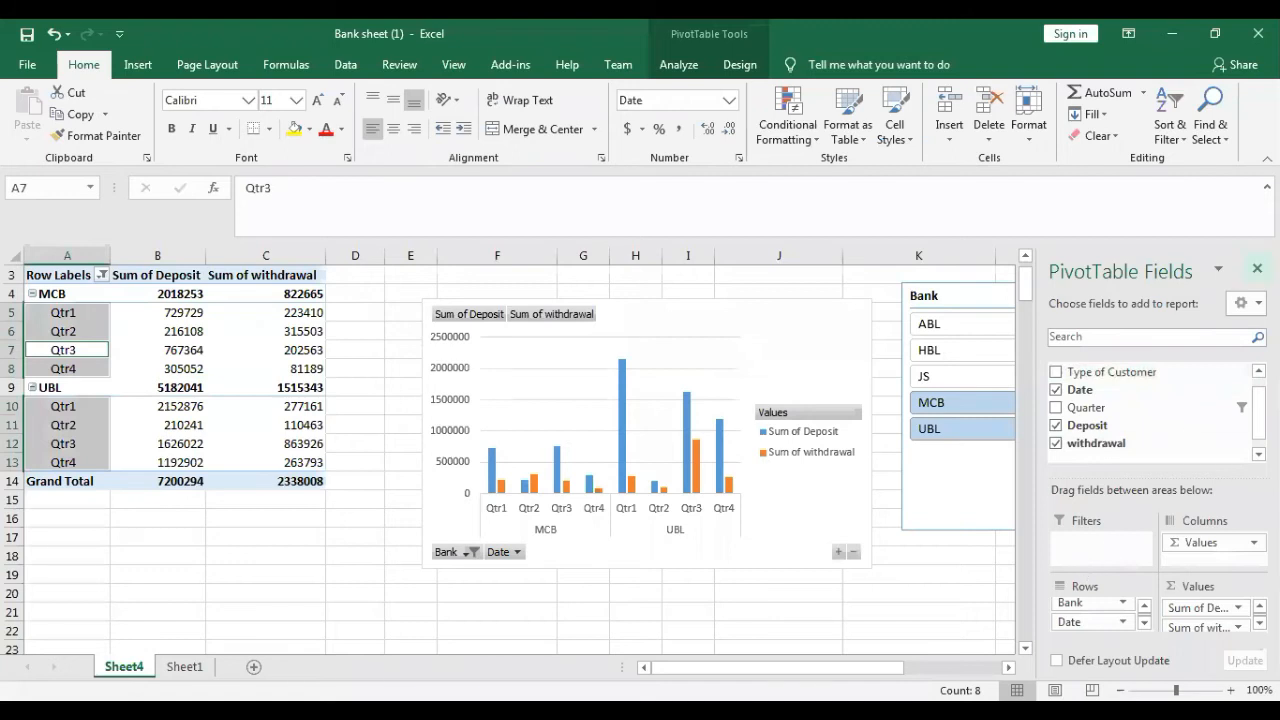
click(942, 295)
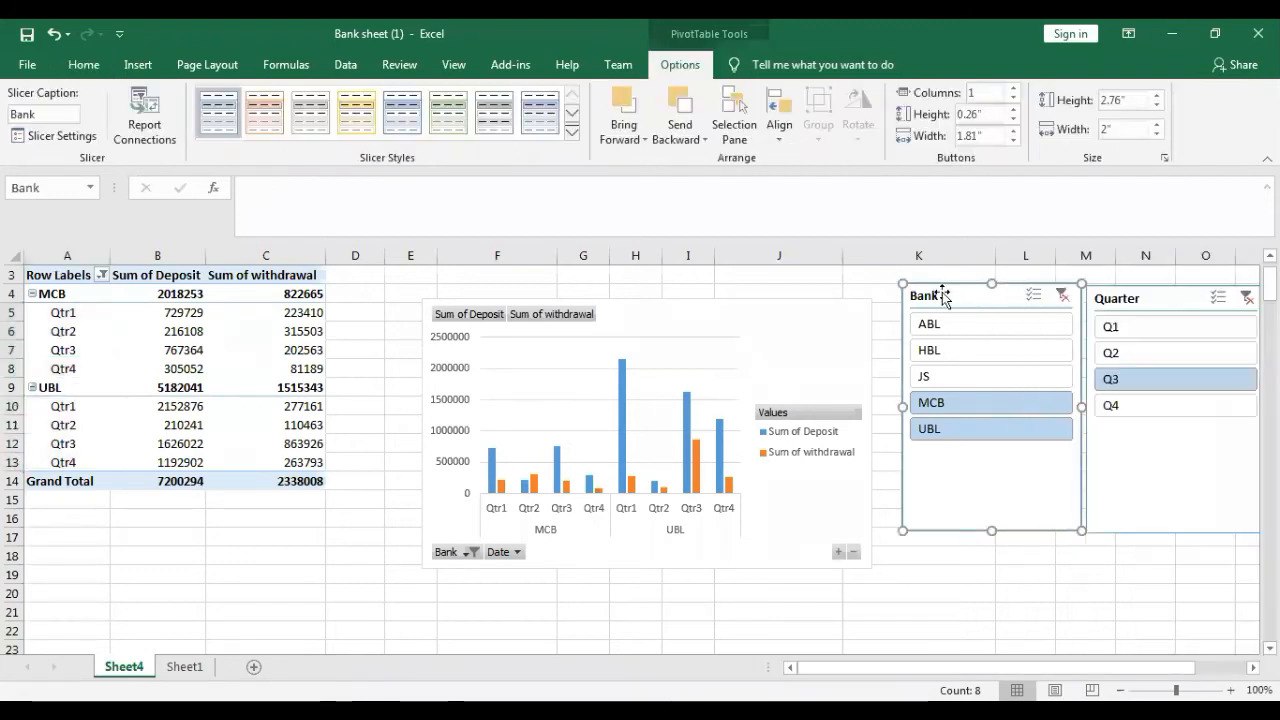
drag(1154, 306, 726, 582)
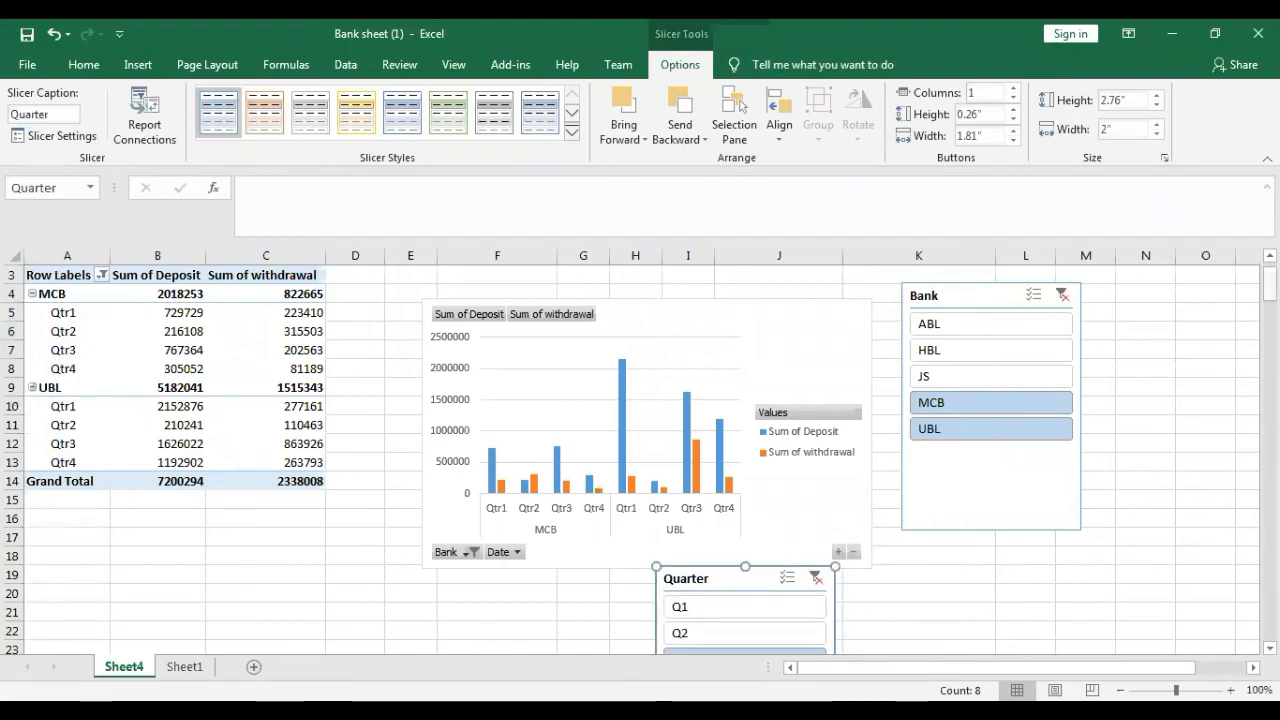
drag(1270, 285, 1270, 288)
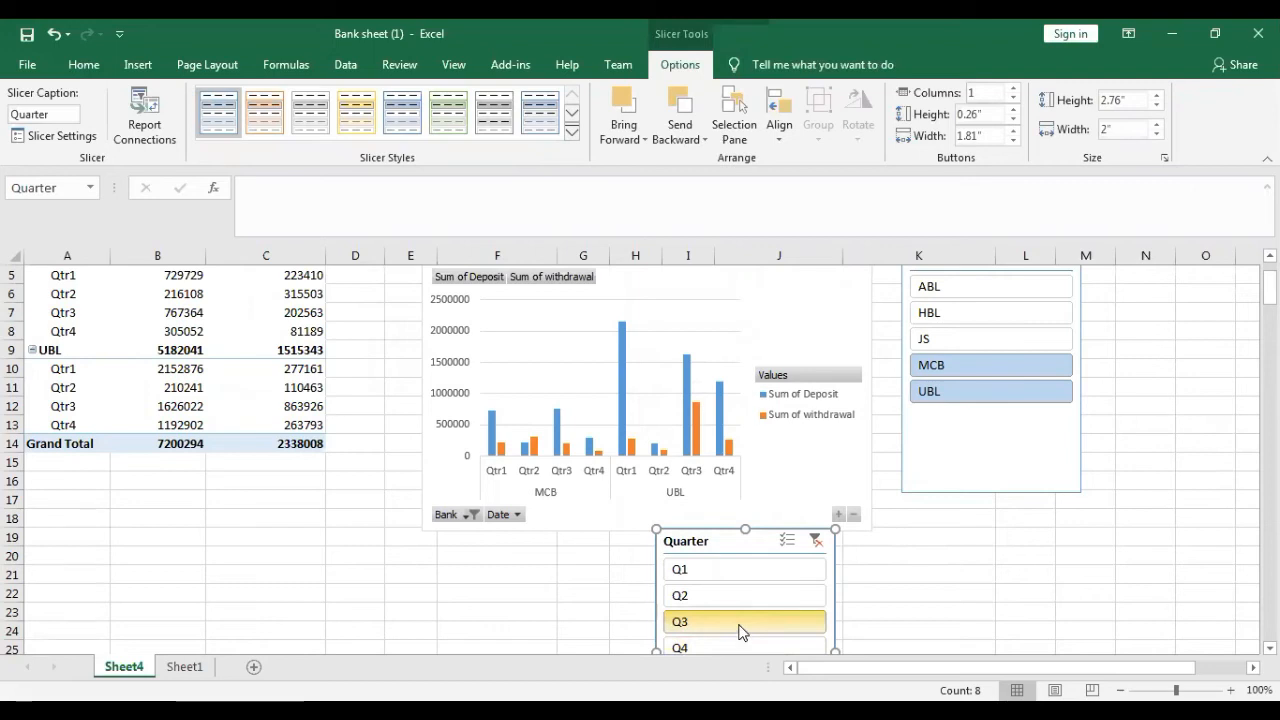
ctrl+click(727, 651)
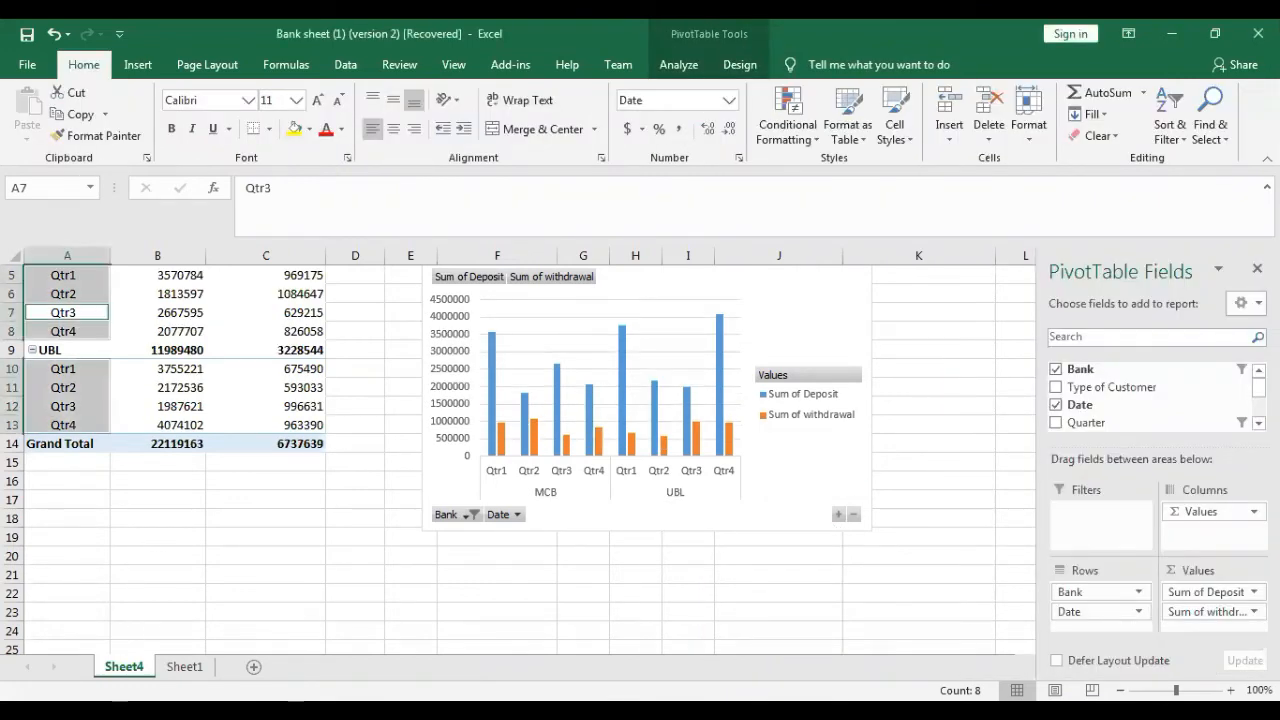
- Delete the Sheet4 worksheet containing the old PivotTable and chart, and clear the range selection on Sheet1
right_click(128, 666)
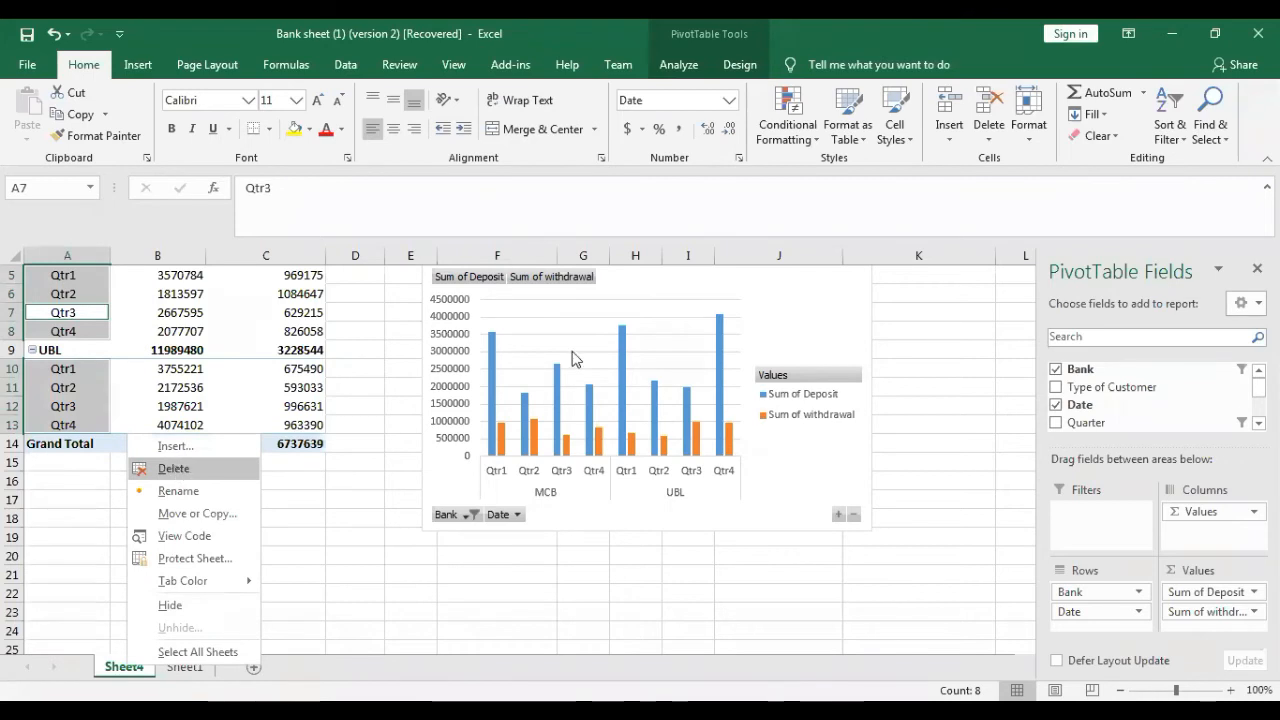
click(174, 470)
click(604, 420)
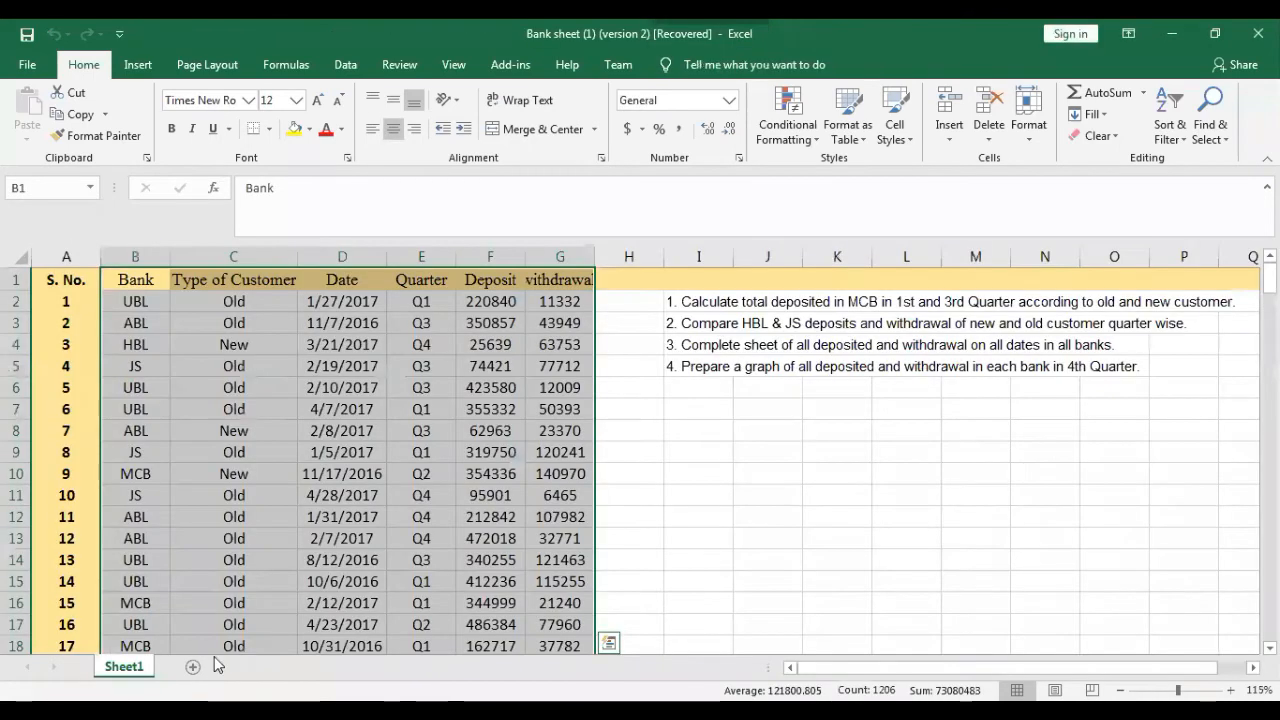
click(662, 438)
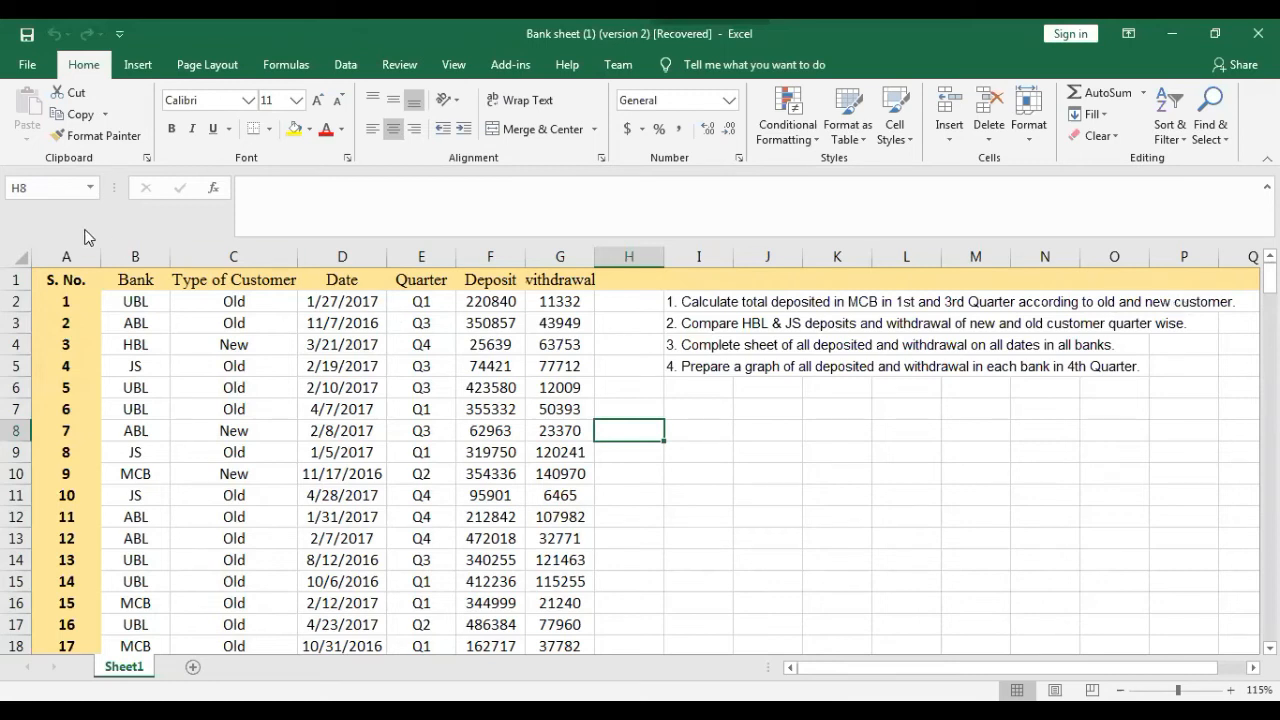
- Create a PivotTable on a new worksheet from the Sheet1 data in B1:G201
click(122, 282)
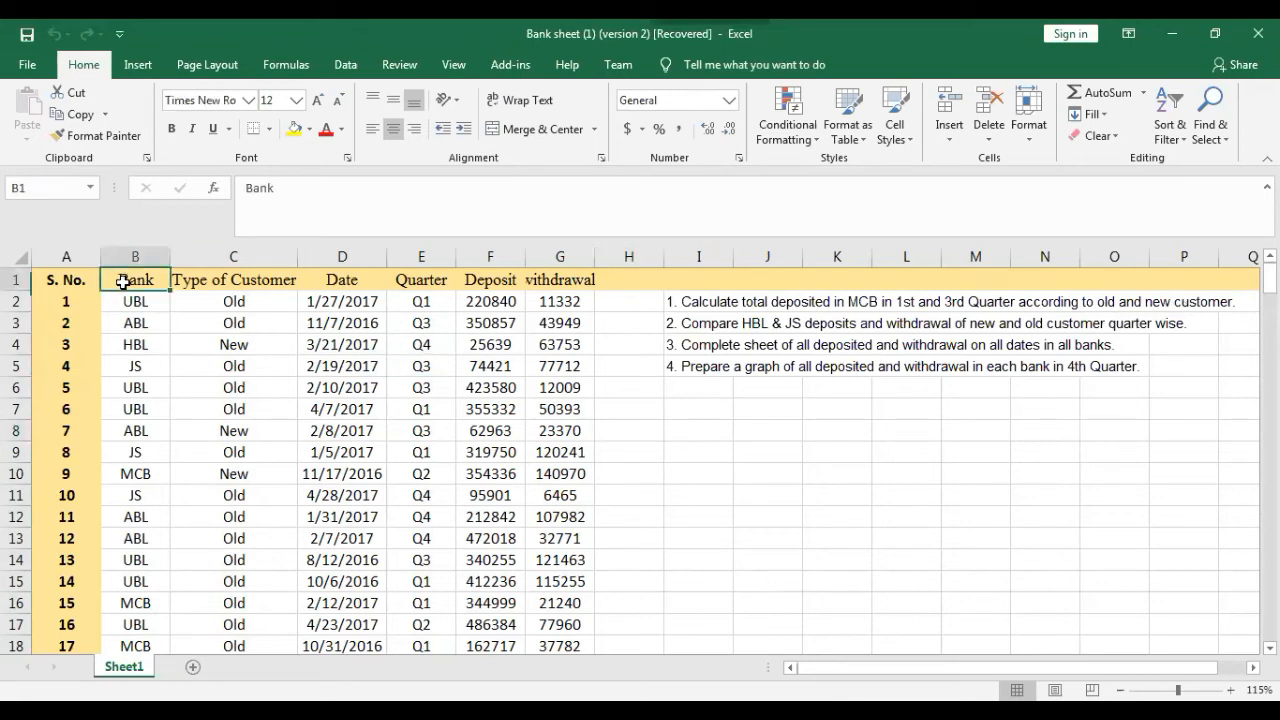
key(ctrl+shift+Right)
key(ctrl+shift+Down)
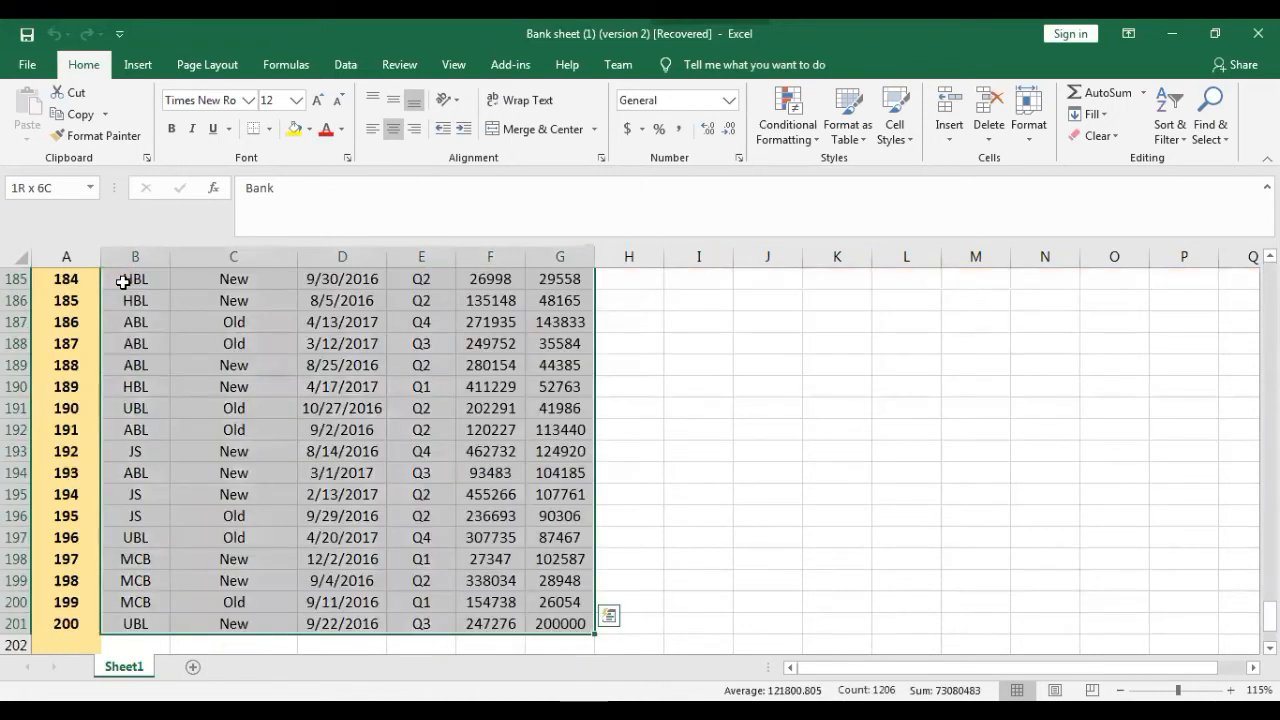
click(139, 68)
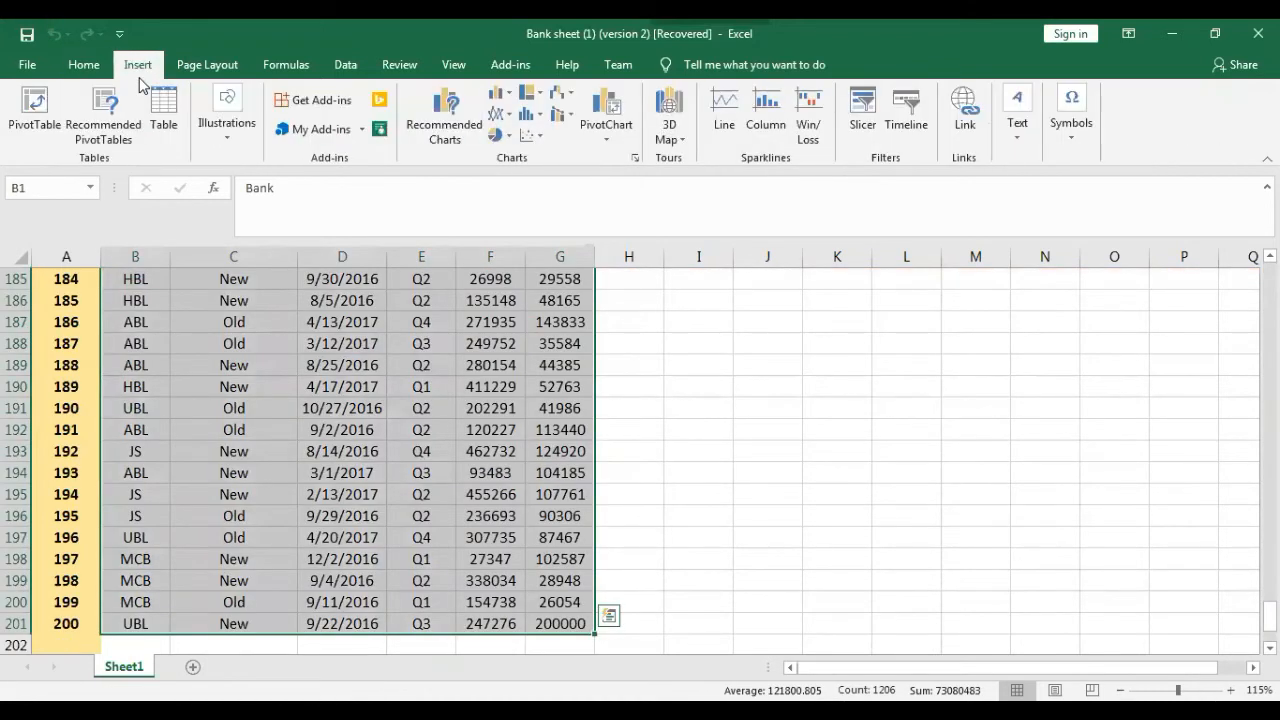
click(36, 104)
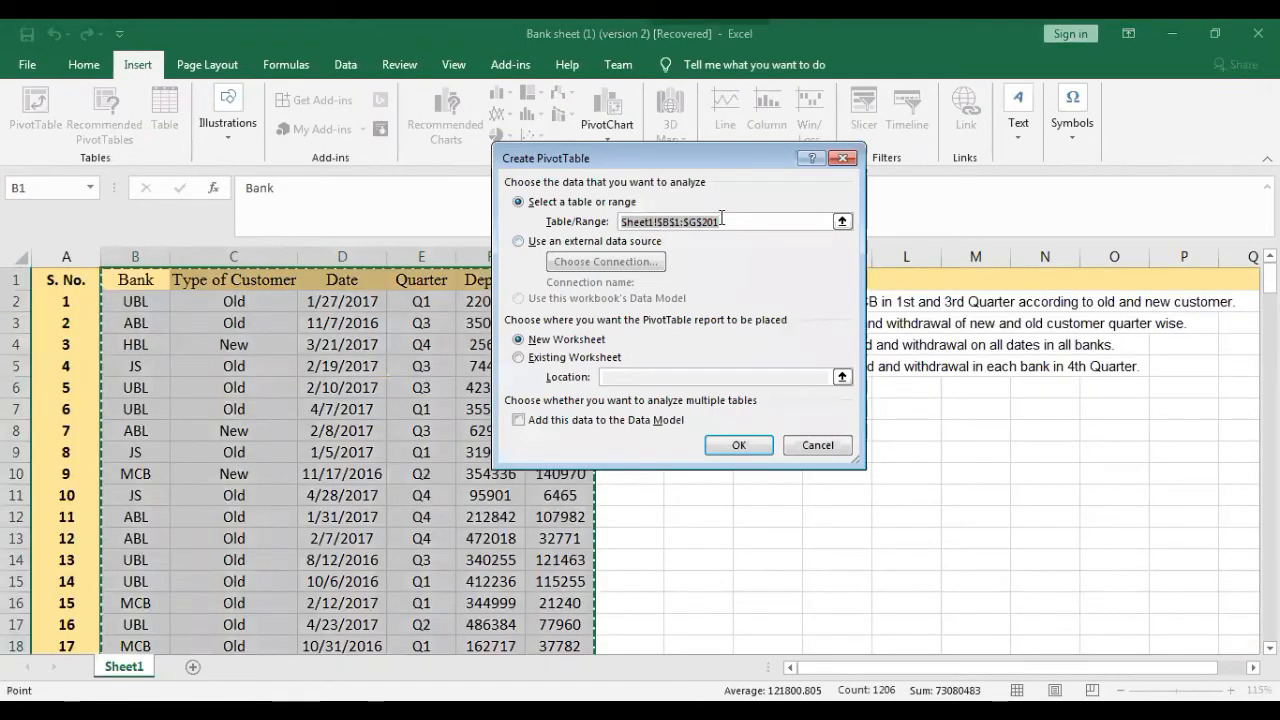
click(759, 444)
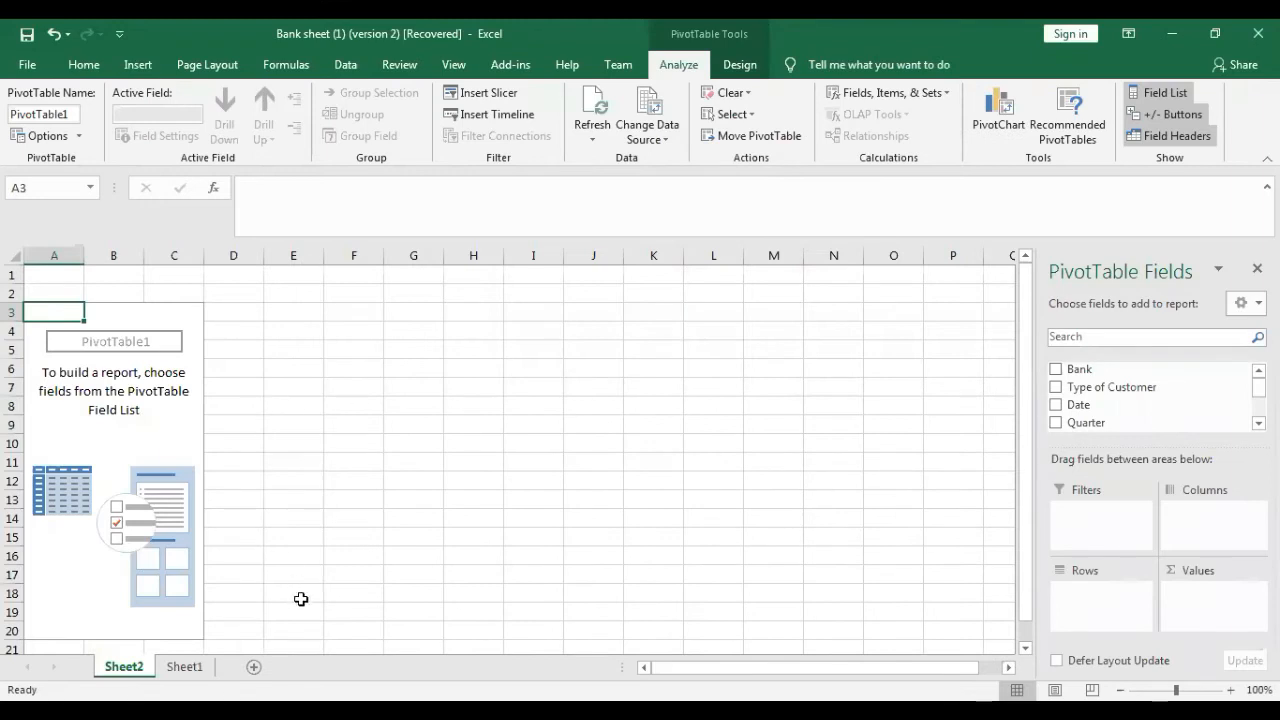
- Add Bank, Quarter and Type of Customer to the PivotTable rows, checking the task list on Sheet1
click(1055, 369)
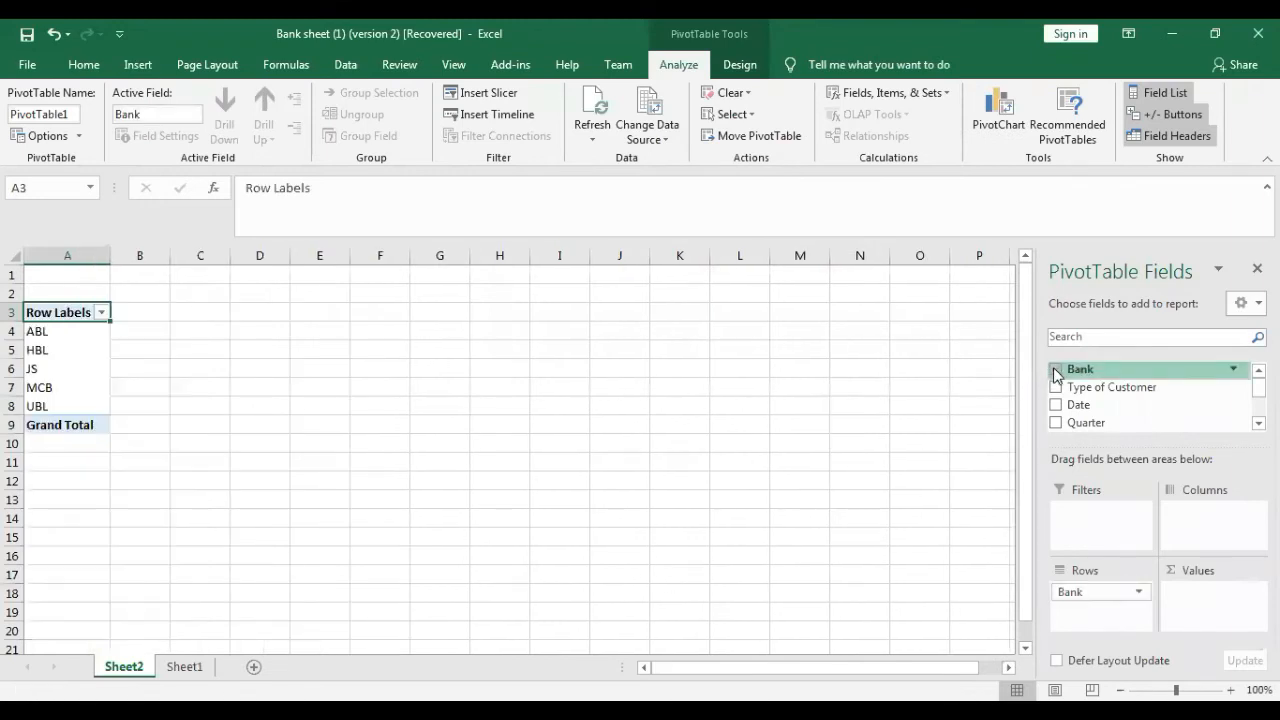
click(1056, 423)
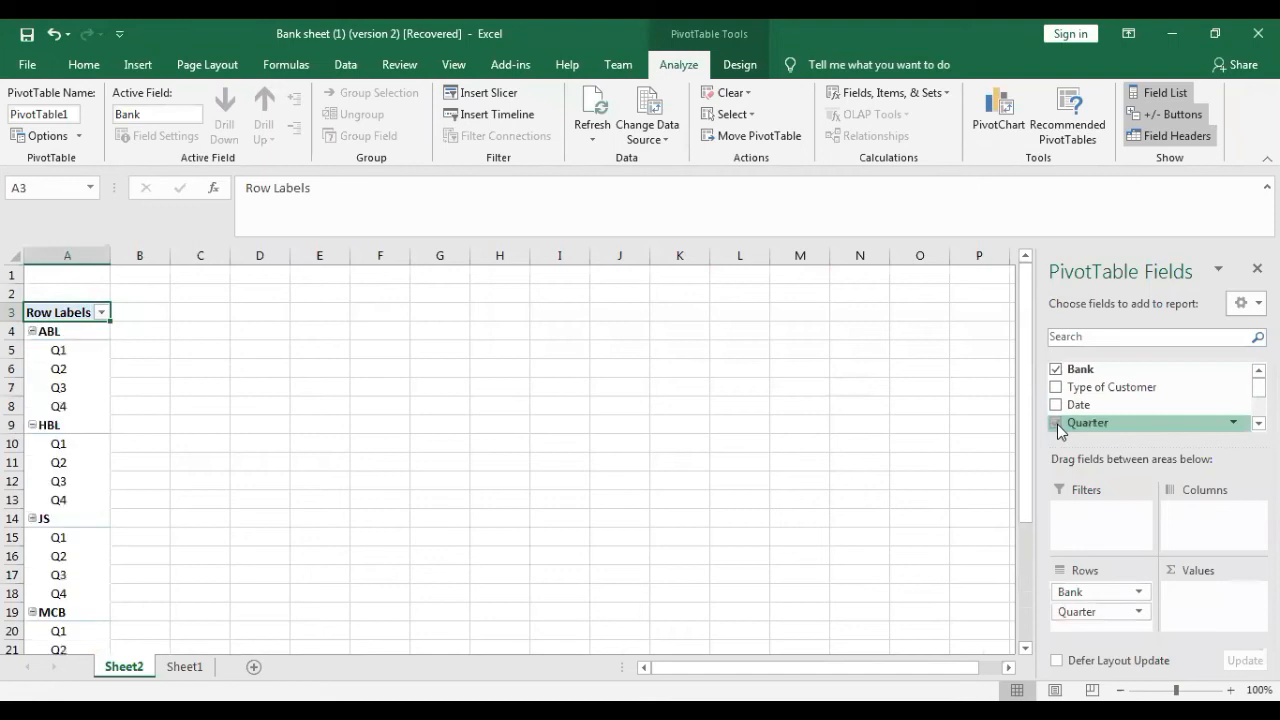
click(185, 666)
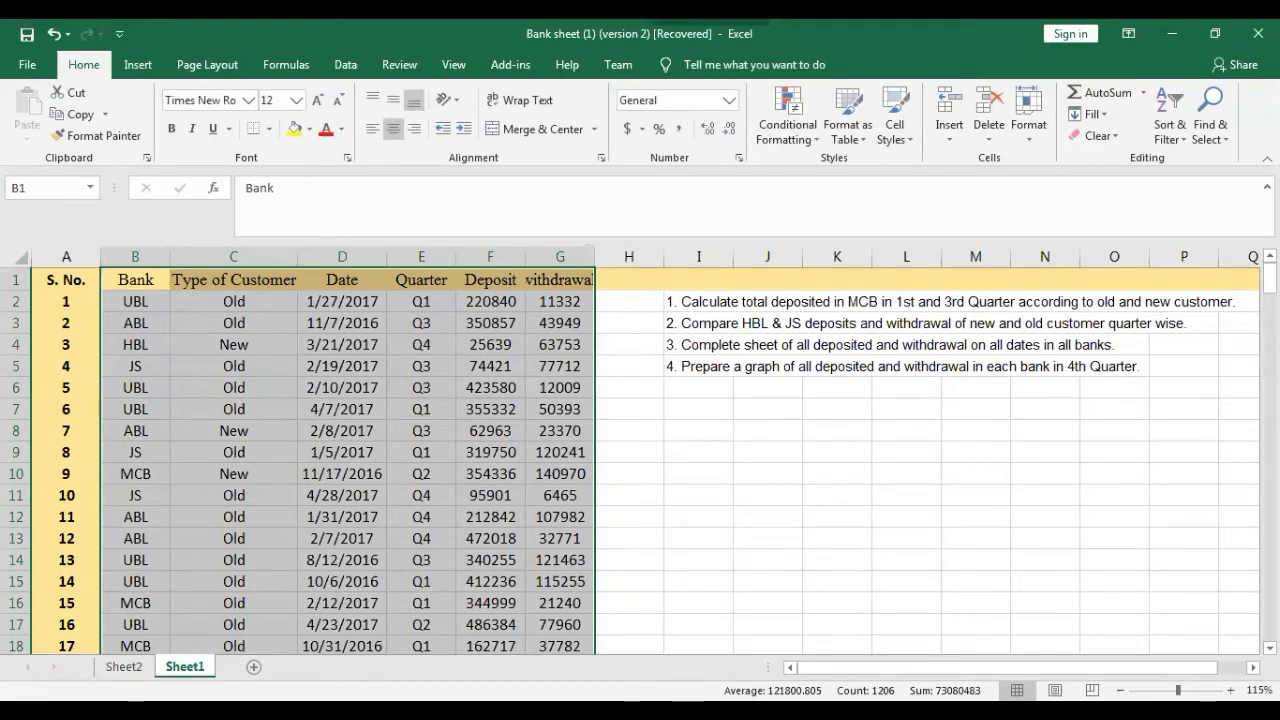
click(124, 666)
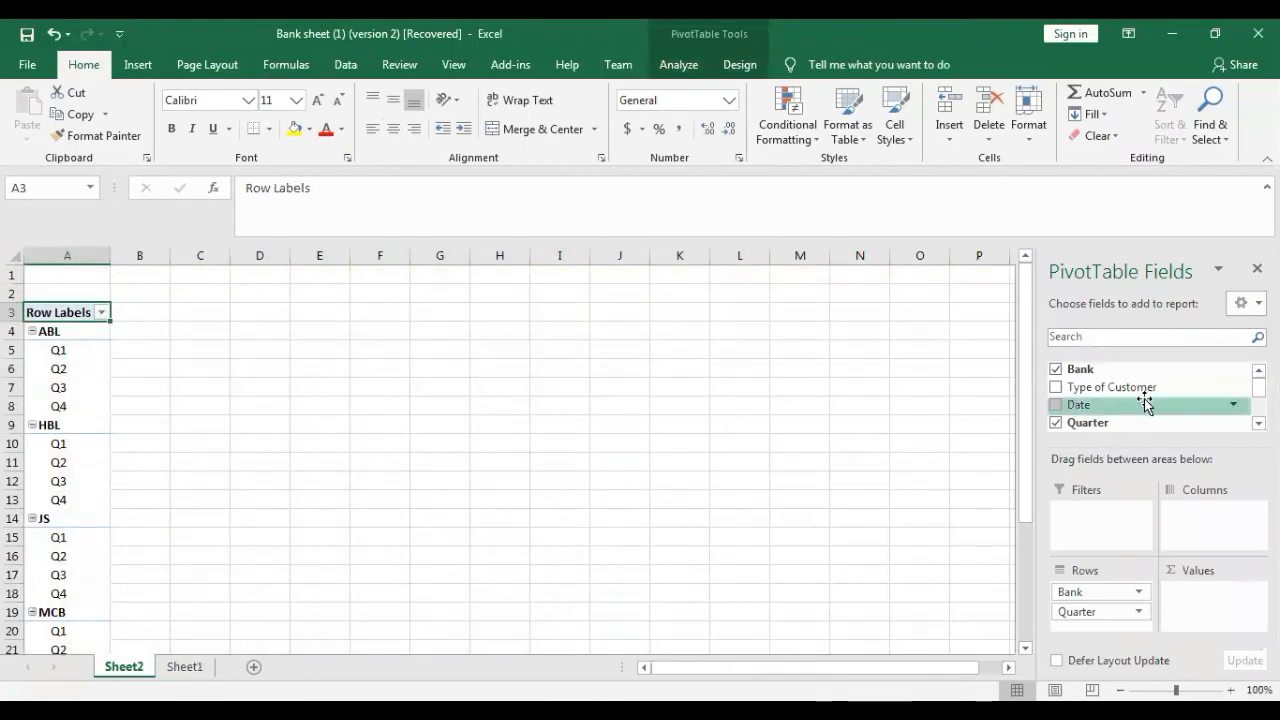
click(1055, 391)
- Add Deposit and withdrawal as summed values and move the Quarter field from the rows to the columns
scroll(1240, 420, down, 2)
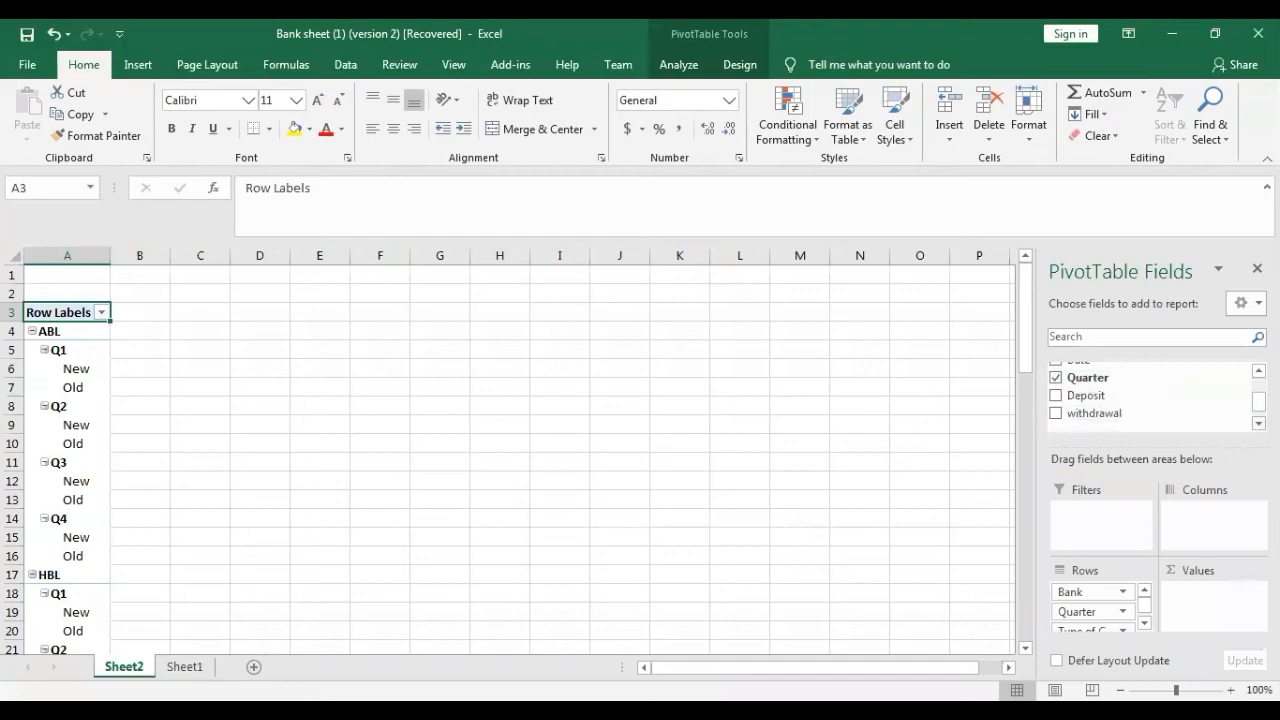
click(1055, 395)
click(1055, 414)
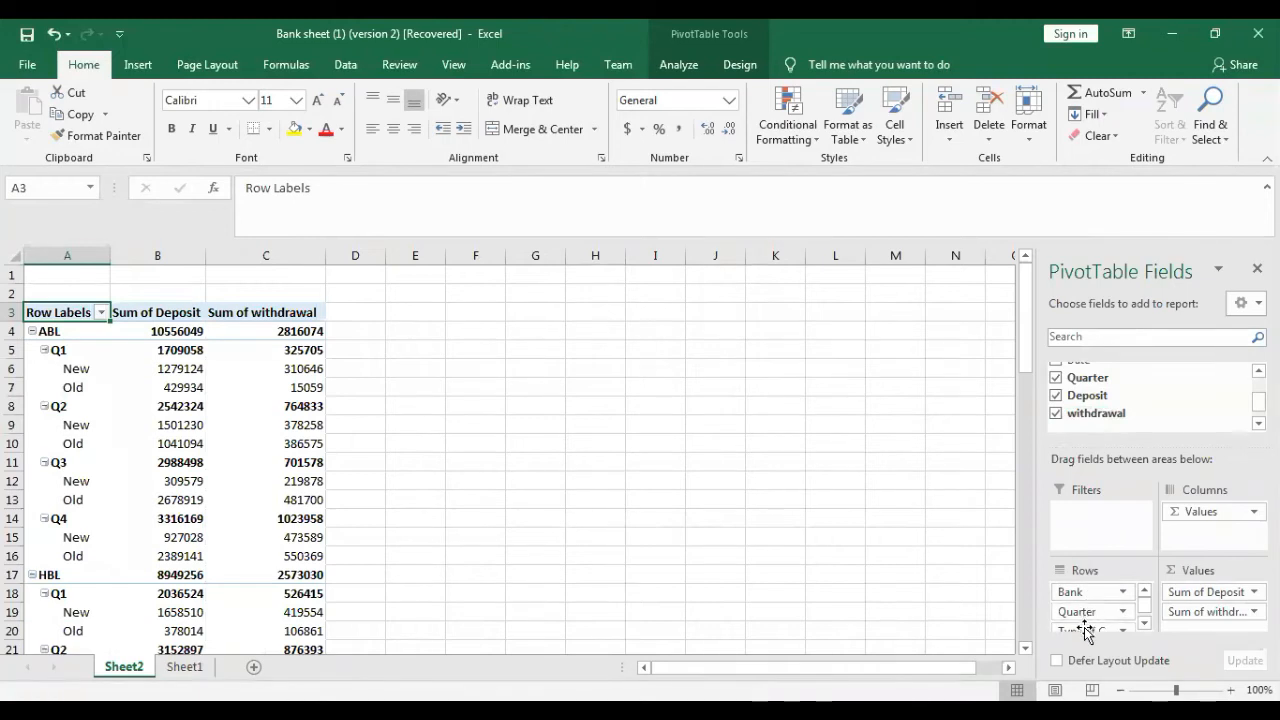
drag(1077, 611, 1192, 540)
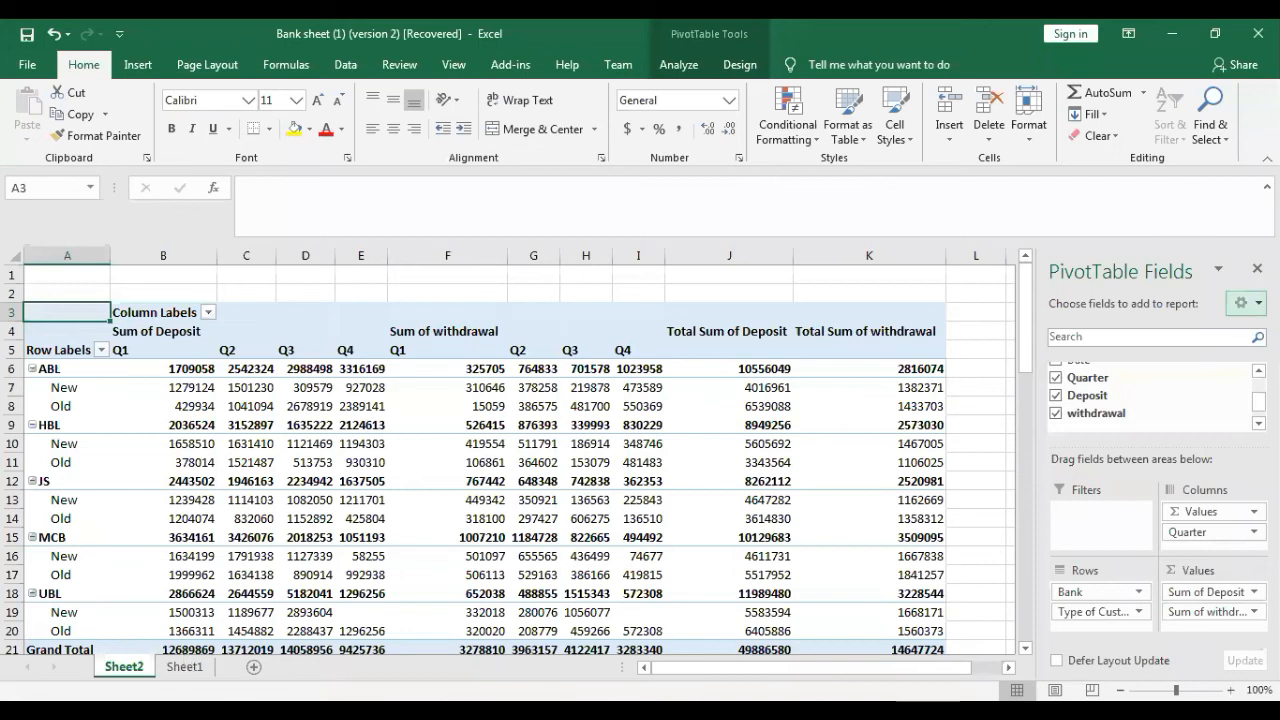
- Check the task list on Sheet1, and insert Bank and Quarter slicers for the PivotTable on Sheet2
click(185, 665)
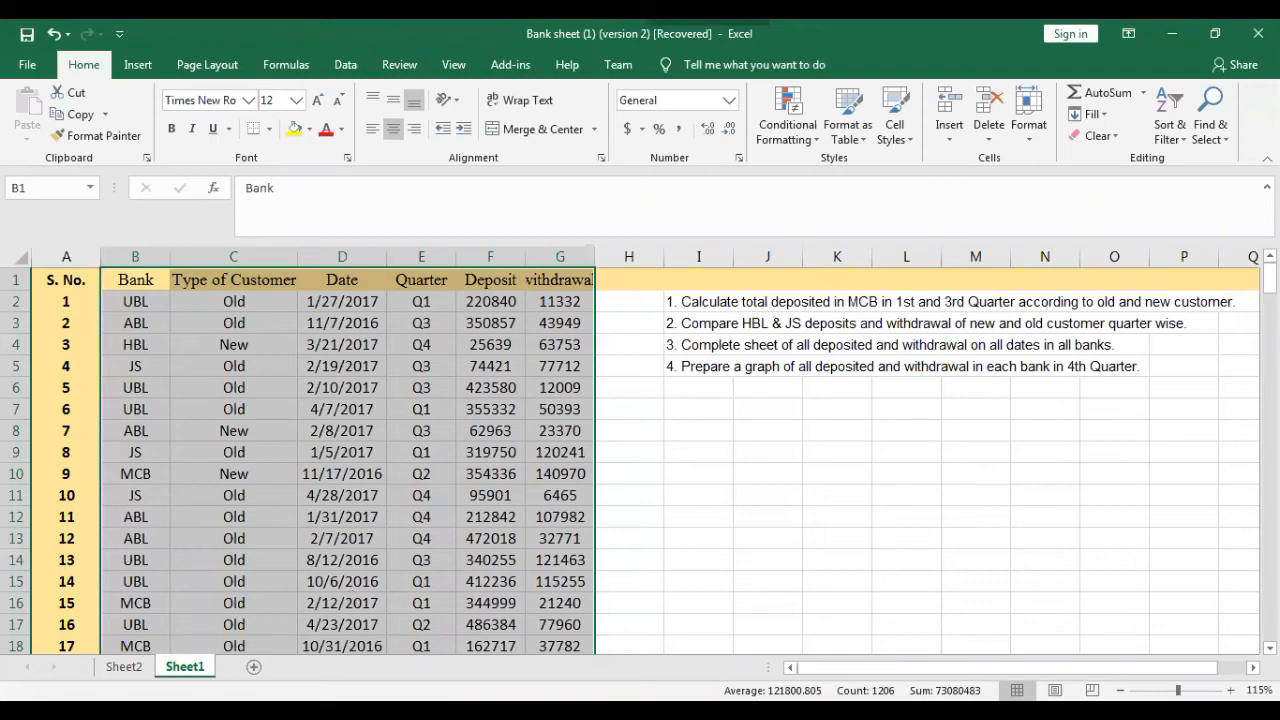
click(124, 666)
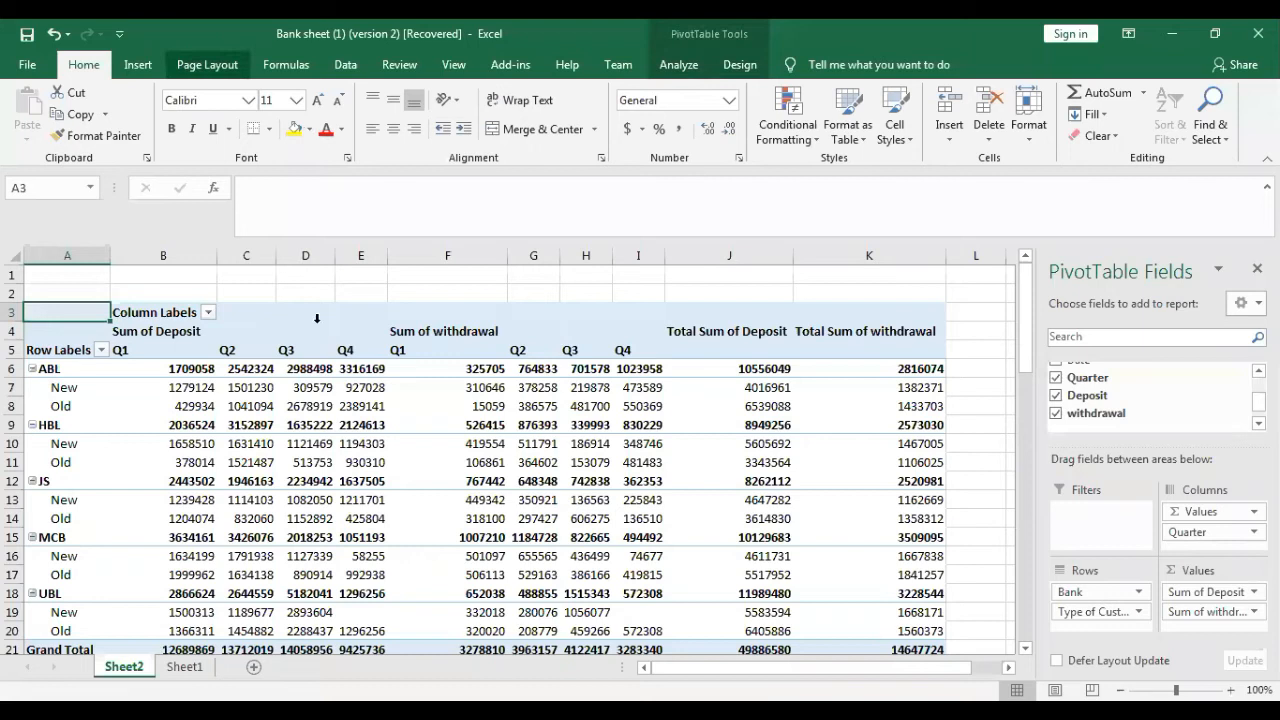
click(341, 401)
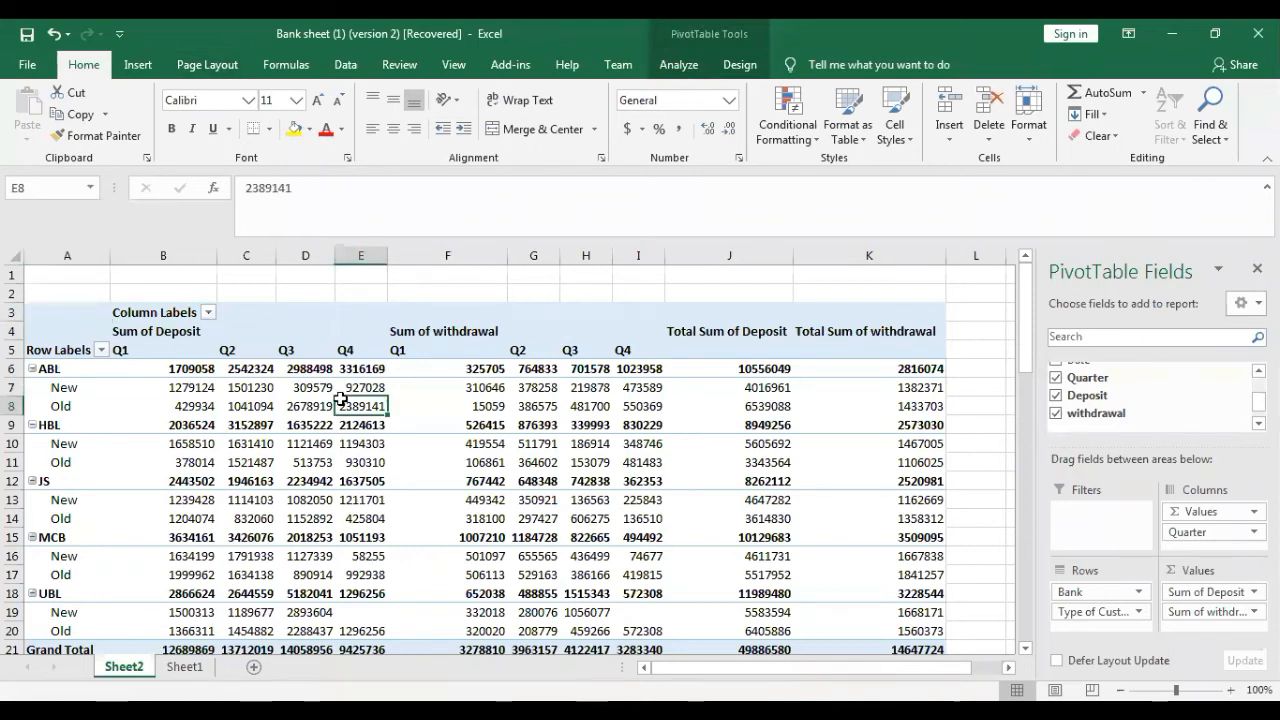
click(678, 64)
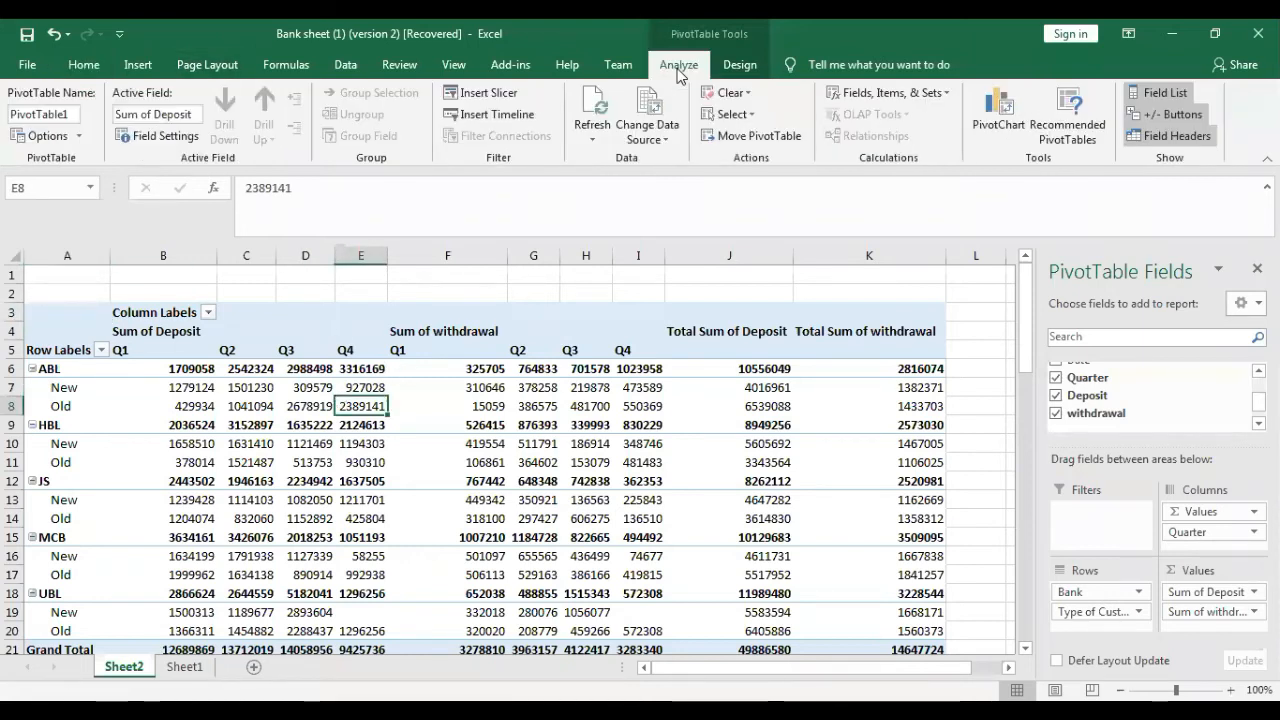
click(485, 93)
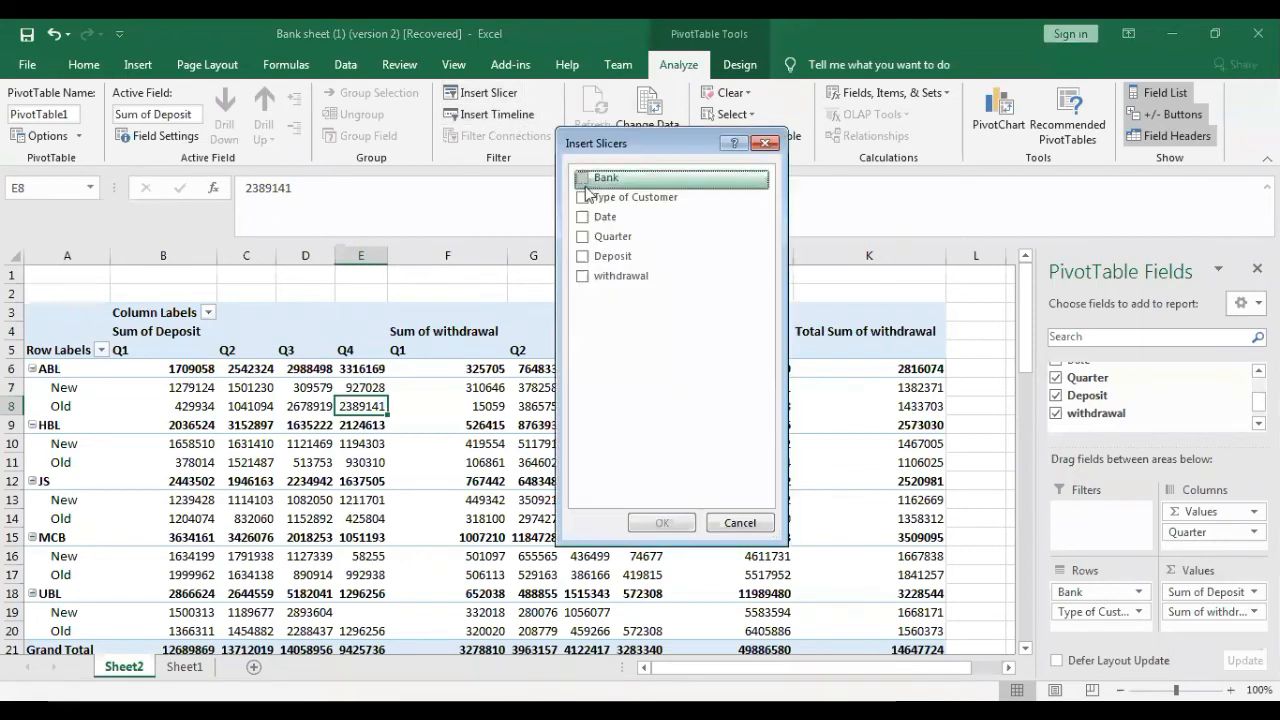
click(582, 179)
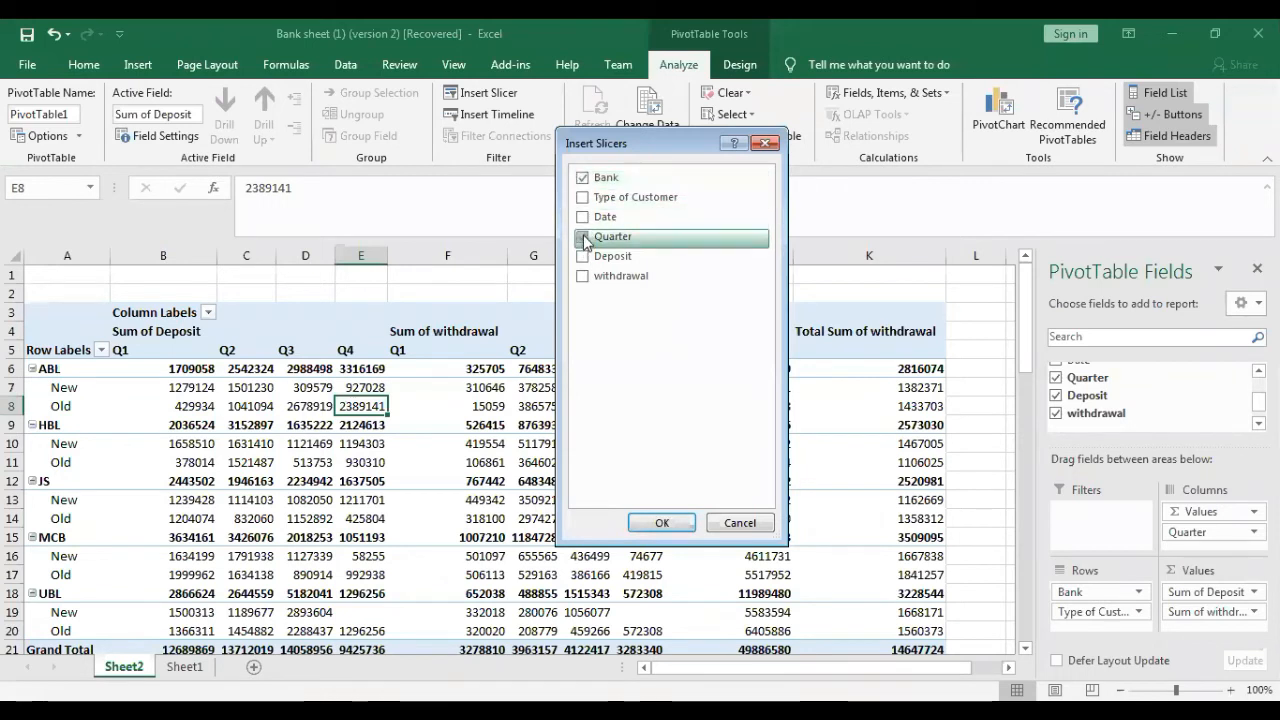
click(583, 237)
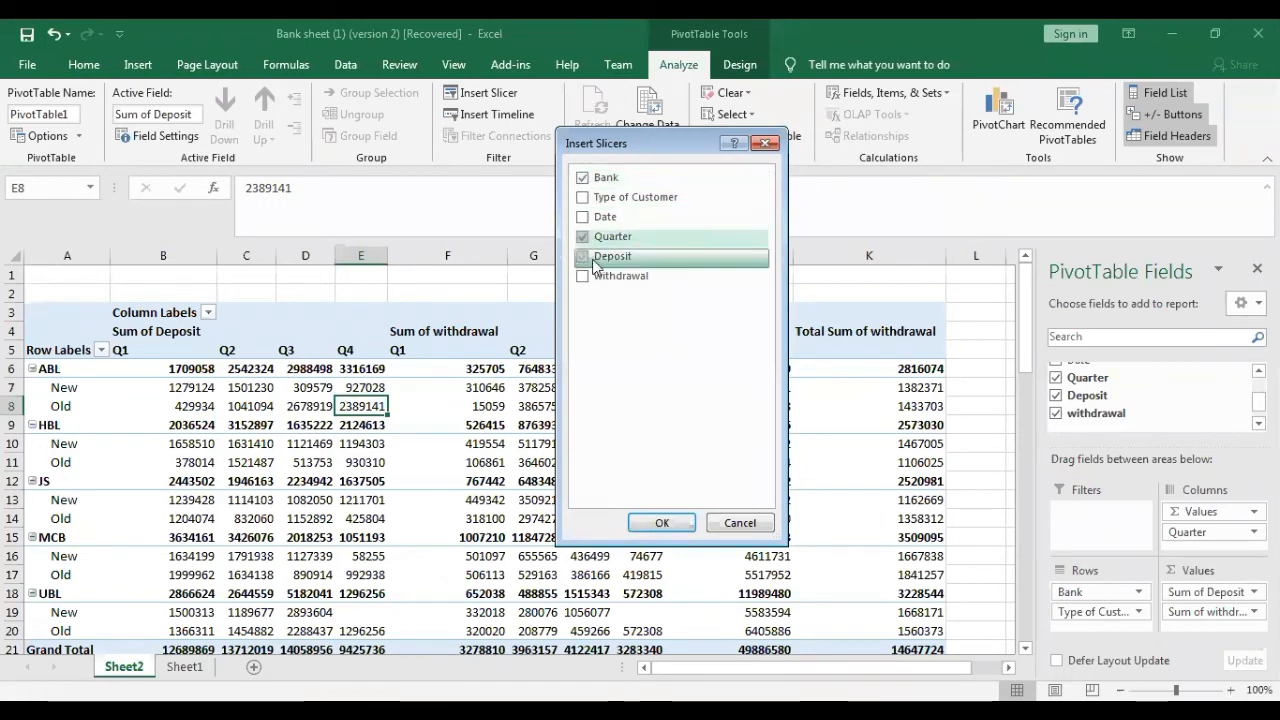
click(661, 523)
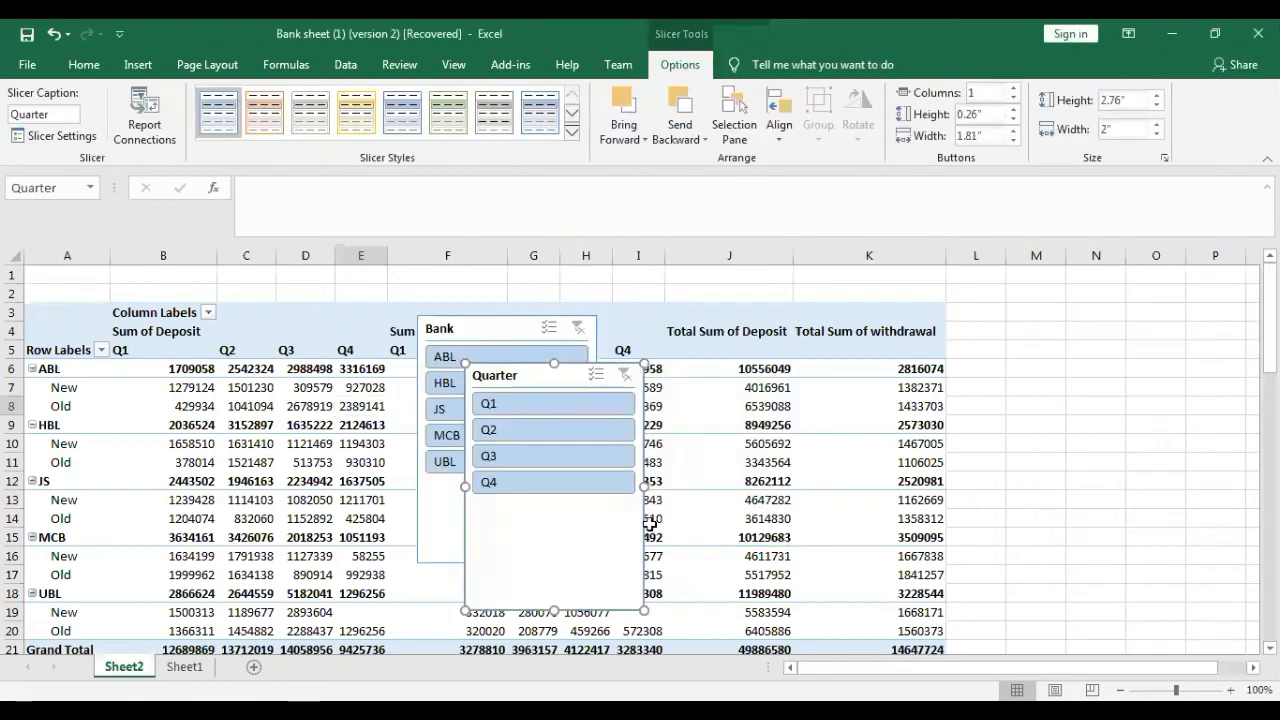
- Move the Quarter slicer beside the PivotTable's last column and place the Bank slicer below it
drag(562, 375, 597, 368)
drag(1096, 295, 1045, 277)
drag(486, 333, 1052, 529)
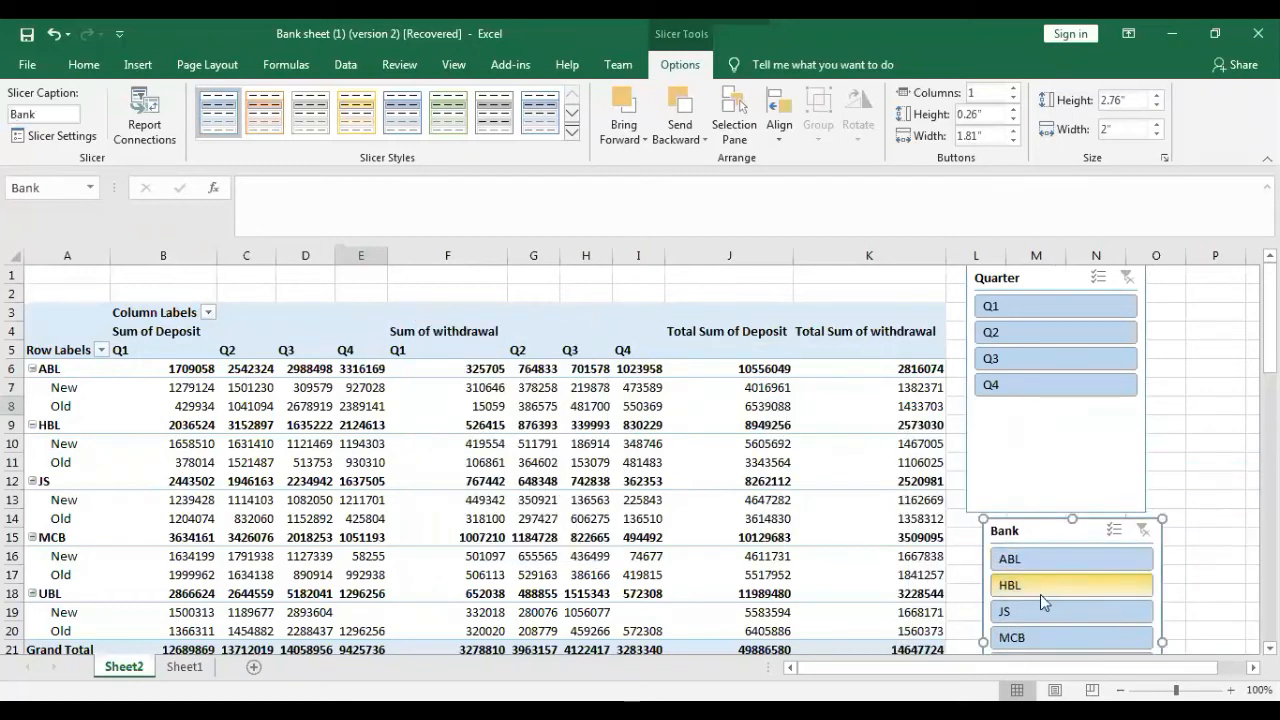
- Filter the PivotTable to MCB and quarters Q1 and Q3, and arrange the Quarter slicer below the Bank slicer, clear of the table
click(1025, 635)
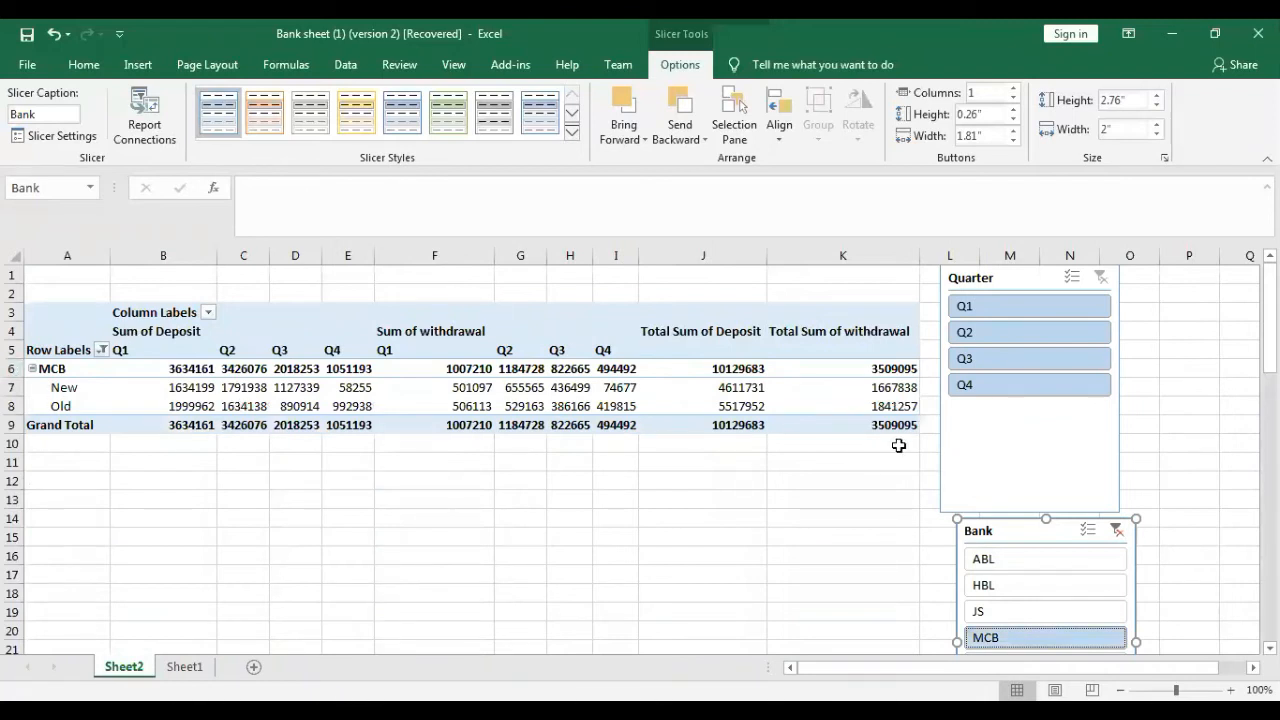
click(1001, 310)
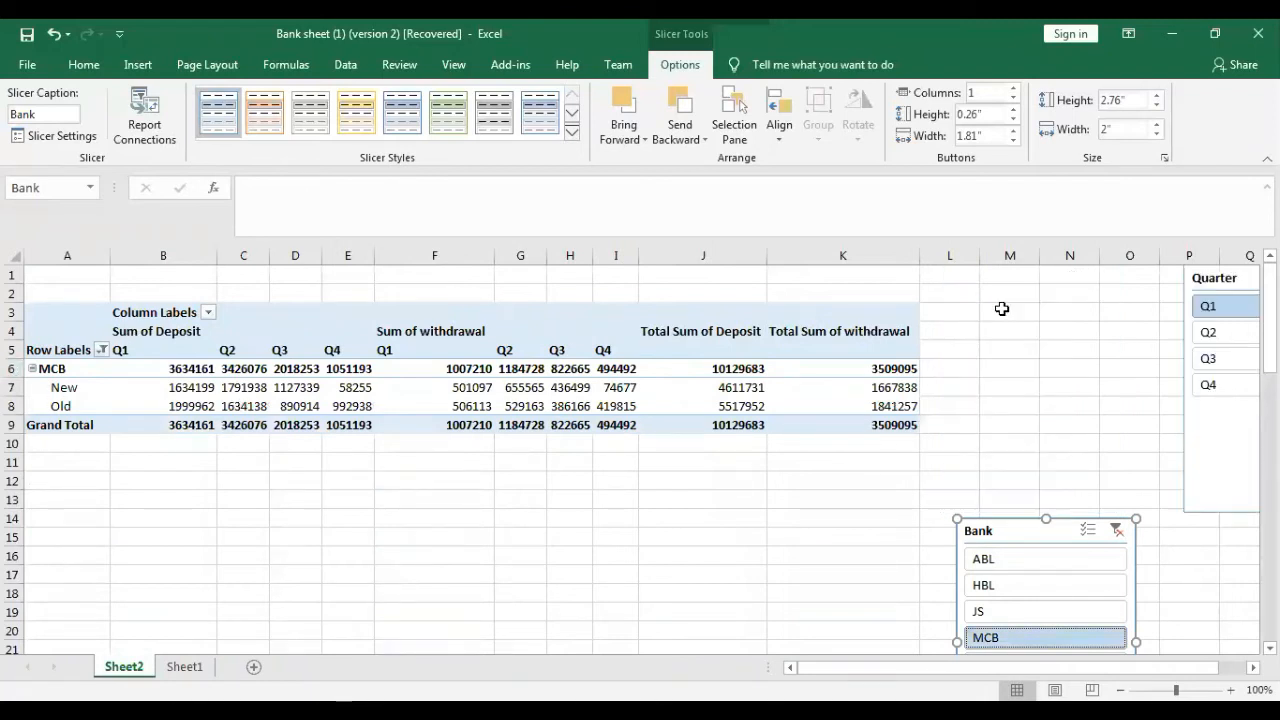
drag(1238, 285, 764, 303)
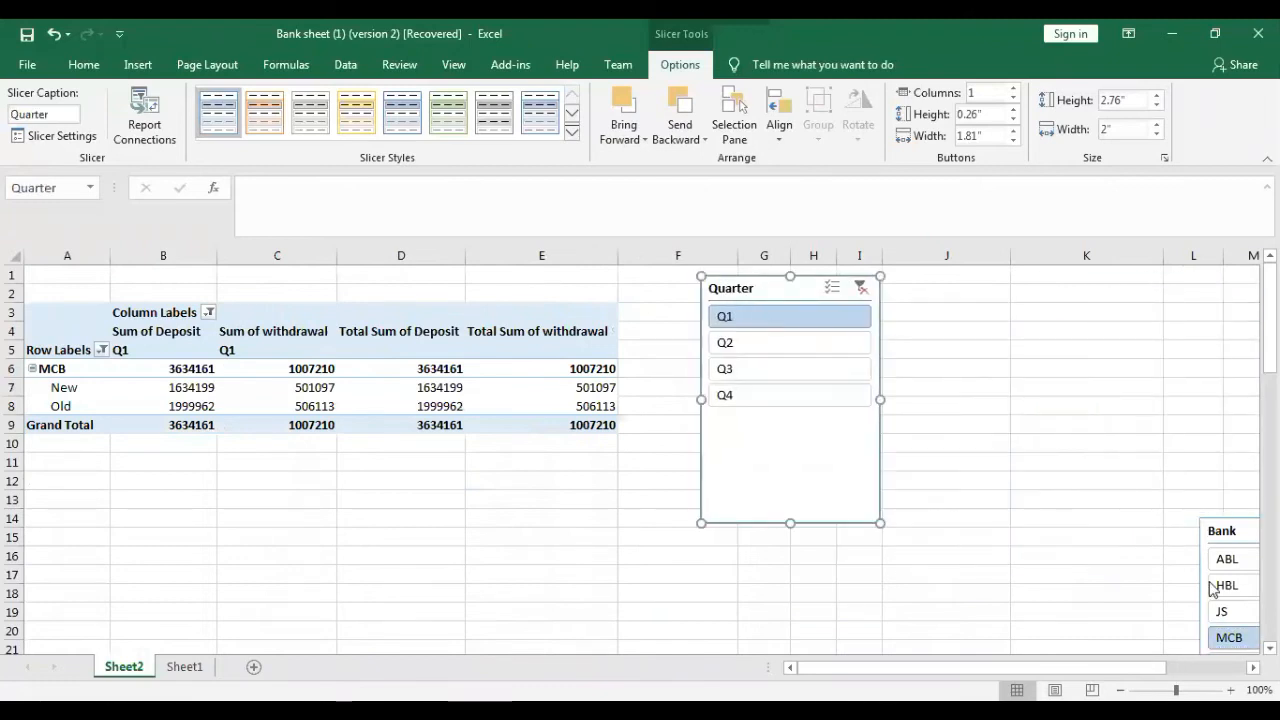
drag(1222, 531, 924, 282)
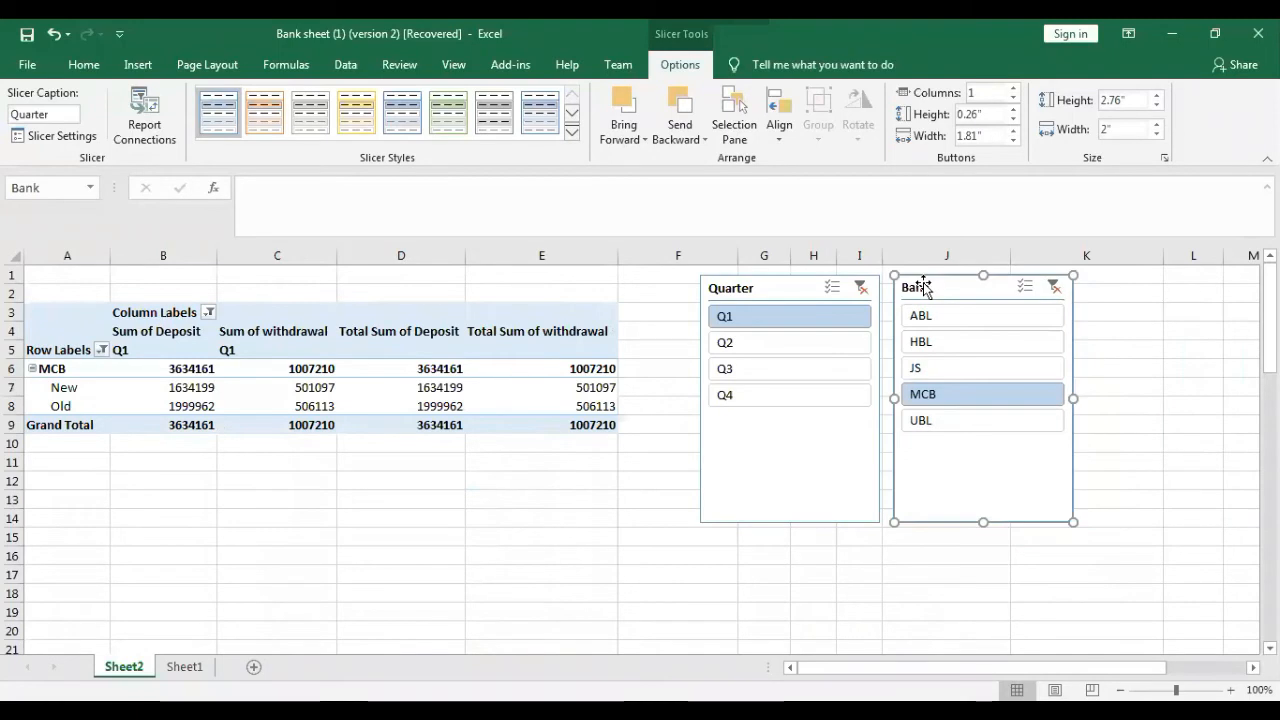
ctrl+click(818, 370)
drag(617, 291, 872, 547)
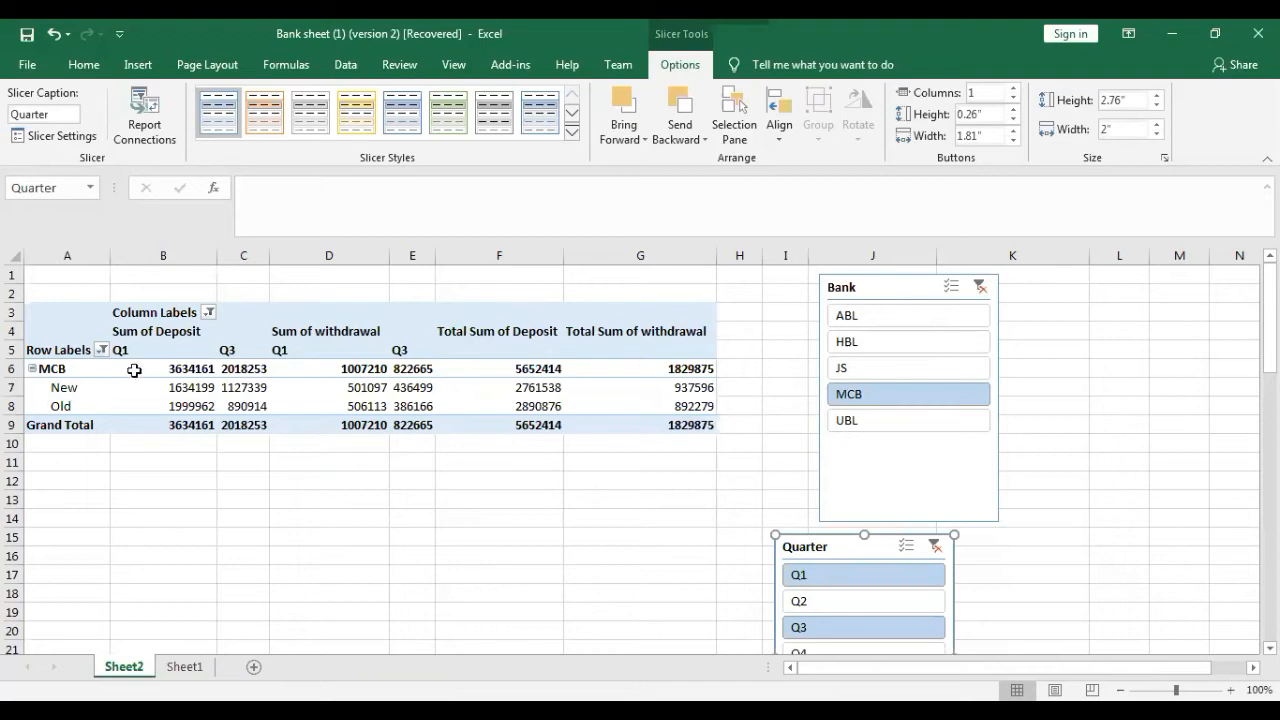
- Insert a 2-D clustered column PivotChart from the filtered PivotTable and position it directly below the table
click(203, 405)
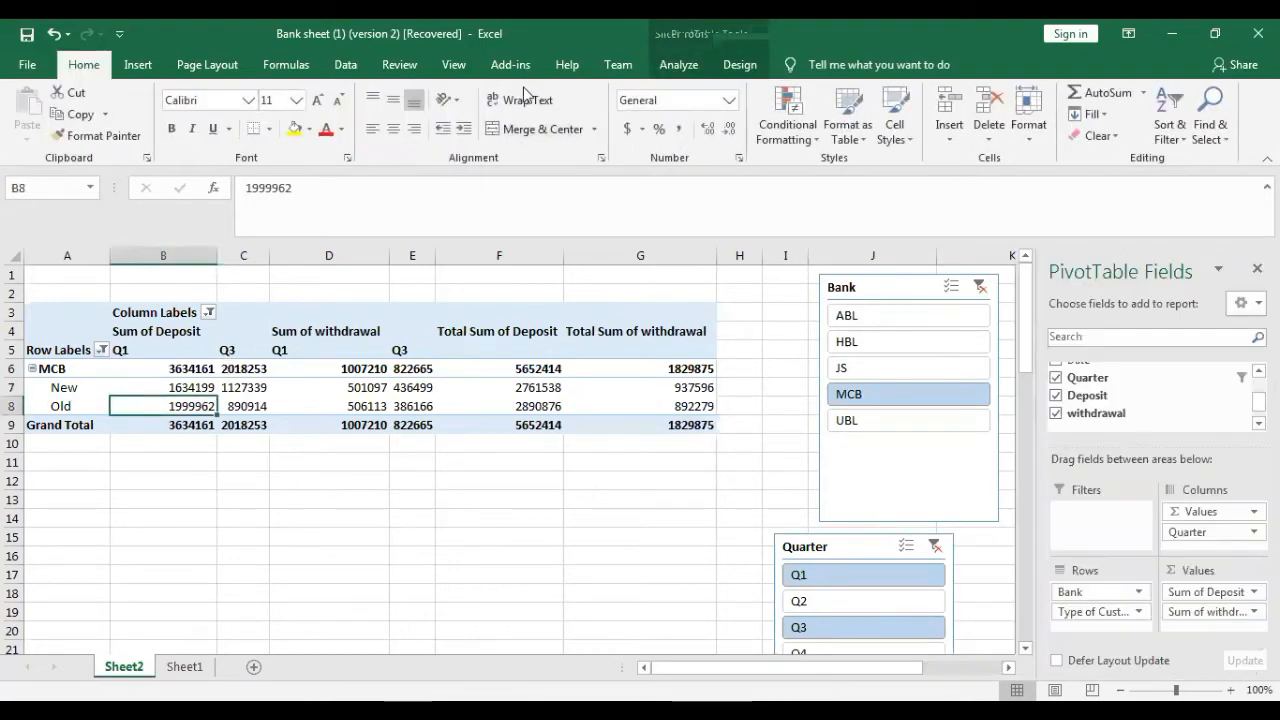
click(679, 65)
click(138, 66)
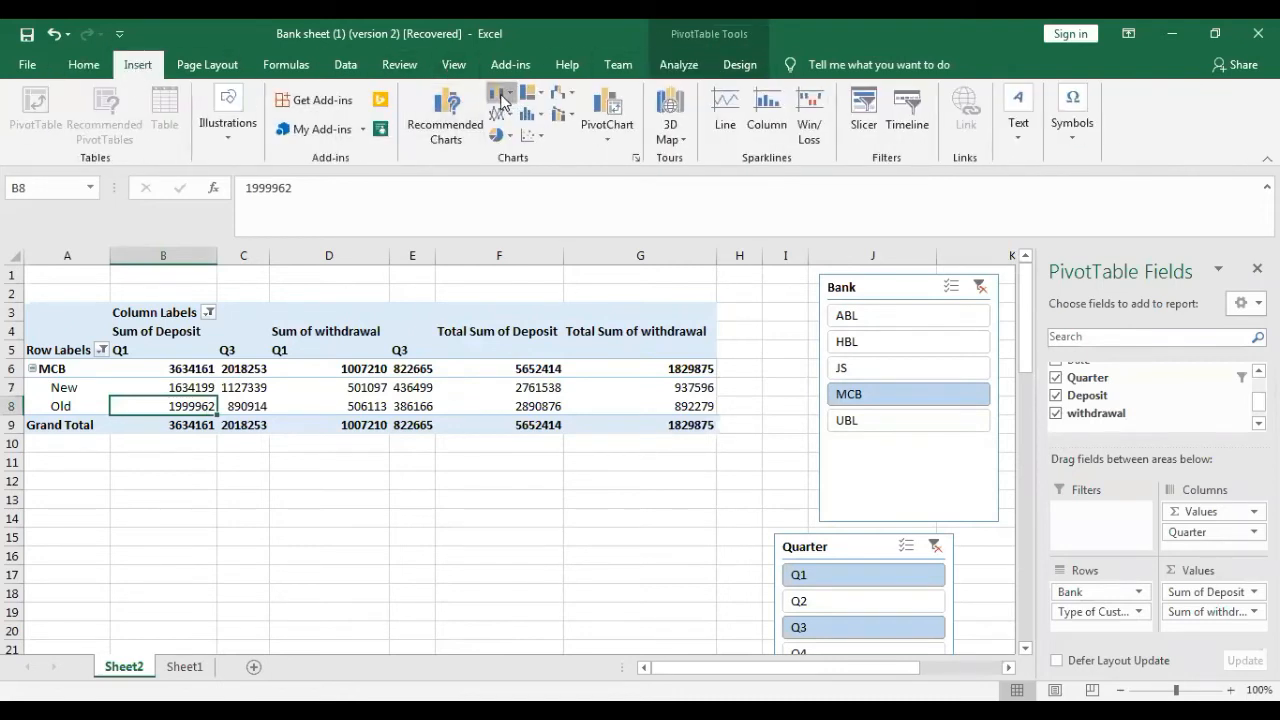
click(502, 101)
click(606, 336)
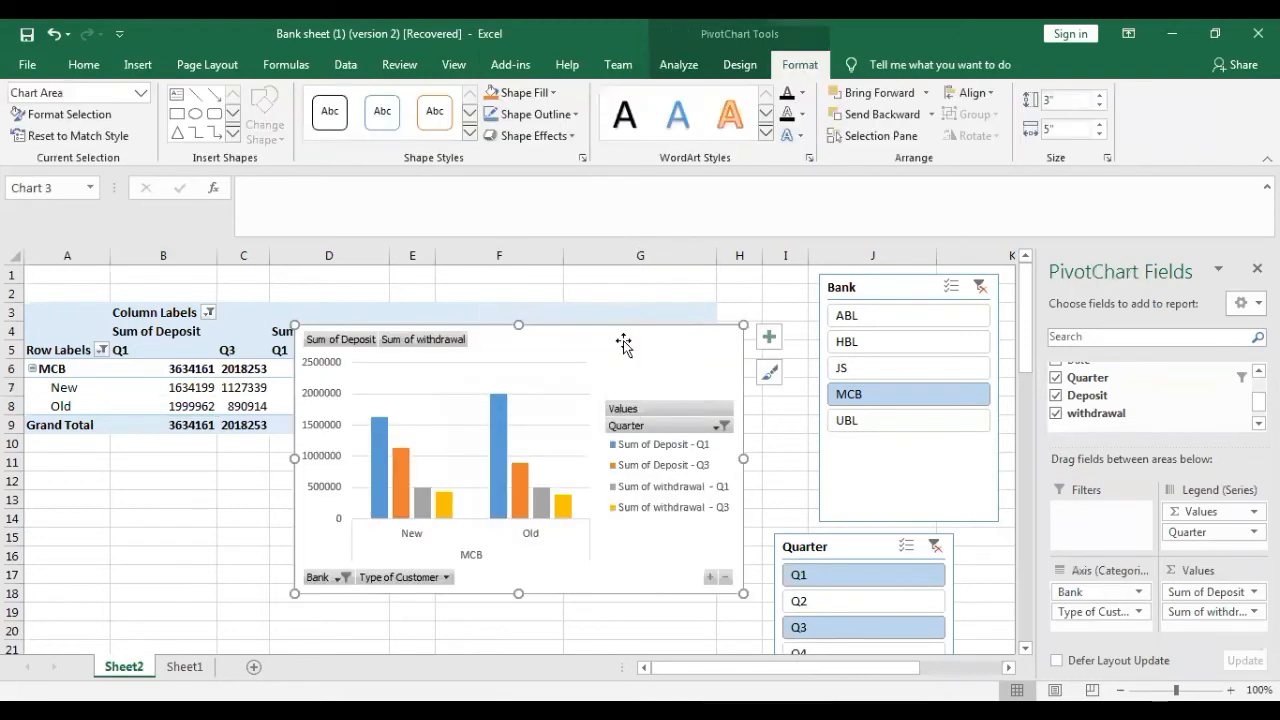
drag(494, 430, 494, 449)
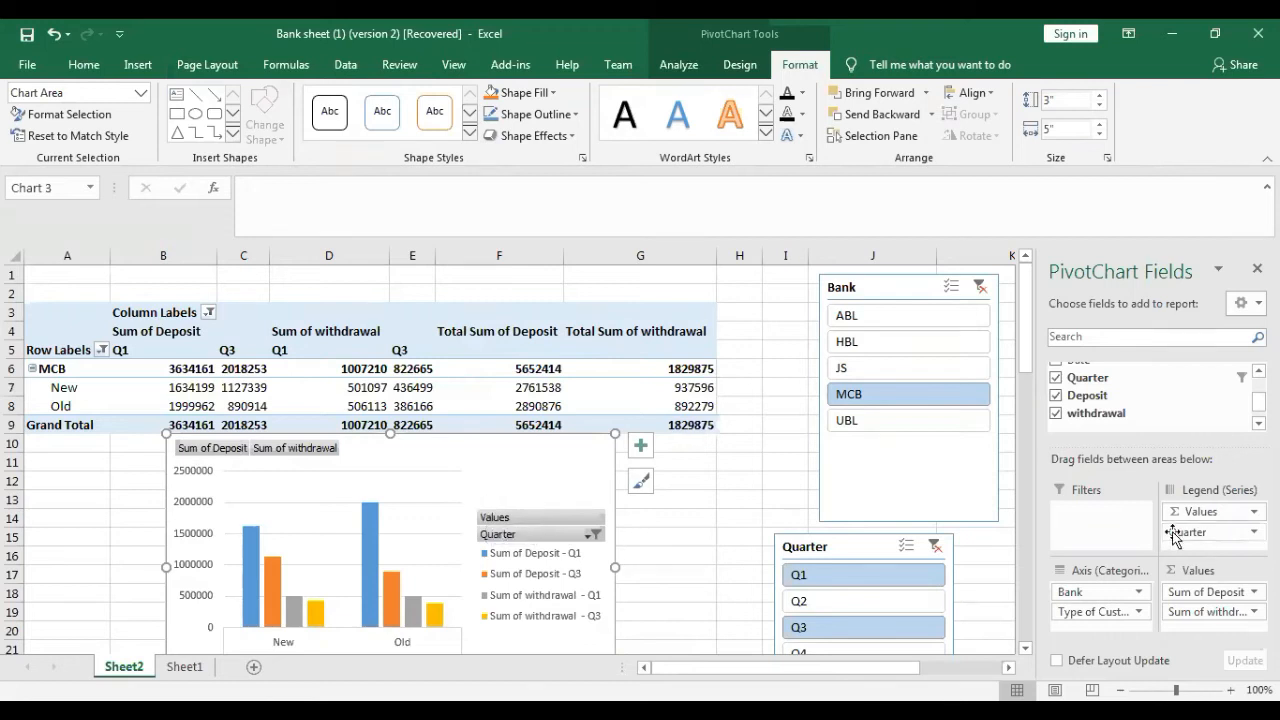
click(595, 535)
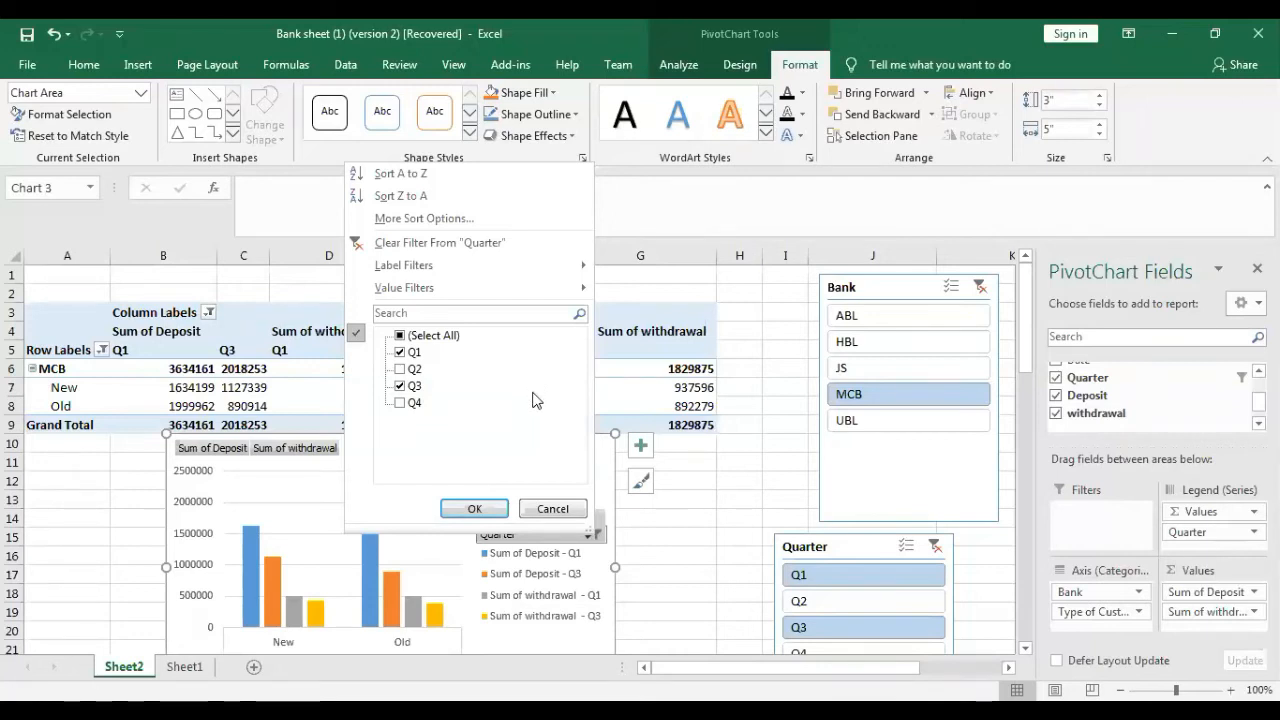
click(650, 642)
click(710, 556)
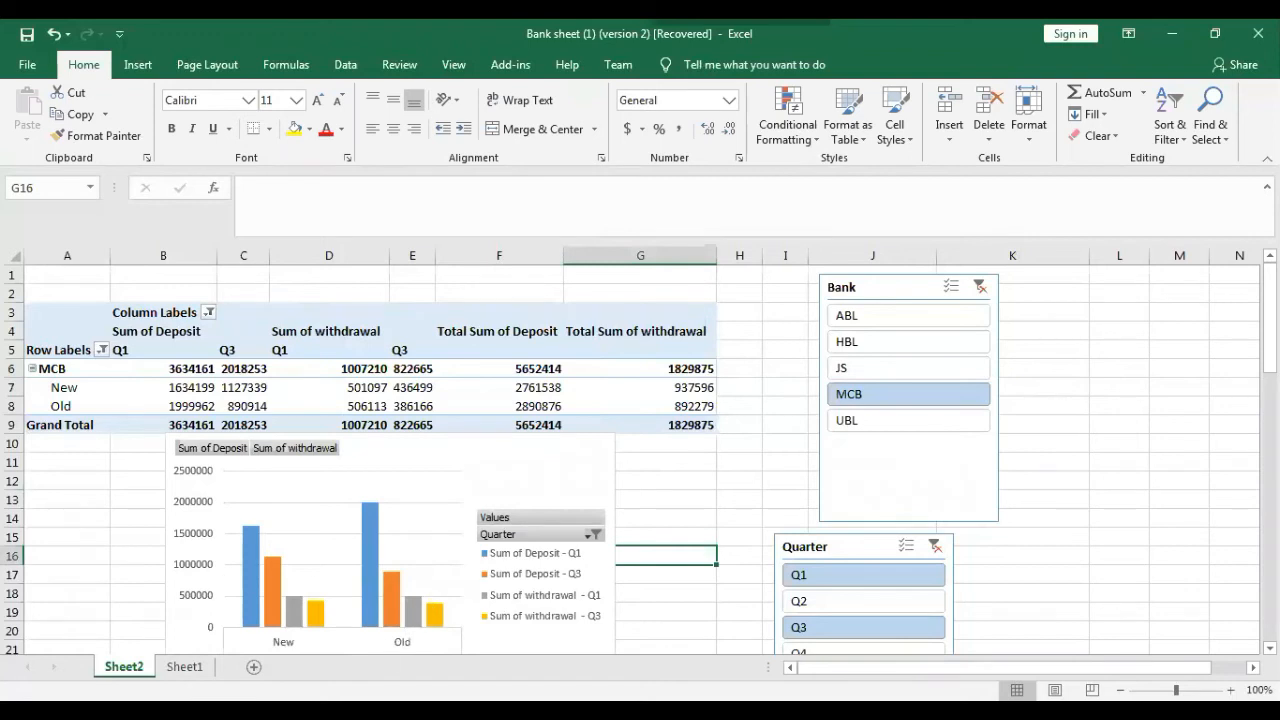
- Check the MCB results on Sheet2 against the Sheet1 task list, and create a PivotTable from Sheet1 range B1:G201 on a new worksheet
click(186, 666)
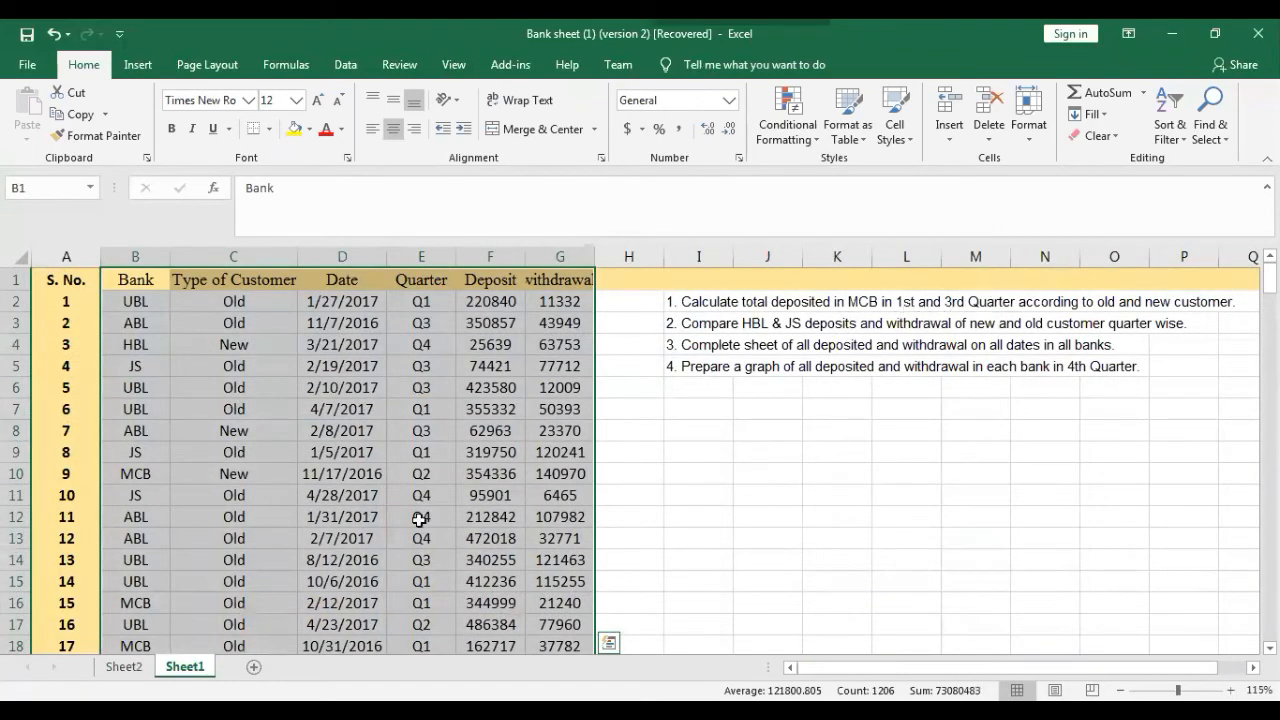
click(124, 667)
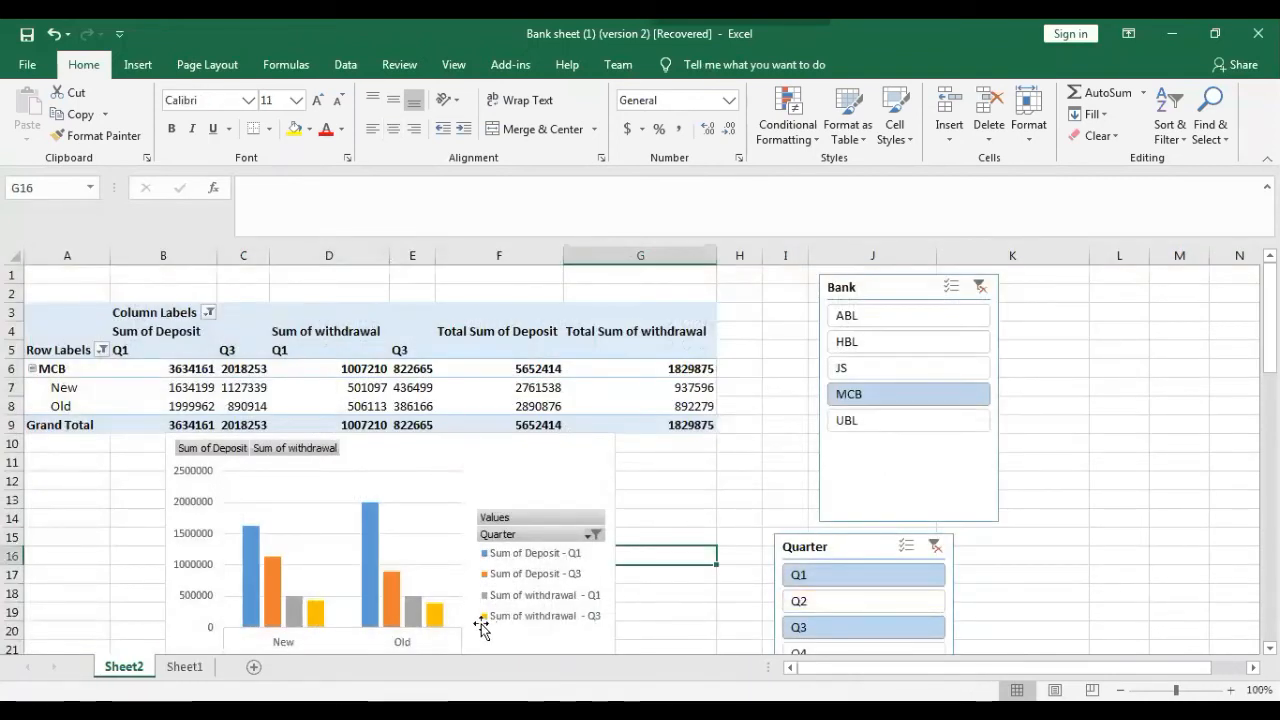
click(724, 518)
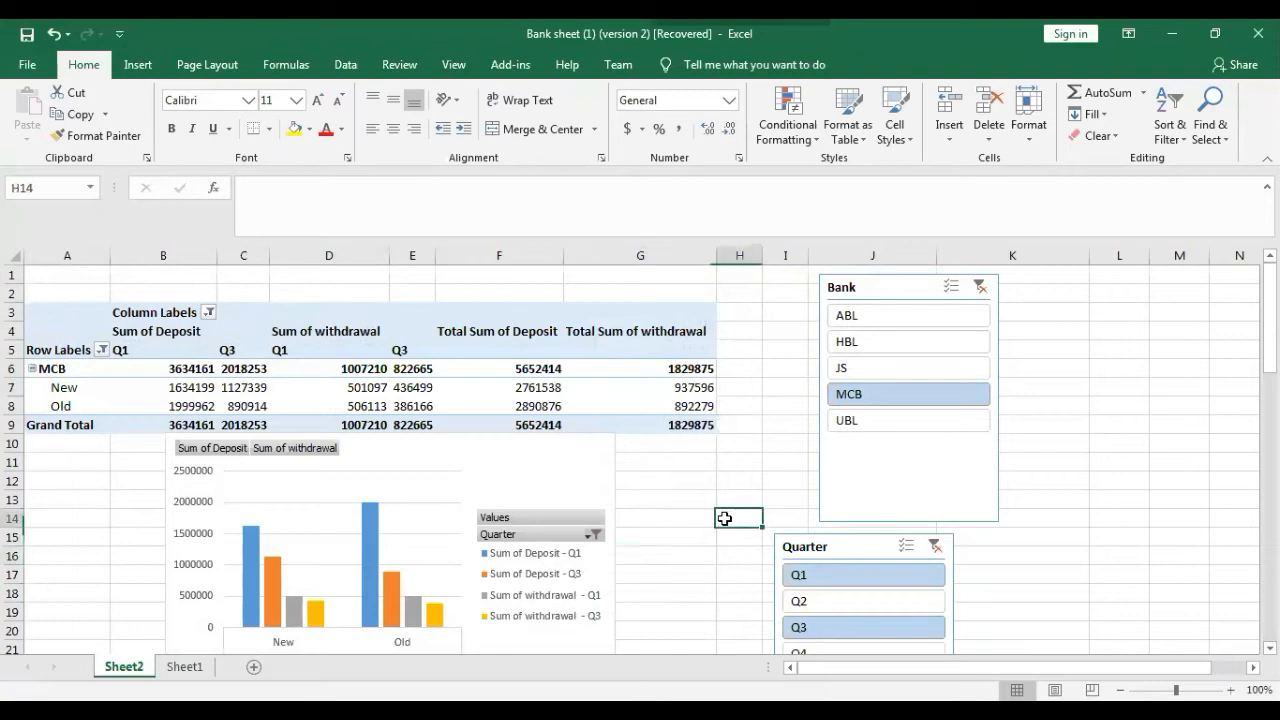
scroll(1100, 350, down, 2)
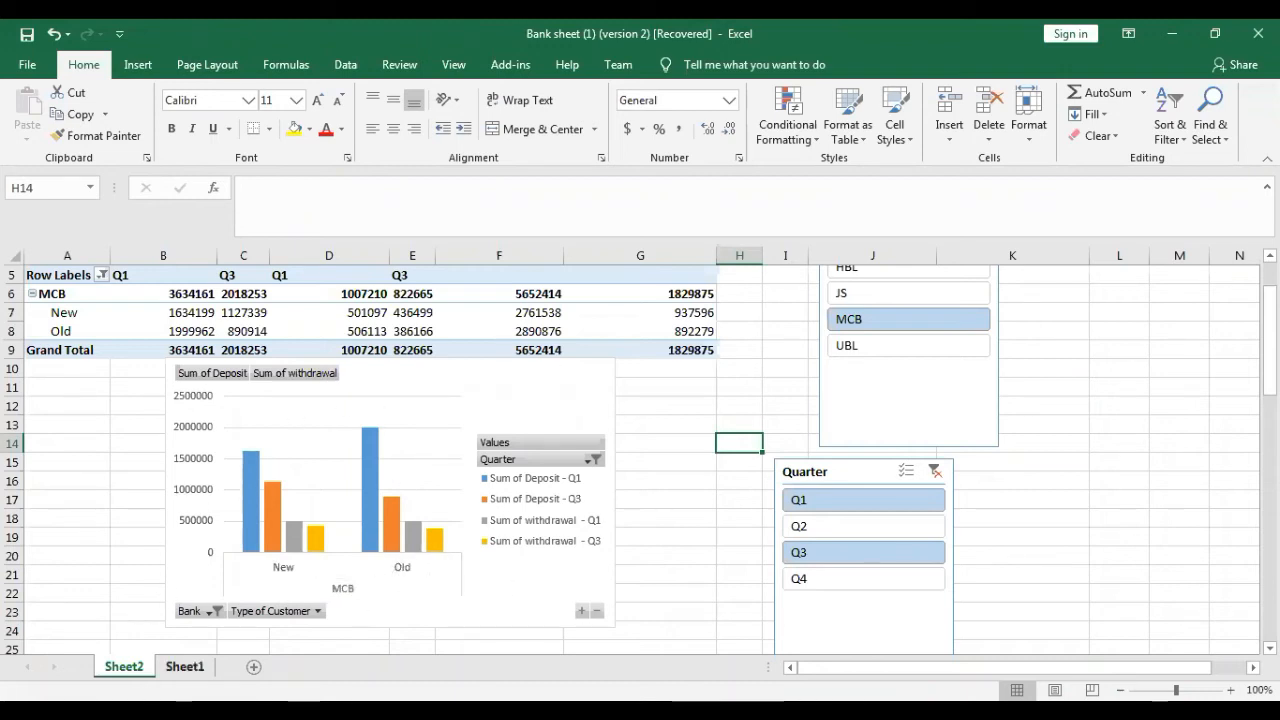
click(184, 666)
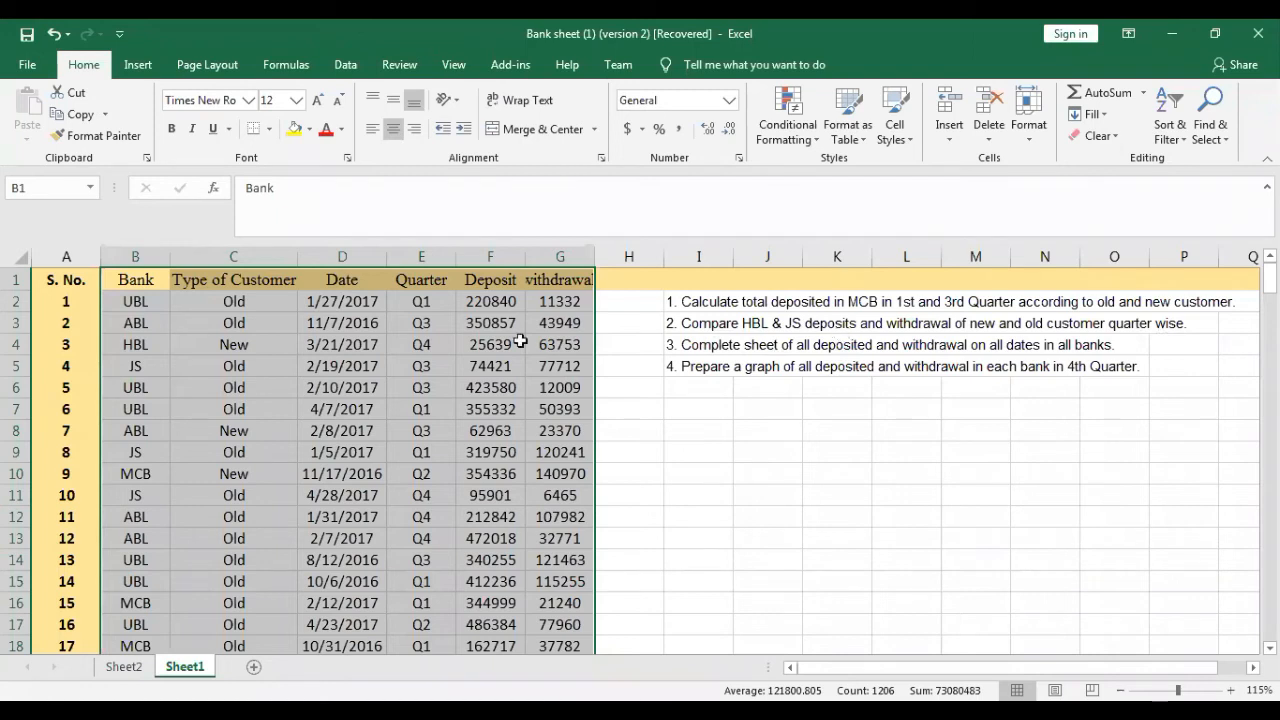
click(138, 64)
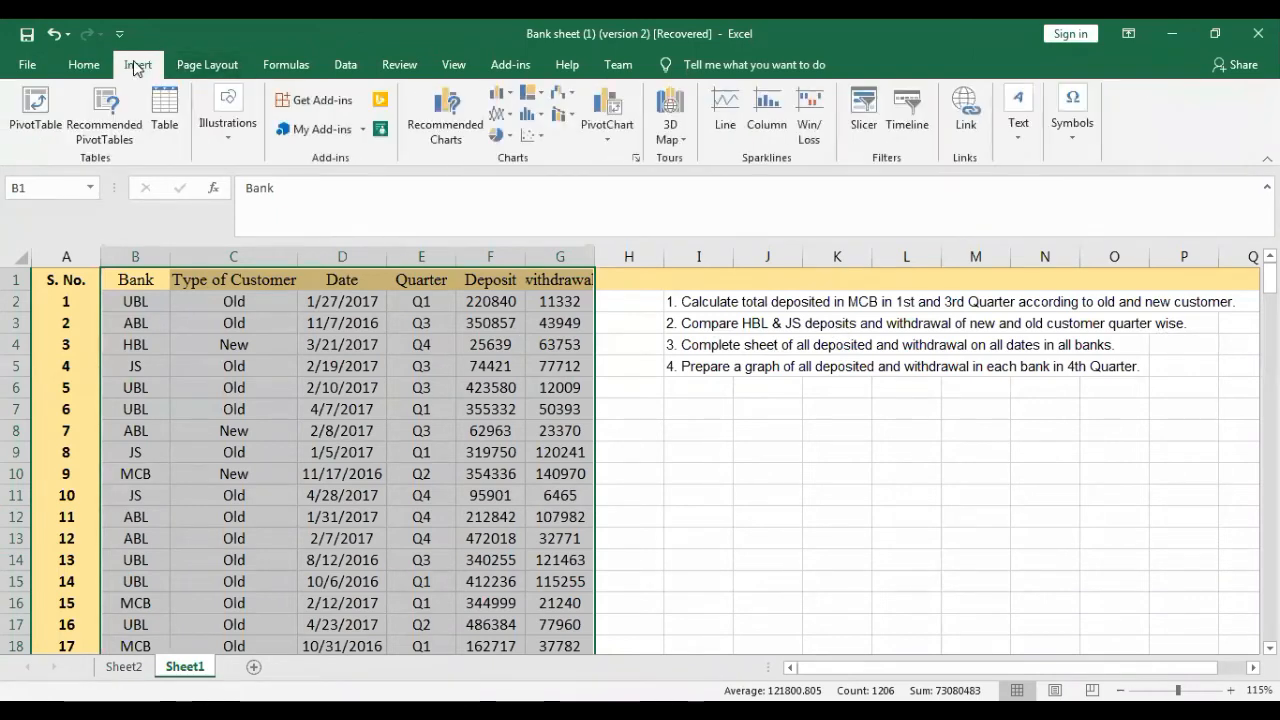
click(43, 99)
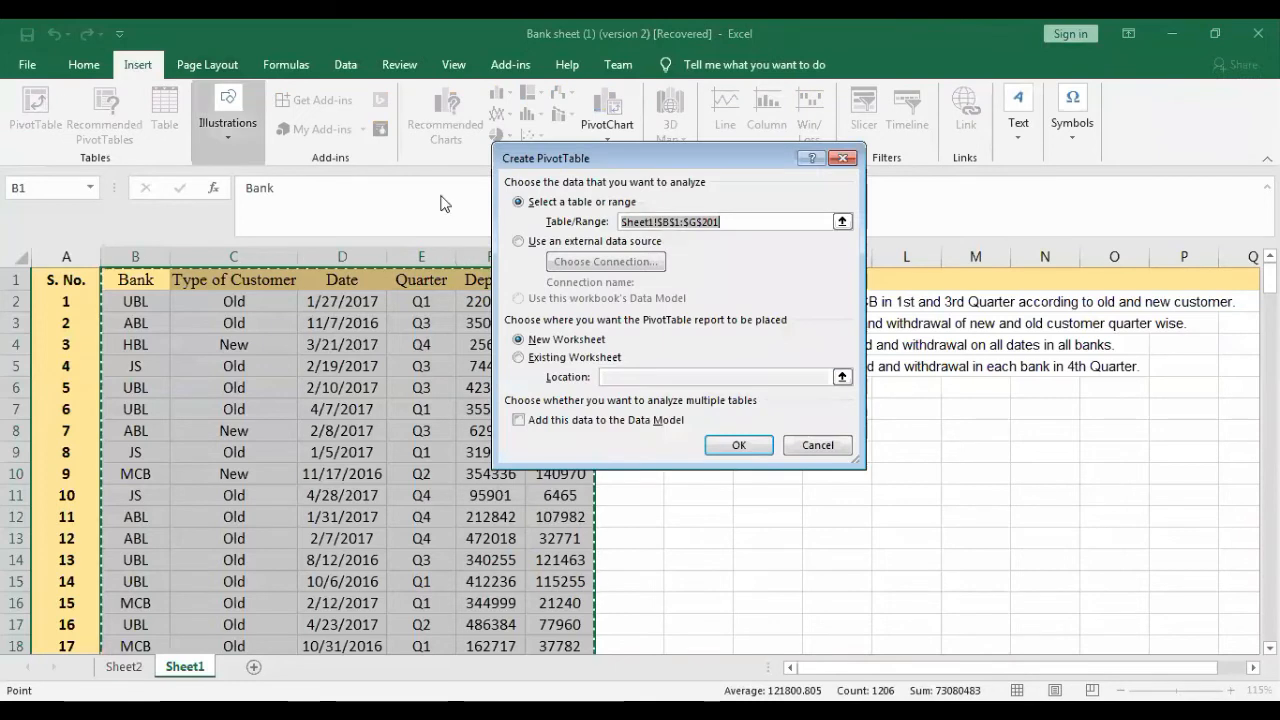
click(730, 446)
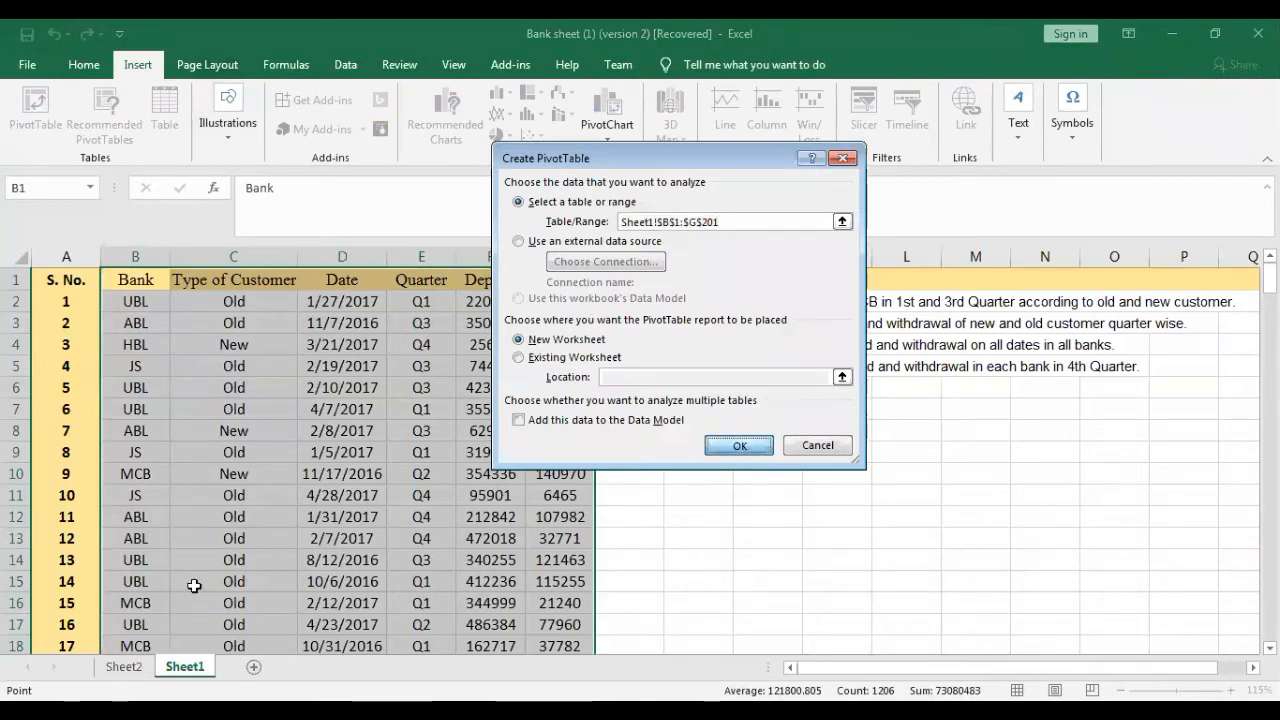
click(124, 667)
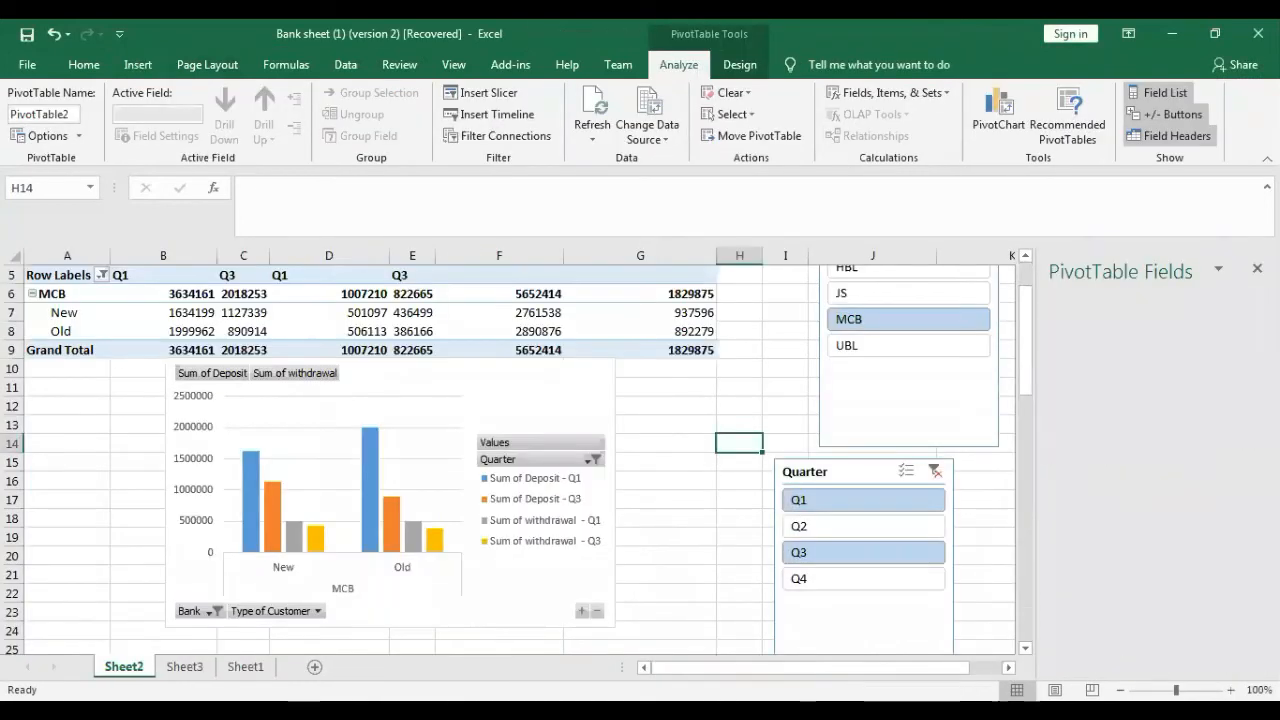
click(185, 667)
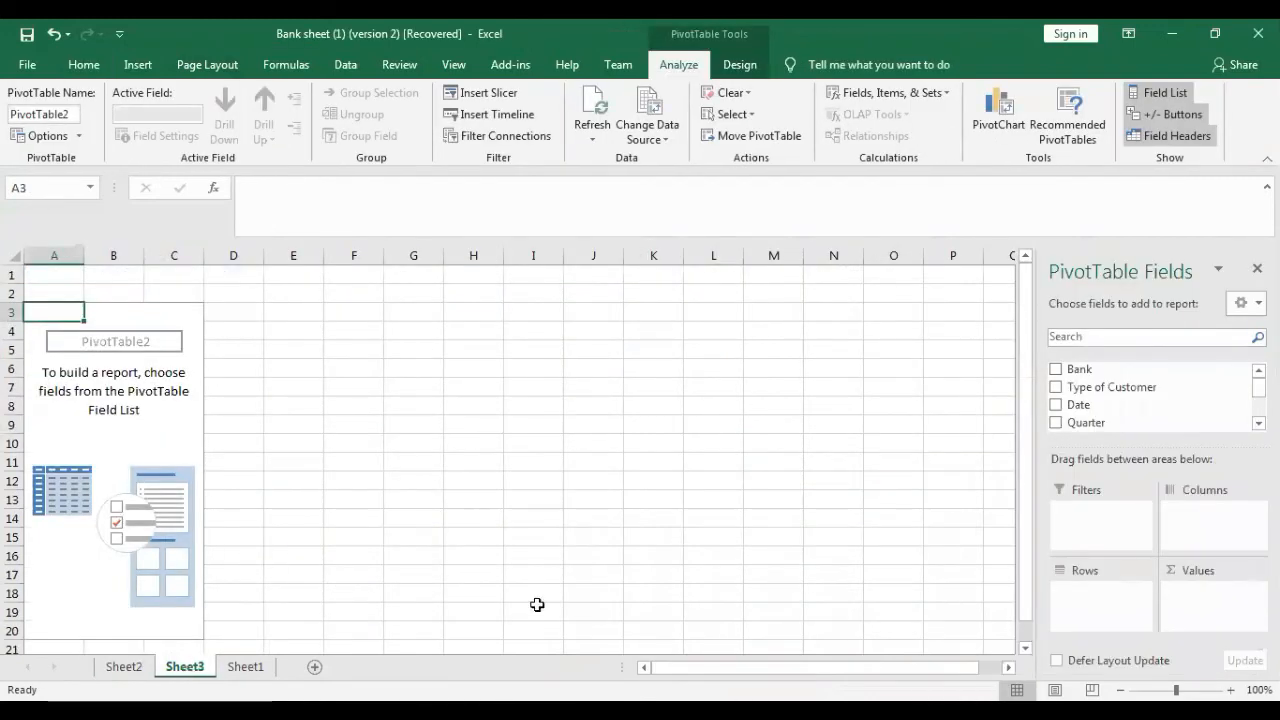
- Lay out the new PivotTable with Bank and Type of Customer as rows, Quarter as columns, and Deposit and withdrawal as summed values
click(1055, 369)
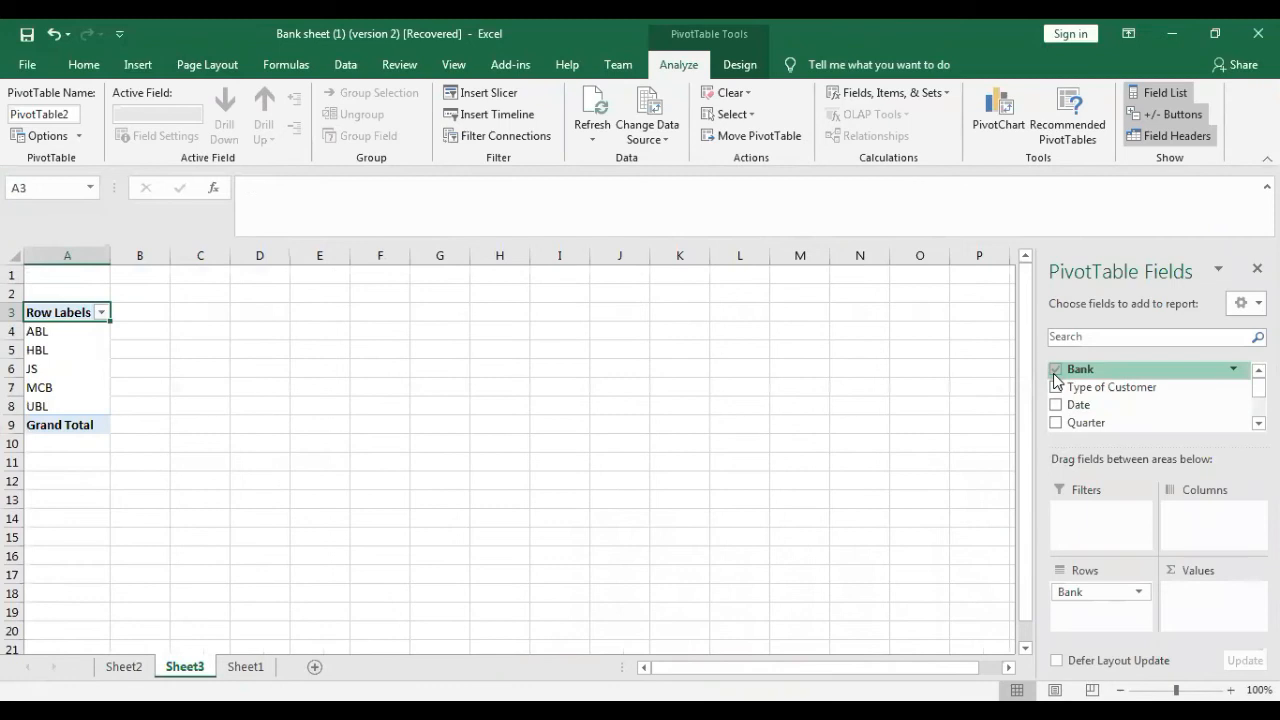
click(1055, 390)
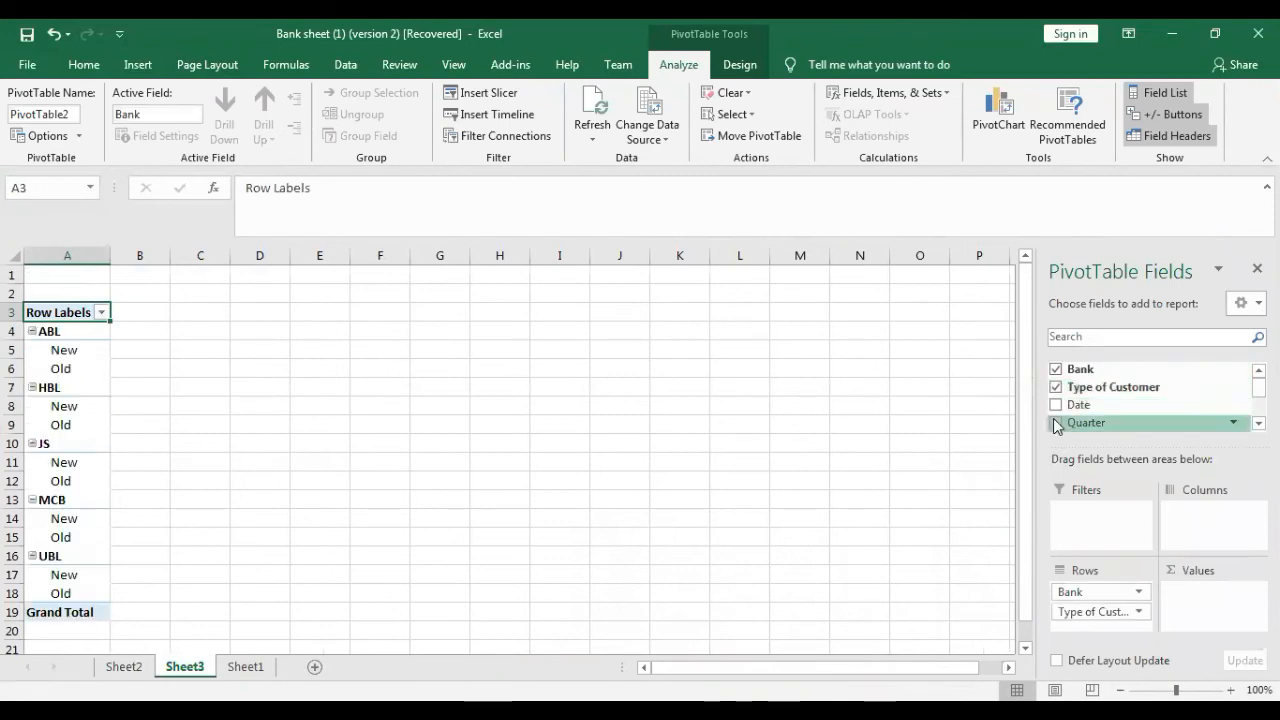
click(1055, 422)
scroll(1057, 400, down, 2)
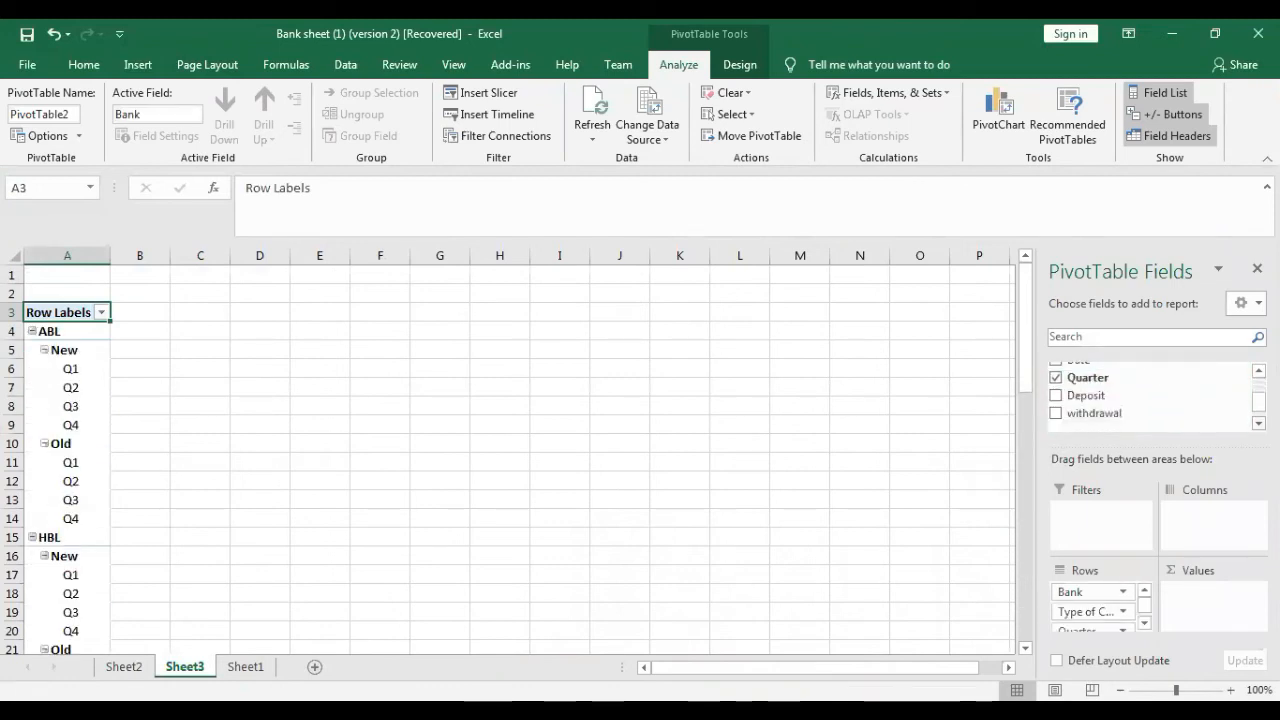
click(1055, 396)
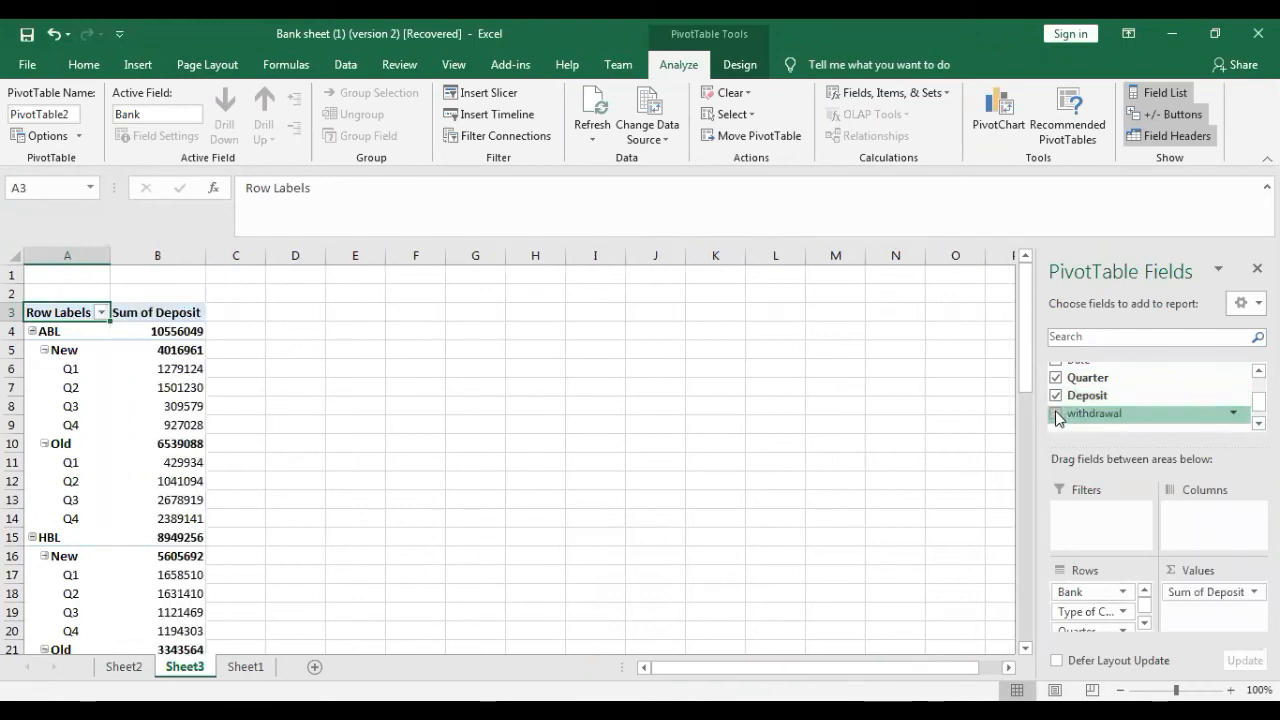
click(1055, 413)
click(1146, 624)
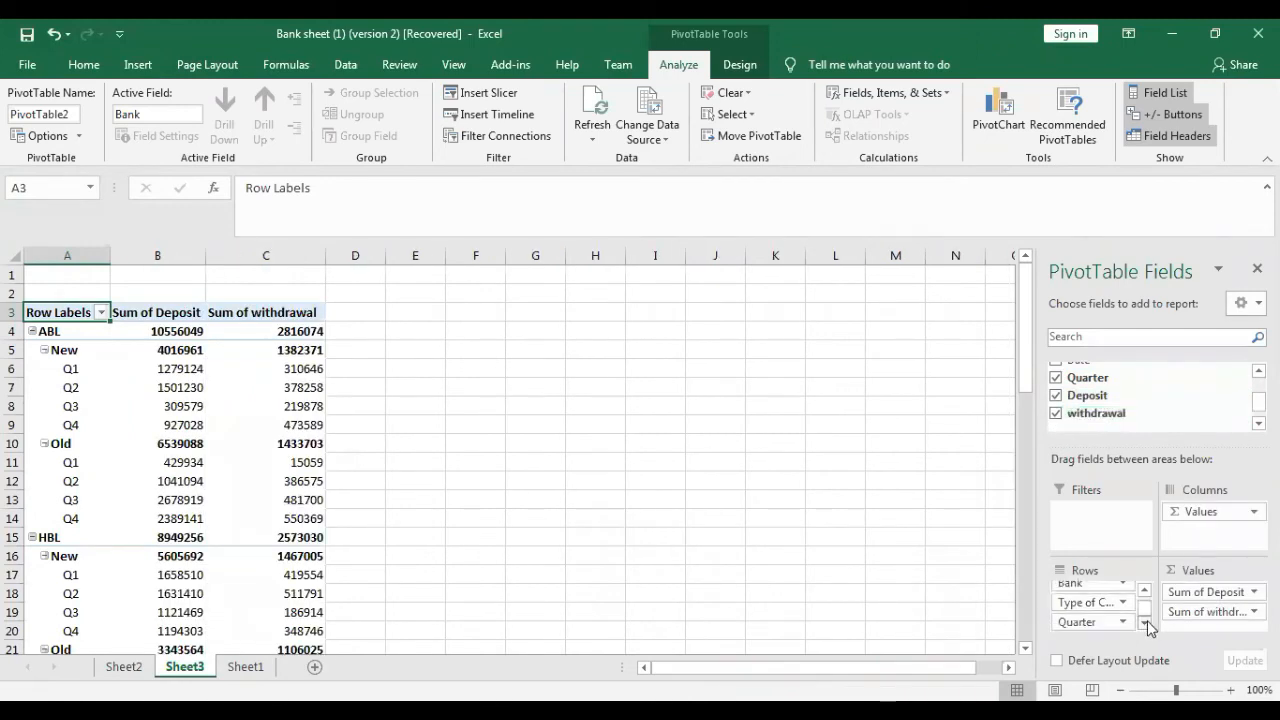
drag(1076, 622, 1185, 538)
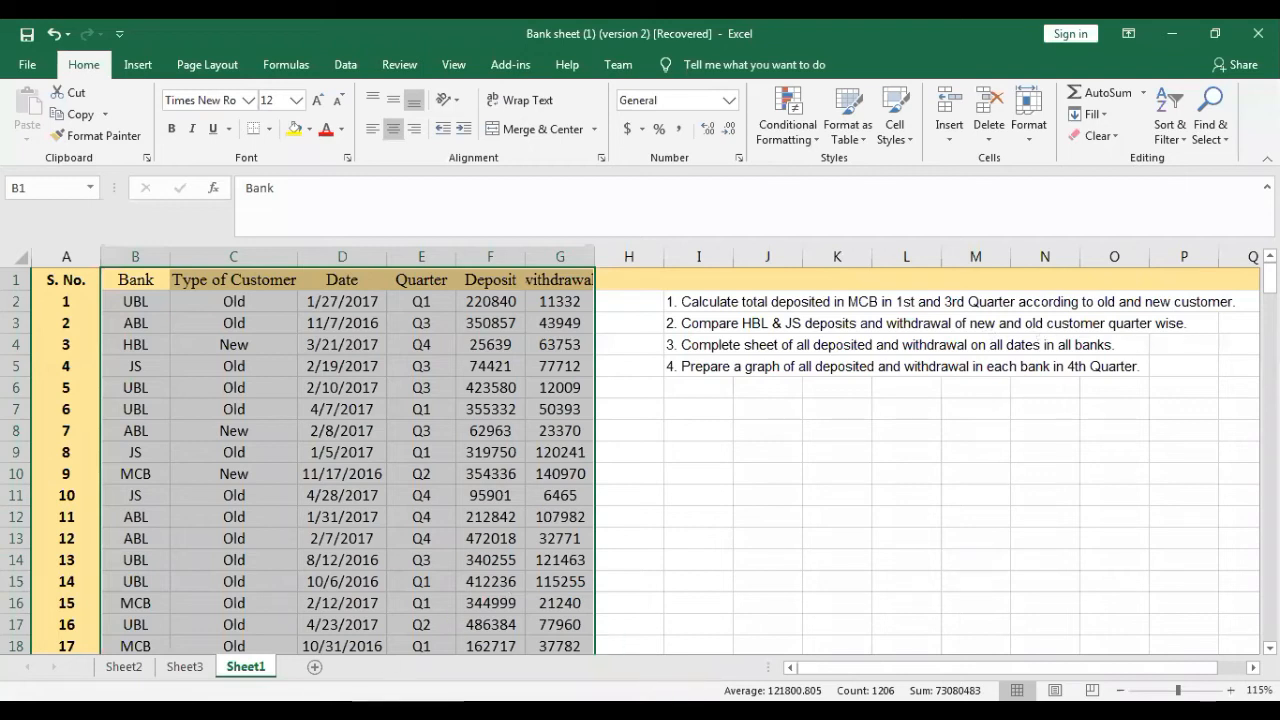
- Insert Bank and Quarter slicers for the Sheet3 PivotTable and place them beyond the table's last column, with Bank above Quarter
click(185, 667)
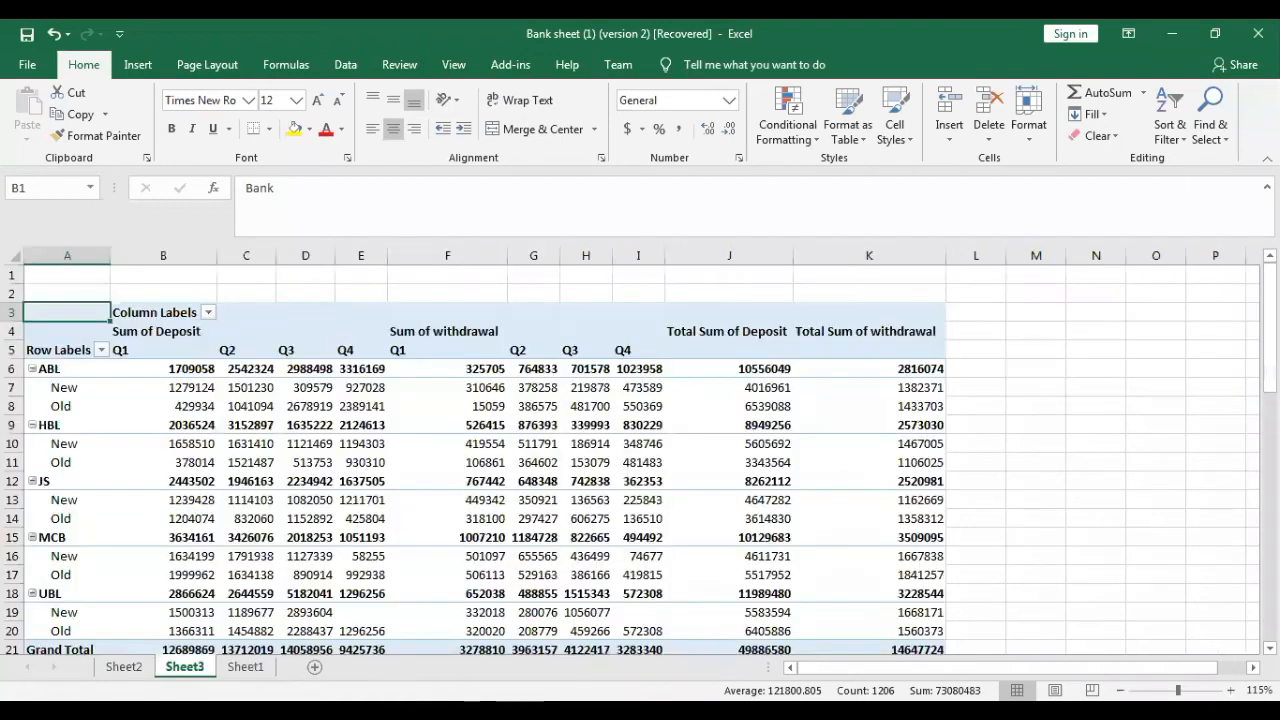
click(237, 470)
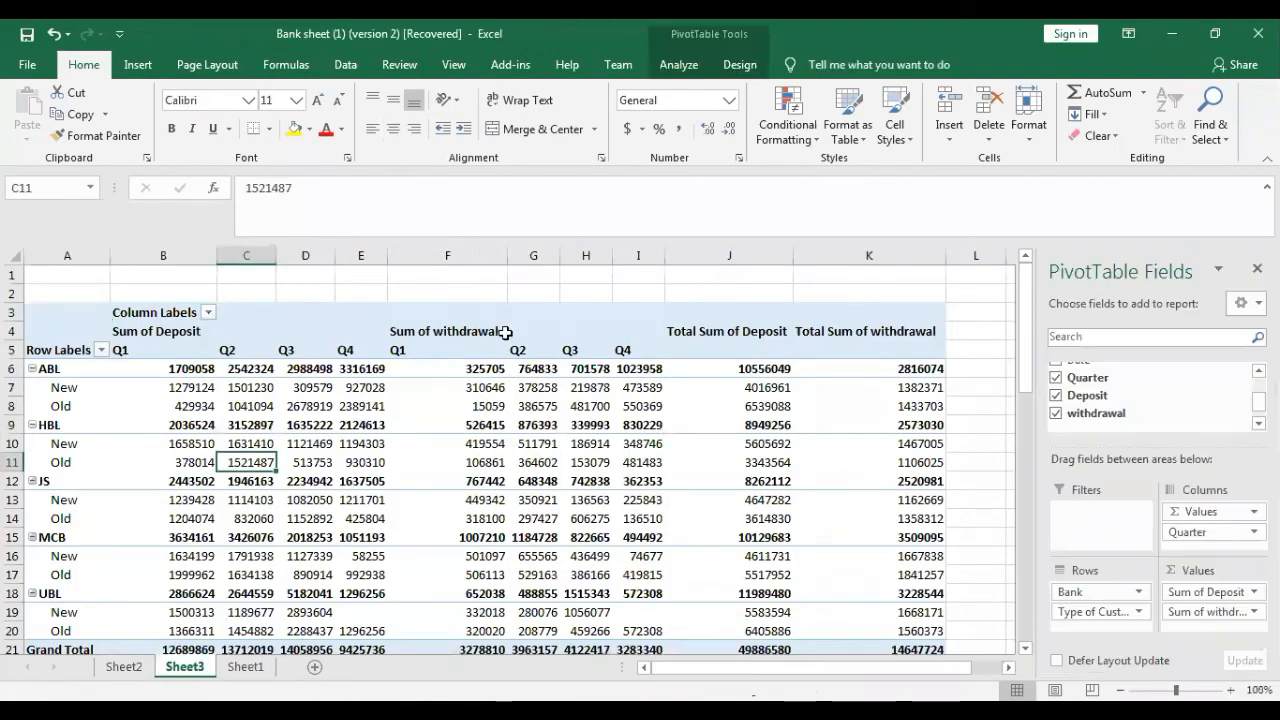
click(678, 64)
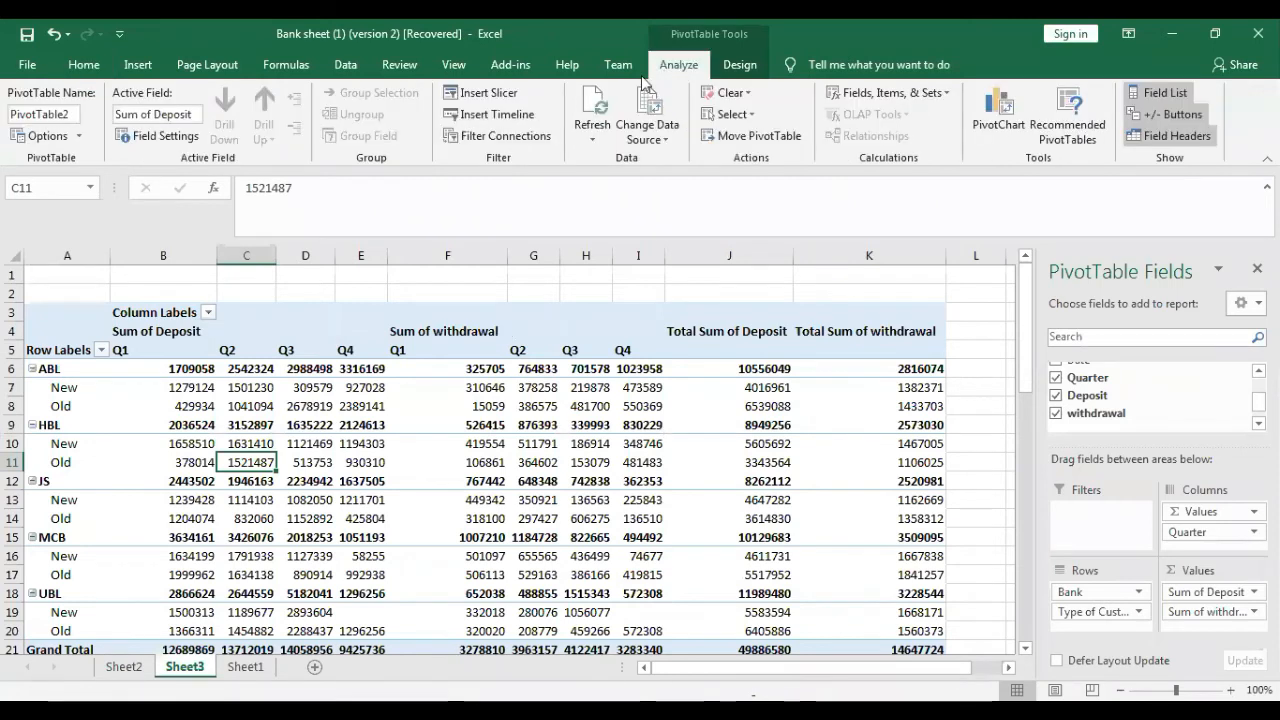
click(490, 95)
click(584, 177)
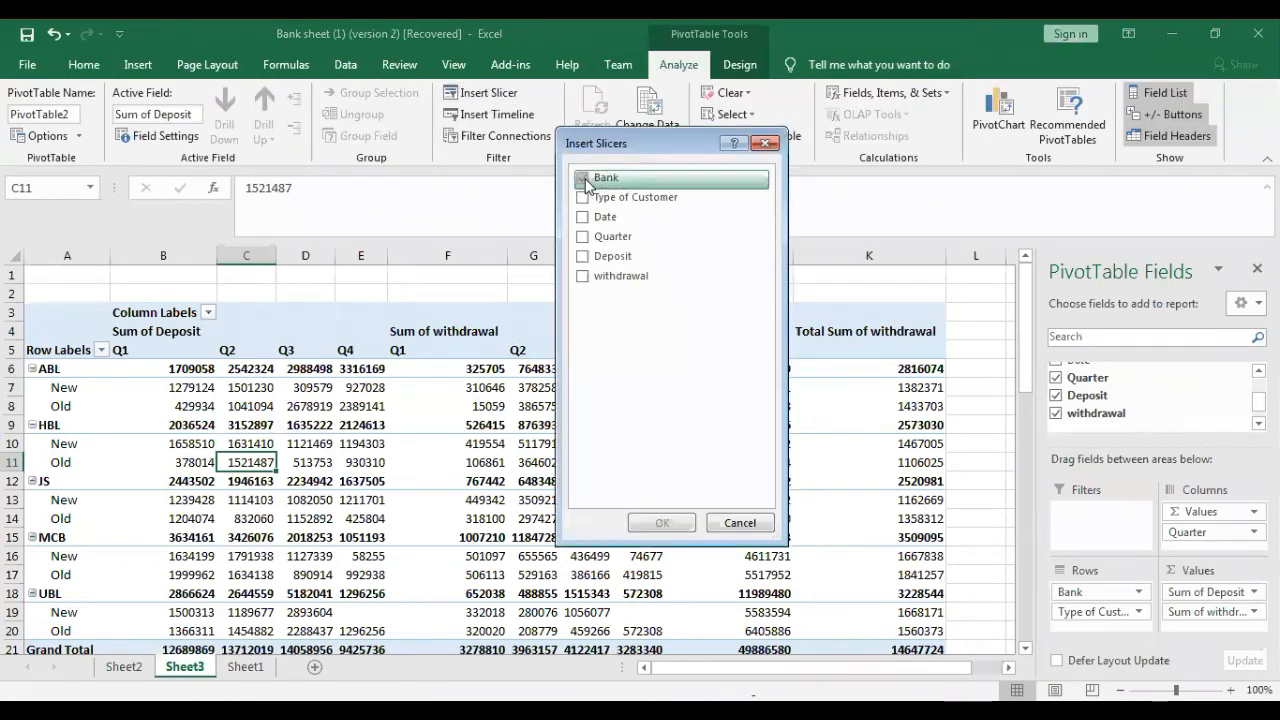
click(583, 237)
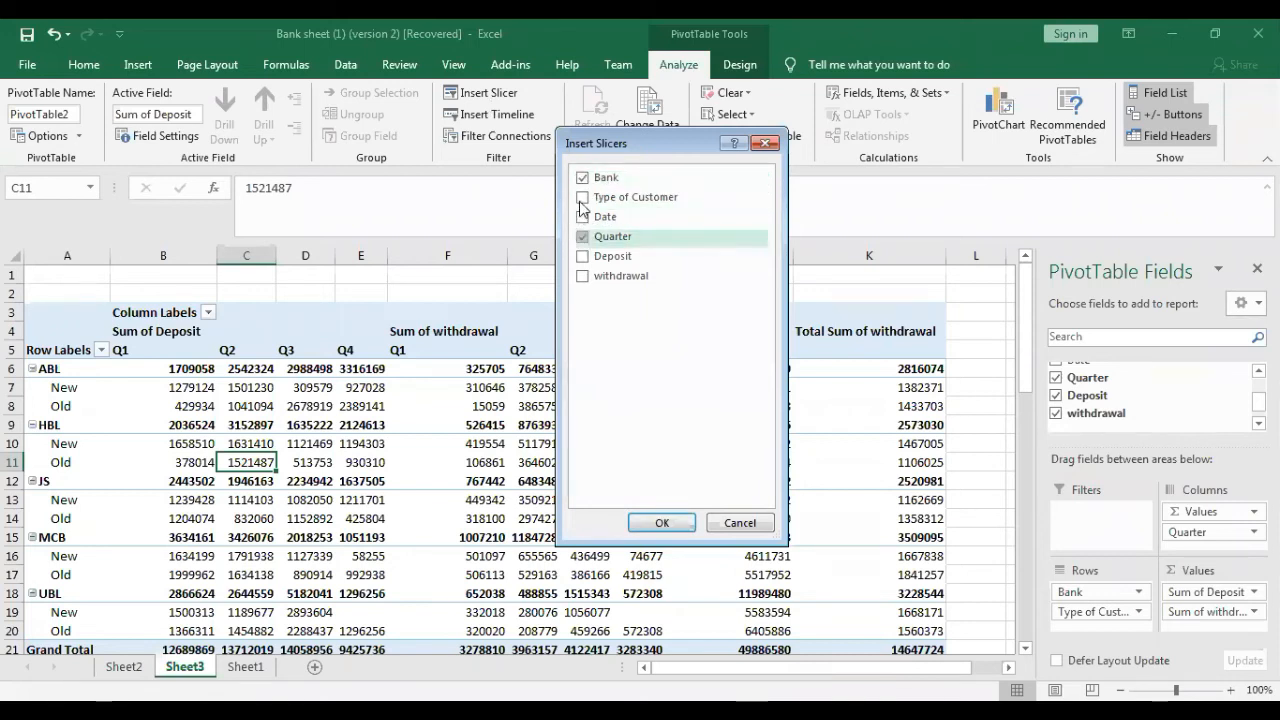
click(658, 523)
drag(537, 377, 1146, 520)
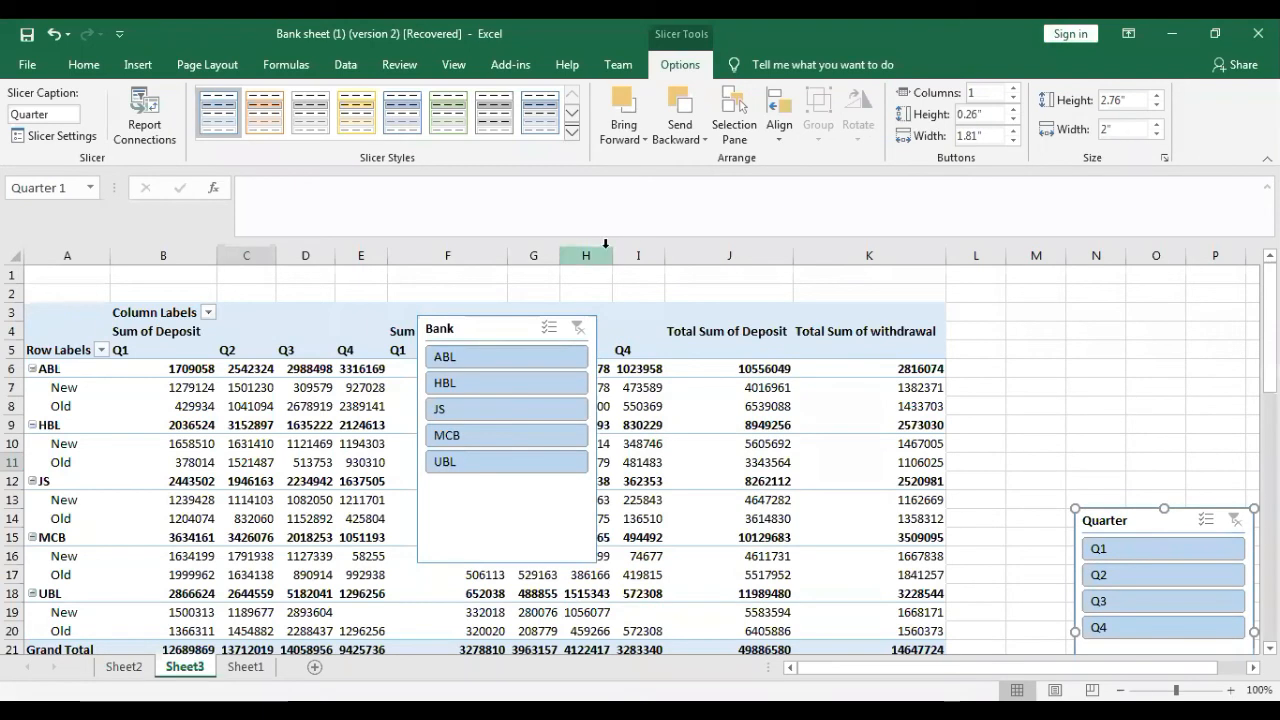
drag(477, 331, 1077, 287)
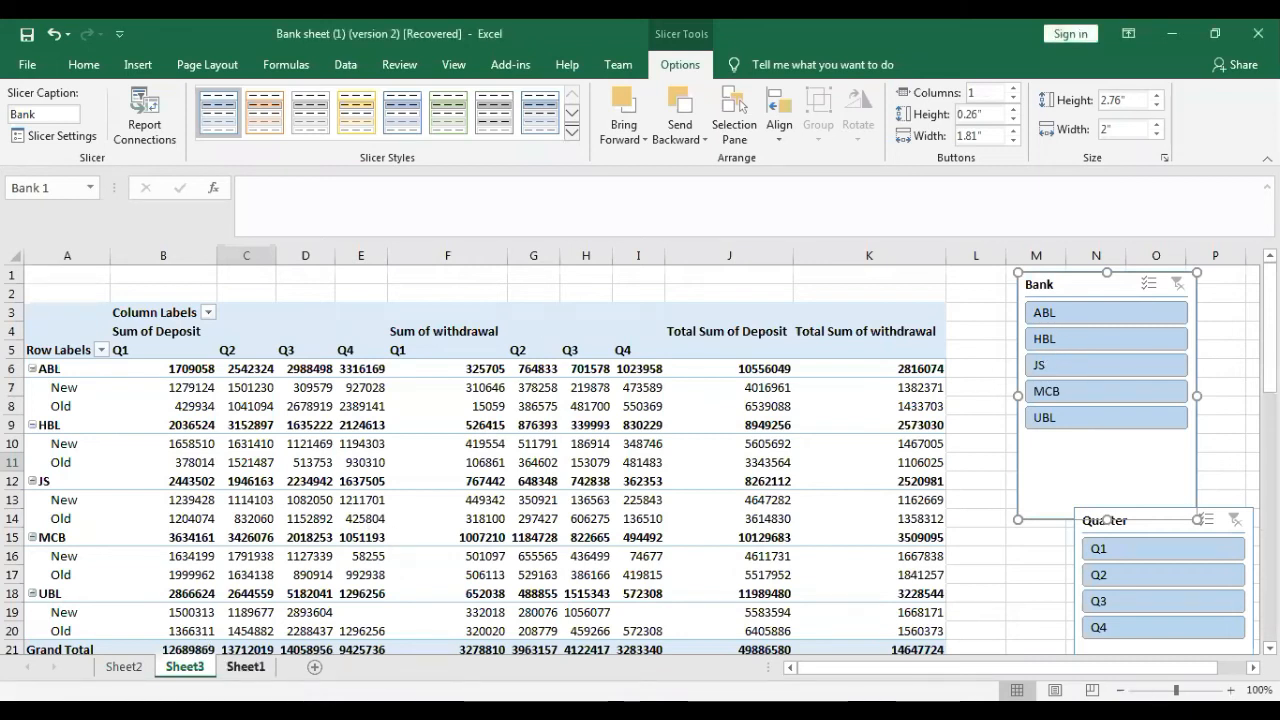
- Check the second task on Sheet1 and filter the Sheet3 PivotTable to the banks HBL and JS
click(245, 666)
key(Escape)
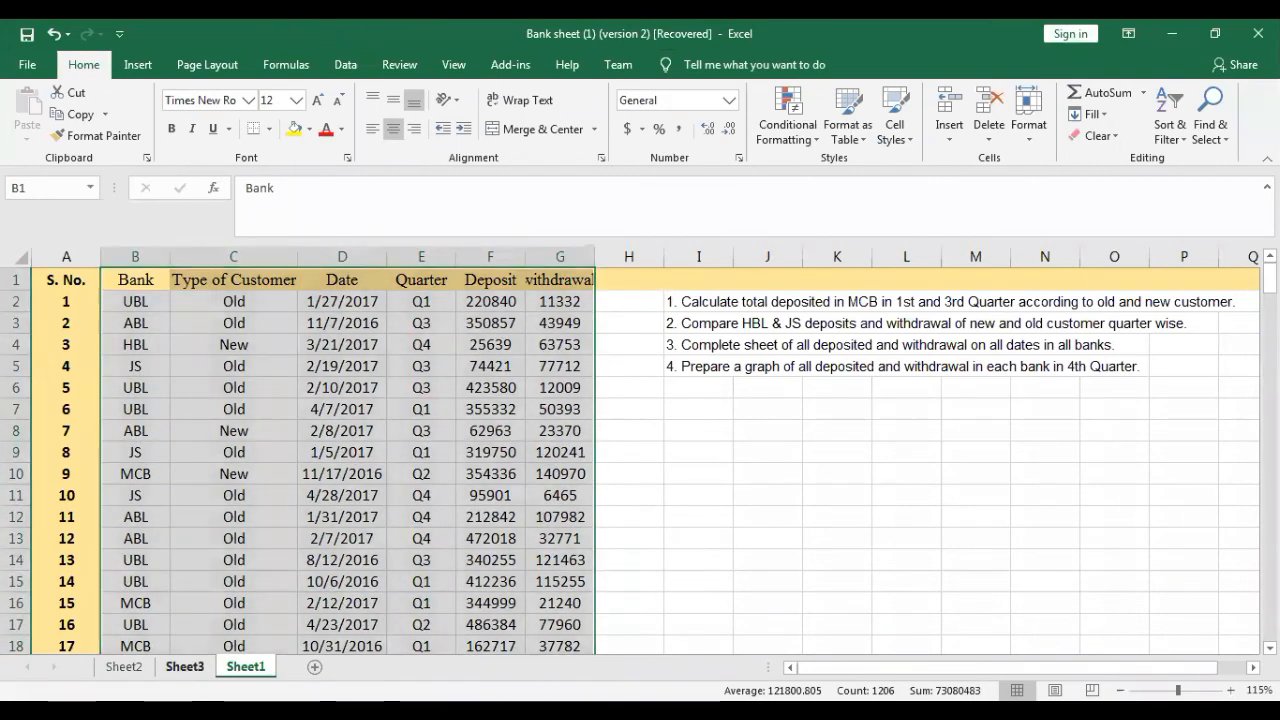
click(185, 666)
click(1017, 432)
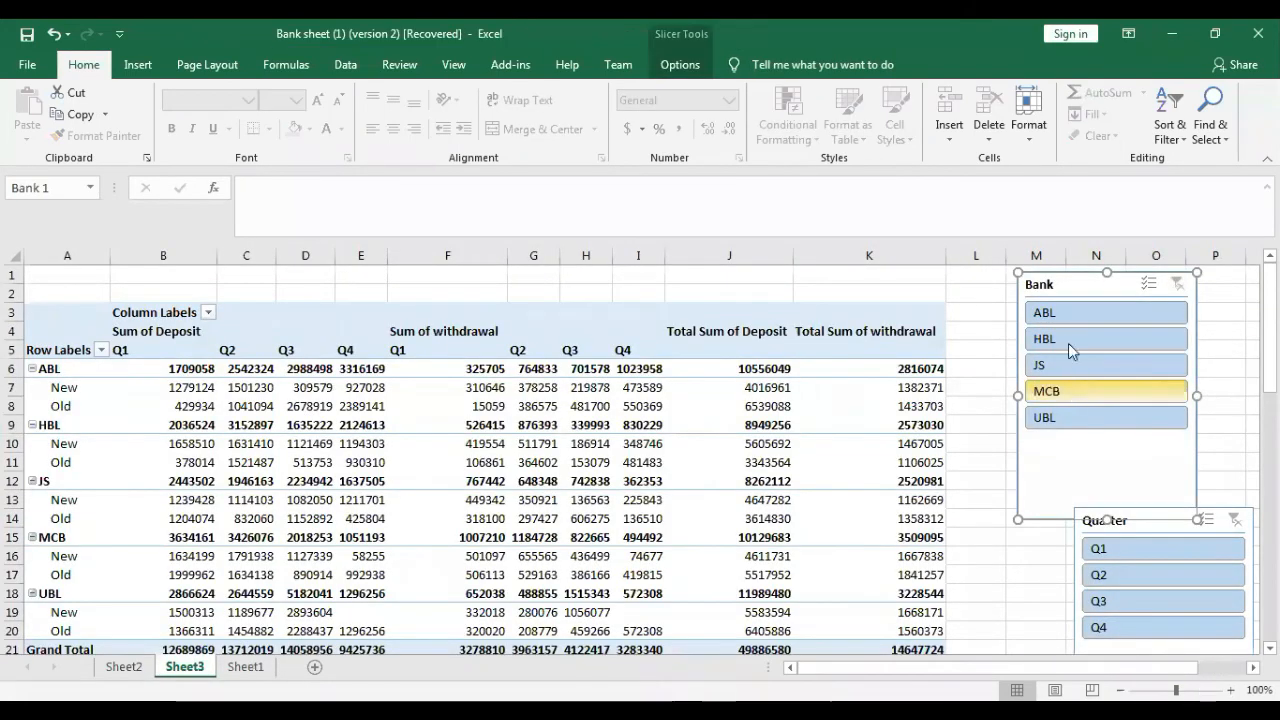
click(1066, 340)
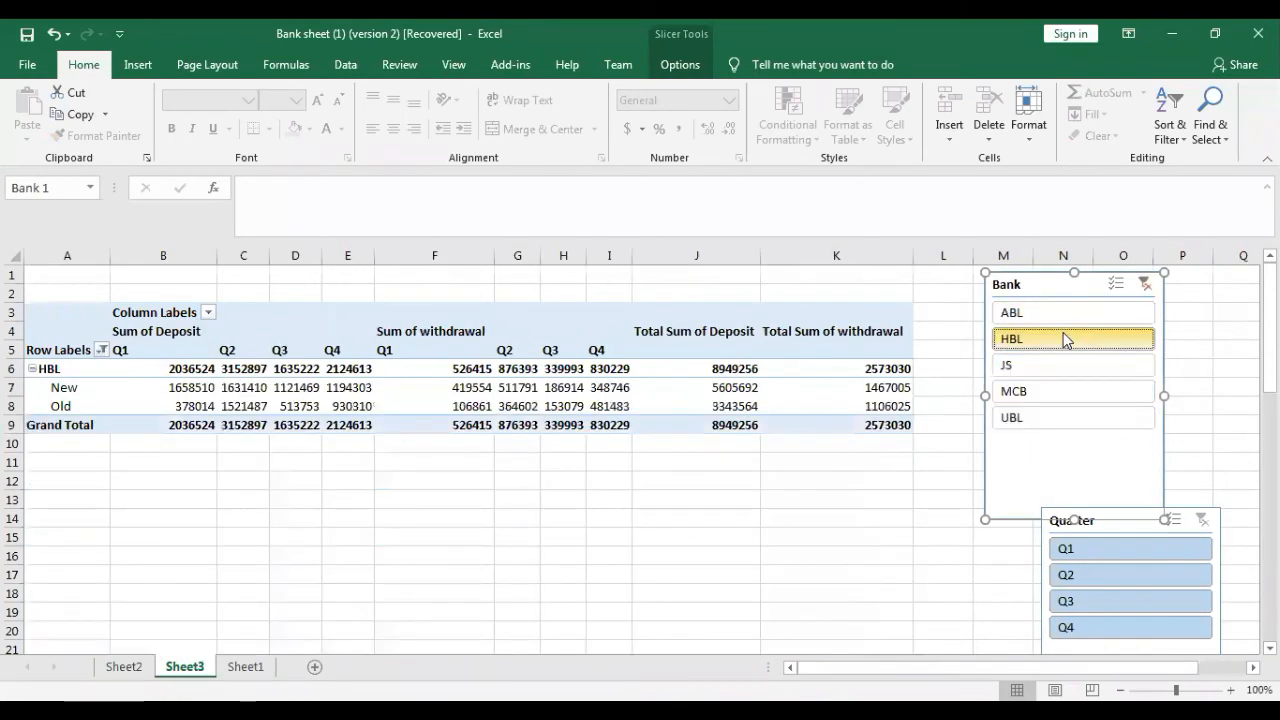
ctrl+click(1043, 366)
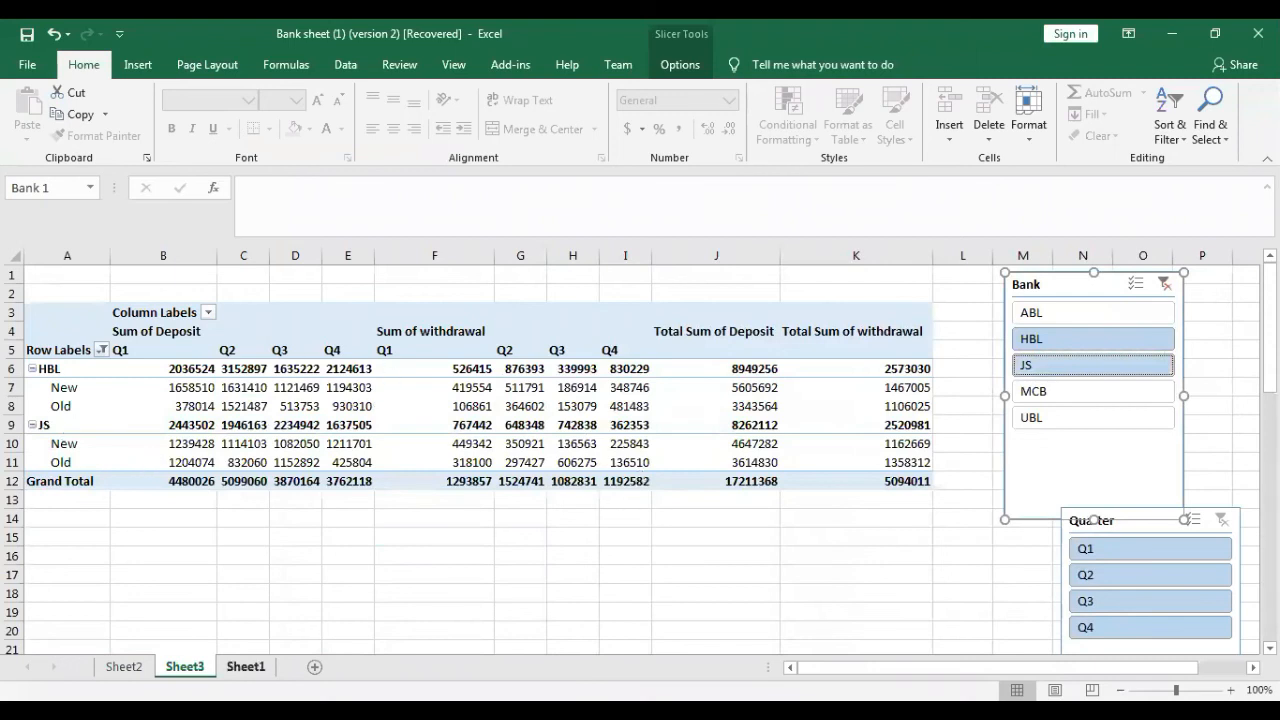
- Recheck the Sheet1 task list, then insert a 2-D clustered column PivotChart from the HBL and JS PivotTable and position it directly below the table
click(245, 666)
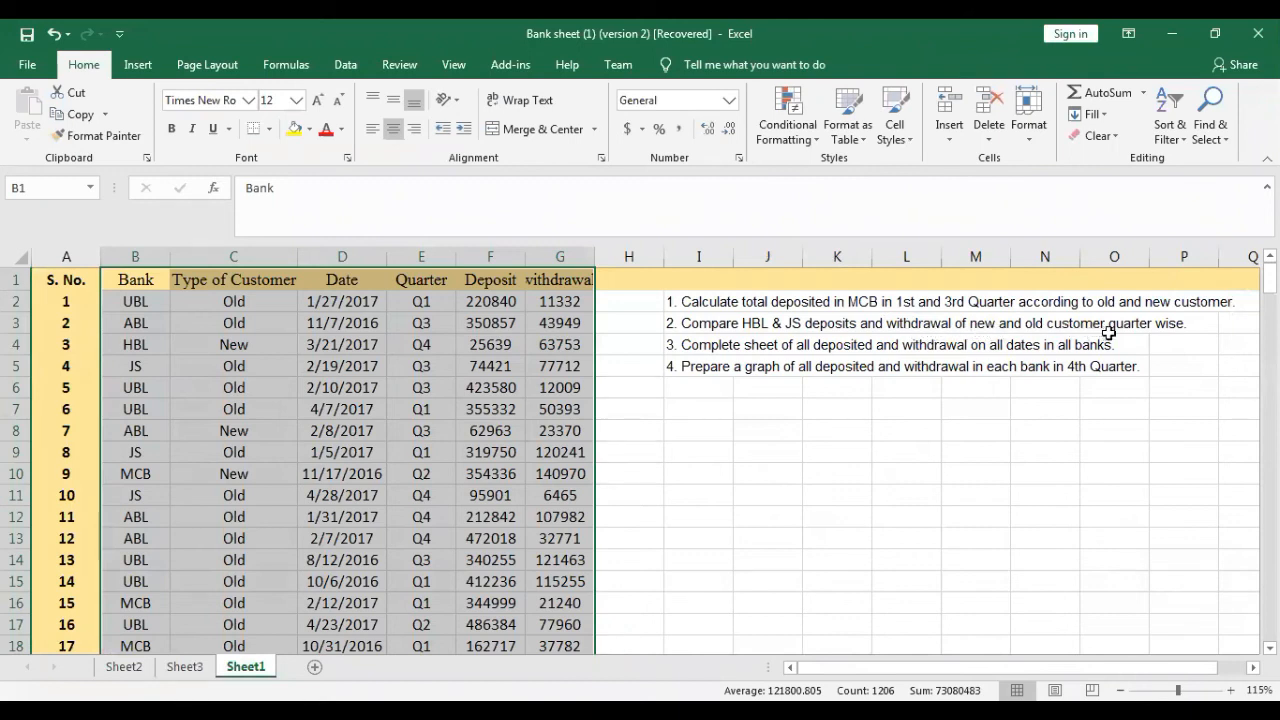
ctrl+click(185, 666)
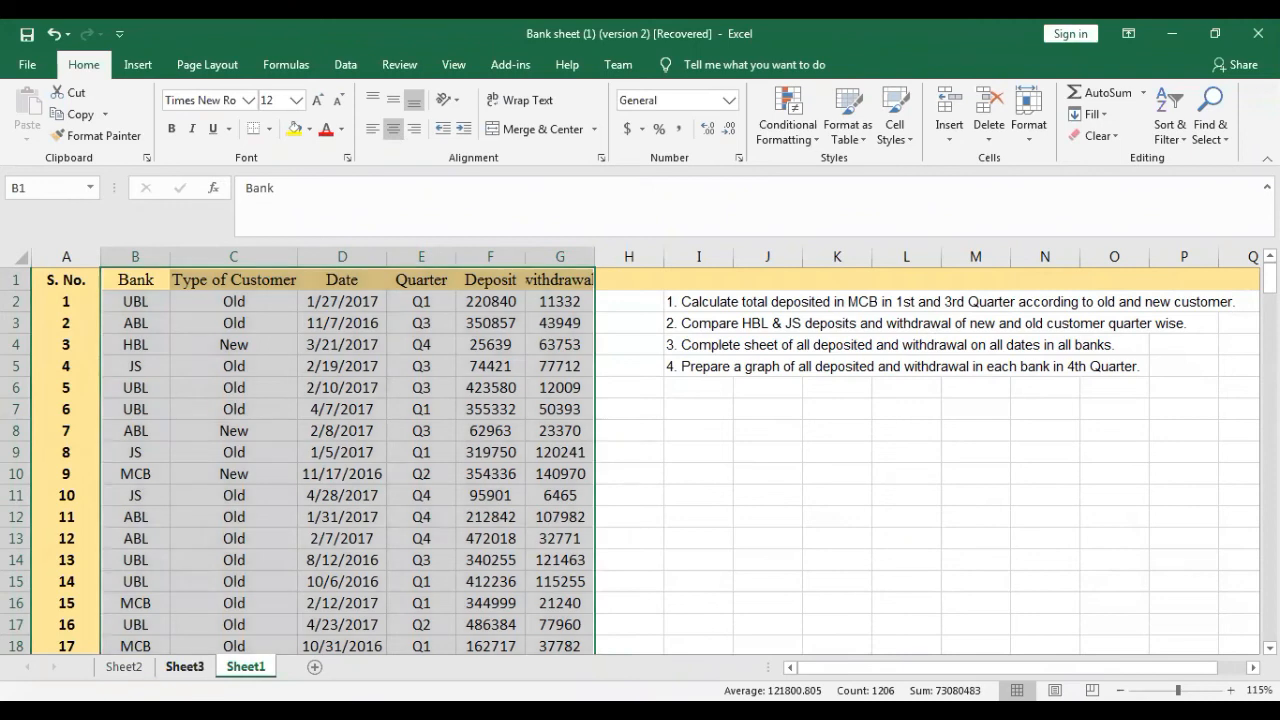
click(185, 666)
click(1034, 471)
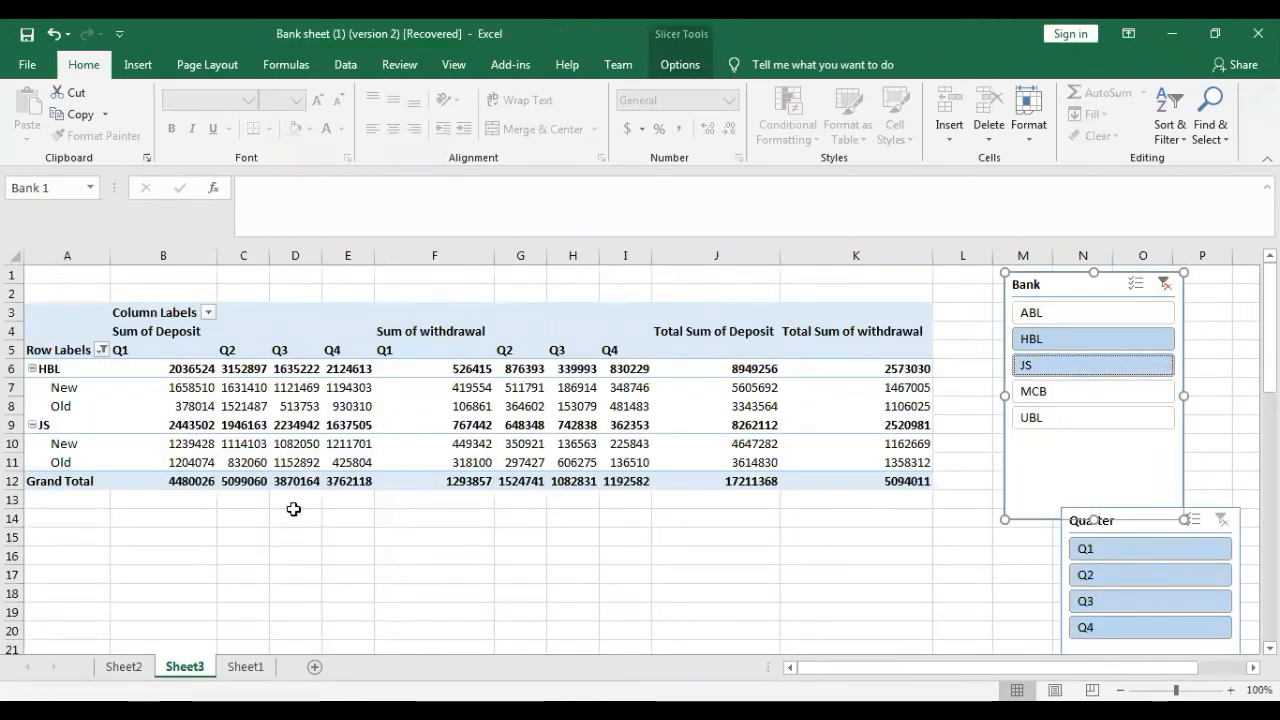
click(272, 386)
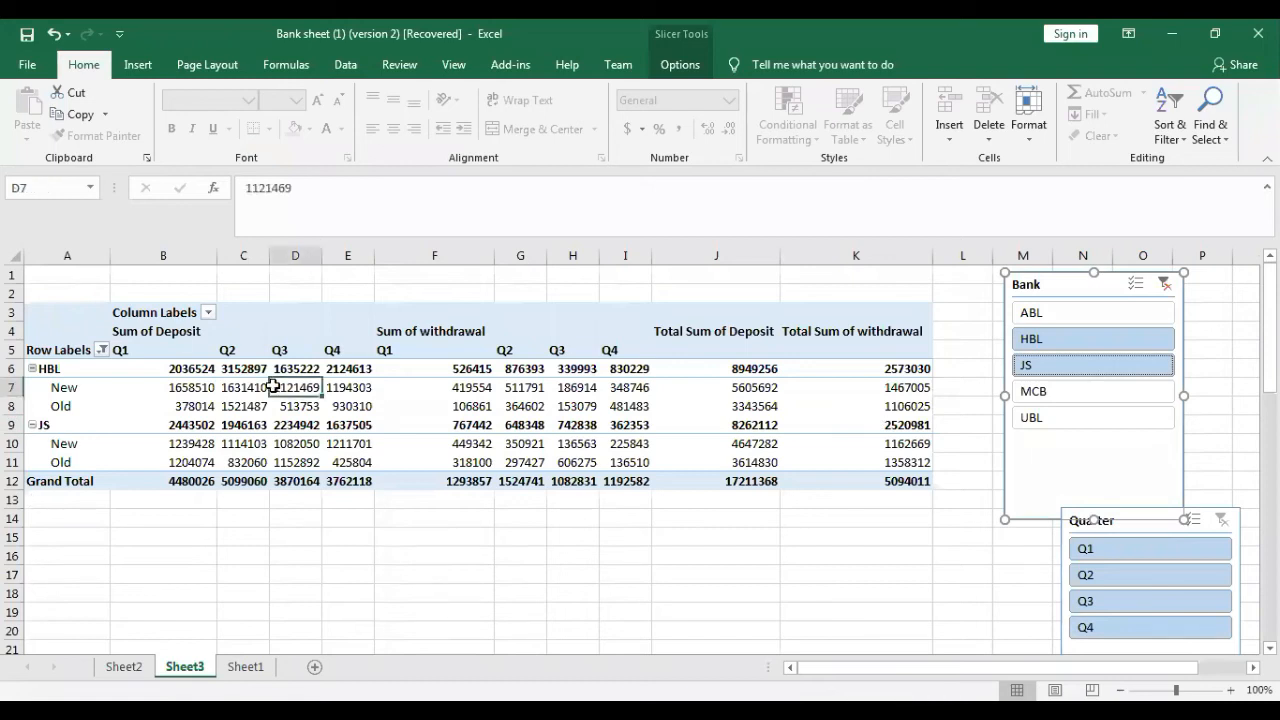
click(137, 64)
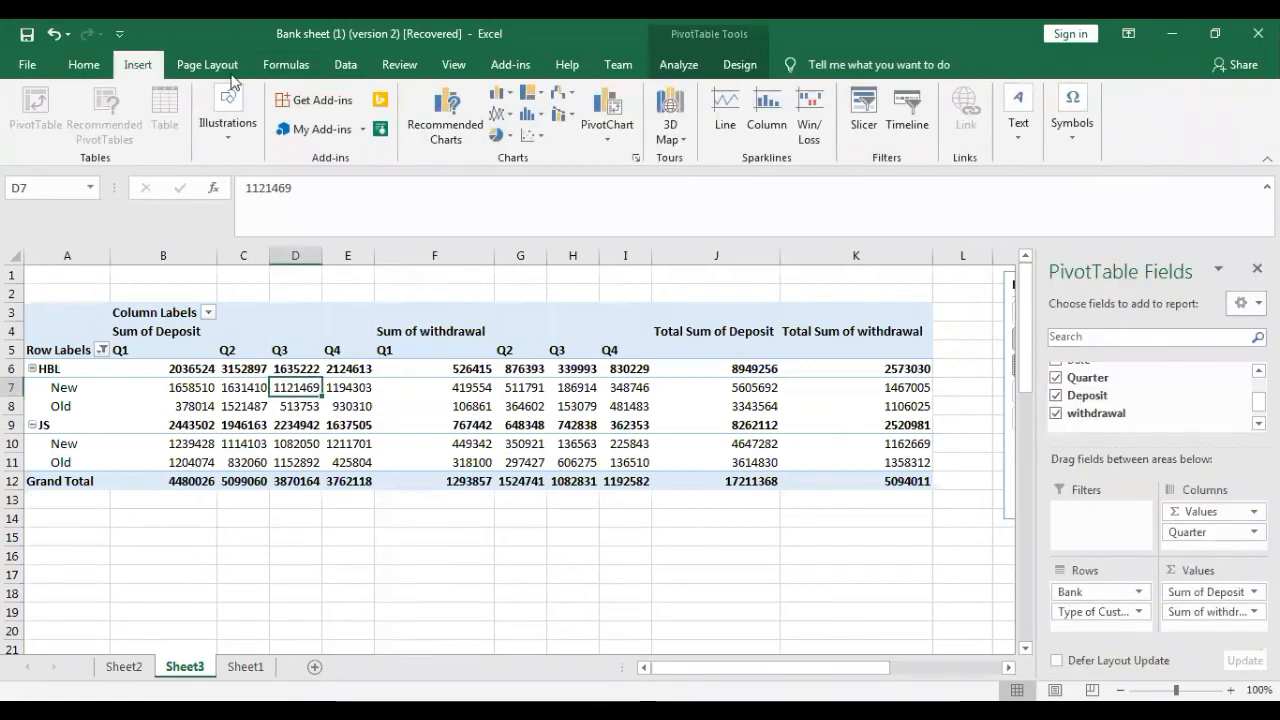
click(492, 100)
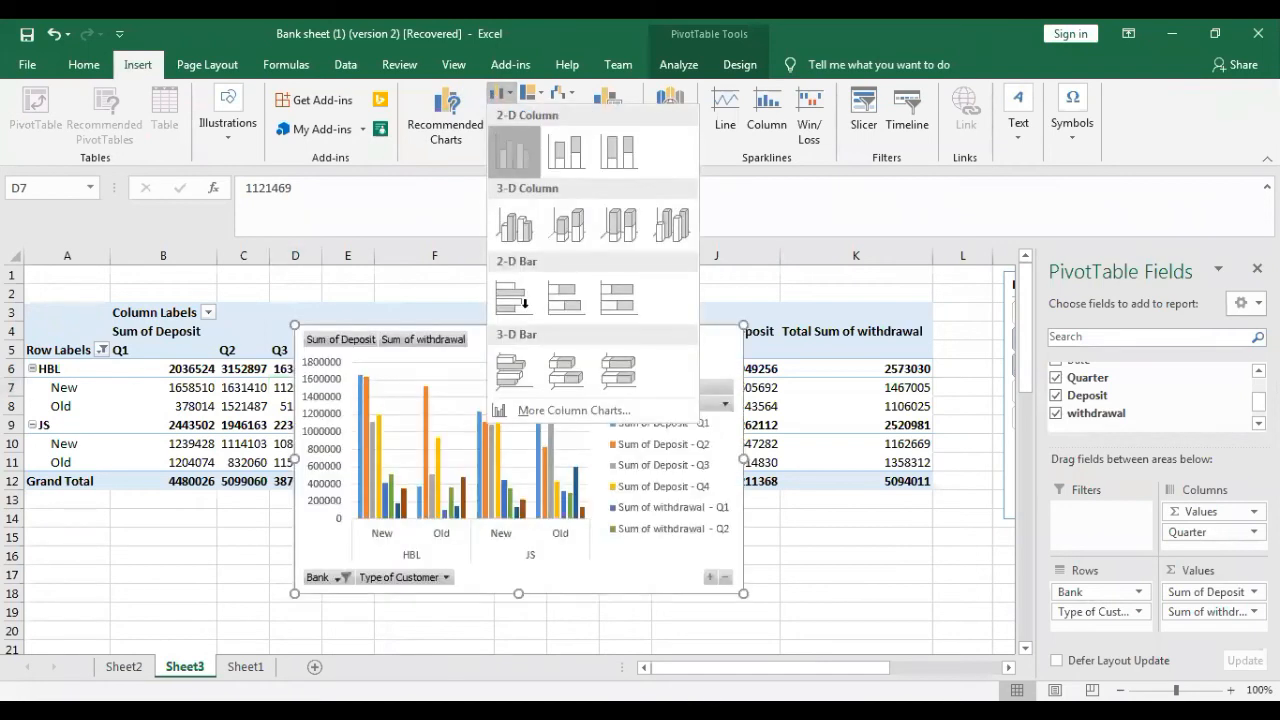
click(513, 152)
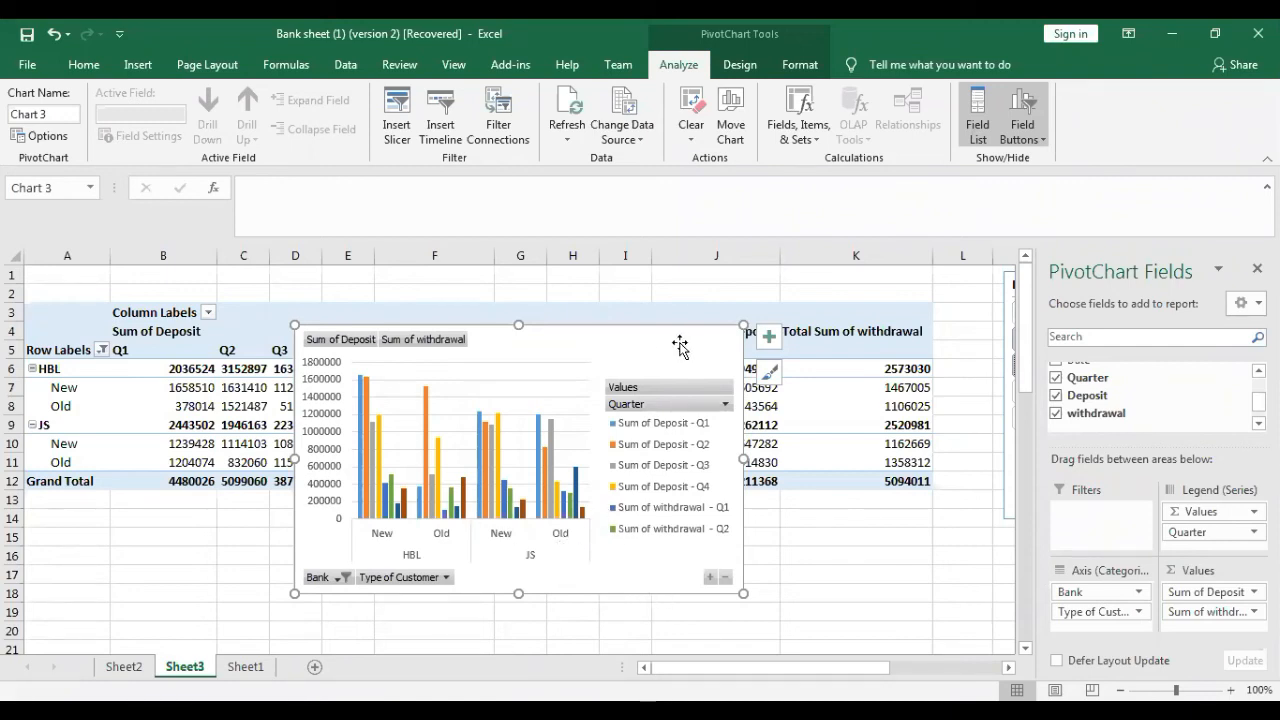
drag(661, 339, 560, 512)
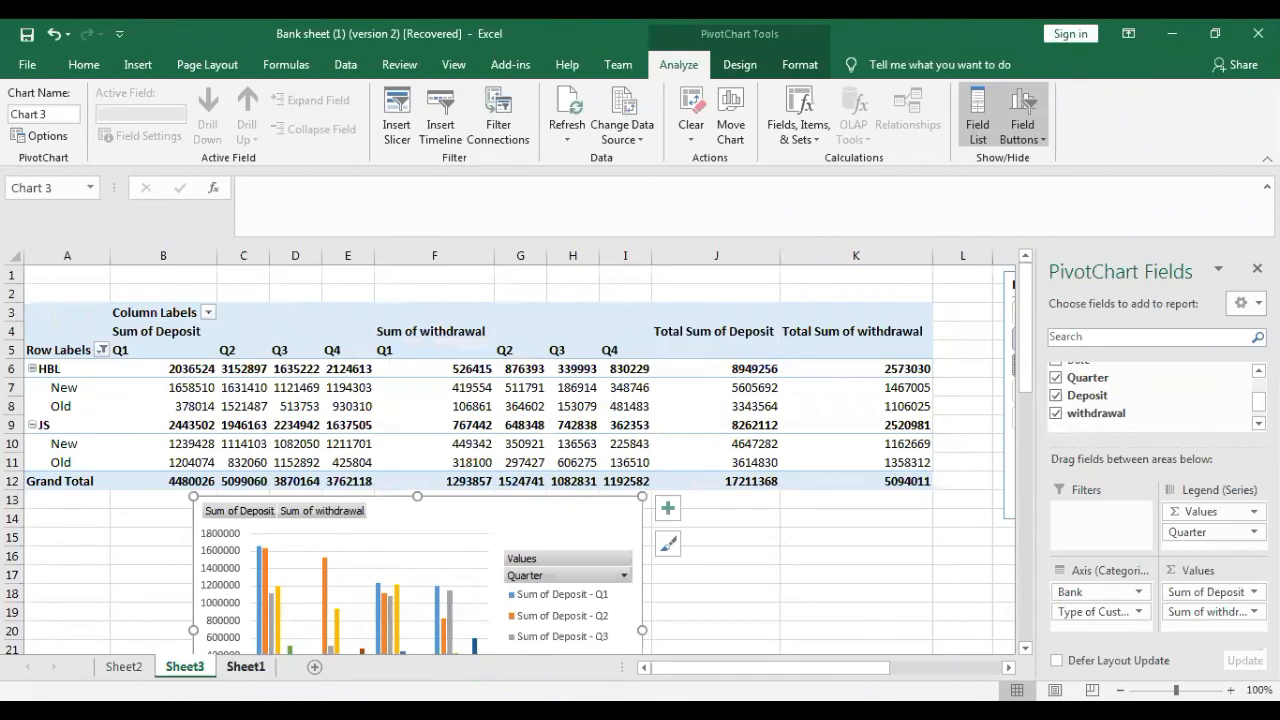
- Create a PivotTable on a new worksheet from the Sheet1 range B1:G201 for the third task
click(245, 666)
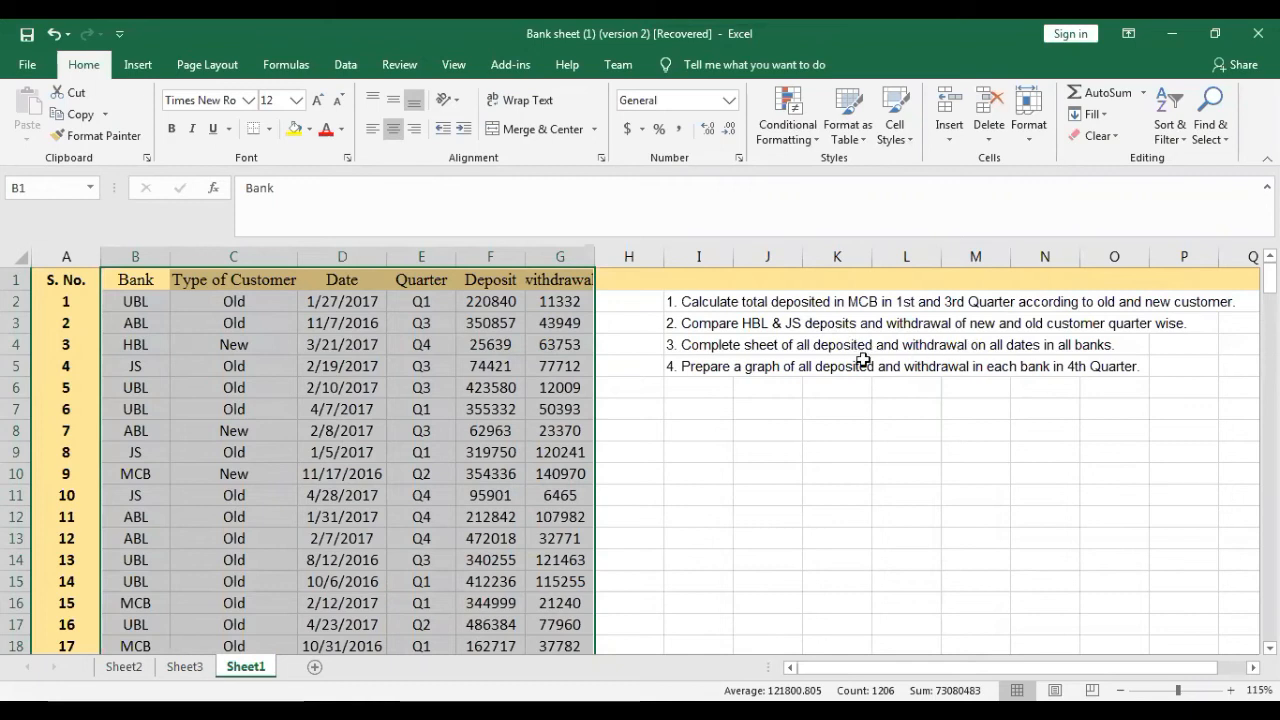
click(137, 64)
click(35, 108)
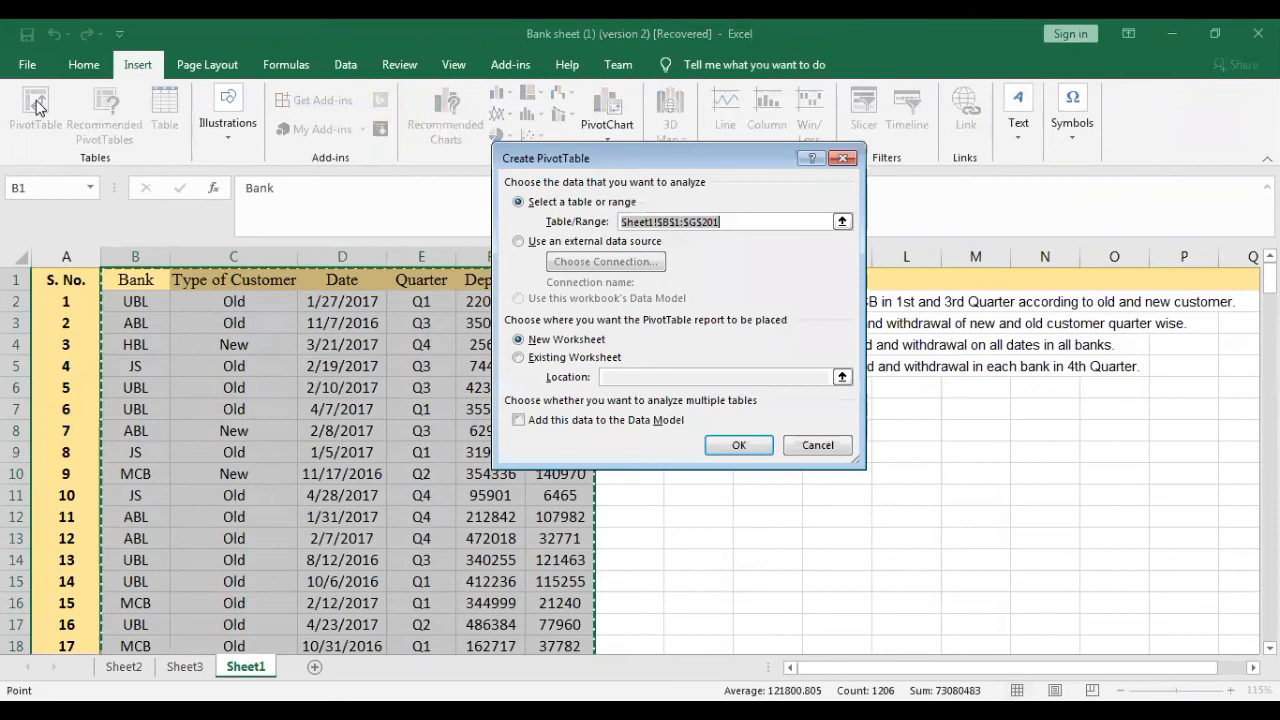
click(733, 445)
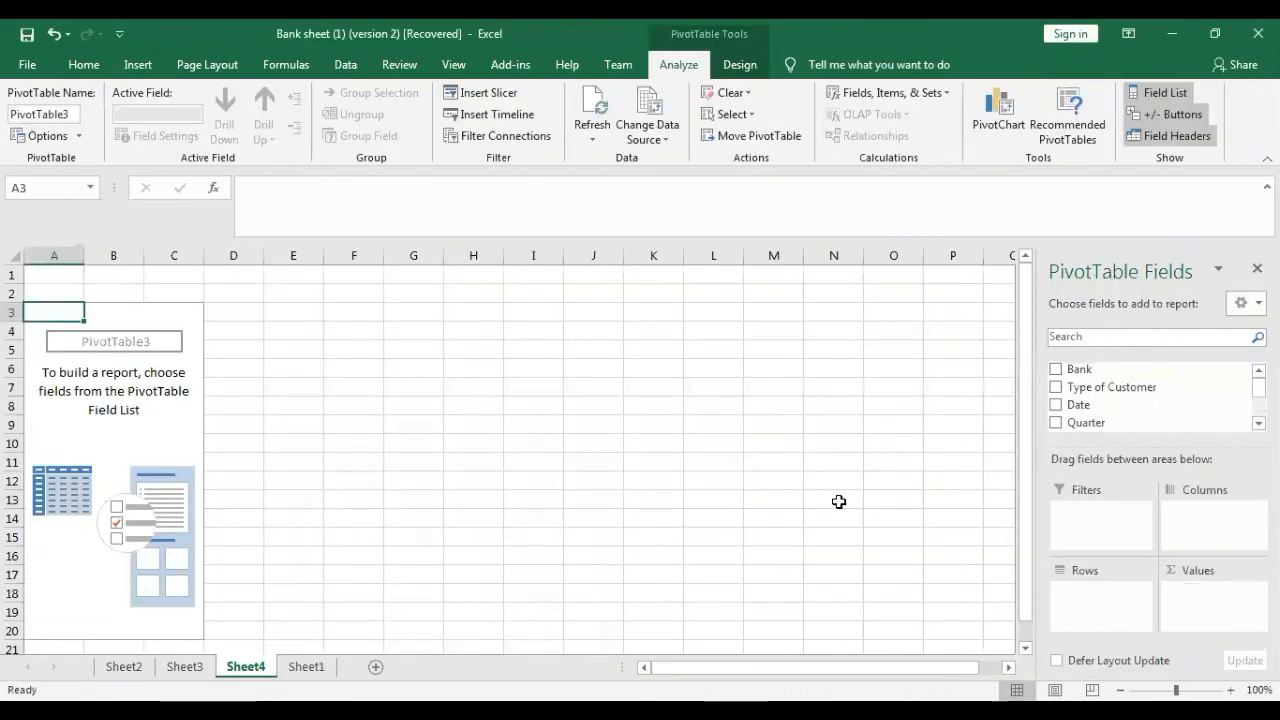
- Lay out the new PivotTable with Bank and Date as rows and summed Deposit and withdrawal as values
click(1056, 370)
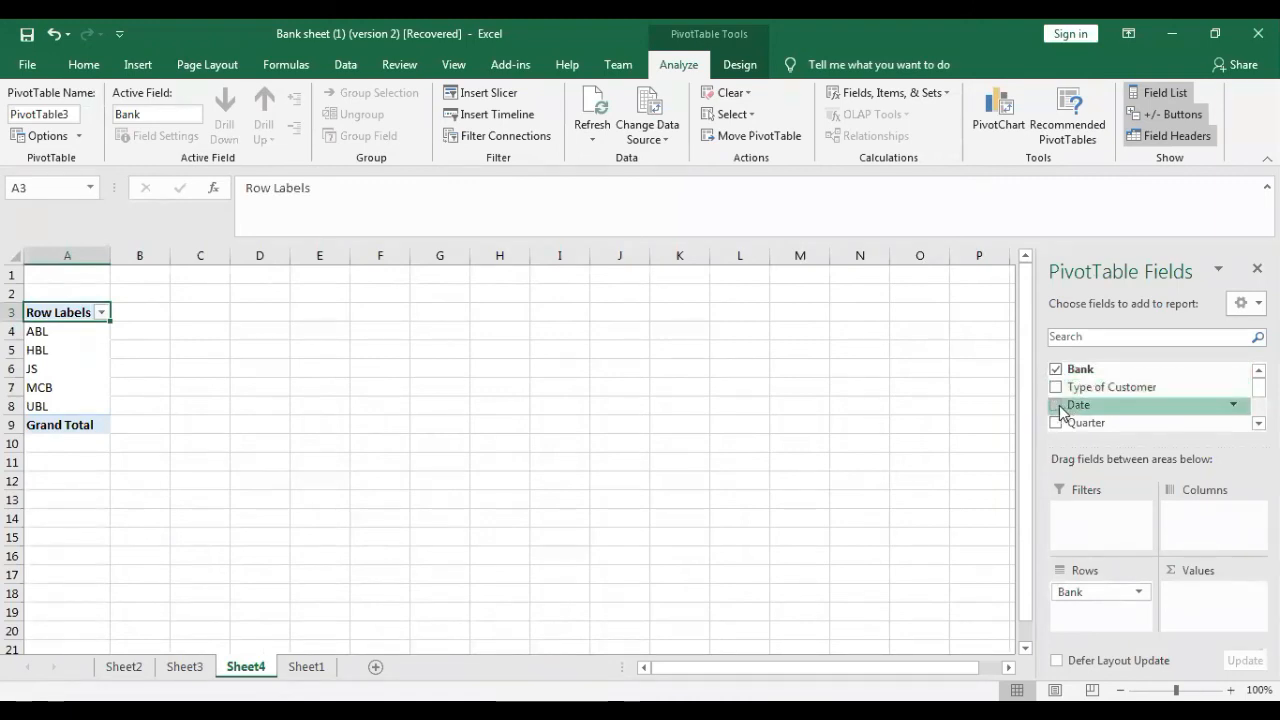
click(1056, 405)
scroll(1150, 396, down, 1)
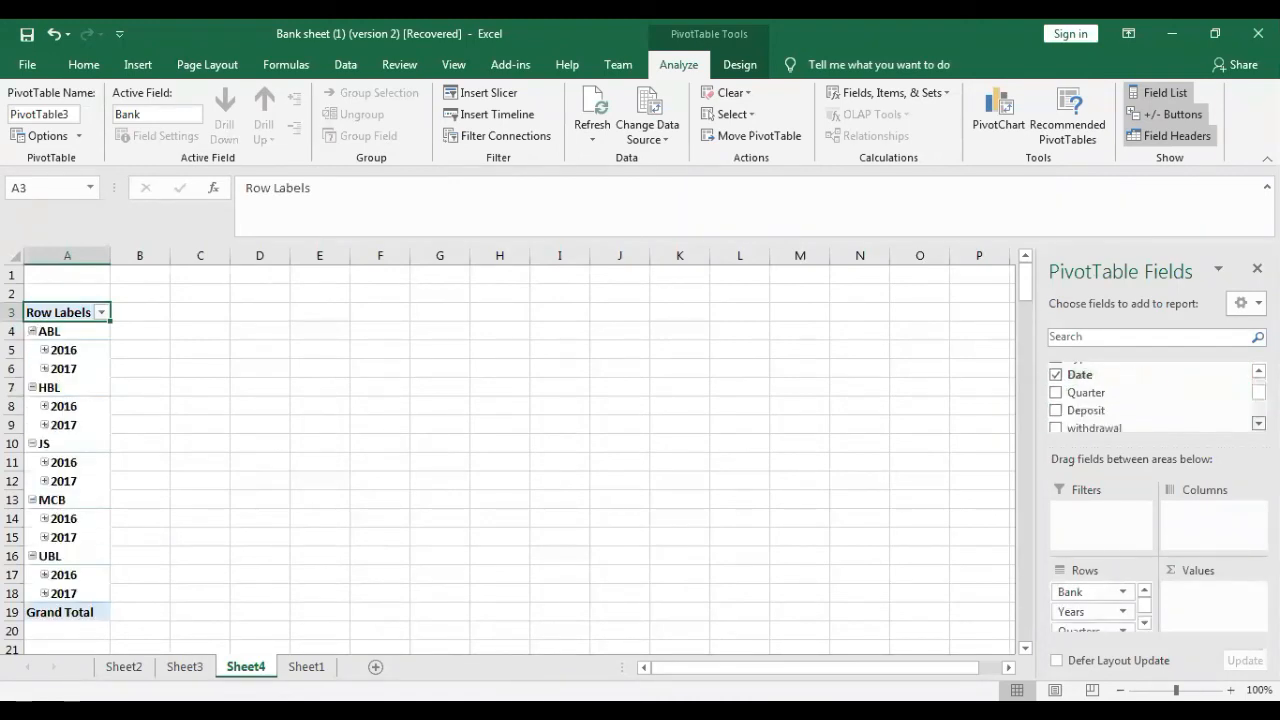
click(1056, 410)
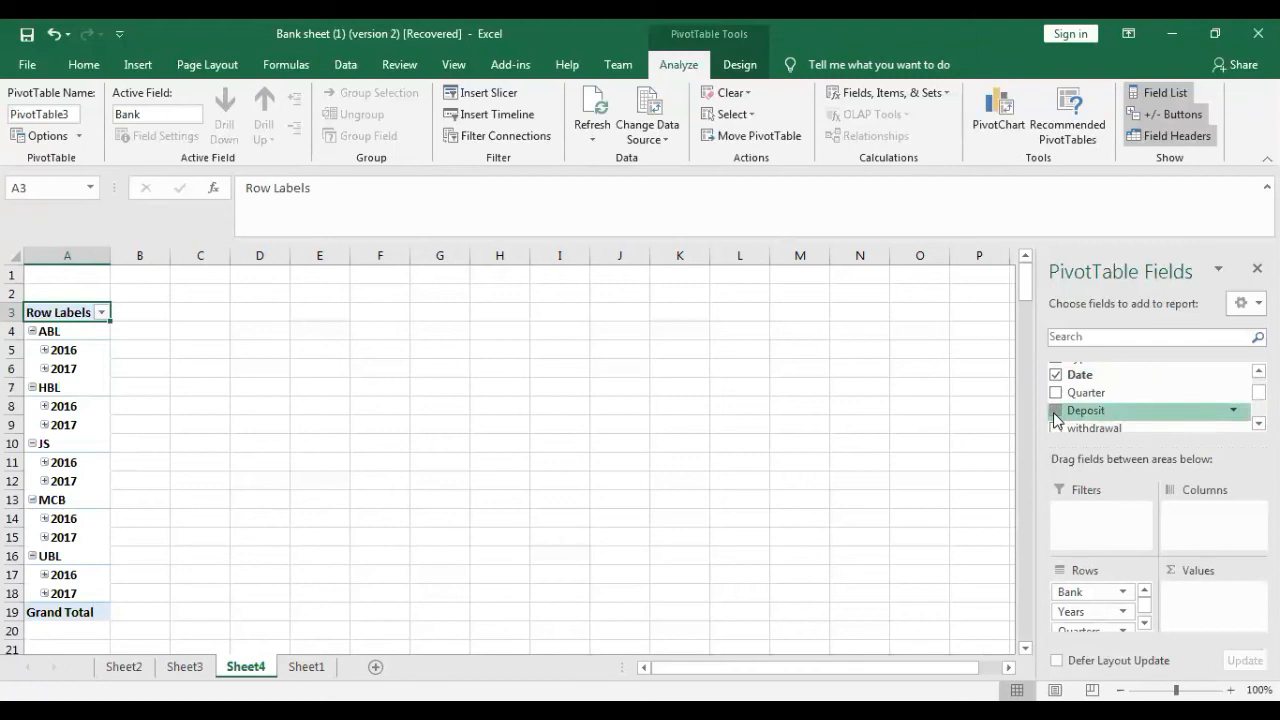
click(1056, 428)
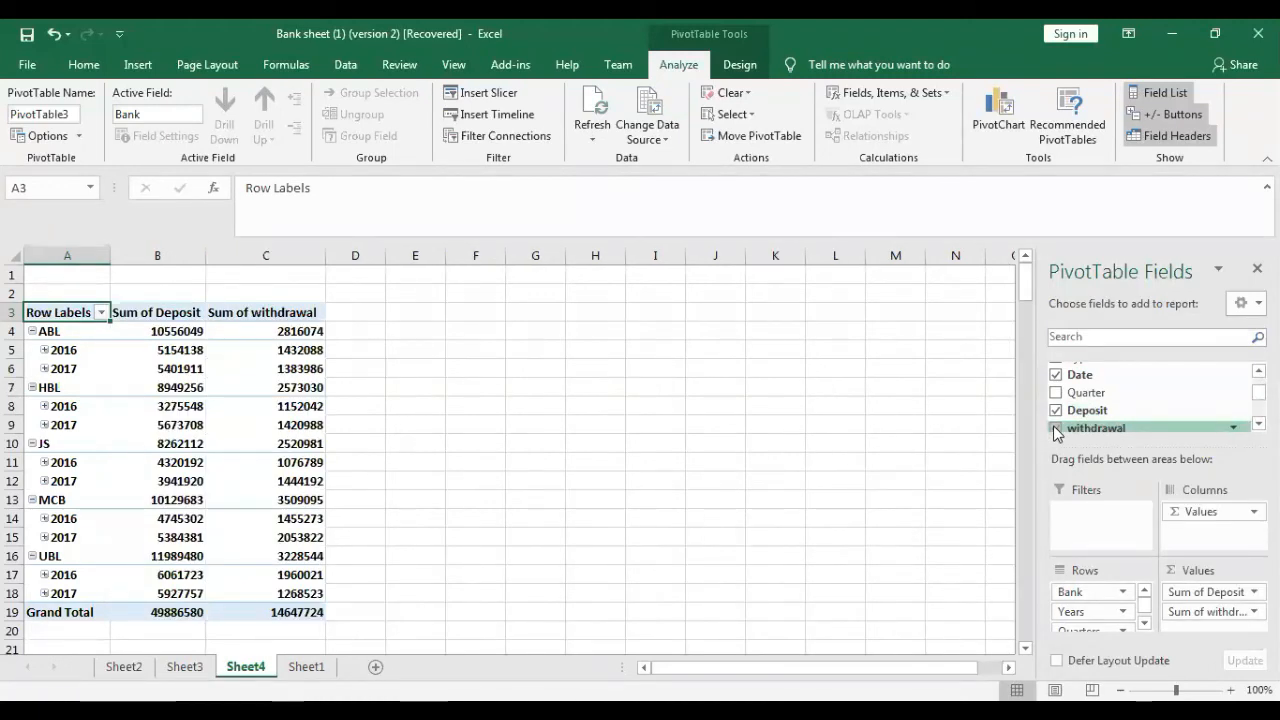
- Group the PivotTable's dates by Quarters only, without Months or Years
click(63, 353)
right_click(63, 353)
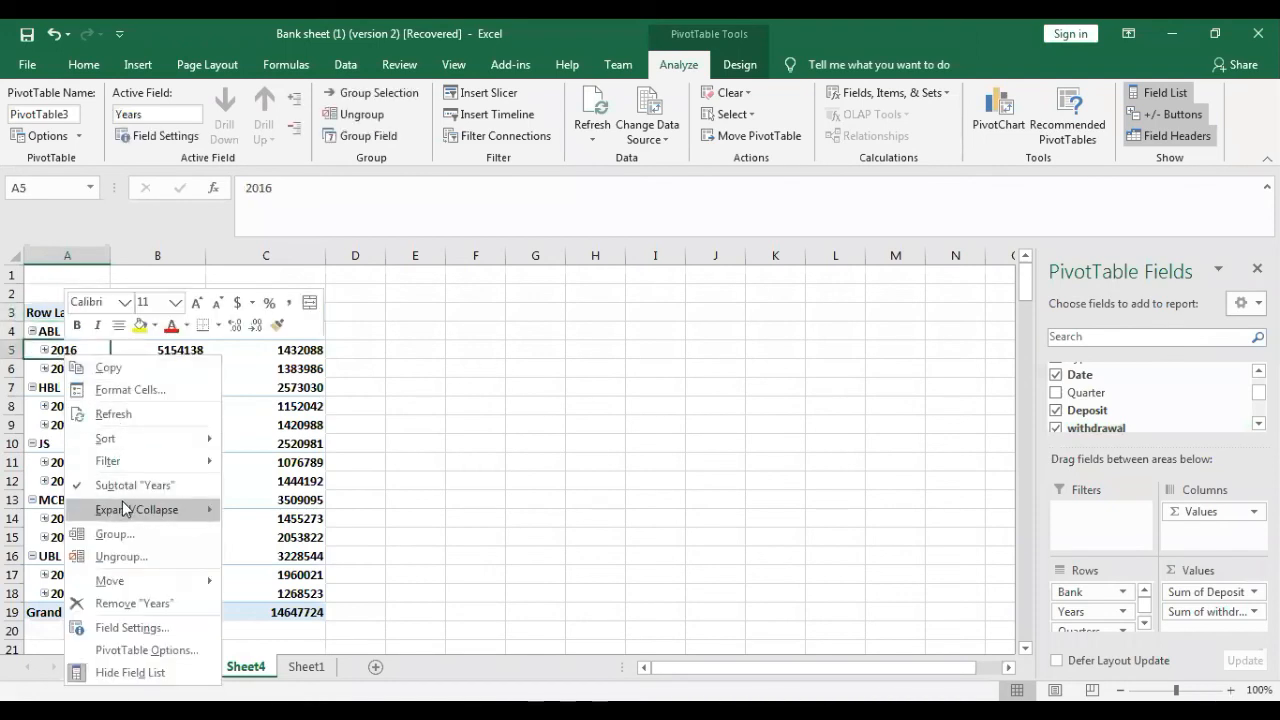
click(112, 533)
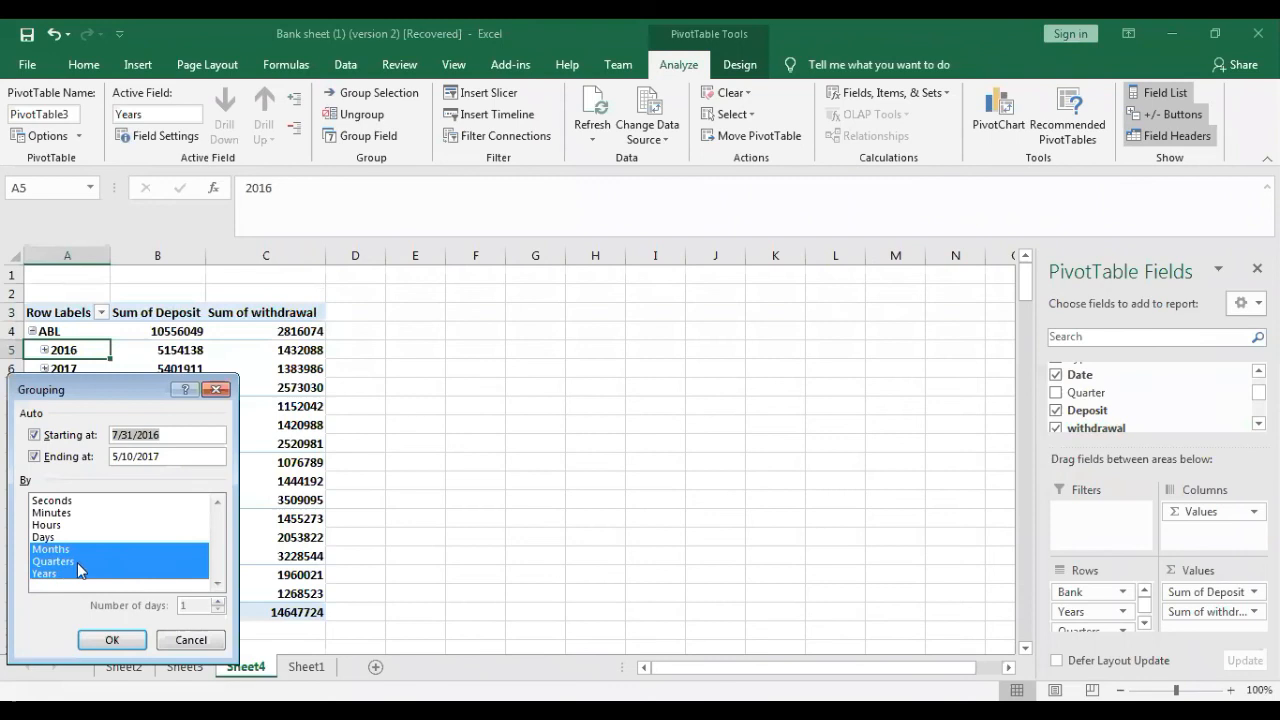
click(64, 550)
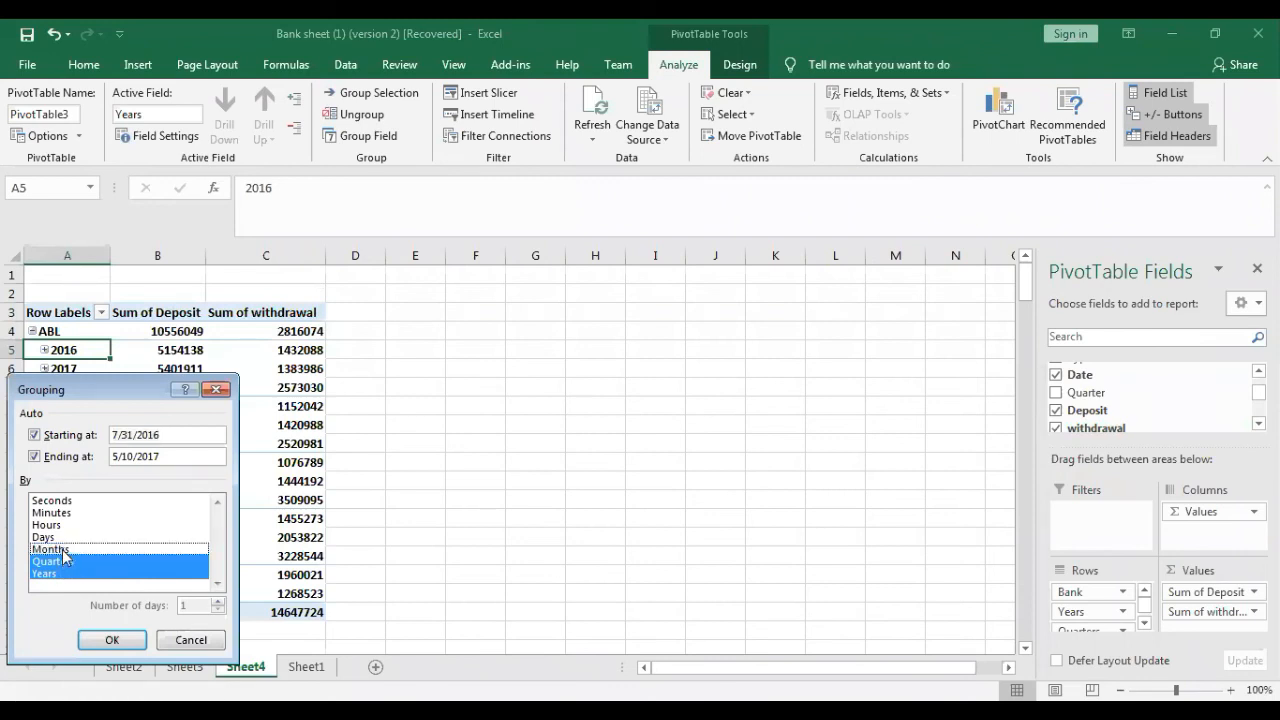
click(65, 564)
click(53, 576)
click(58, 562)
click(111, 643)
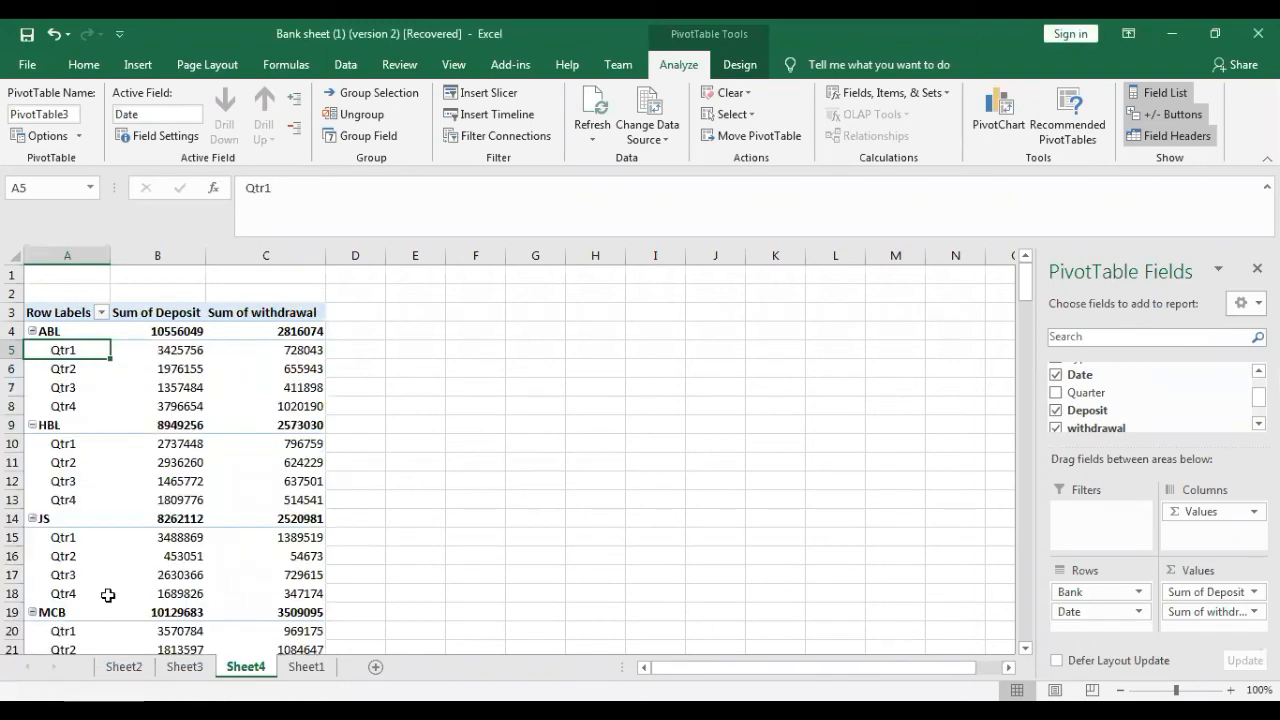
- Insert a 2-D clustered column PivotChart from the Sheet4 PivotTable and place it beside the table, starting around column F
click(285, 387)
click(140, 68)
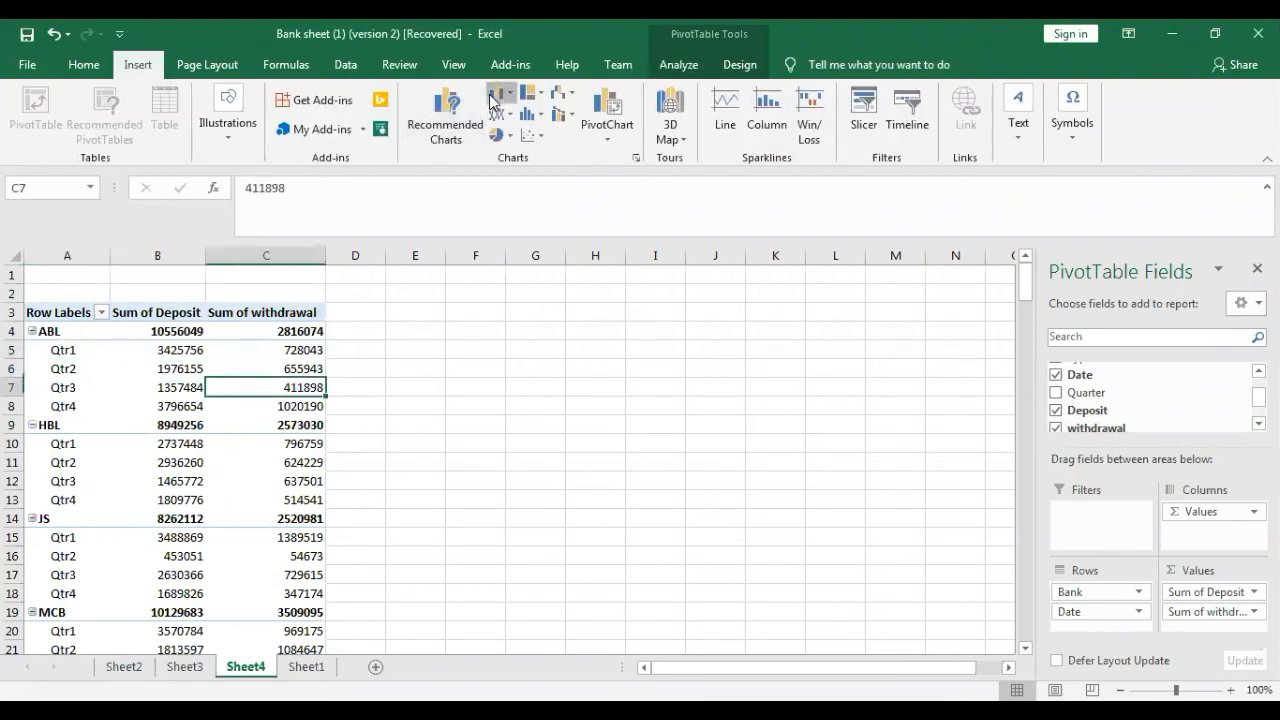
click(492, 100)
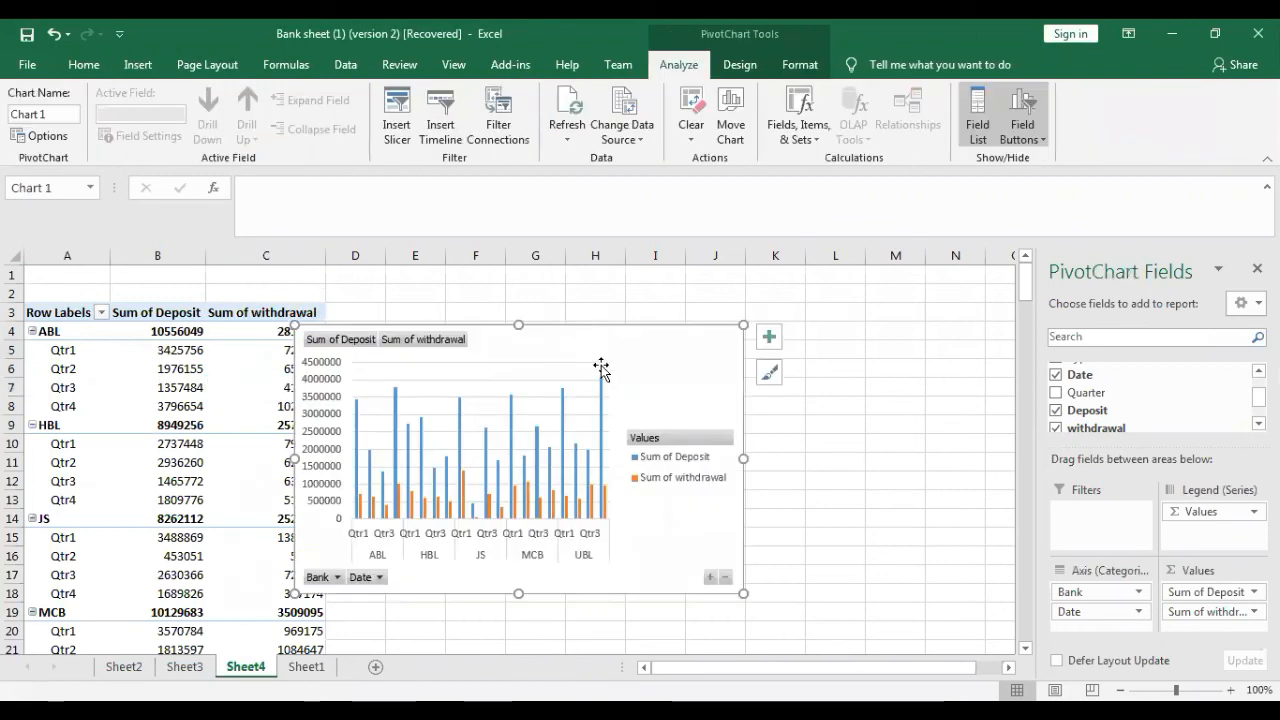
drag(706, 328, 757, 309)
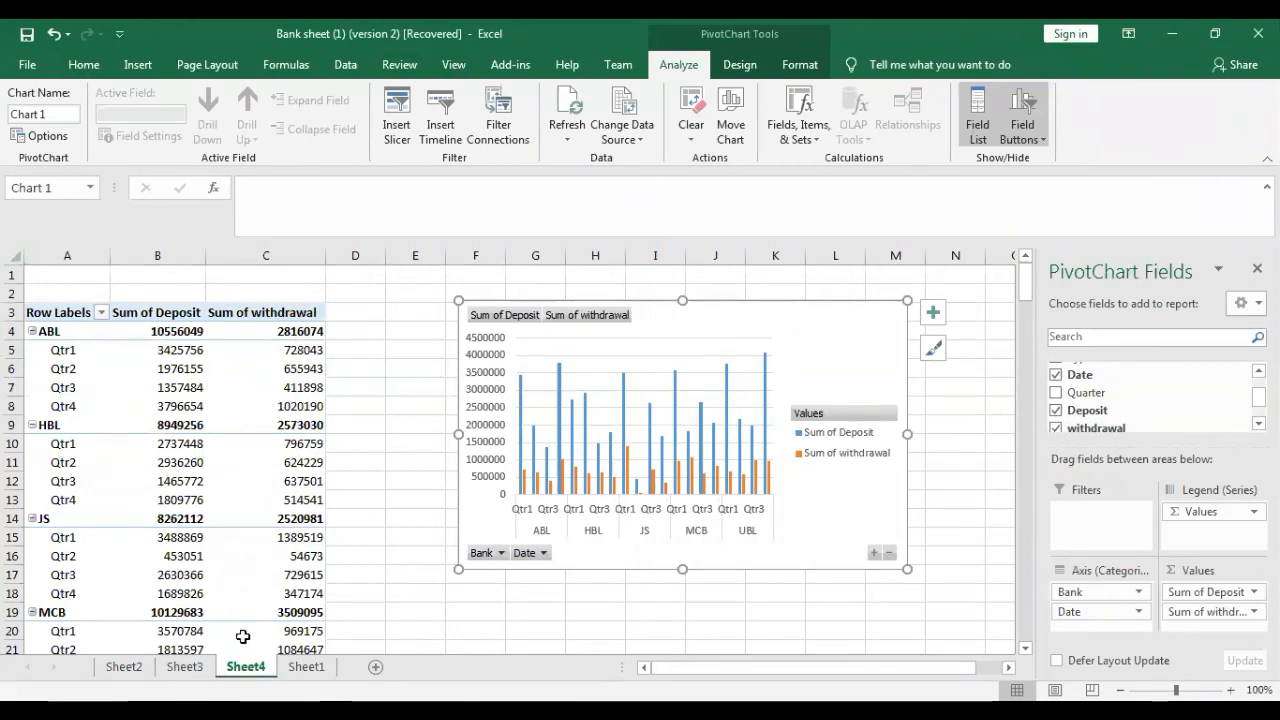
- Create another PivotTable on a new worksheet from Sheet1's B1:G201 data for the fourth-quarter graph task
click(306, 666)
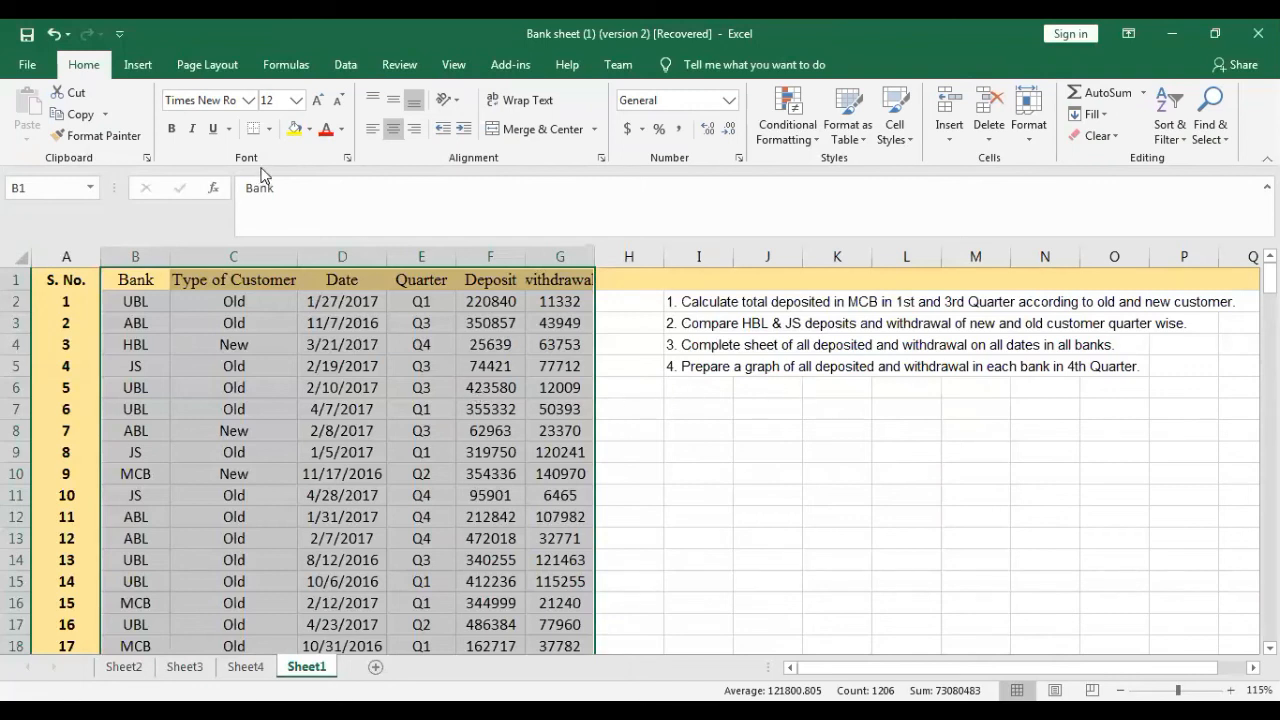
click(140, 66)
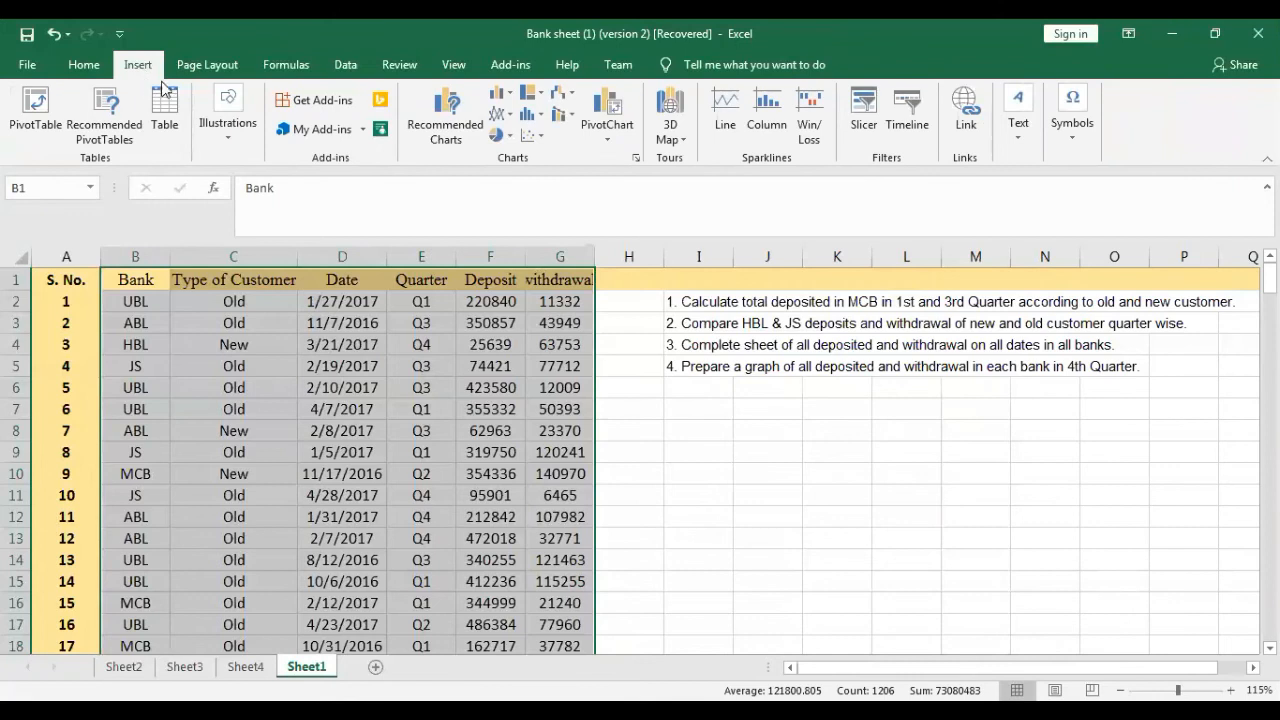
click(45, 126)
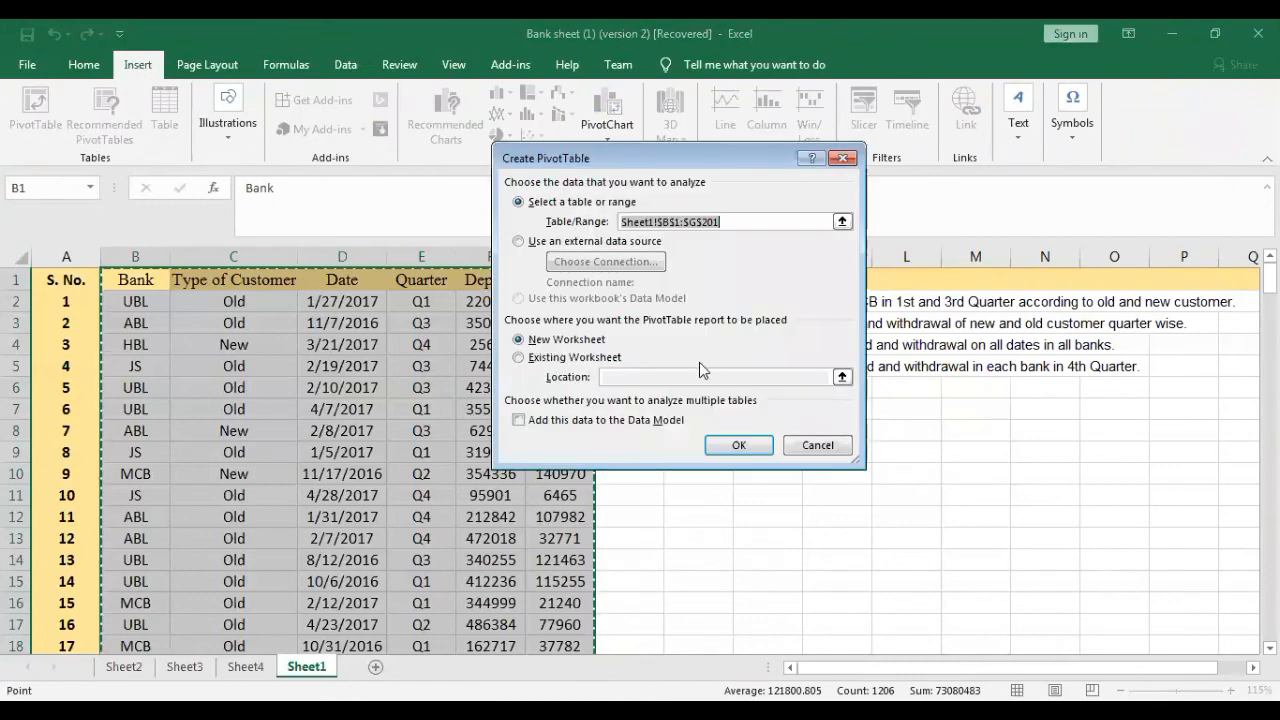
click(724, 446)
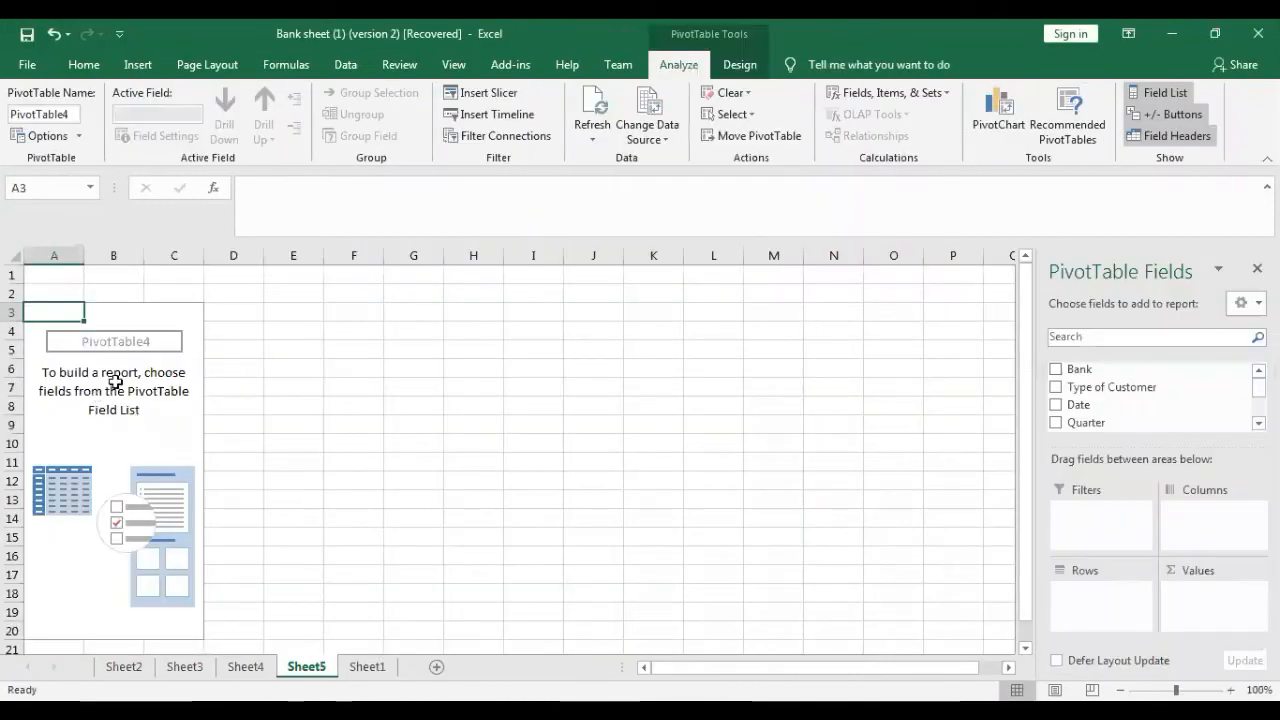
- Add Bank and Quarter as rows and summed Deposit and withdrawal as values to the Sheet5 PivotTable, rechecking the Sheet1 task list
click(1056, 369)
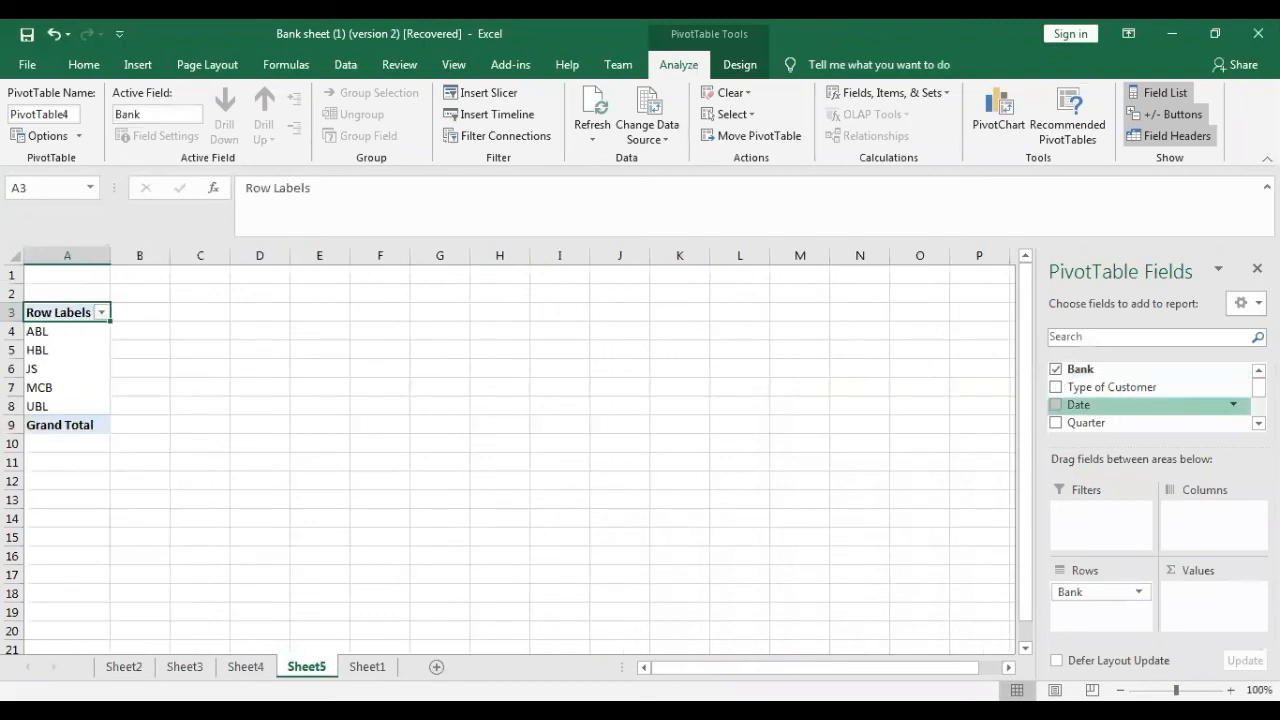
scroll(1057, 400, down, 3)
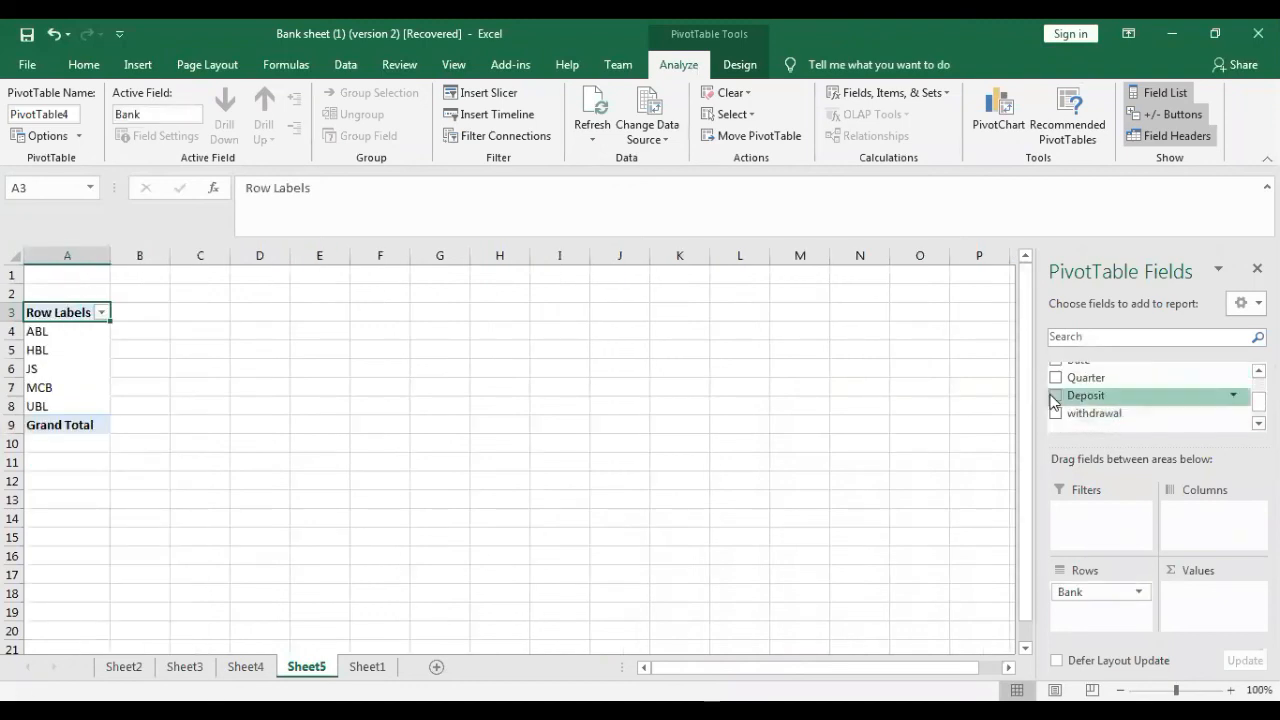
click(1056, 396)
click(1056, 414)
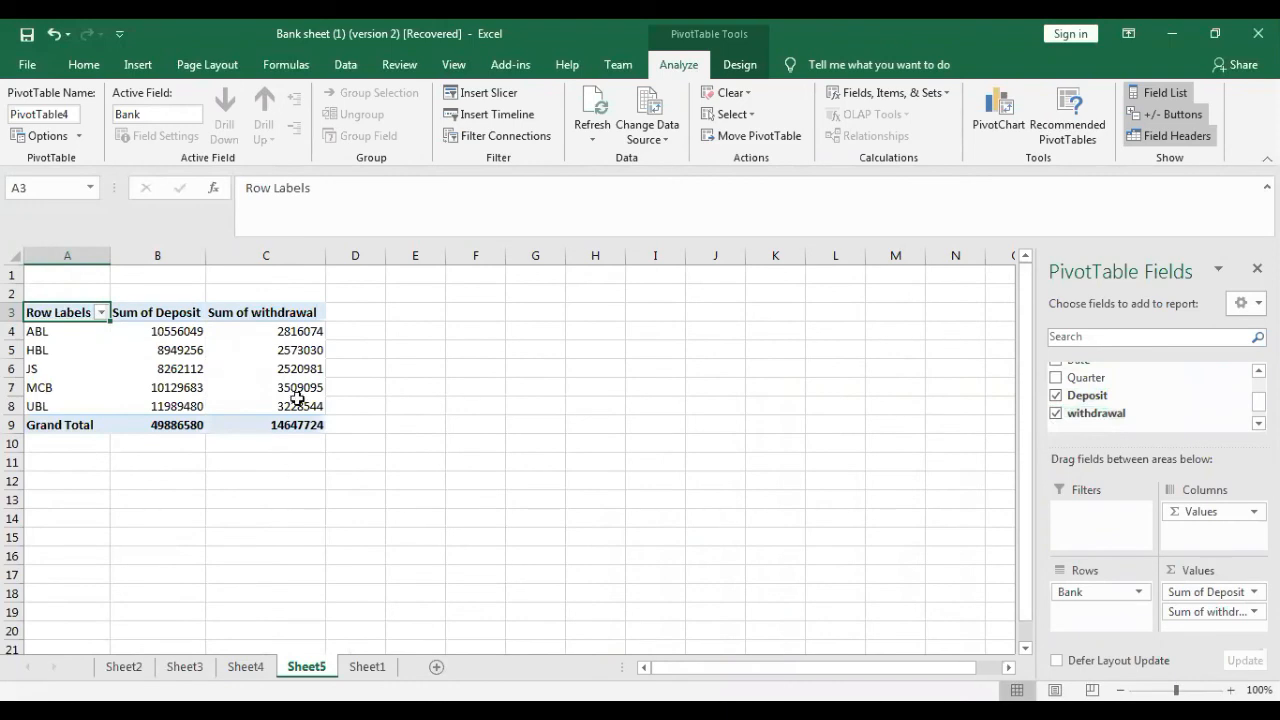
click(372, 667)
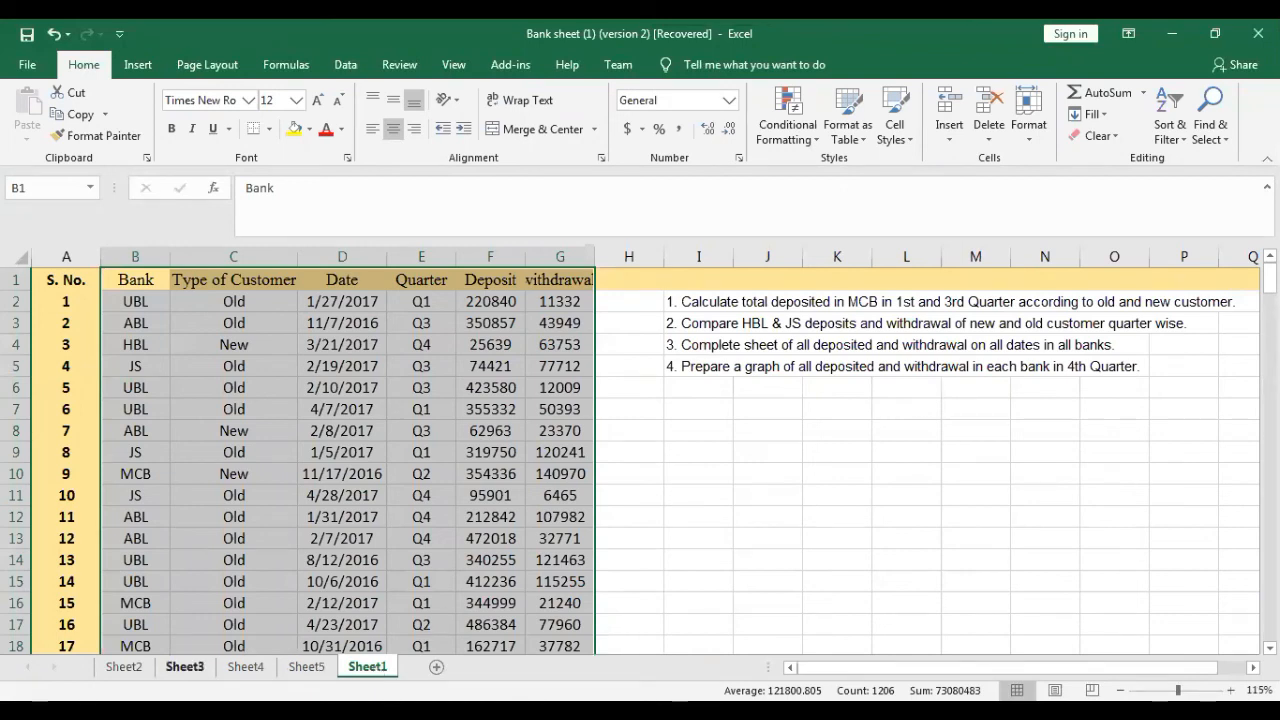
click(307, 667)
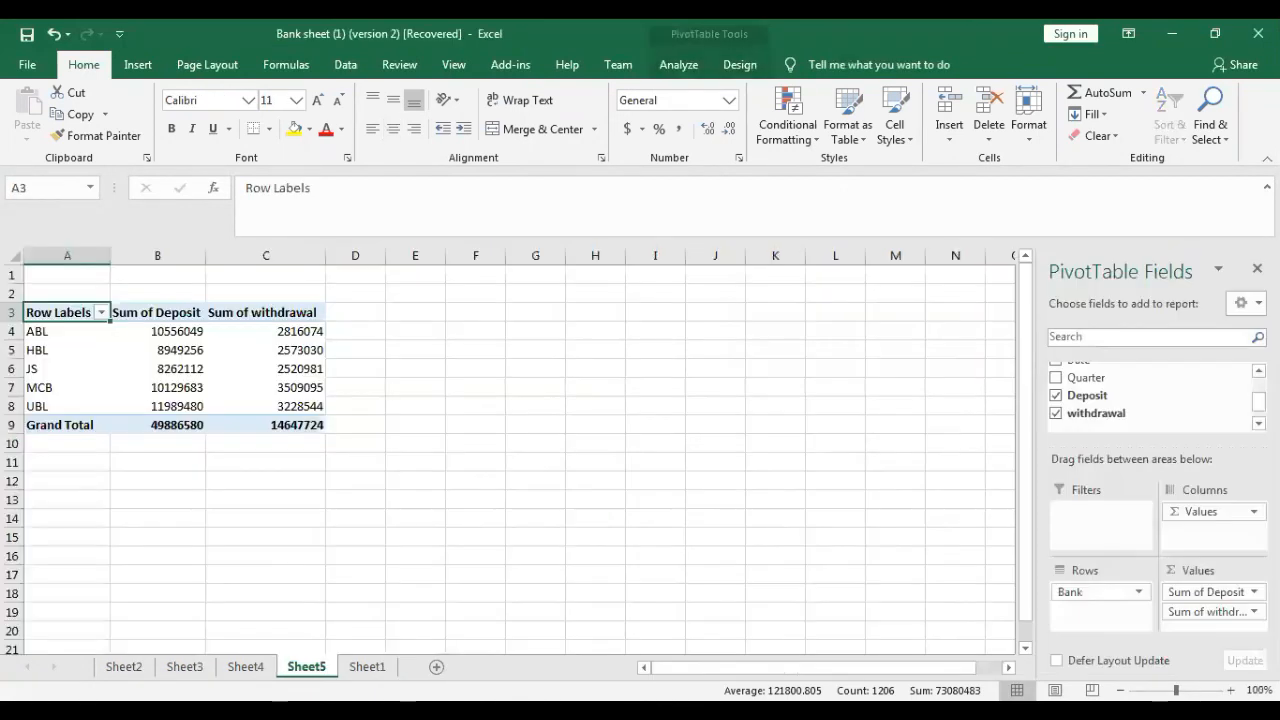
click(1056, 378)
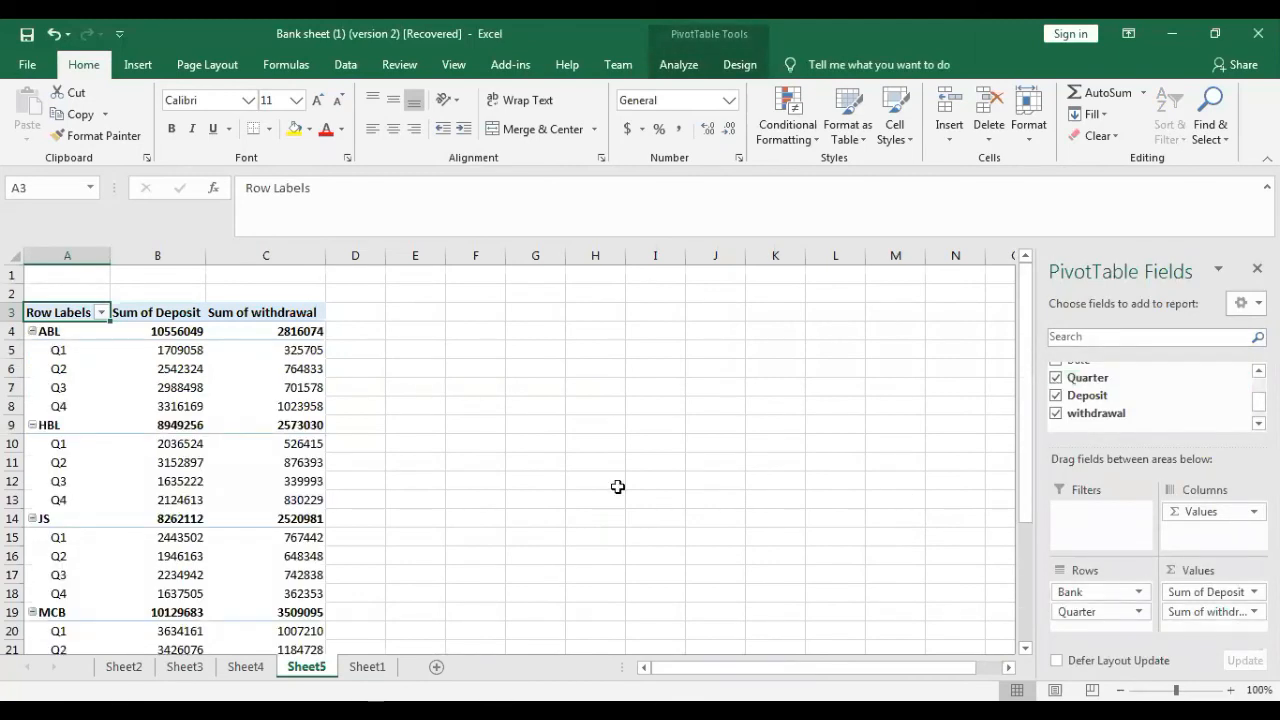
- Insert a Quarter slicer for the Sheet5 PivotTable and filter the table to Q4
click(273, 478)
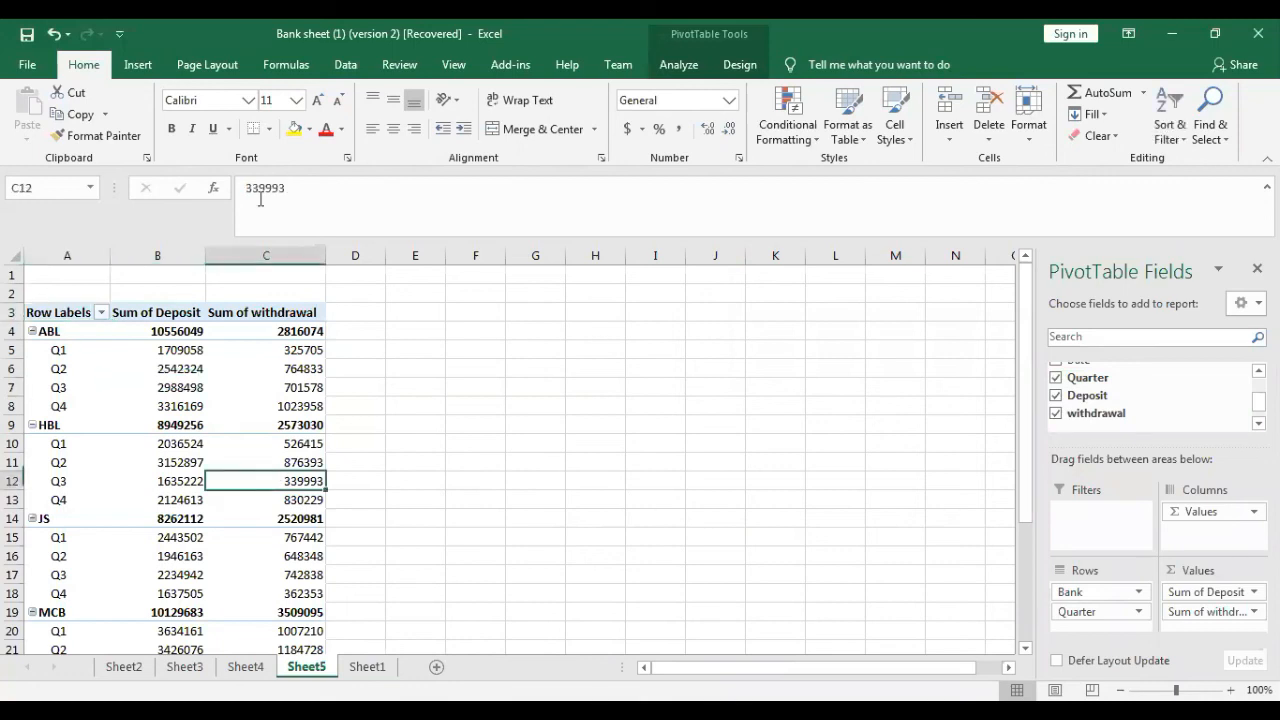
click(677, 66)
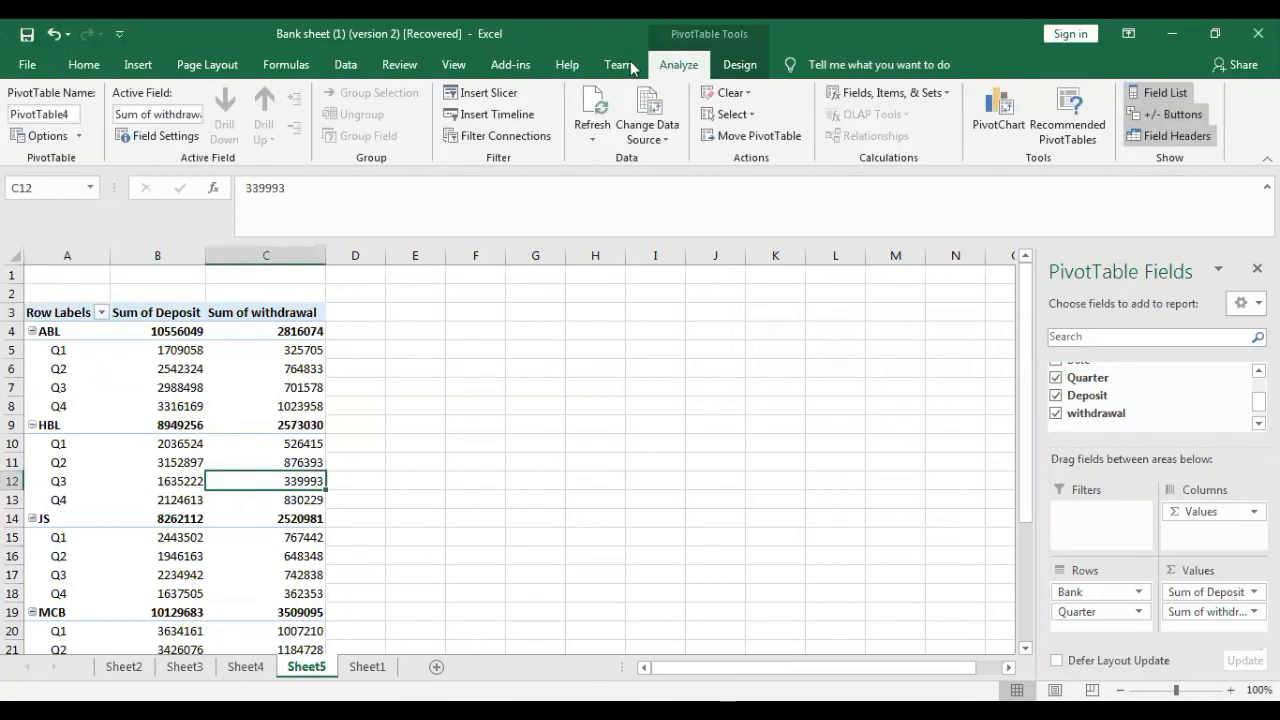
click(511, 98)
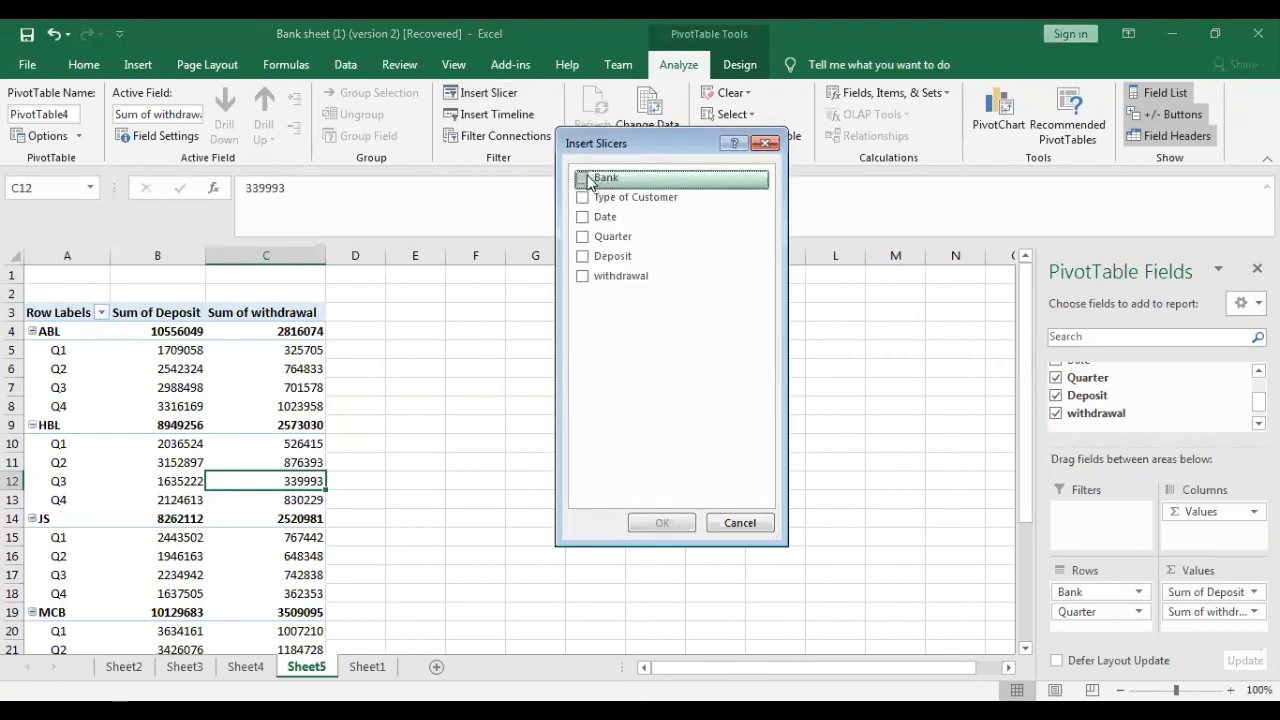
click(583, 238)
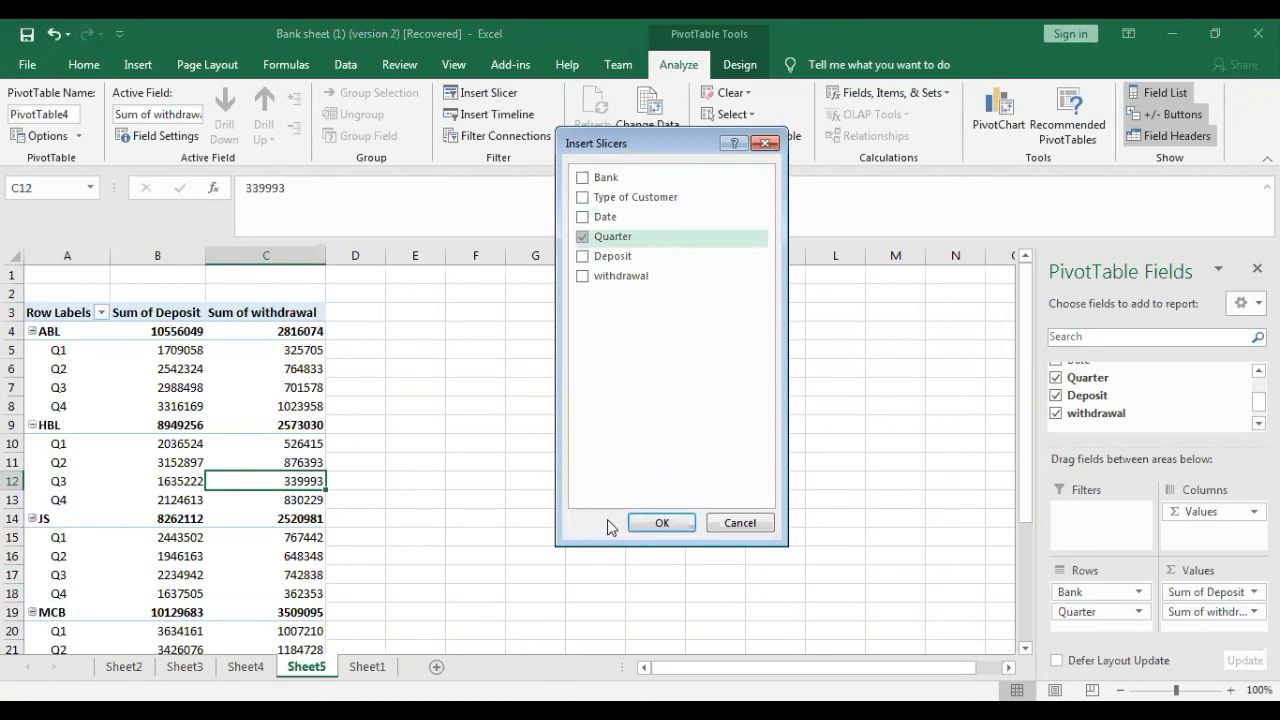
click(640, 526)
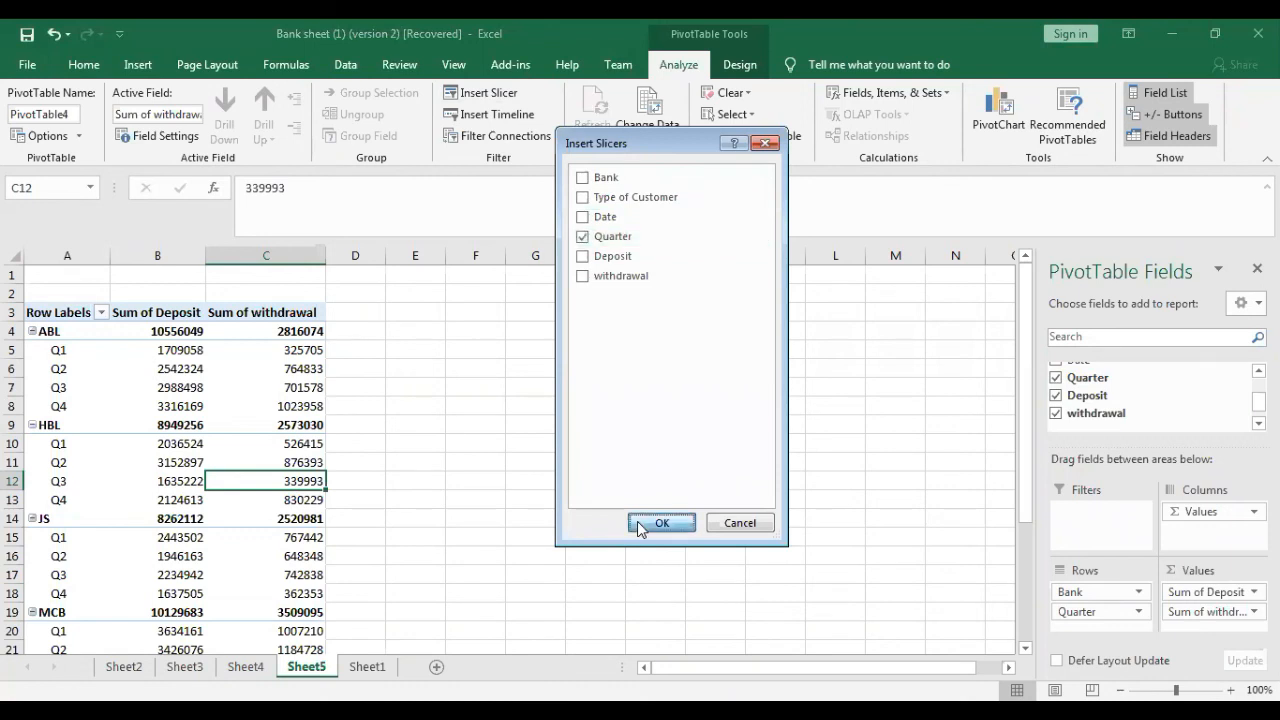
click(489, 461)
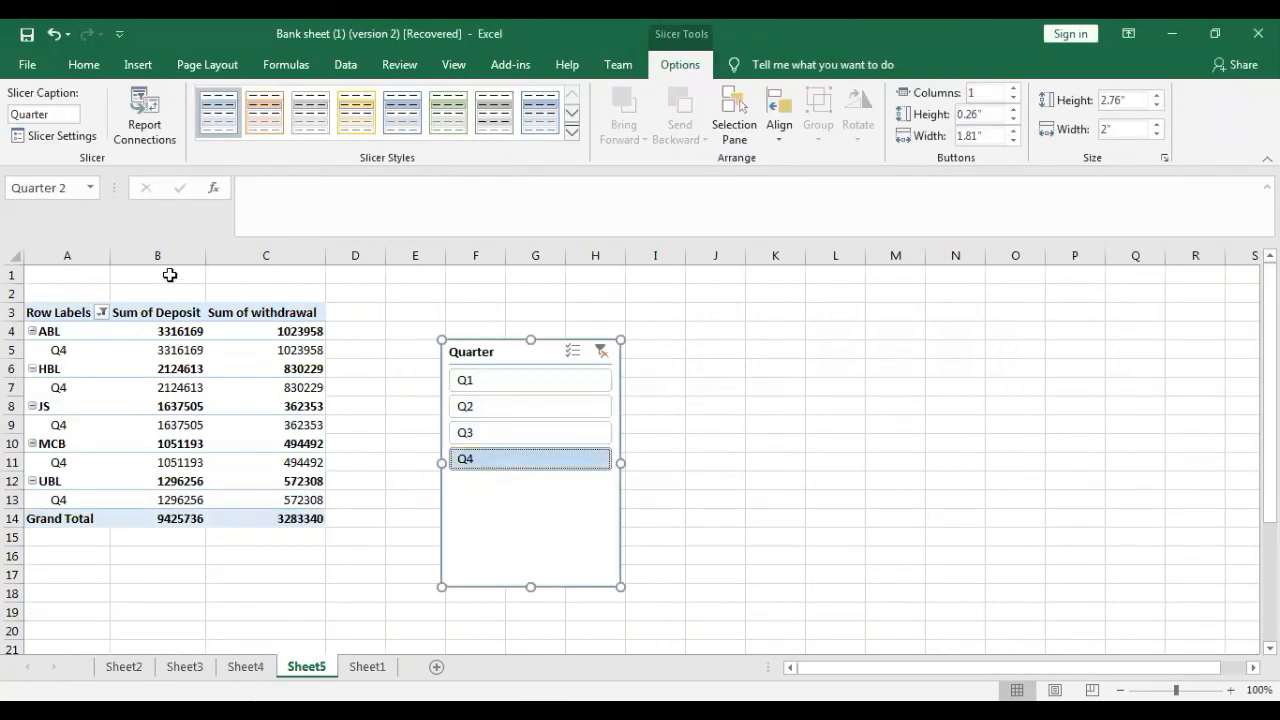
- Insert a 2-D clustered column PivotChart of the Q4 data, place it beside the table from about column E, and return to Sheet1
click(193, 381)
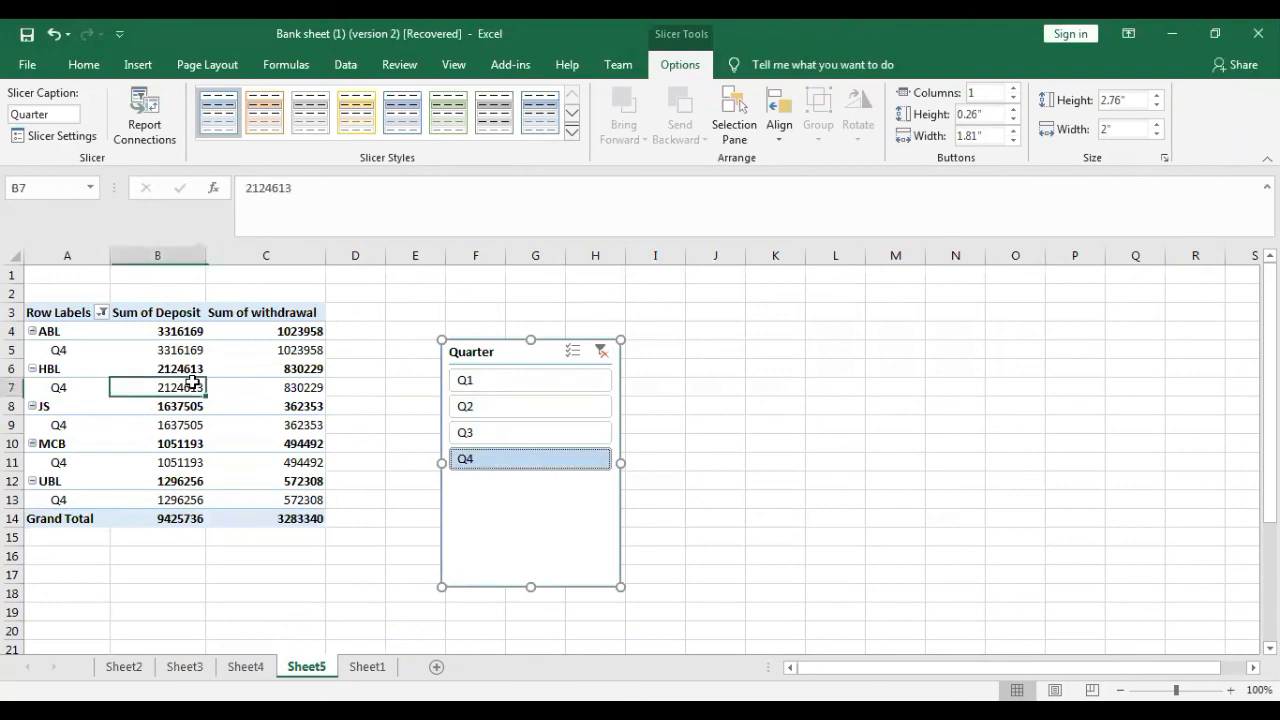
click(128, 72)
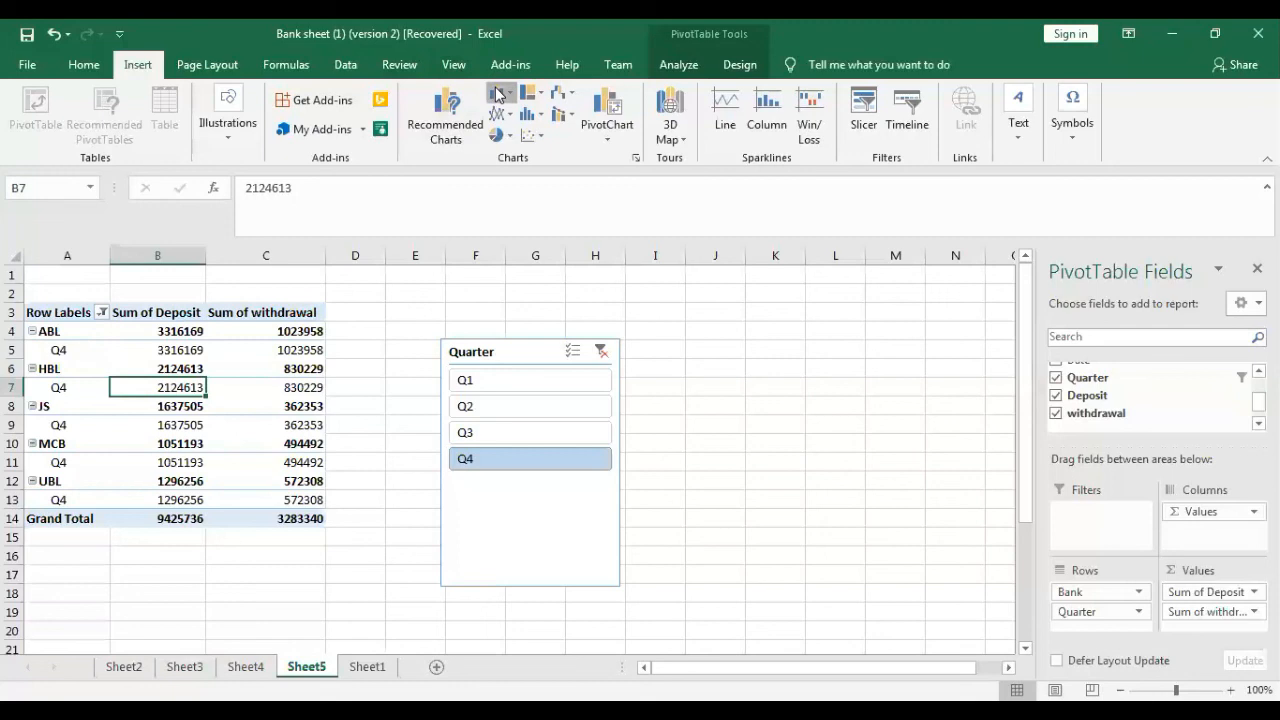
click(497, 94)
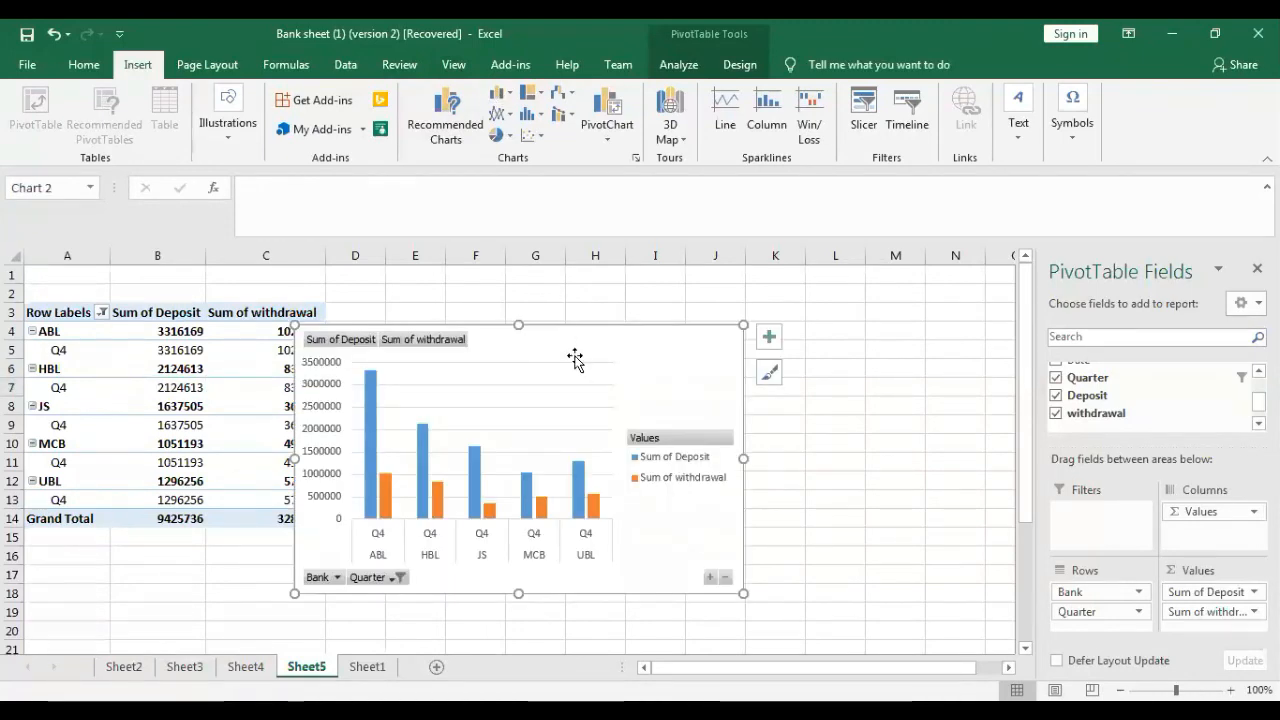
drag(580, 344, 674, 314)
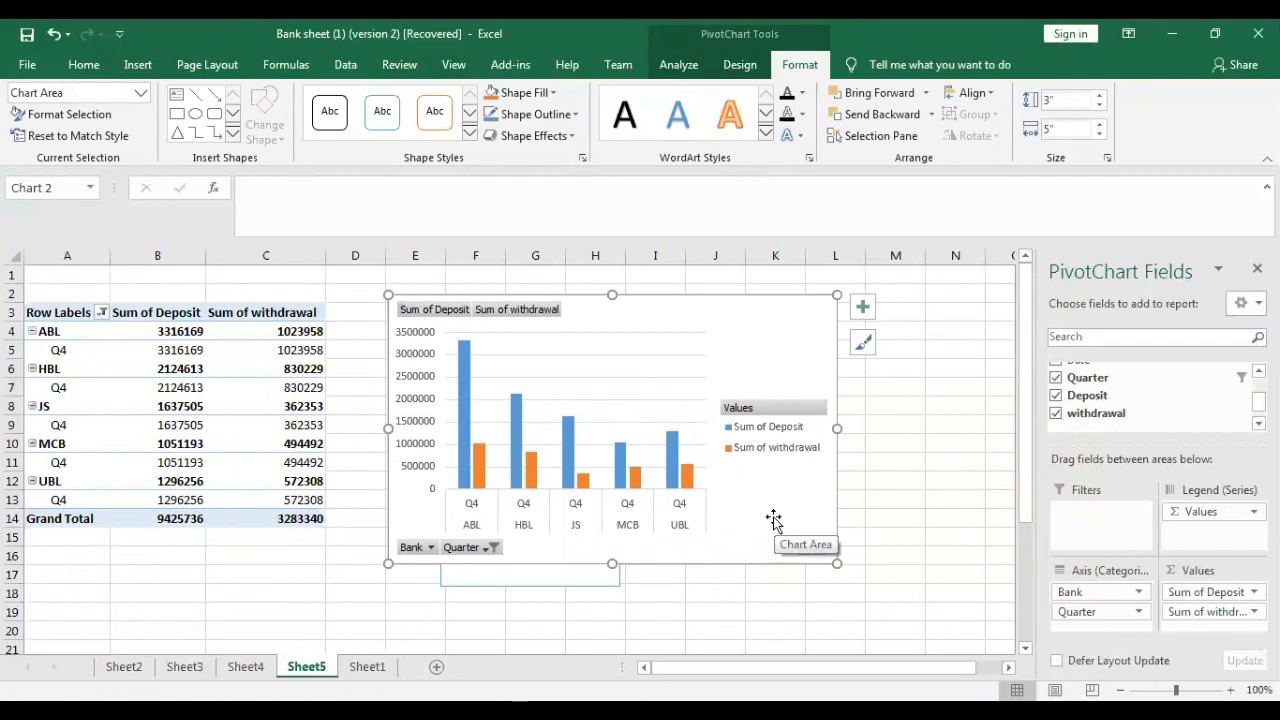
click(367, 667)
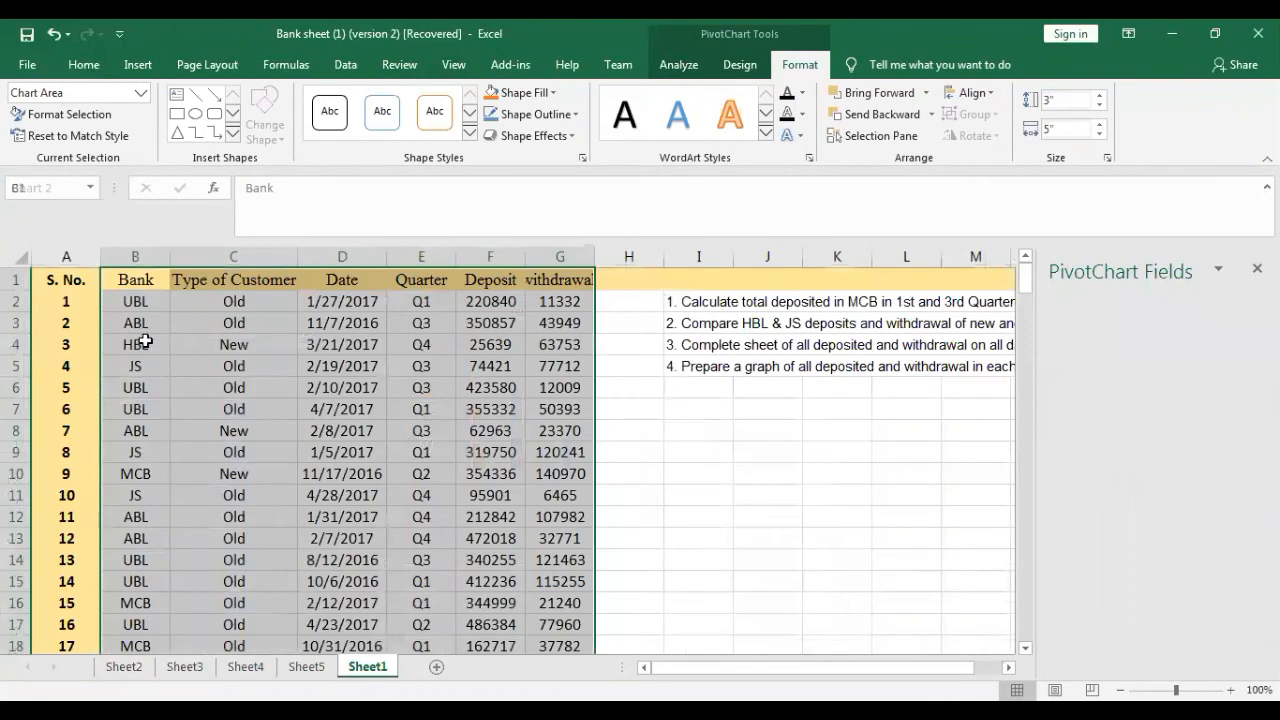
- Create a fifth PivotTable on a new worksheet from the Sheet1 range B1:G201
click(138, 66)
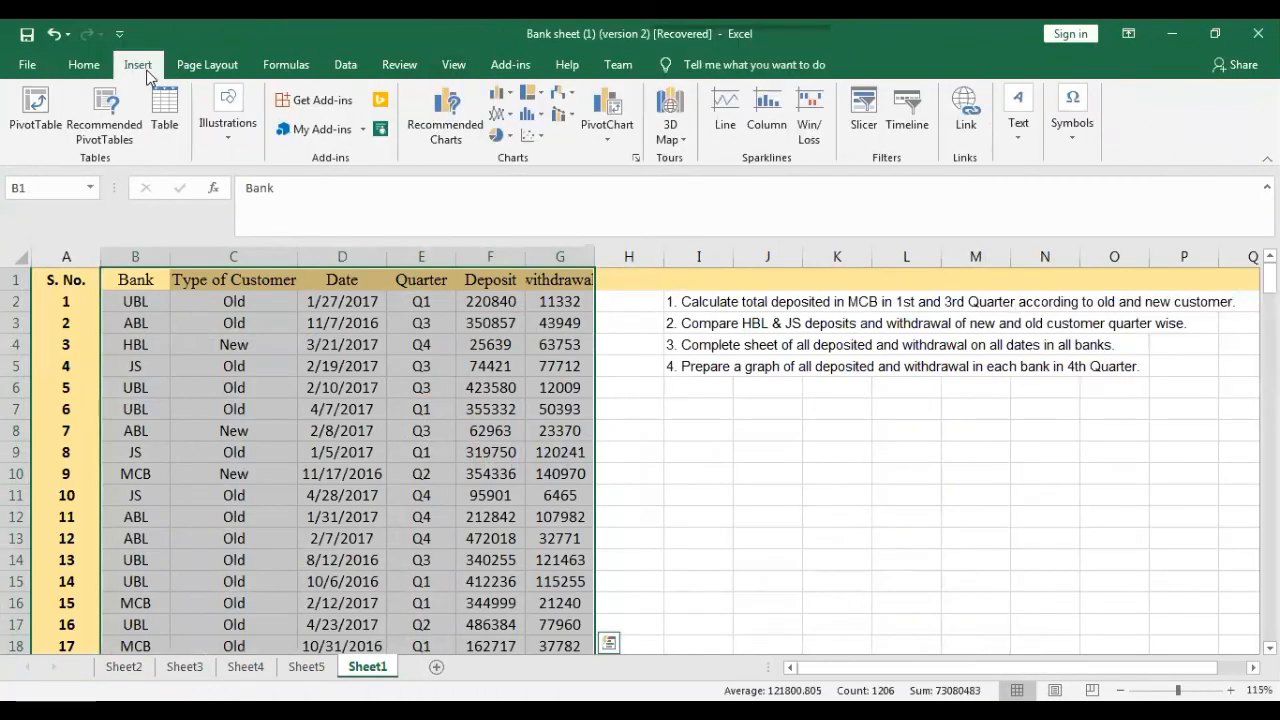
click(36, 122)
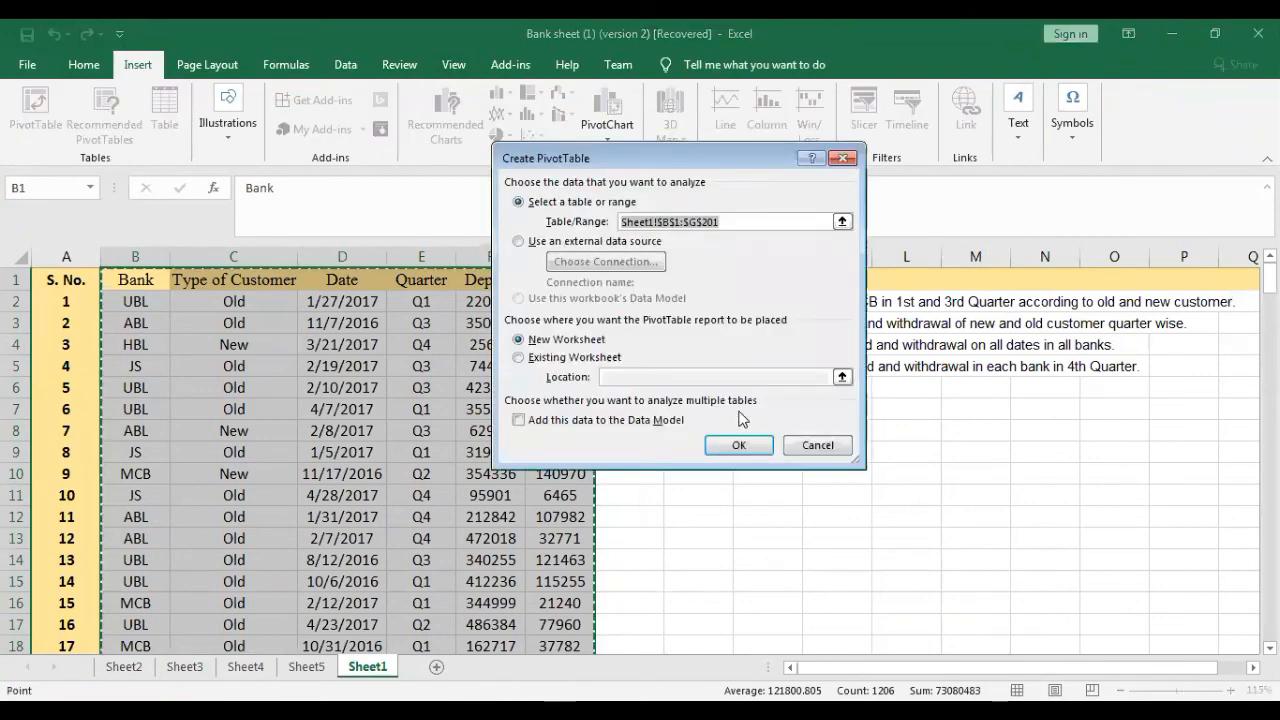
click(738, 444)
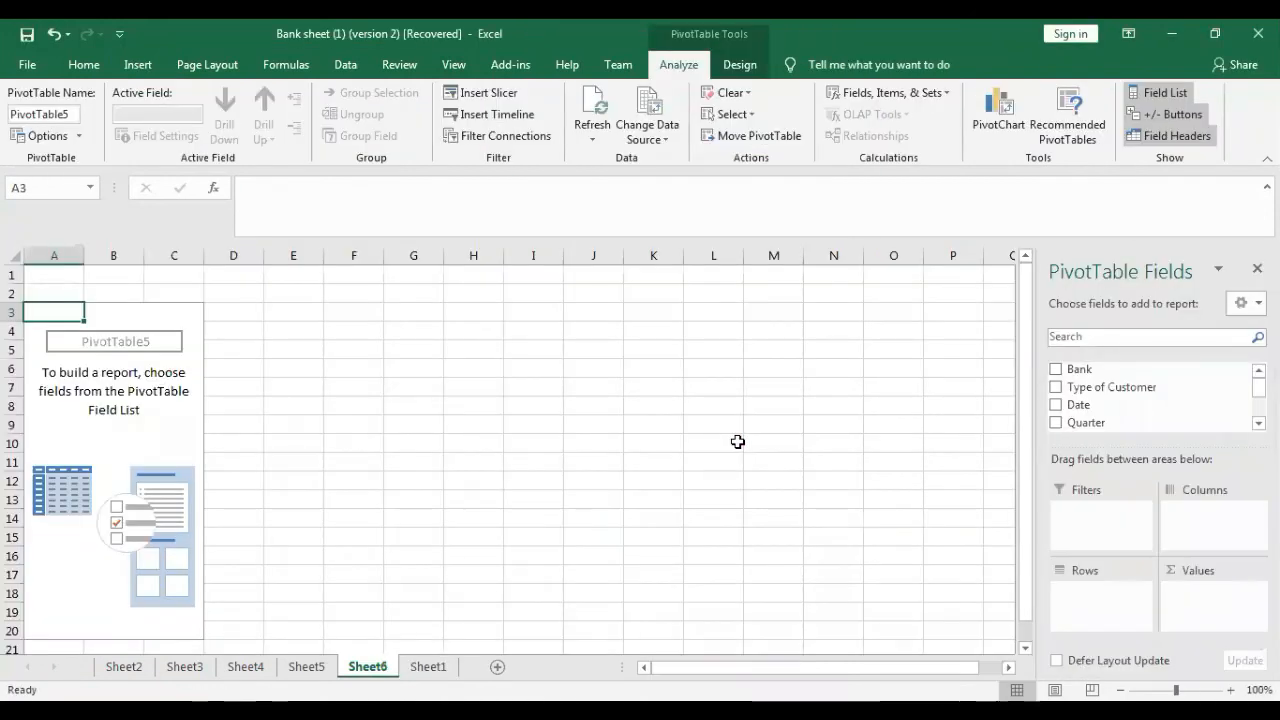
- Add Bank and Date as rows and summed Deposit and withdrawal as values to the Sheet6 PivotTable
click(1055, 370)
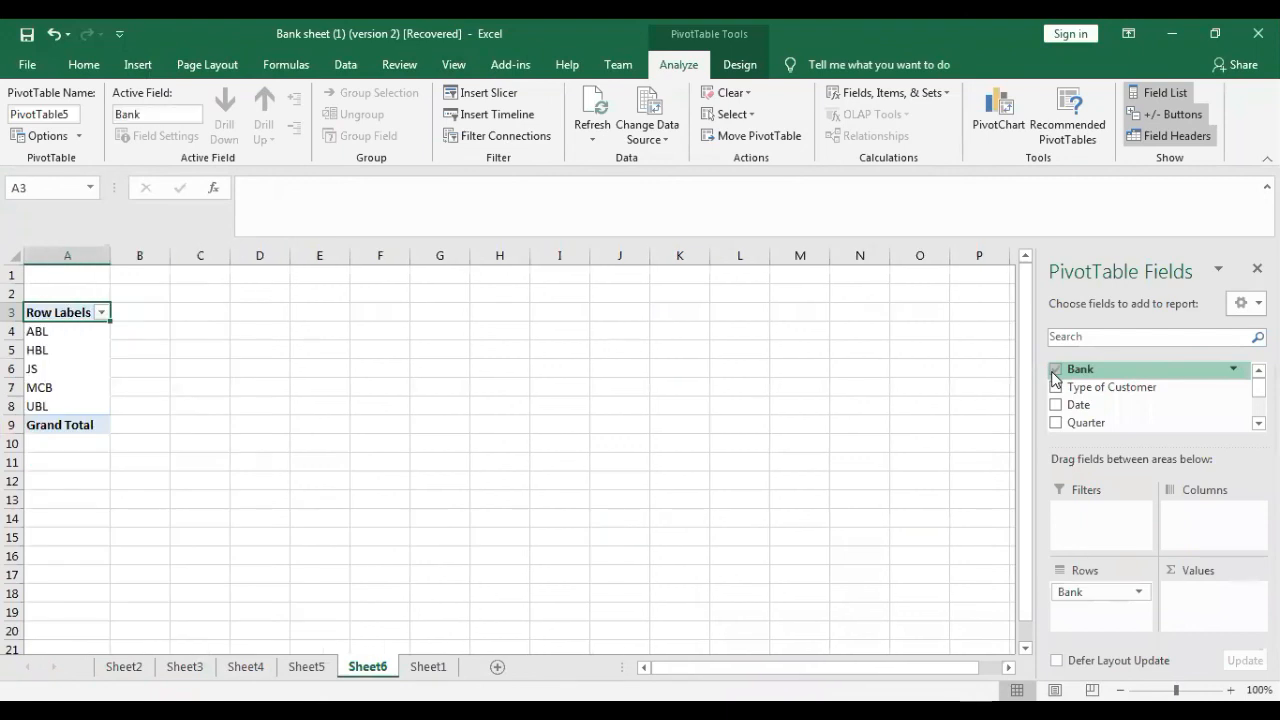
click(1055, 404)
scroll(1057, 400, down, 2)
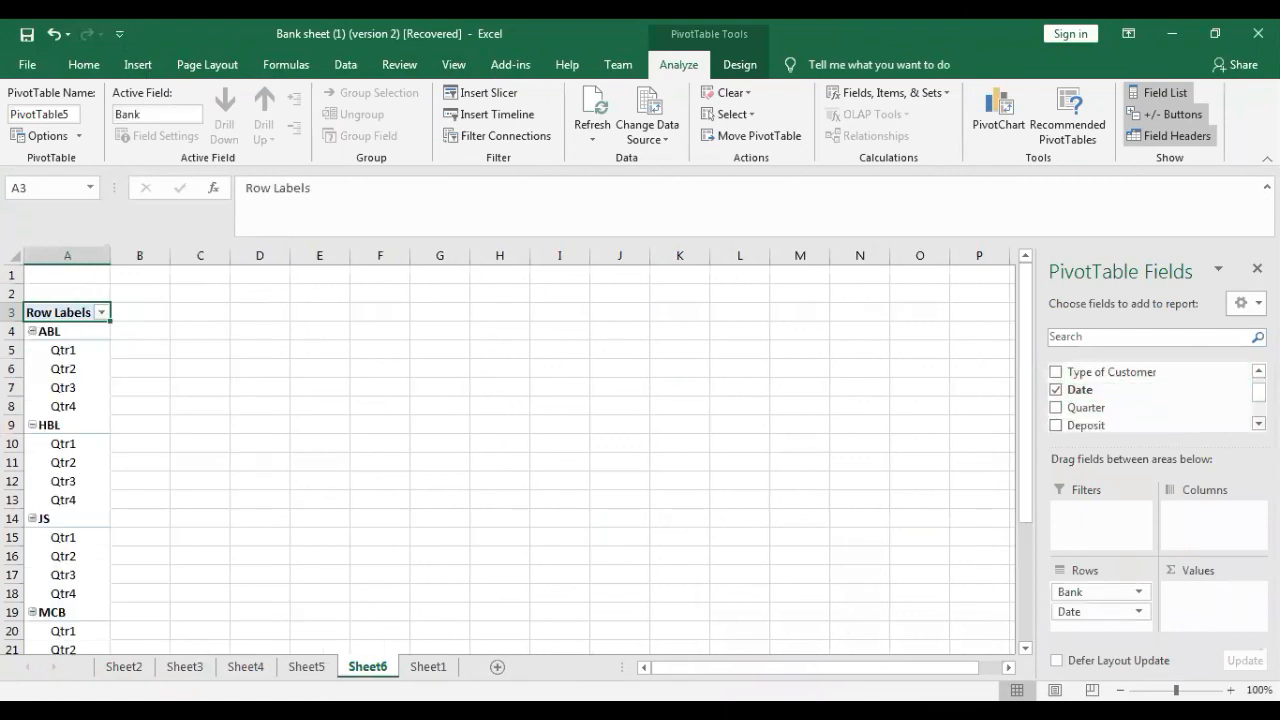
click(1056, 380)
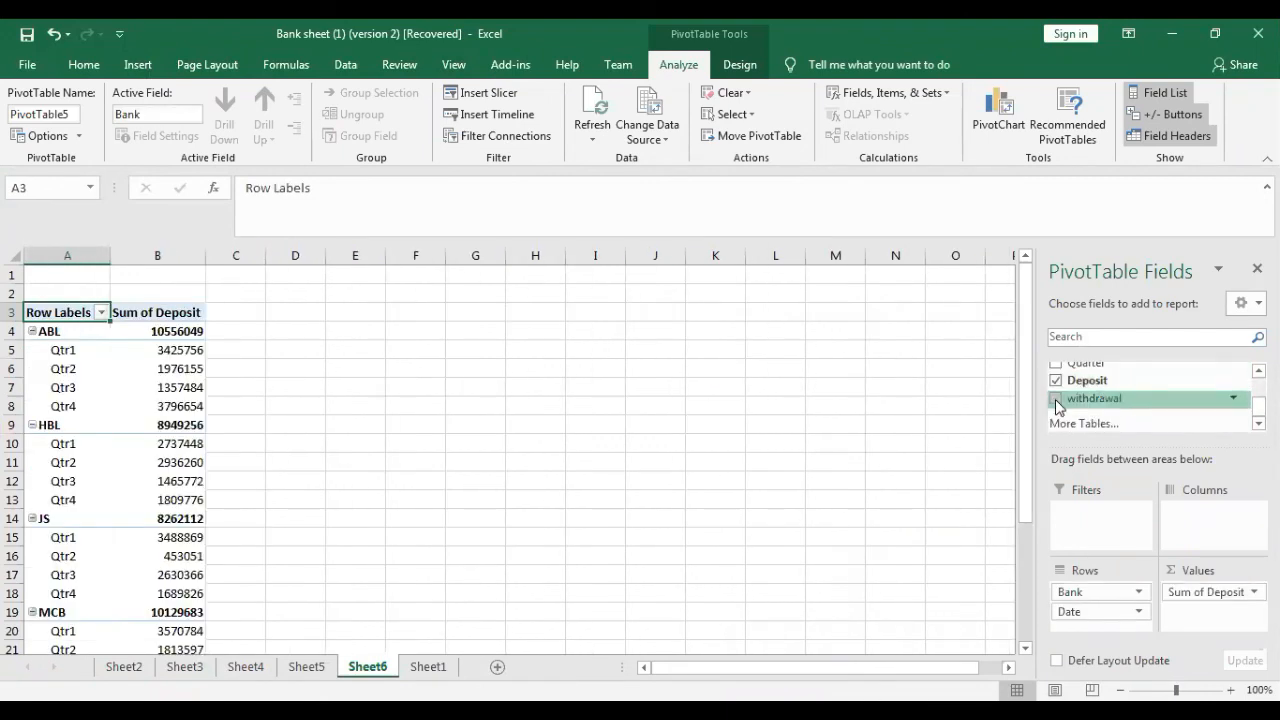
click(1056, 398)
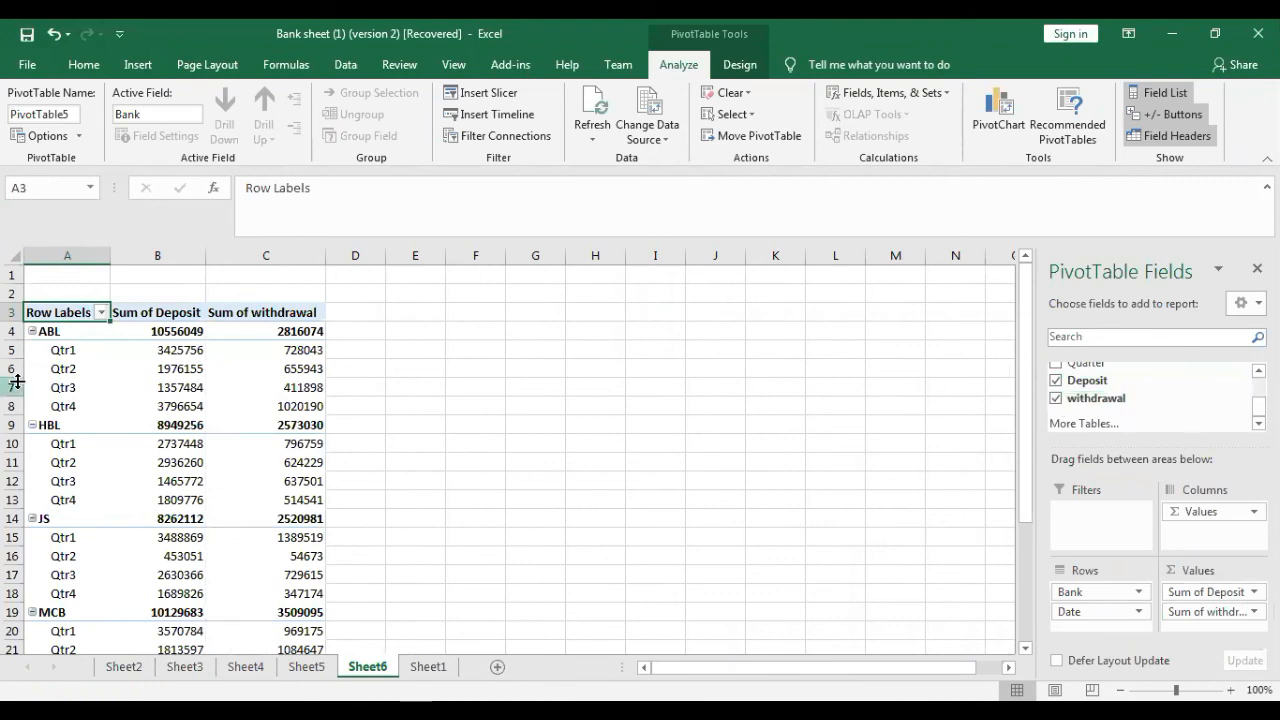
- Ungroup the Date row field in the Sheet6 PivotTable into individual dates and review them alongside the Sheet1 source data
click(63, 368)
right_click(66, 369)
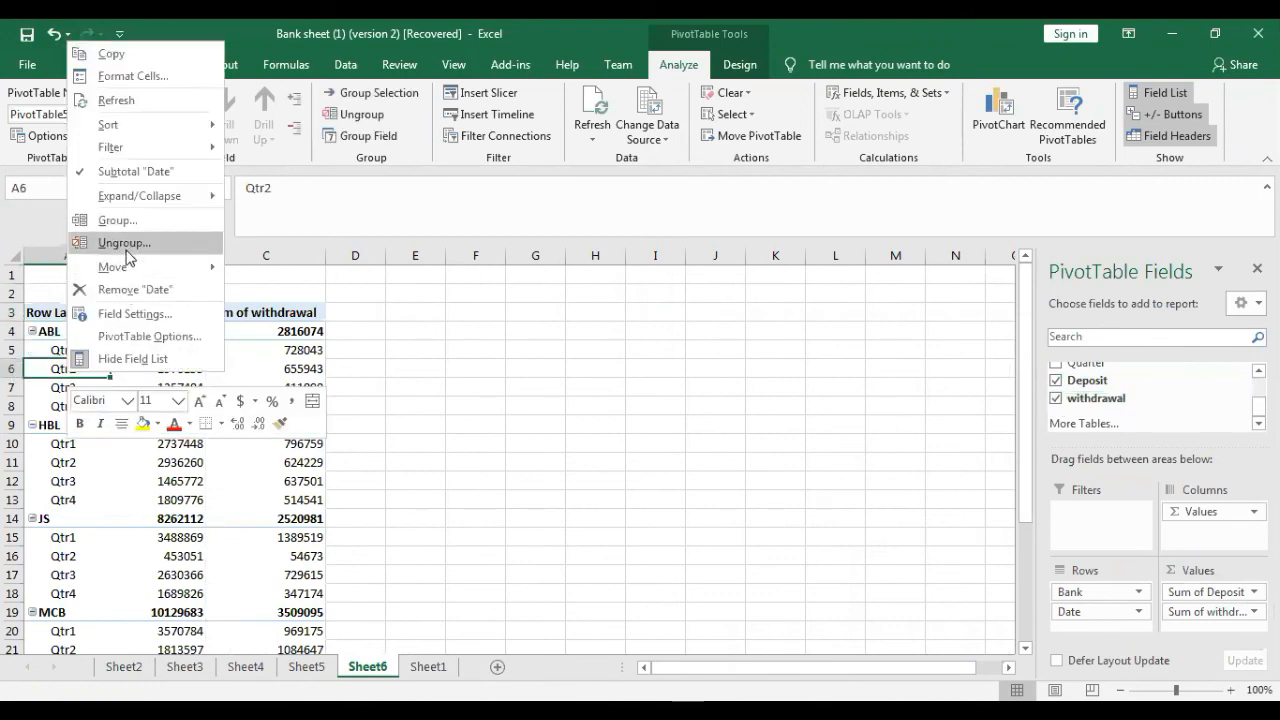
click(126, 243)
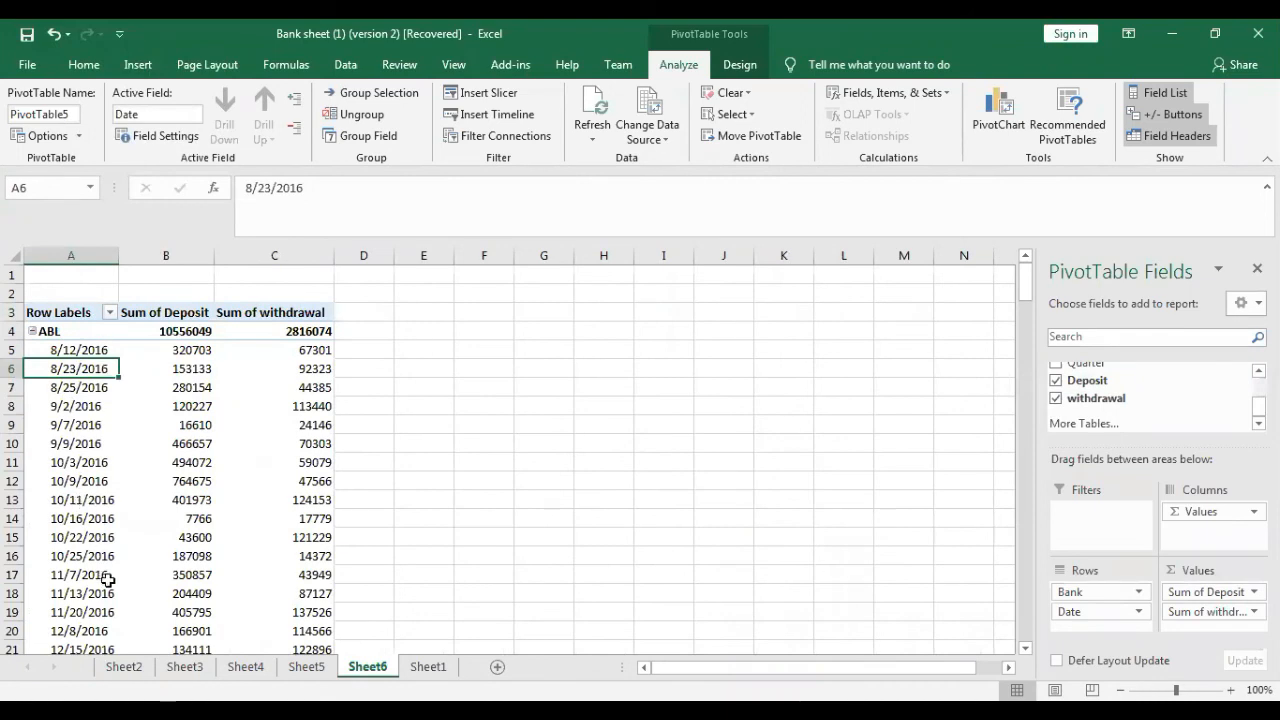
click(428, 666)
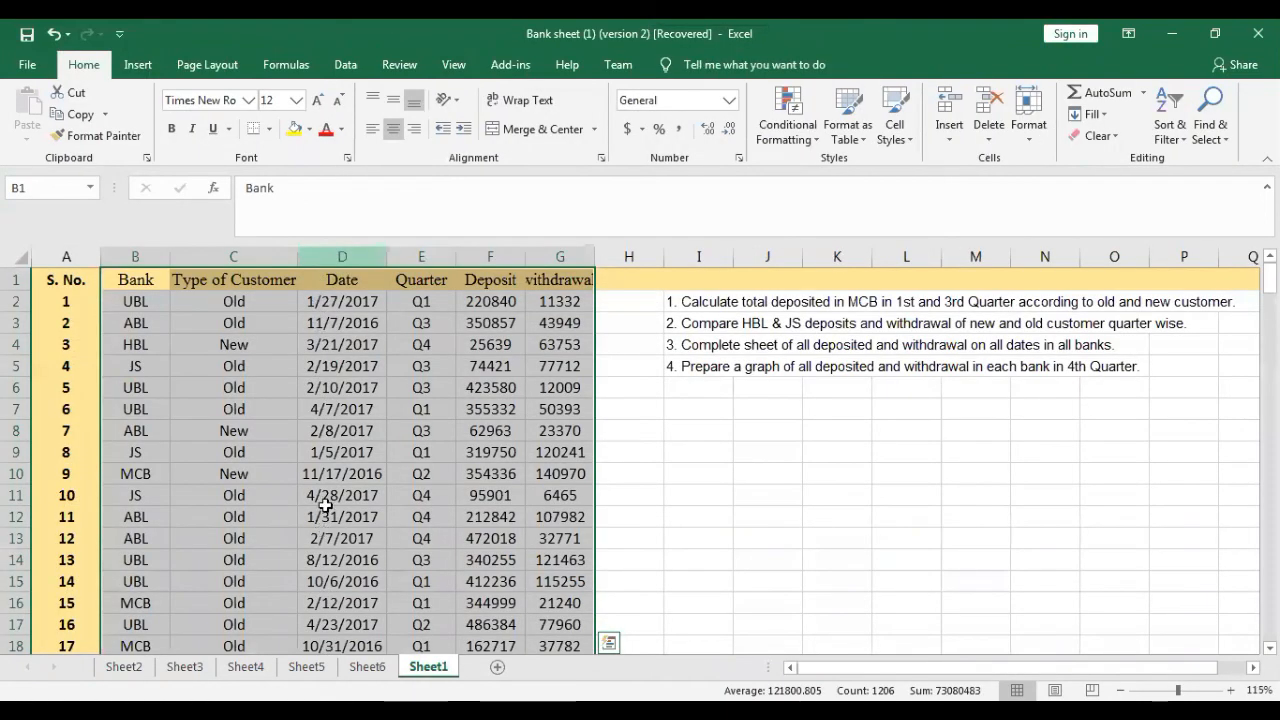
click(367, 666)
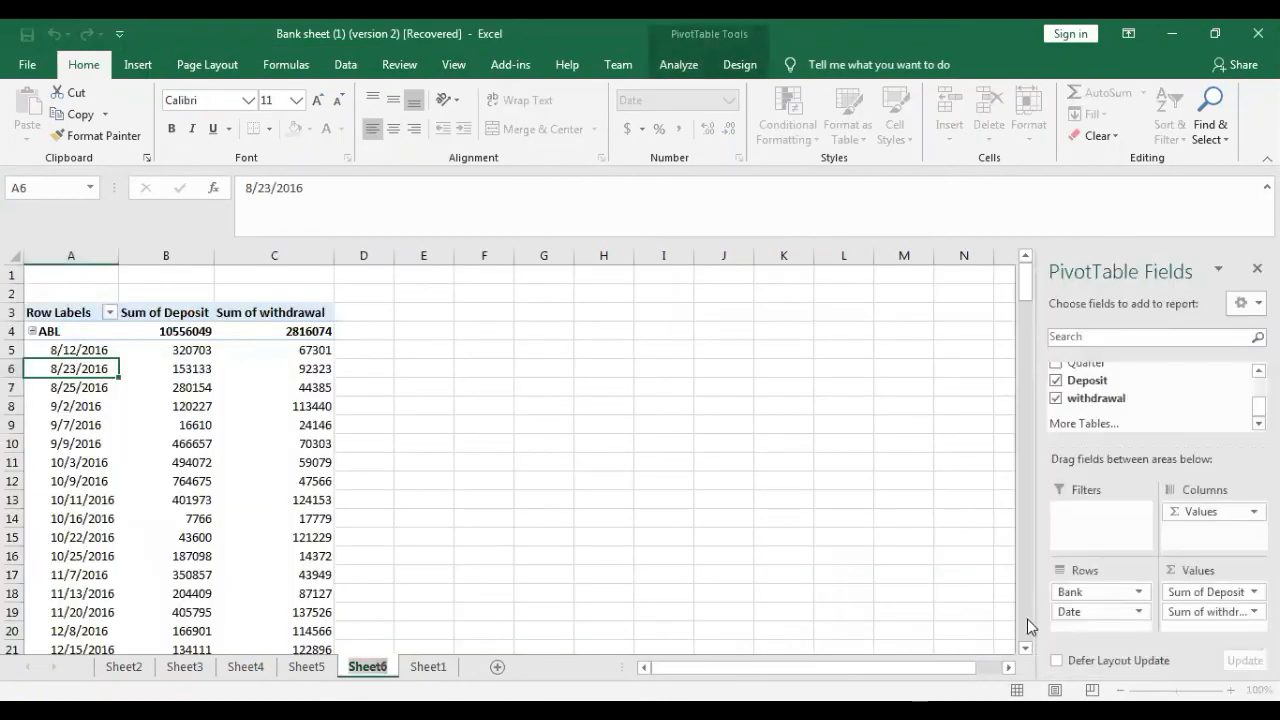
scroll(1027, 619, down, 20)
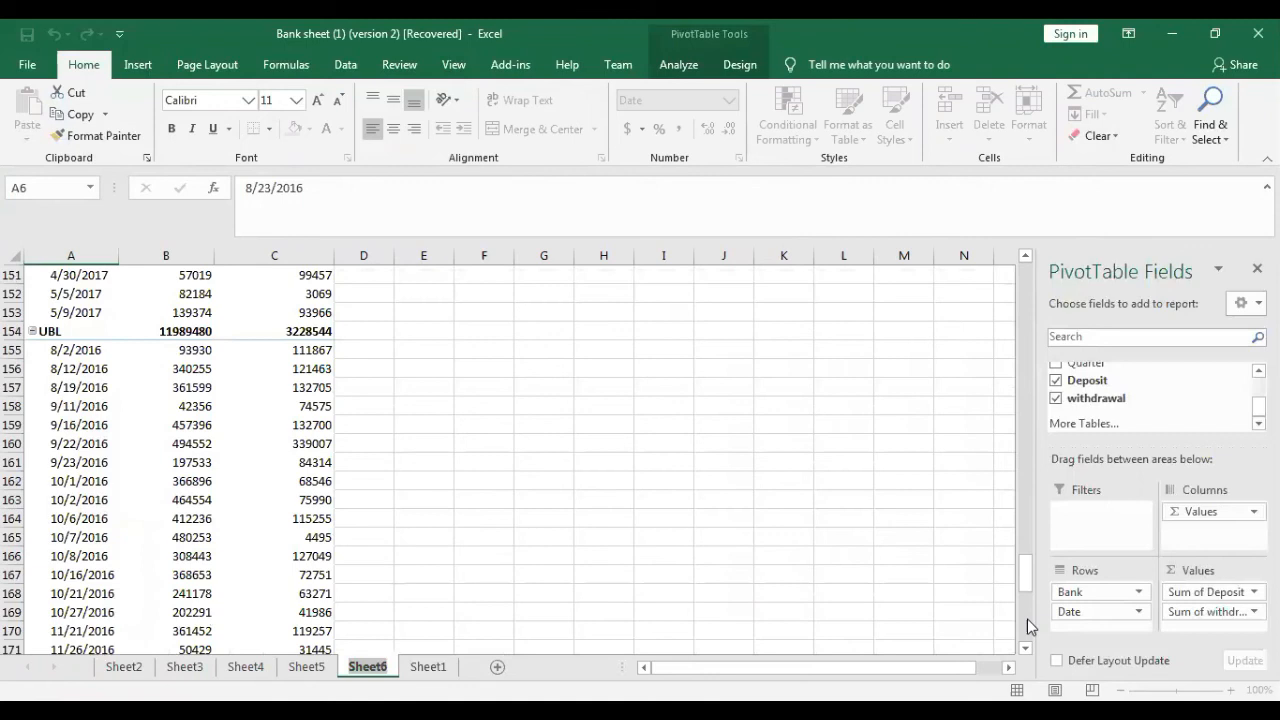
scroll(1027, 619, down, 10)
scroll(1018, 285, up, 20)
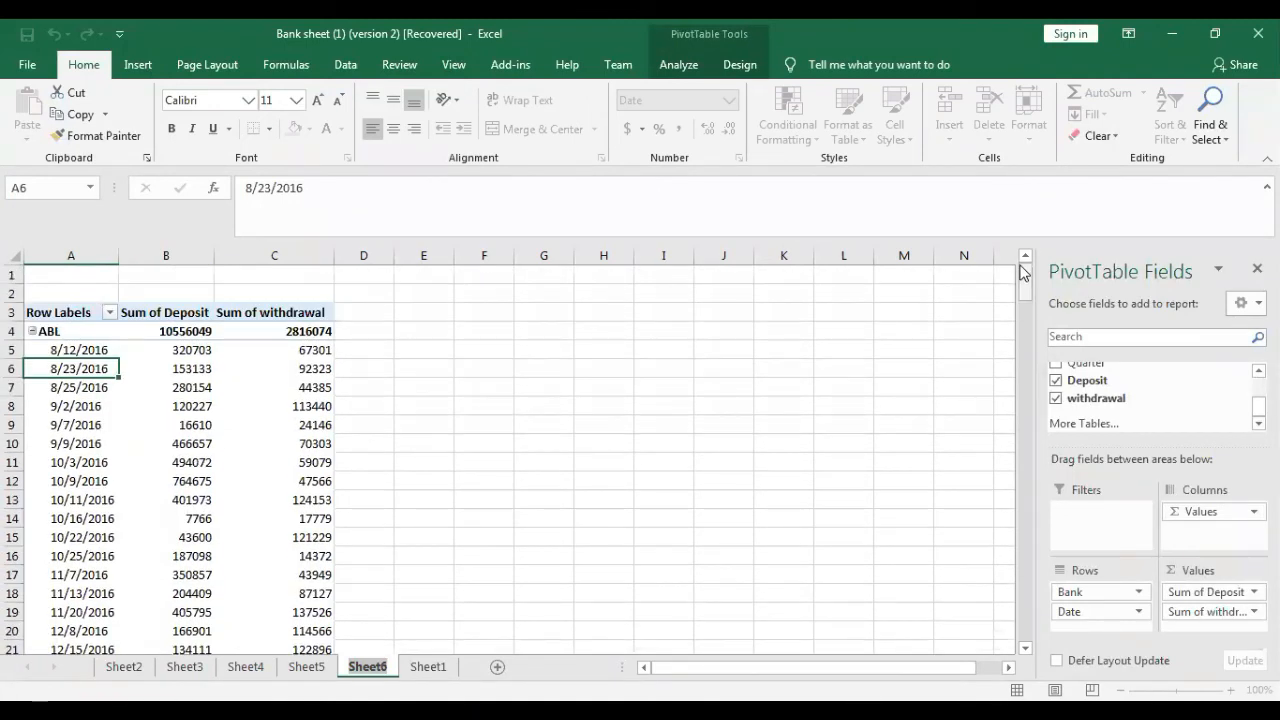
- Group the Sheet6 PivotTable's individual dates by Months, keeping the automatic start and end dates
right_click(77, 370)
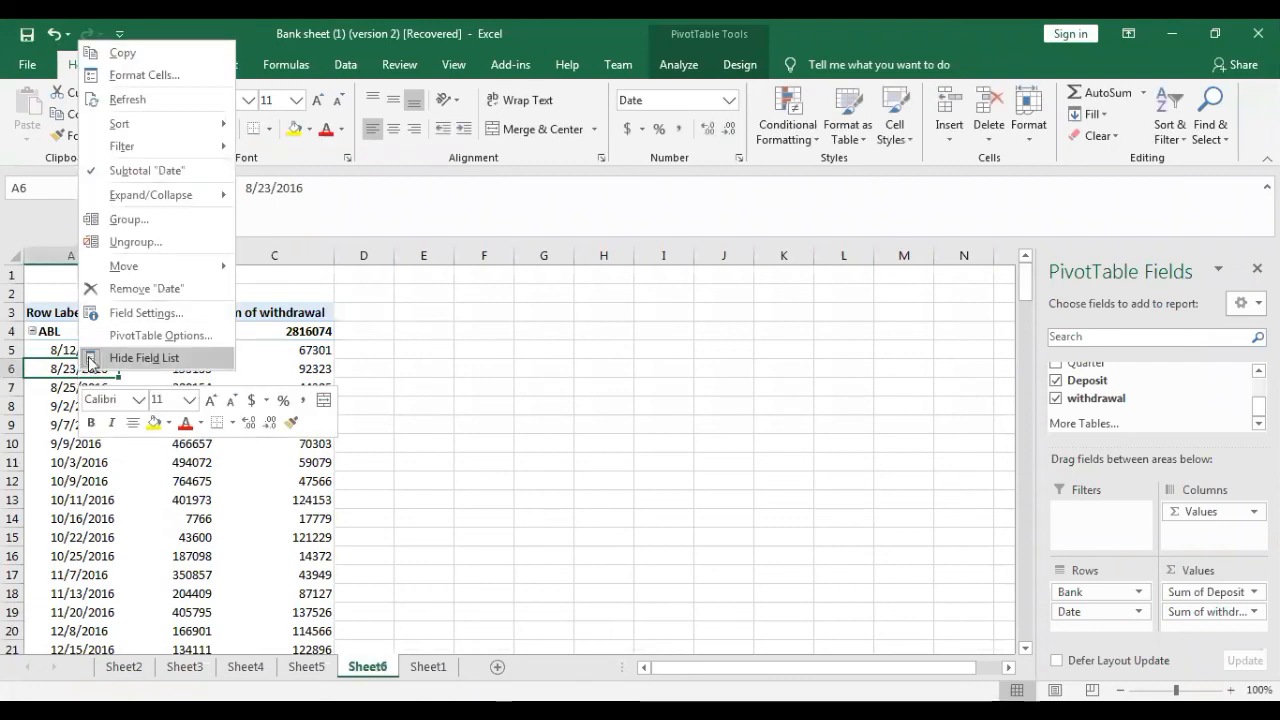
click(147, 228)
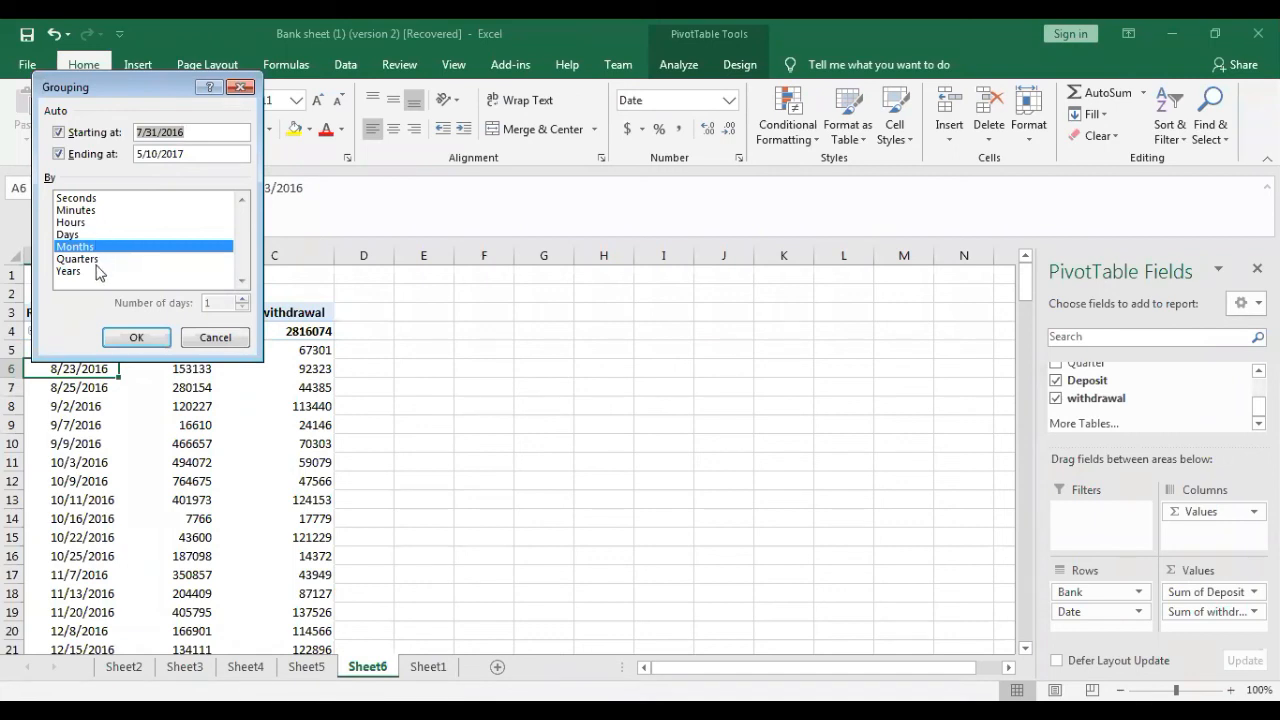
click(115, 335)
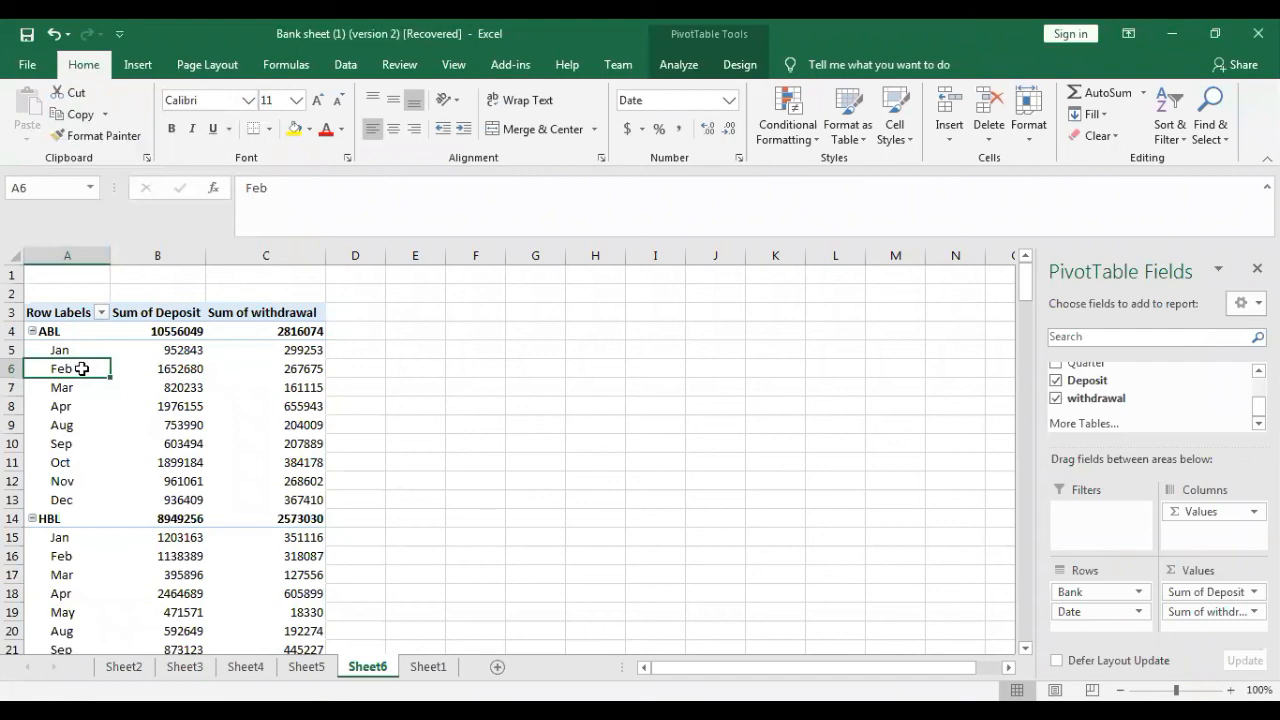
- Regroup the Sheet6 PivotTable's Date field by Quarters only, deselecting Months
right_click(82, 368)
click(140, 218)
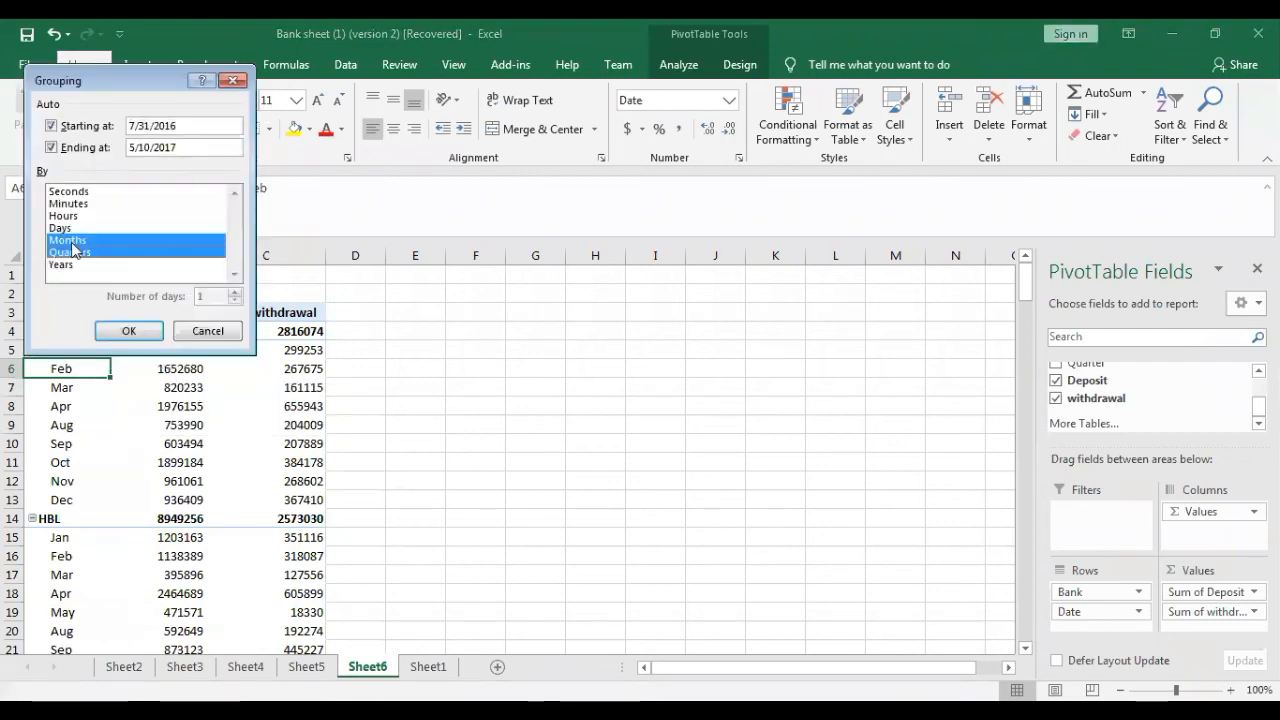
click(72, 242)
click(123, 334)
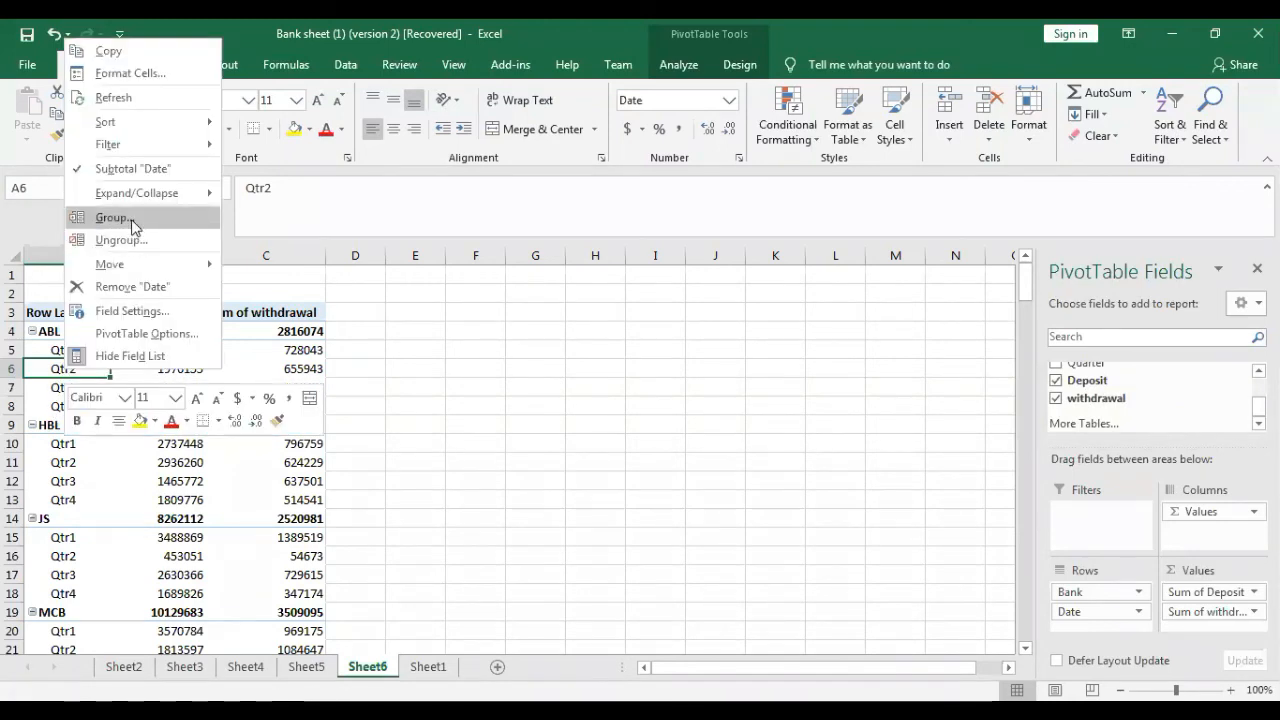
- Change the Date grouping in the Sheet6 PivotTable from Quarters to Years only
click(131, 219)
click(88, 256)
click(64, 268)
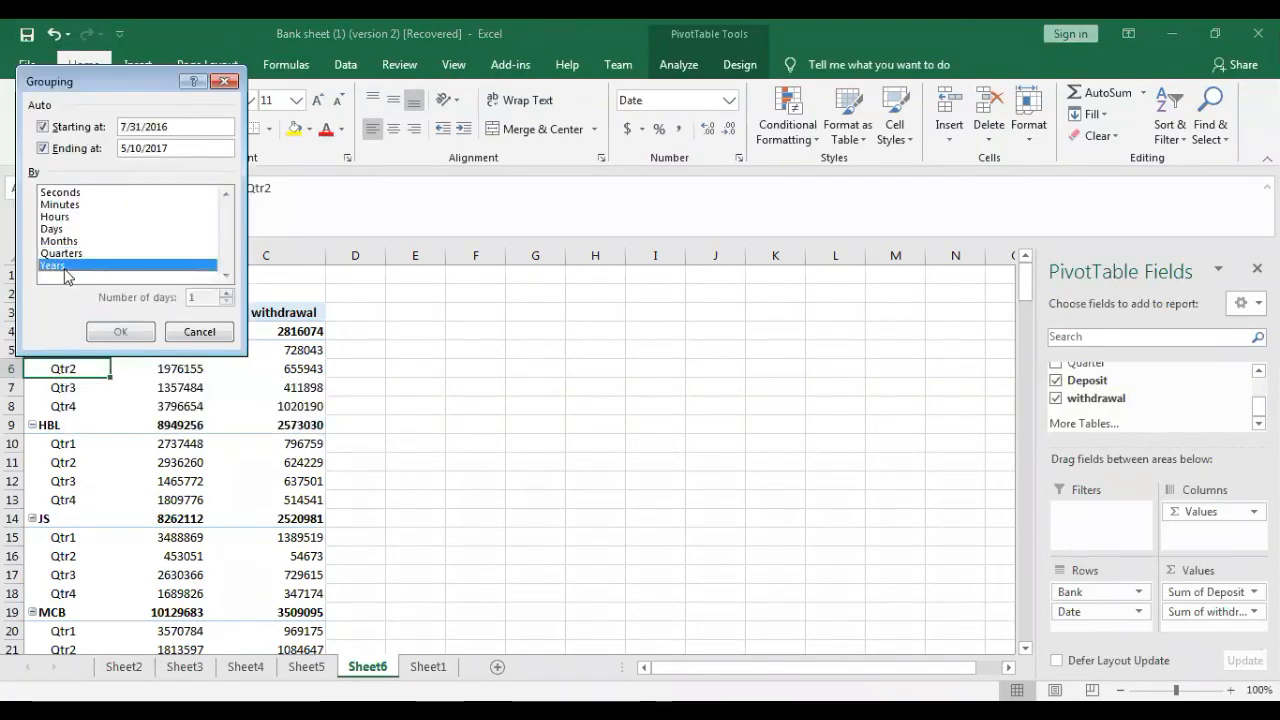
key(Return)
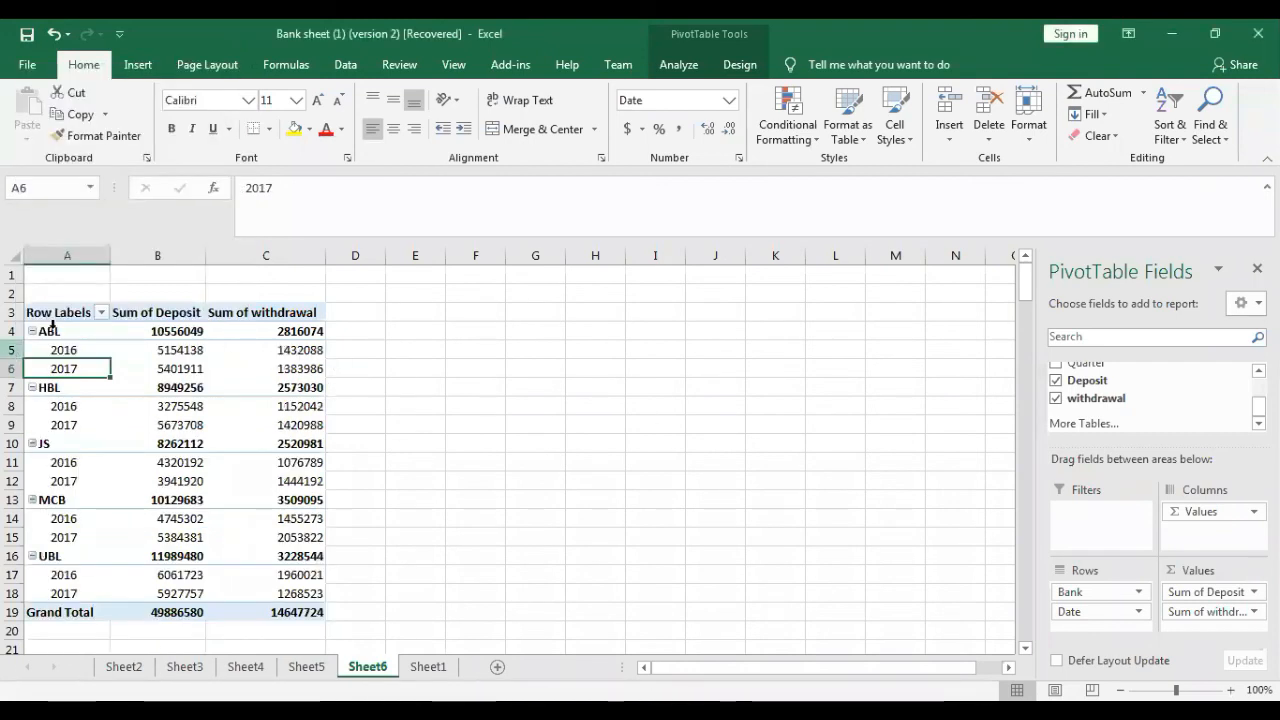
- Add Months to the Years grouping of the Sheet6 PivotTable's dates and look through the regrouped rows
right_click(73, 370)
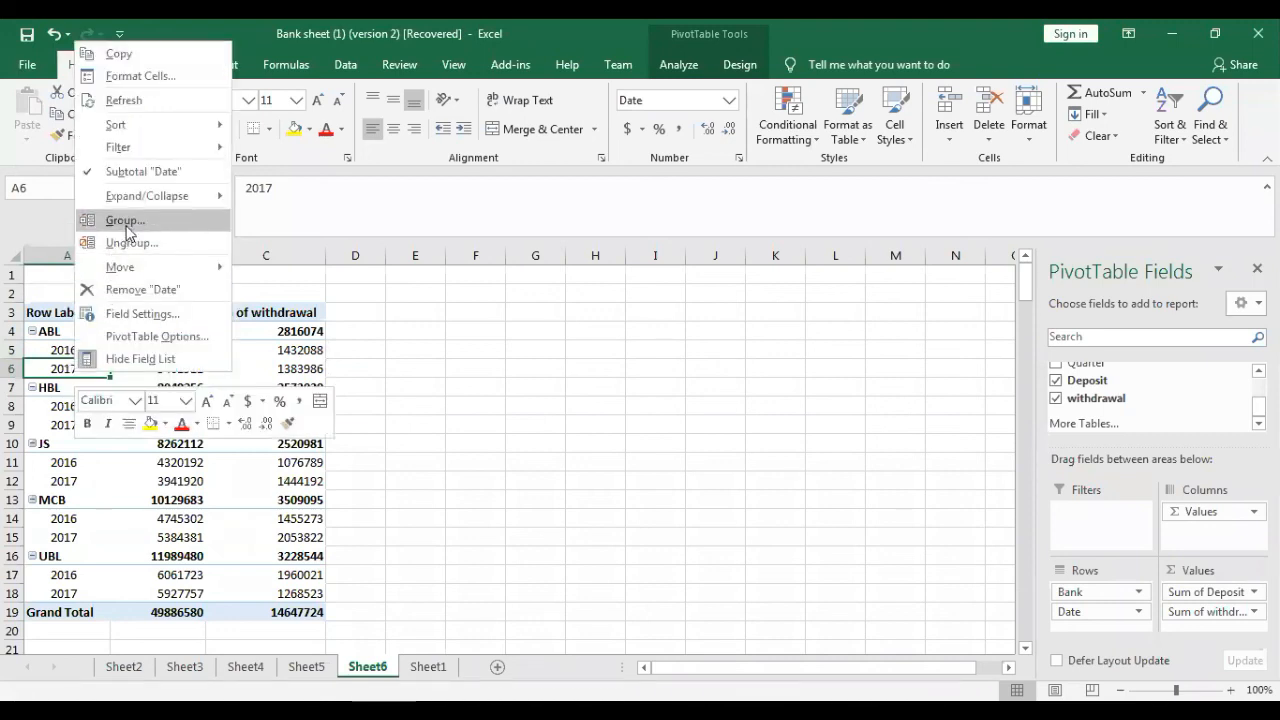
click(127, 222)
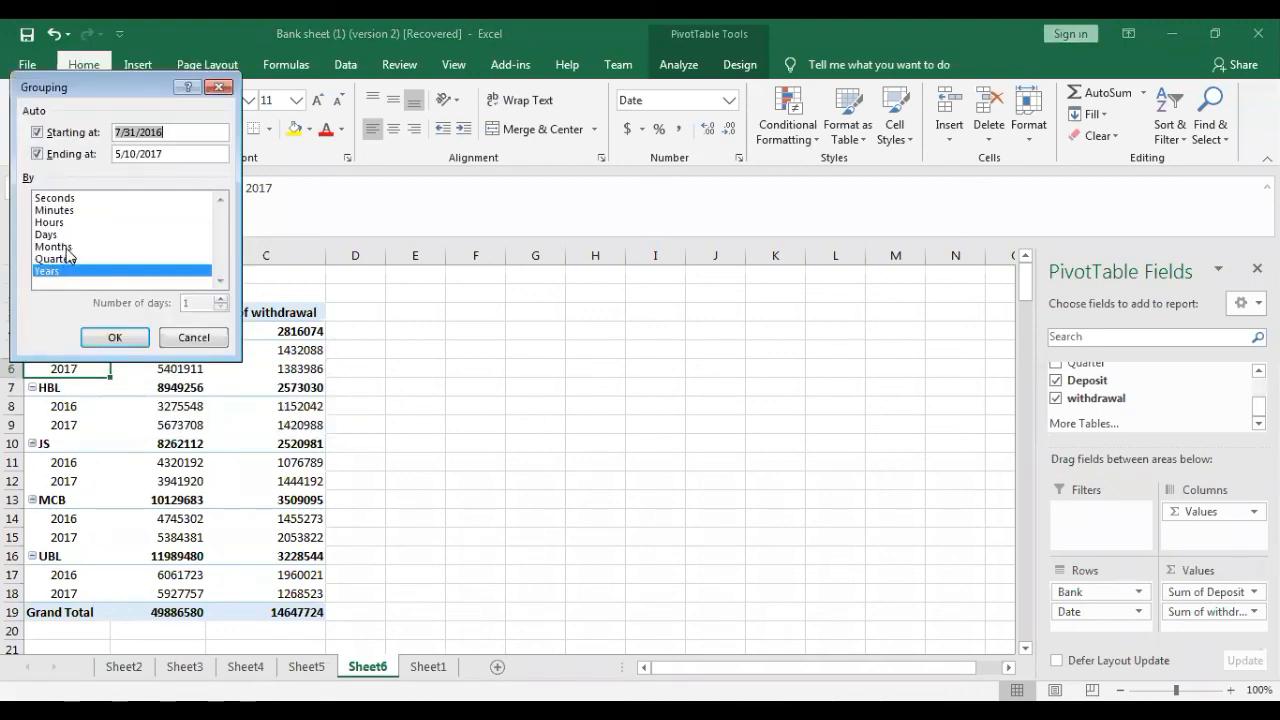
click(66, 247)
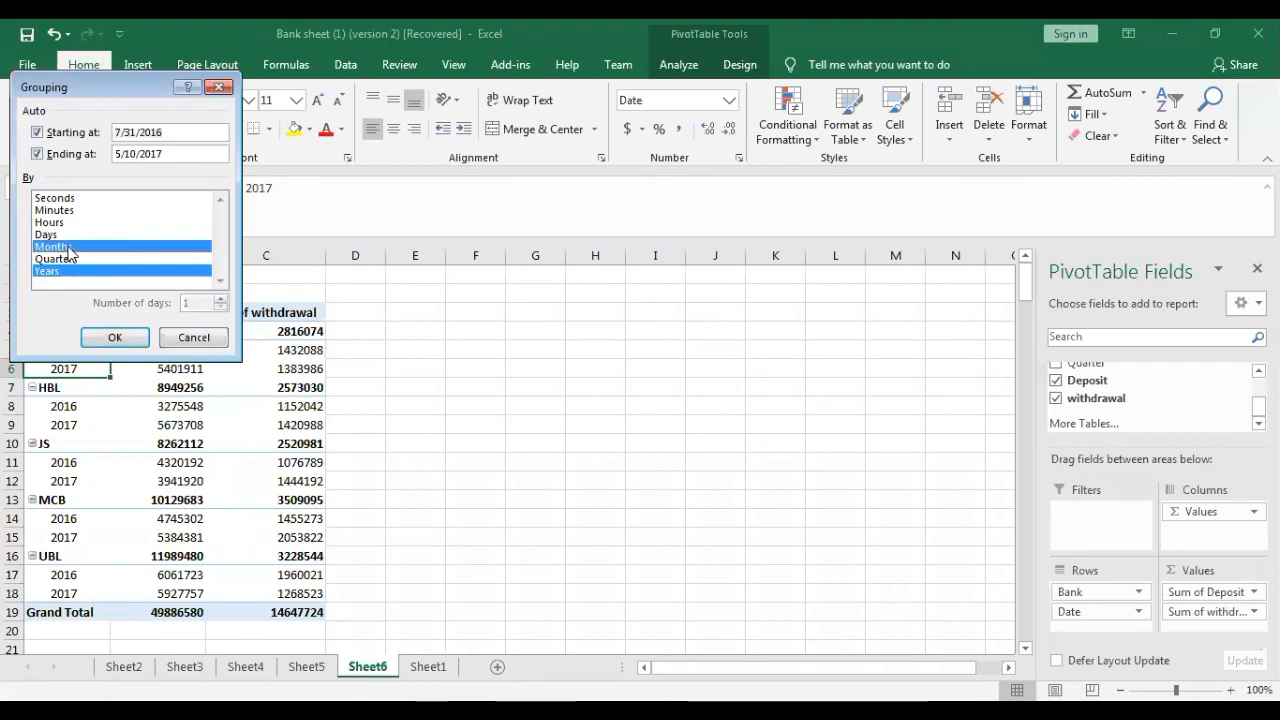
click(121, 342)
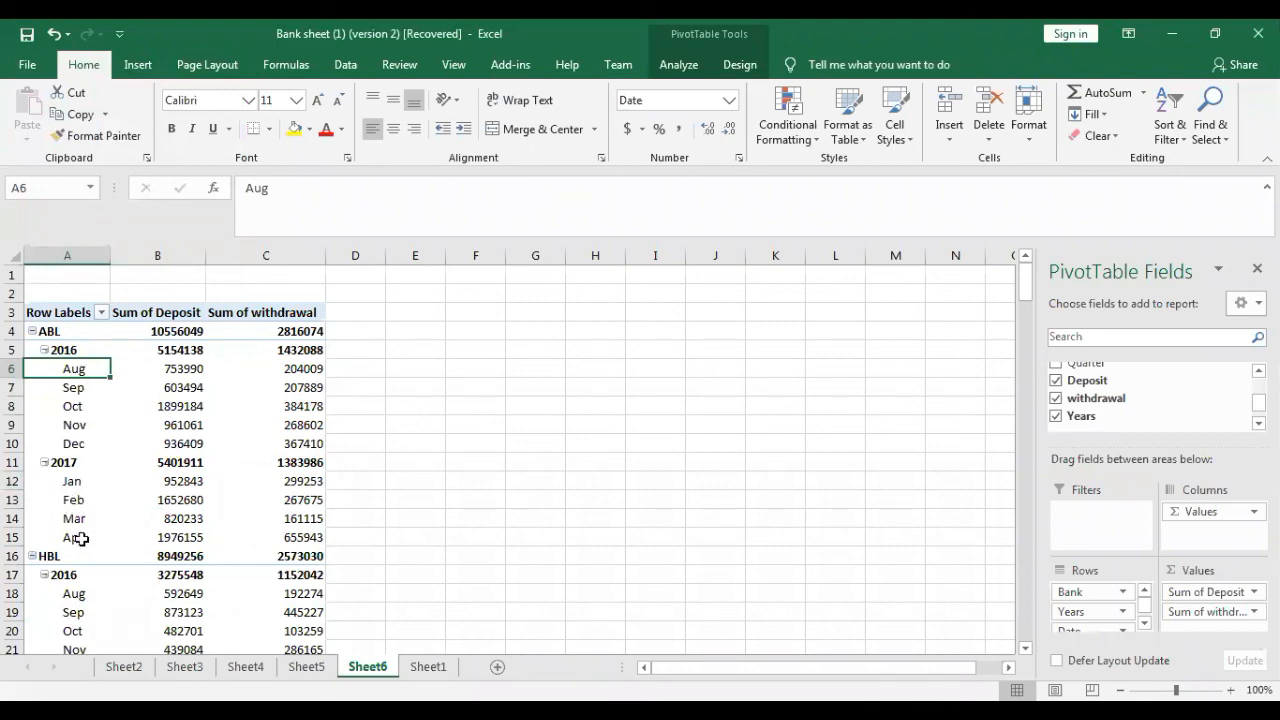
scroll(1022, 500, down, 13)
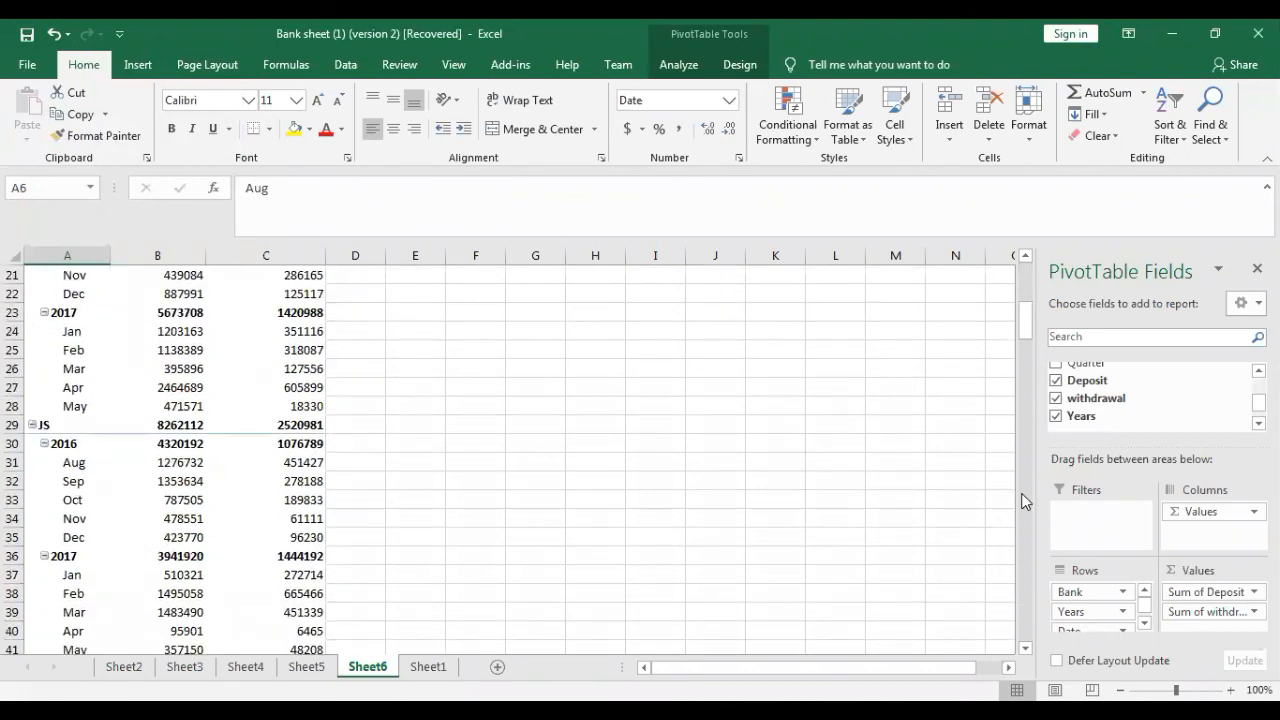